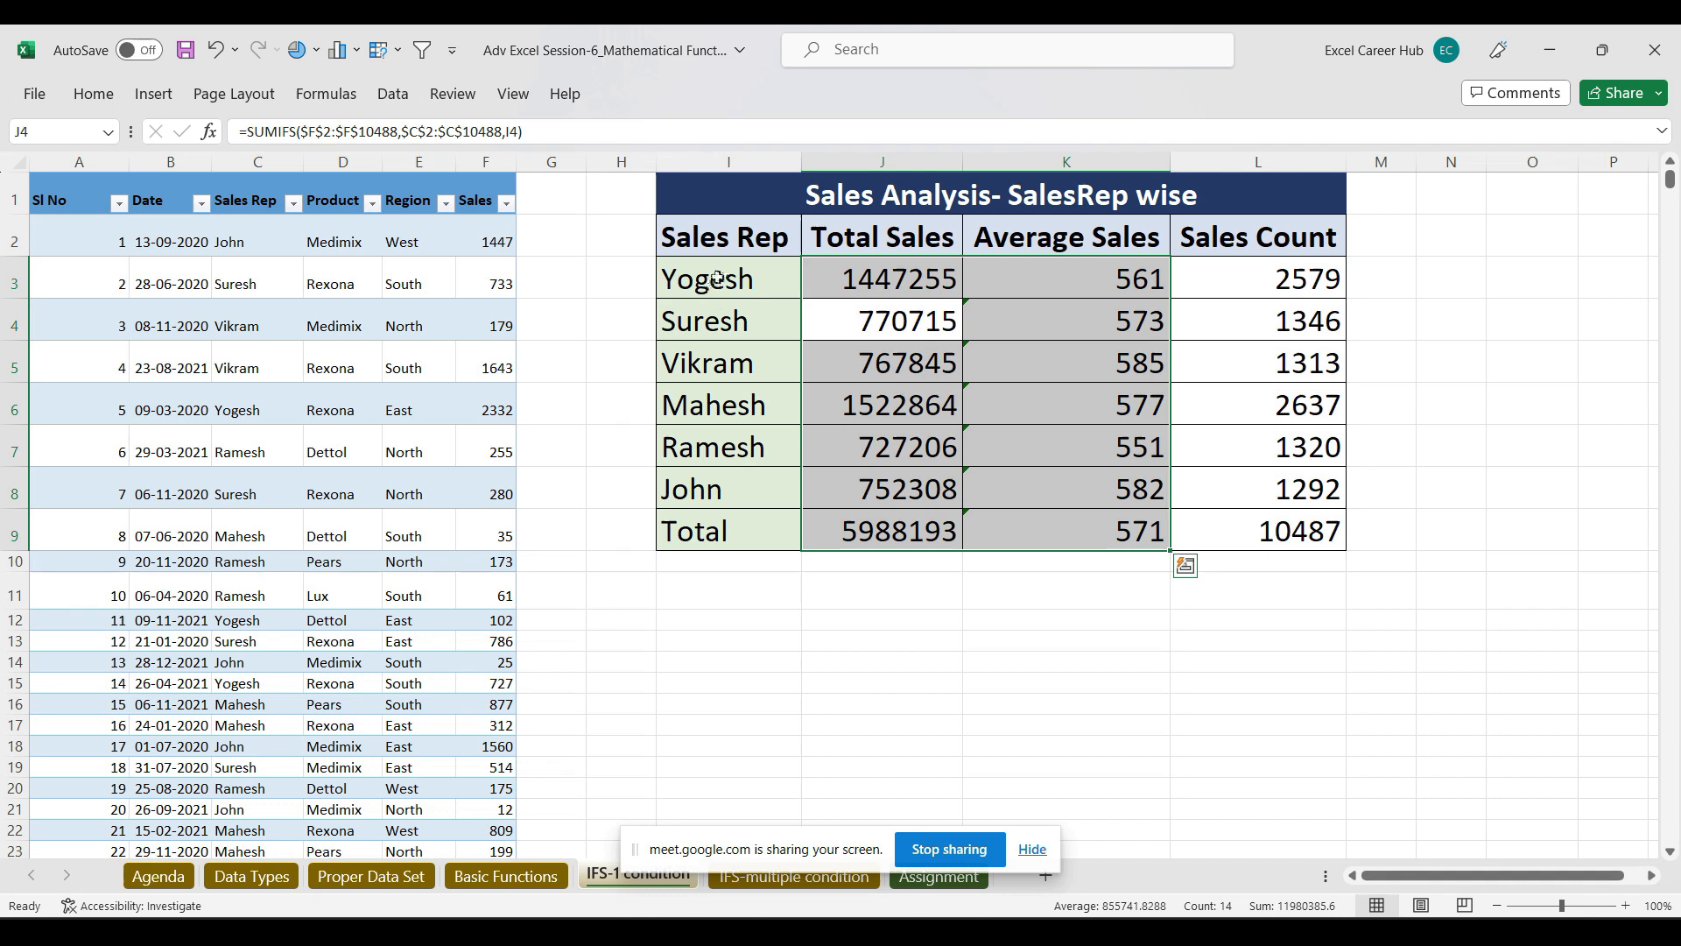
Step: Review the total, average and count formulas in J3:L3 and select the results range J3:L8
left_click(886, 281)
left_click(1016, 282)
left_click(1225, 279)
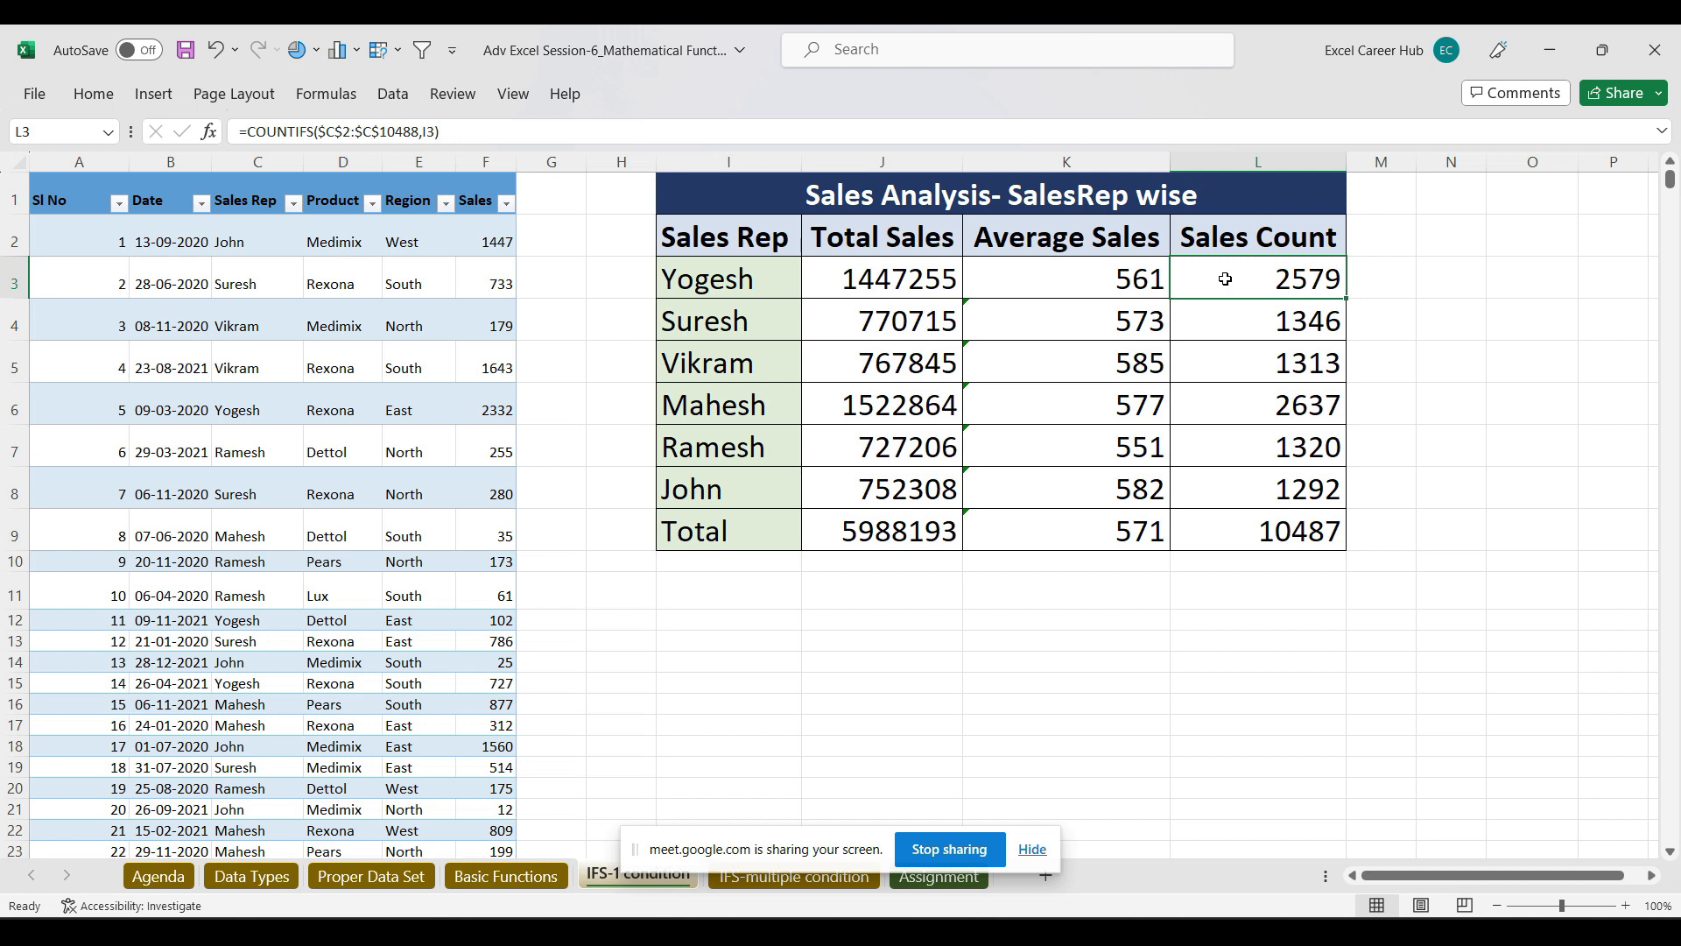
left_click(924, 287)
left_click_drag(924, 287, 1215, 473)
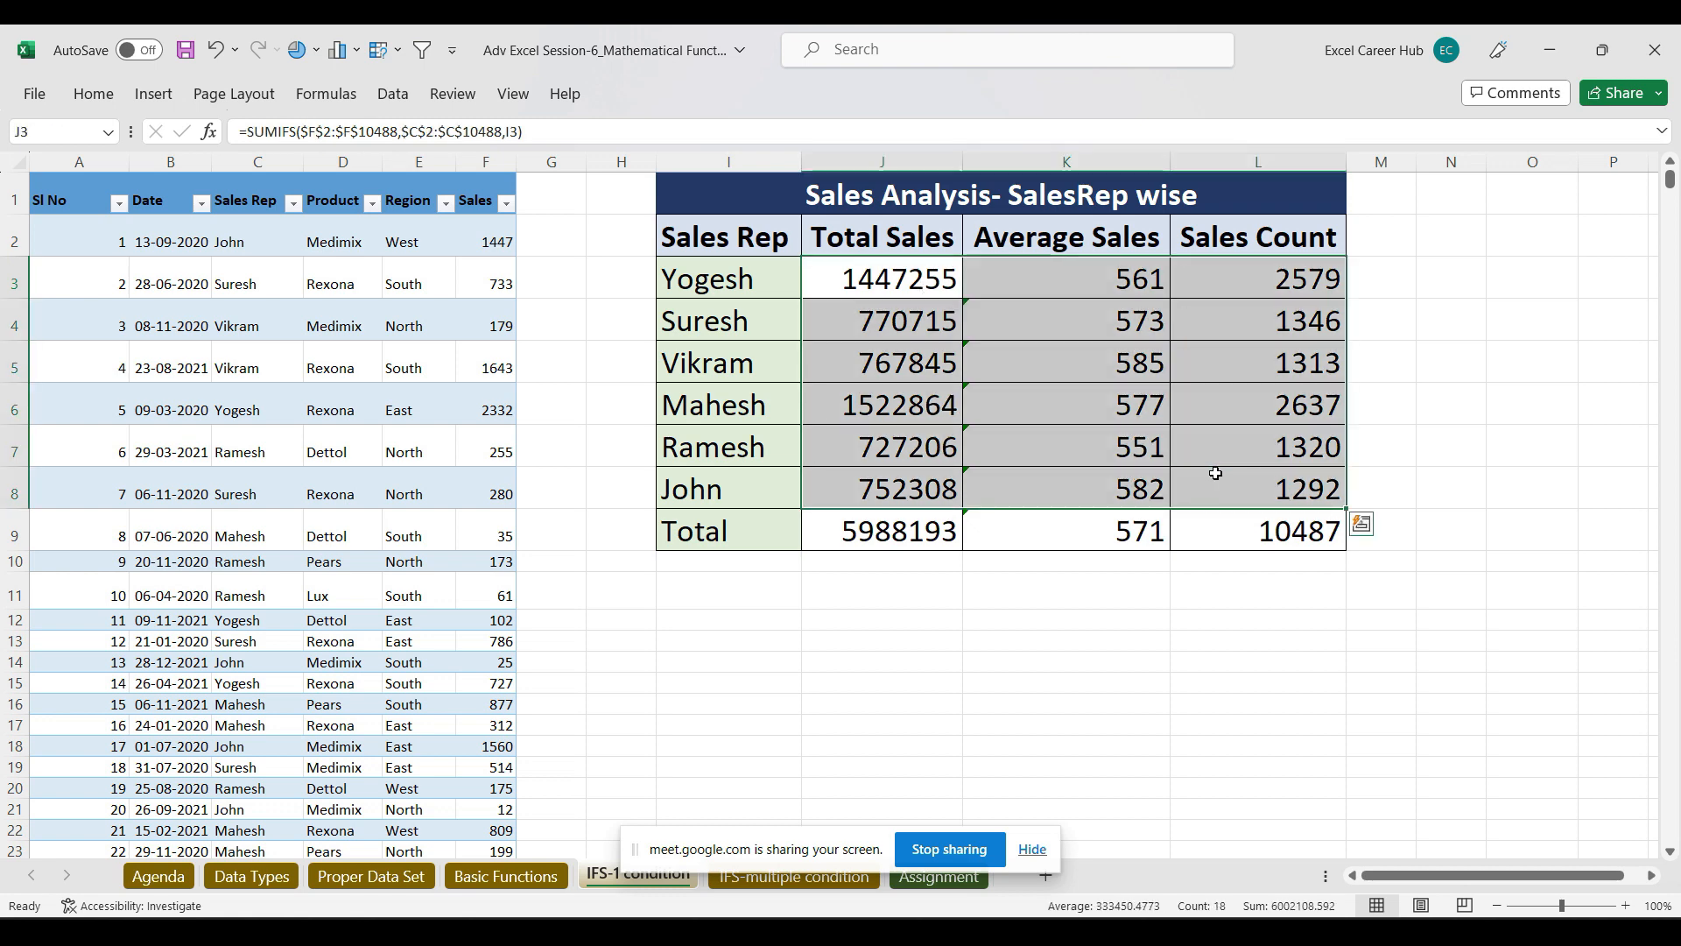
Step: Switch to the Google Meet window to check the call, and return to the Adv Excel Session-6 workbook
key("alt+Tab")
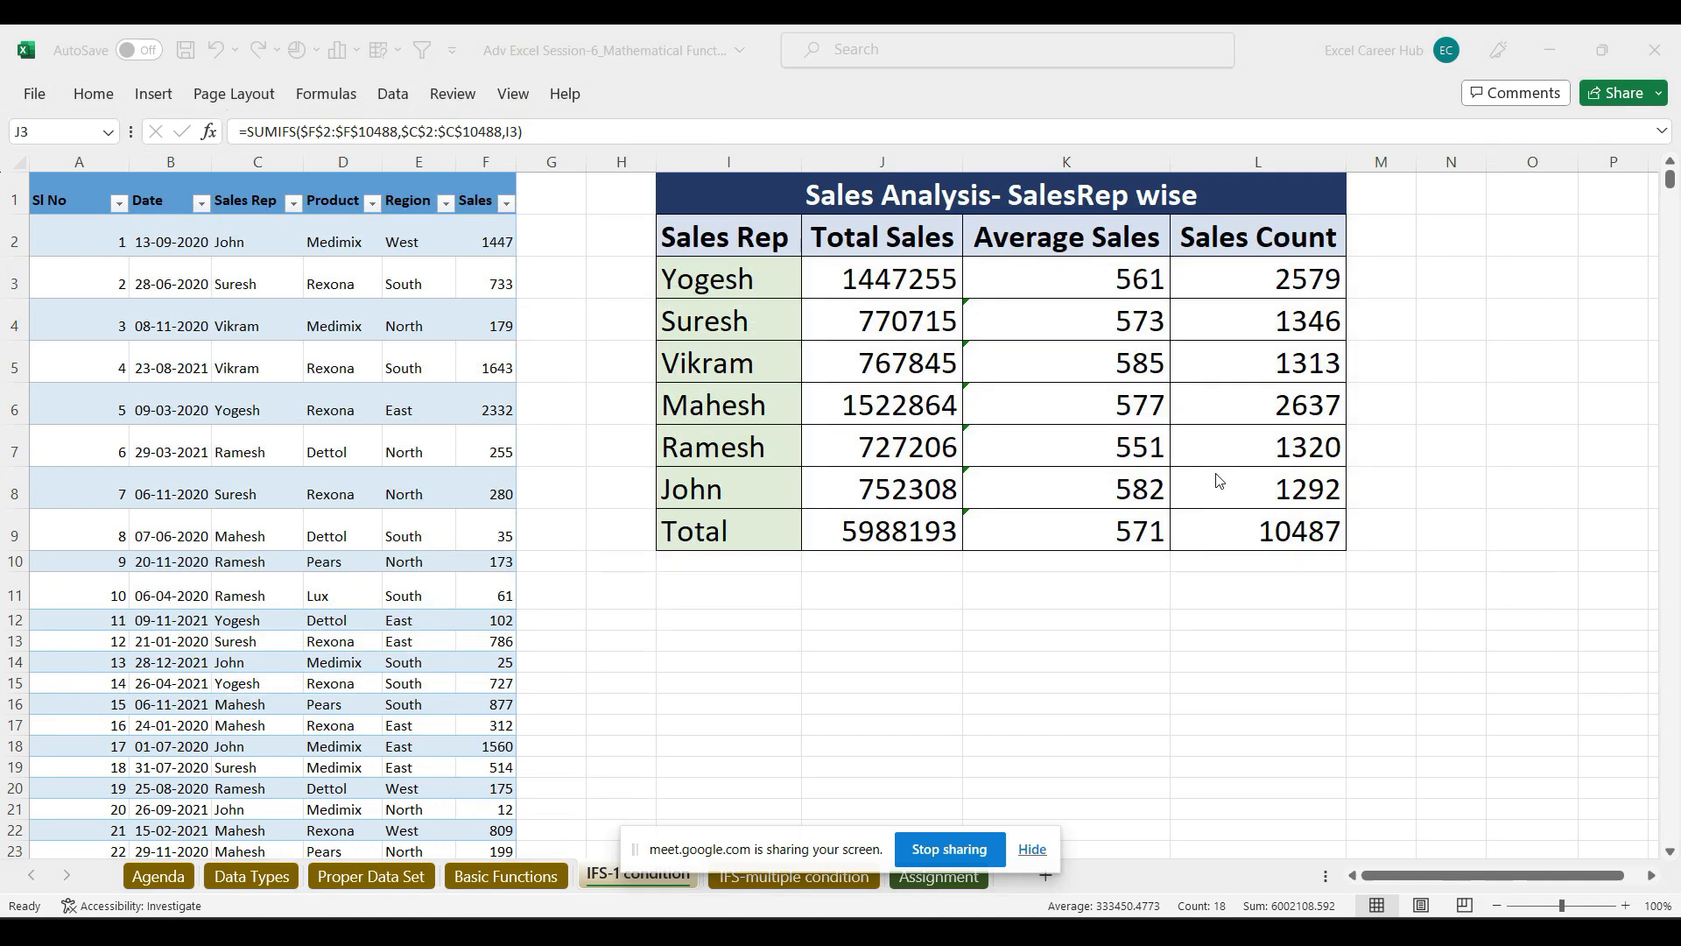
key("alt+Tab")
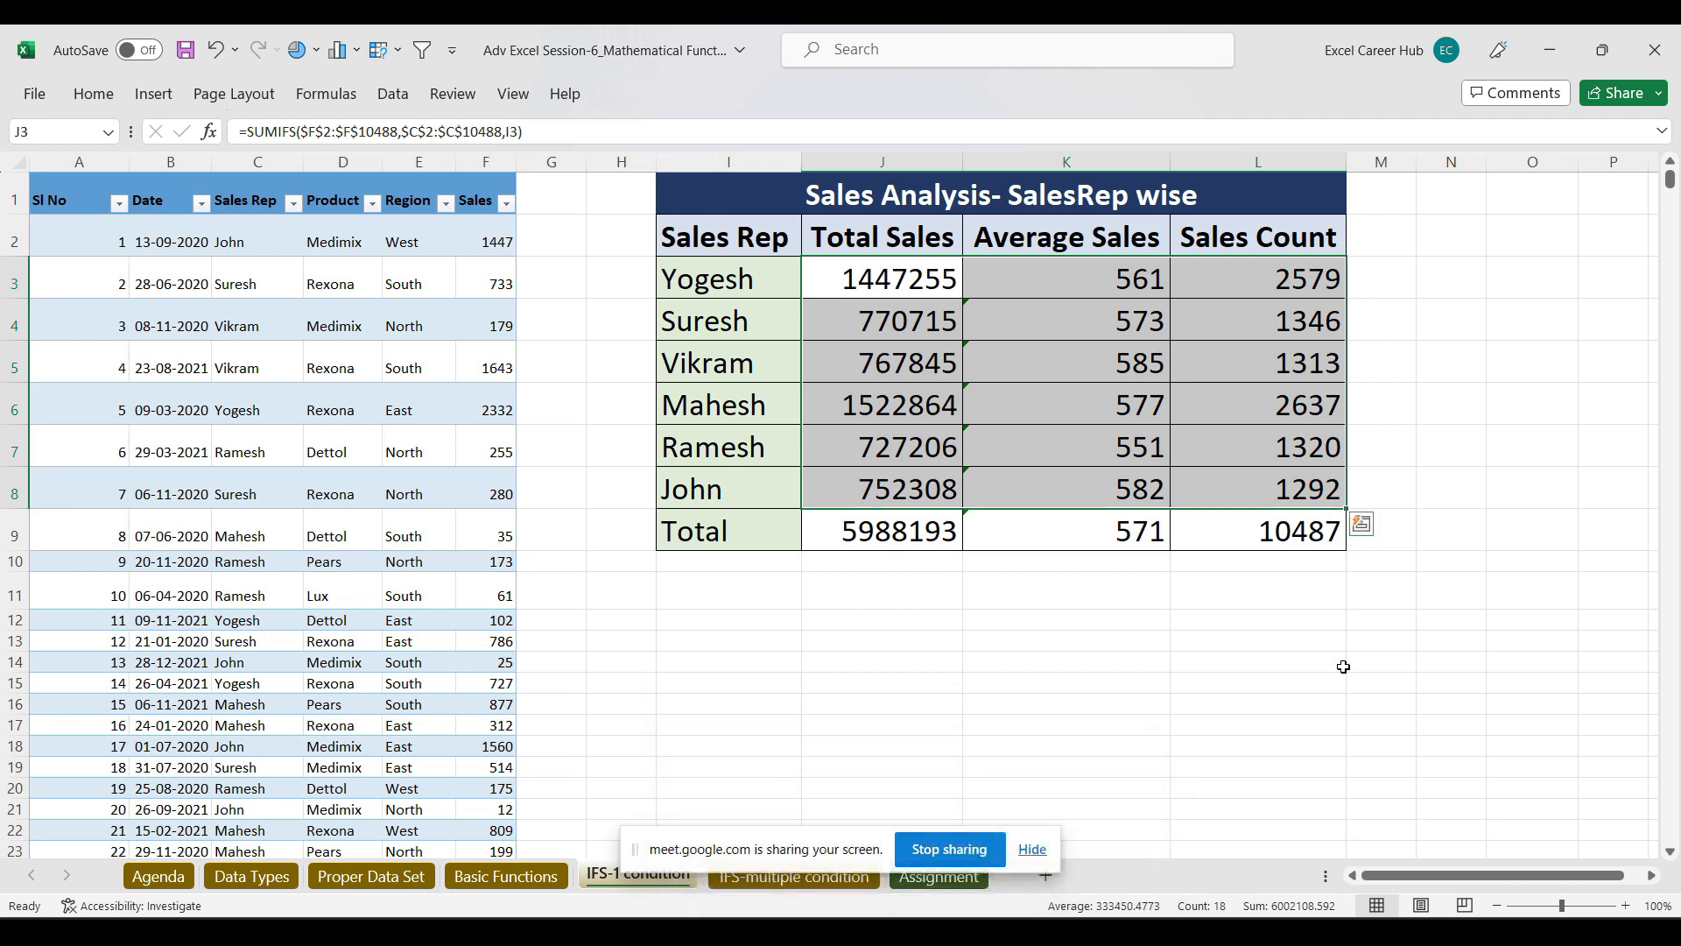
left_click(1548, 66)
left_click(1555, 52)
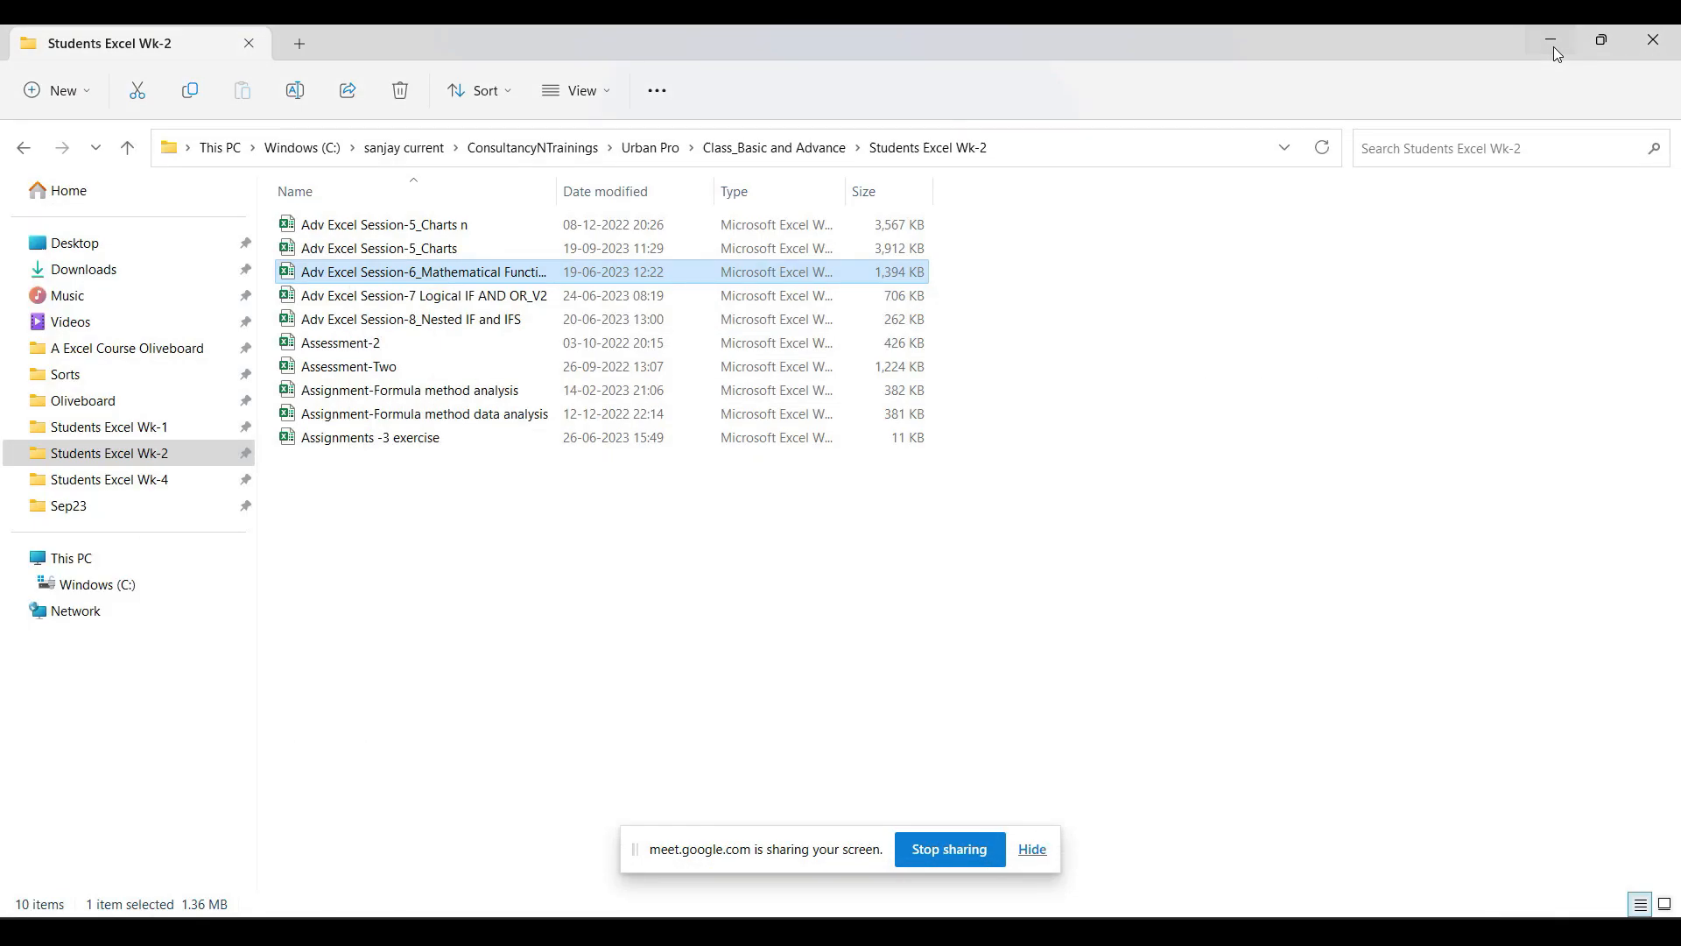
left_click(1553, 47)
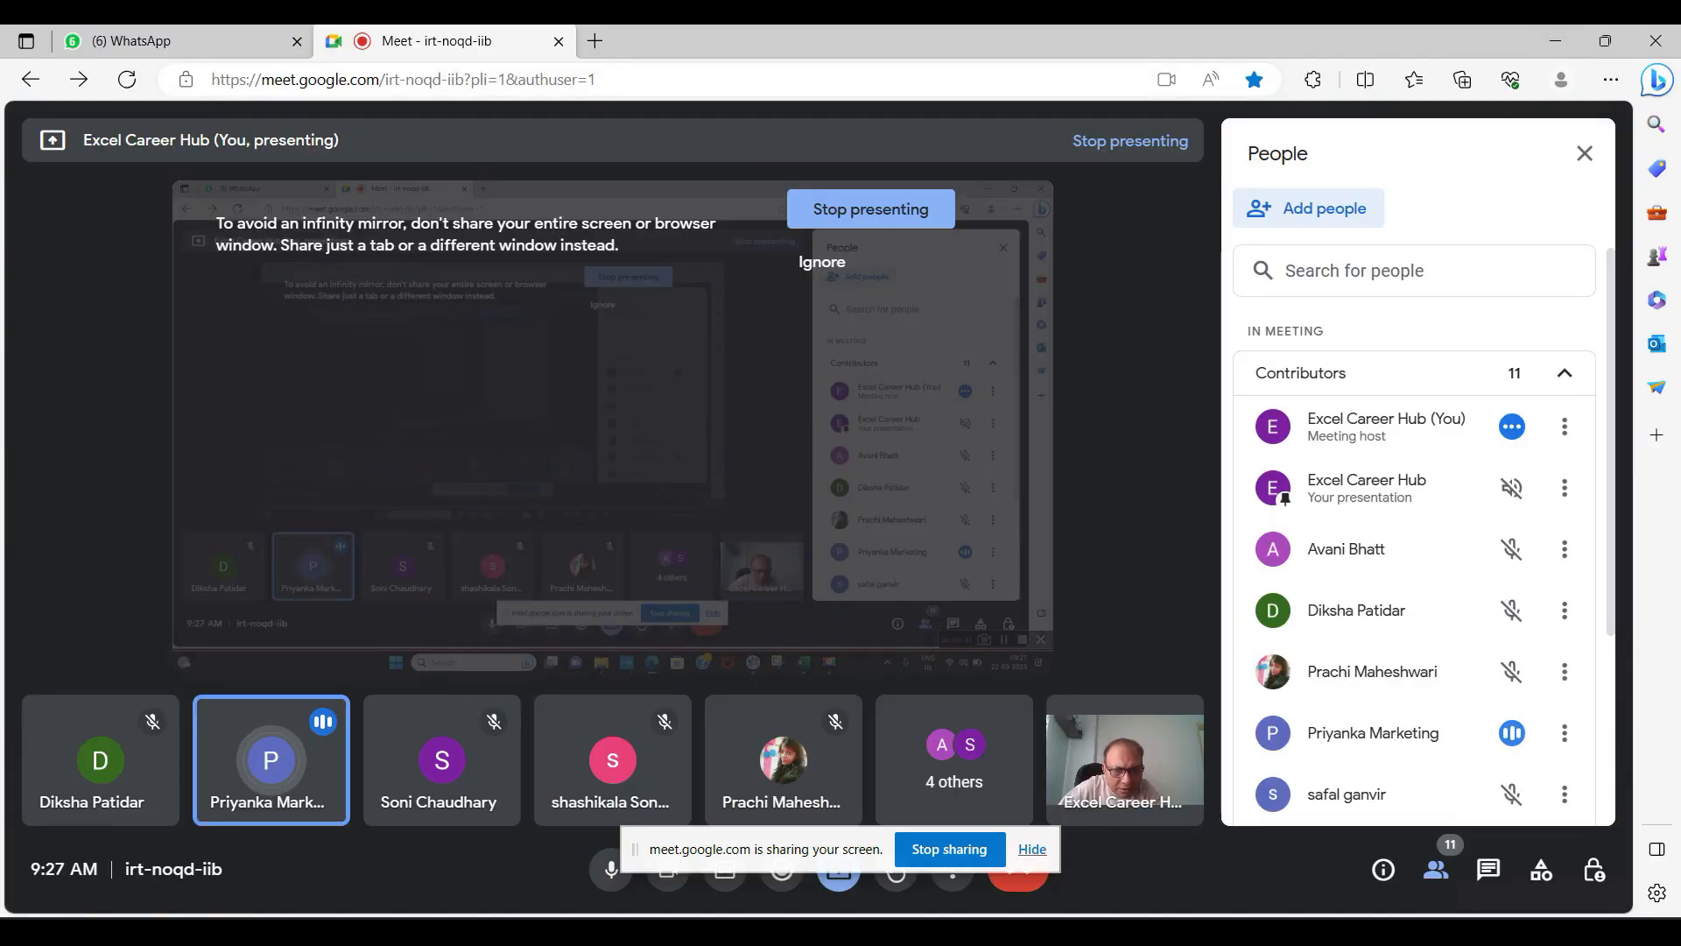
mouse_move(1204, 940)
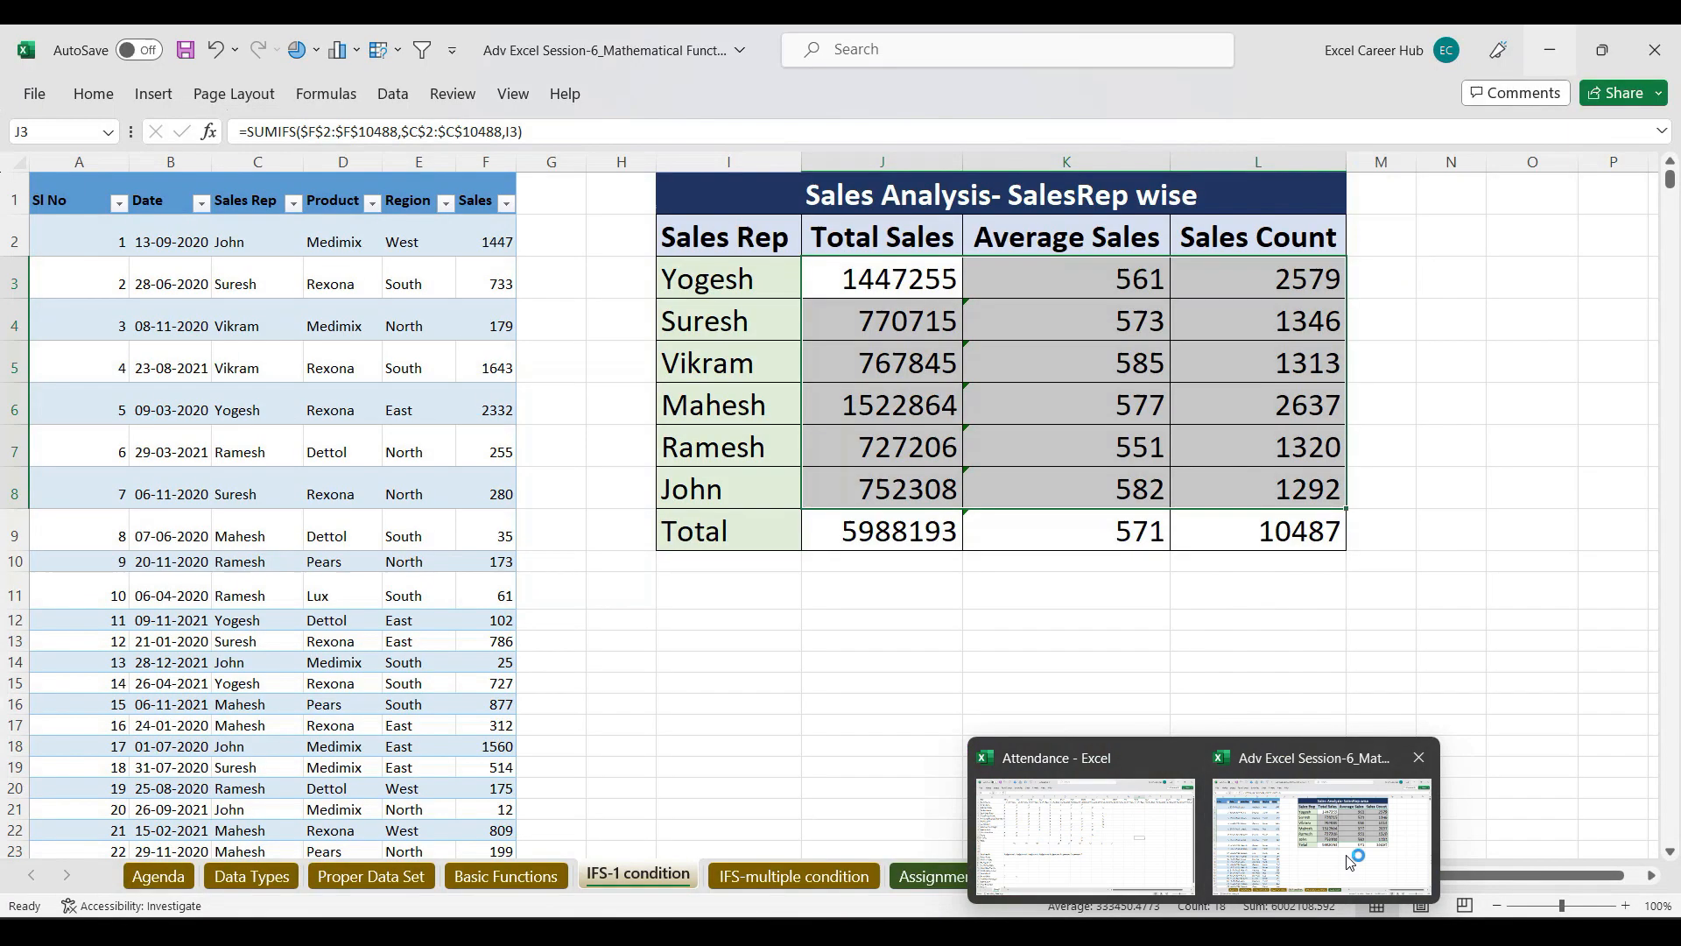
left_click(1348, 863)
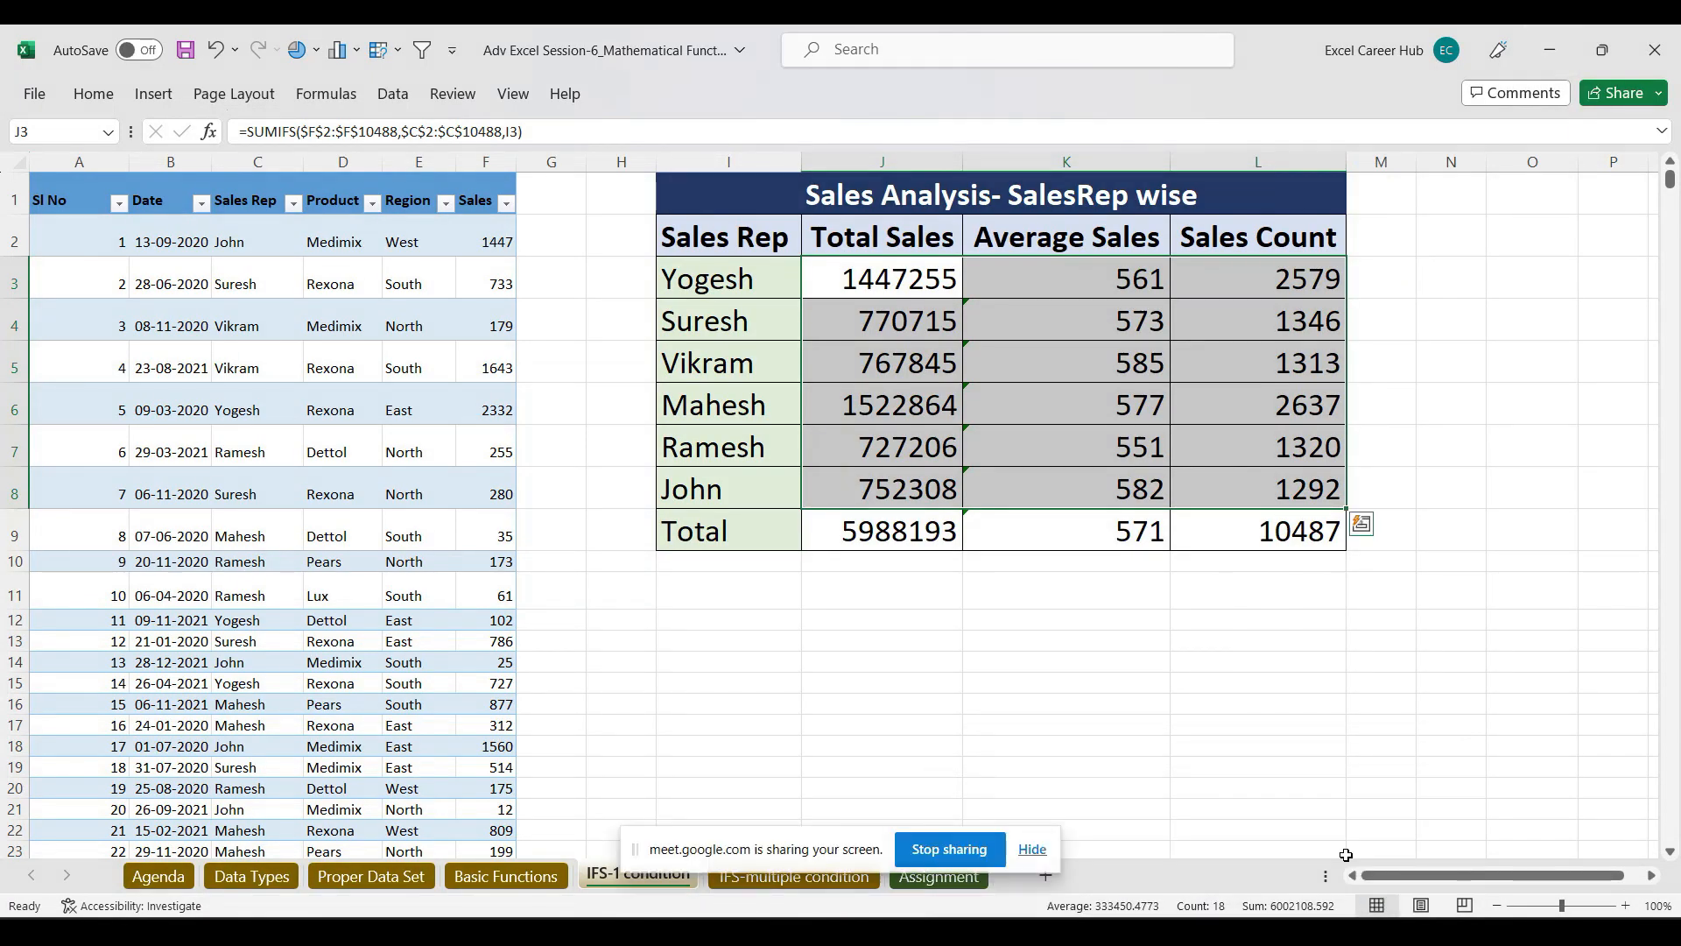
Step: Inspect the criteria argument of the SUMIFS formula in J3
left_click(904, 282)
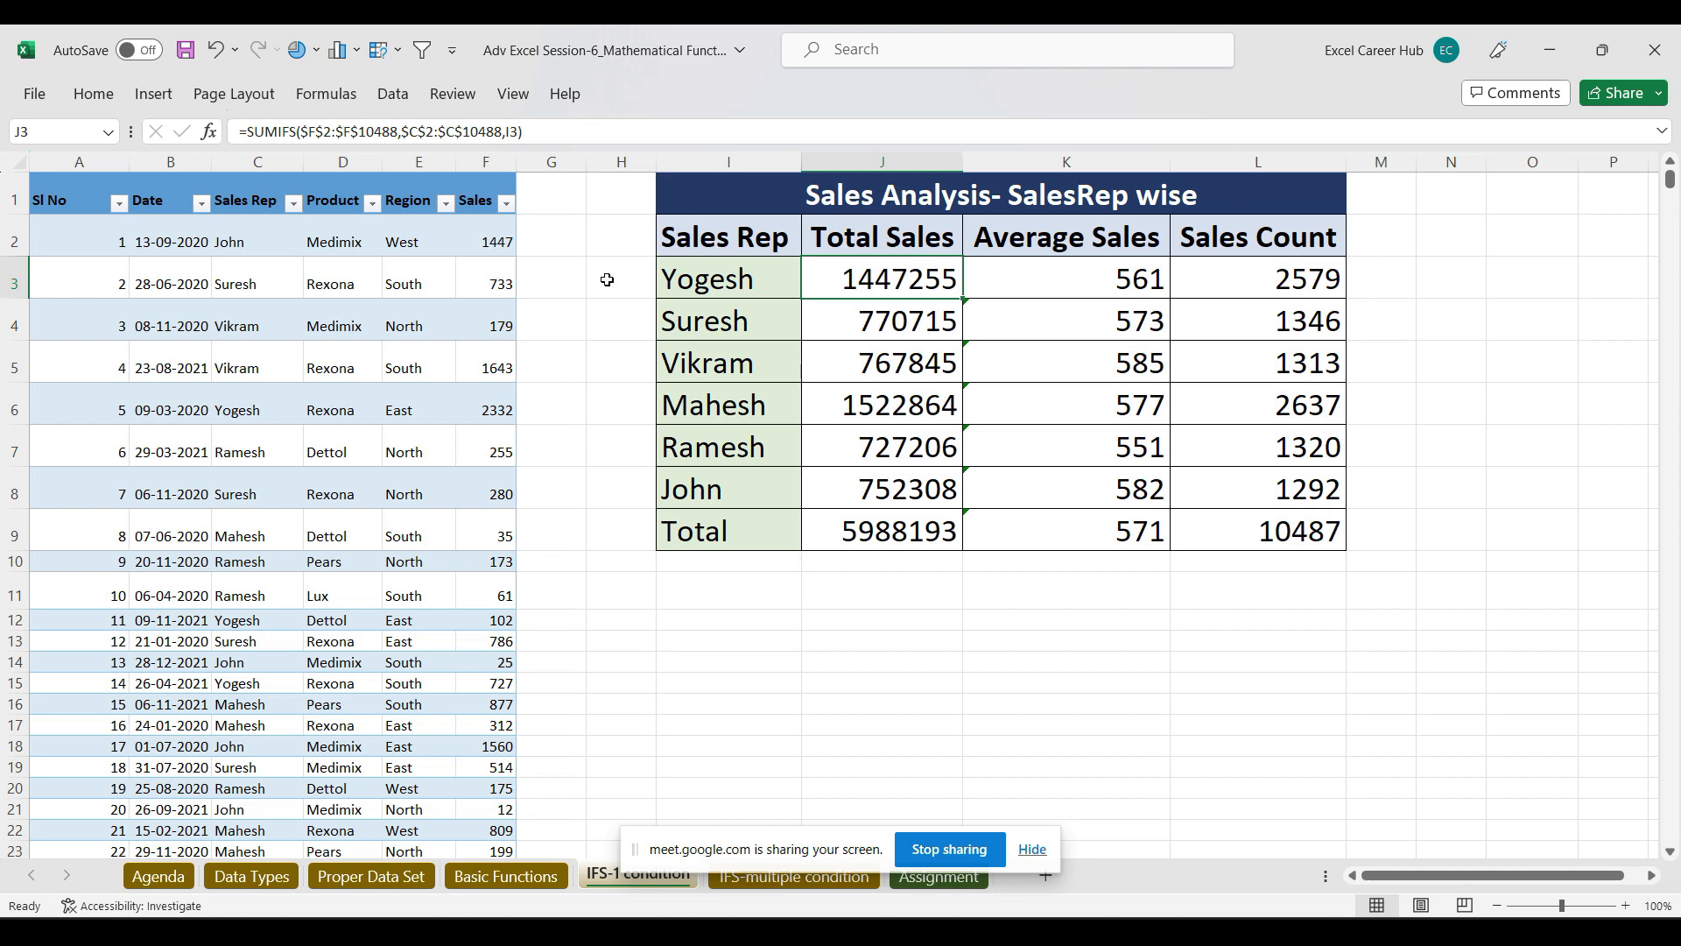
left_click(520, 131)
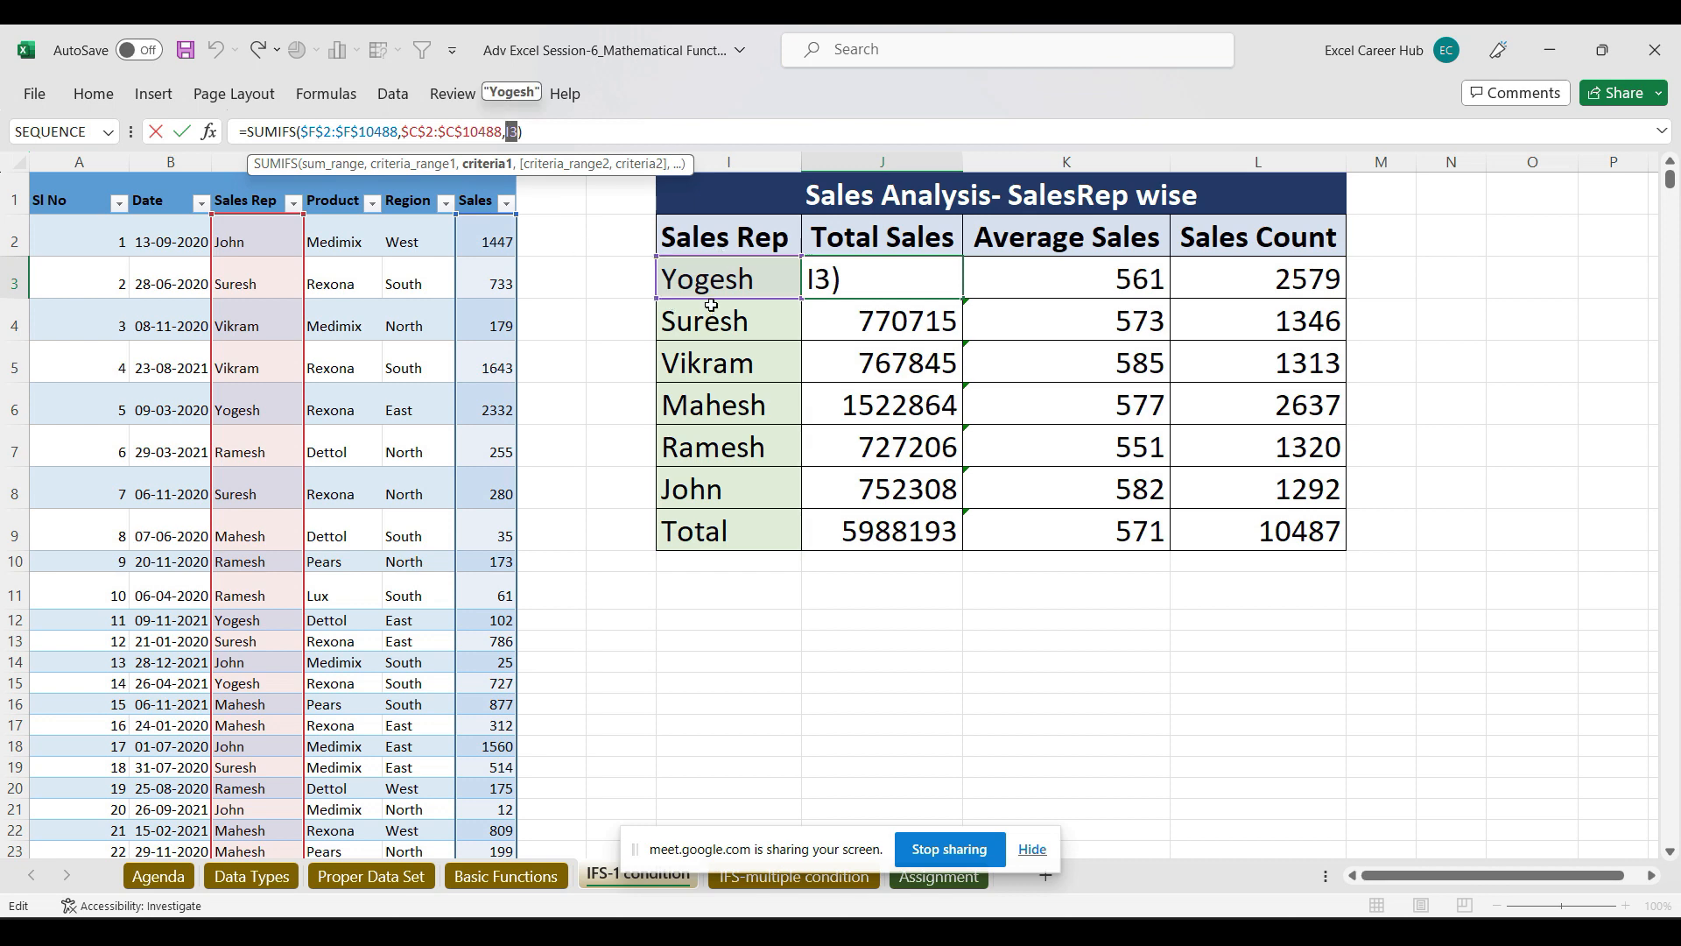
Step: Switch to Google Meet and admit both participants waiting to join the call
key("alt+Tab")
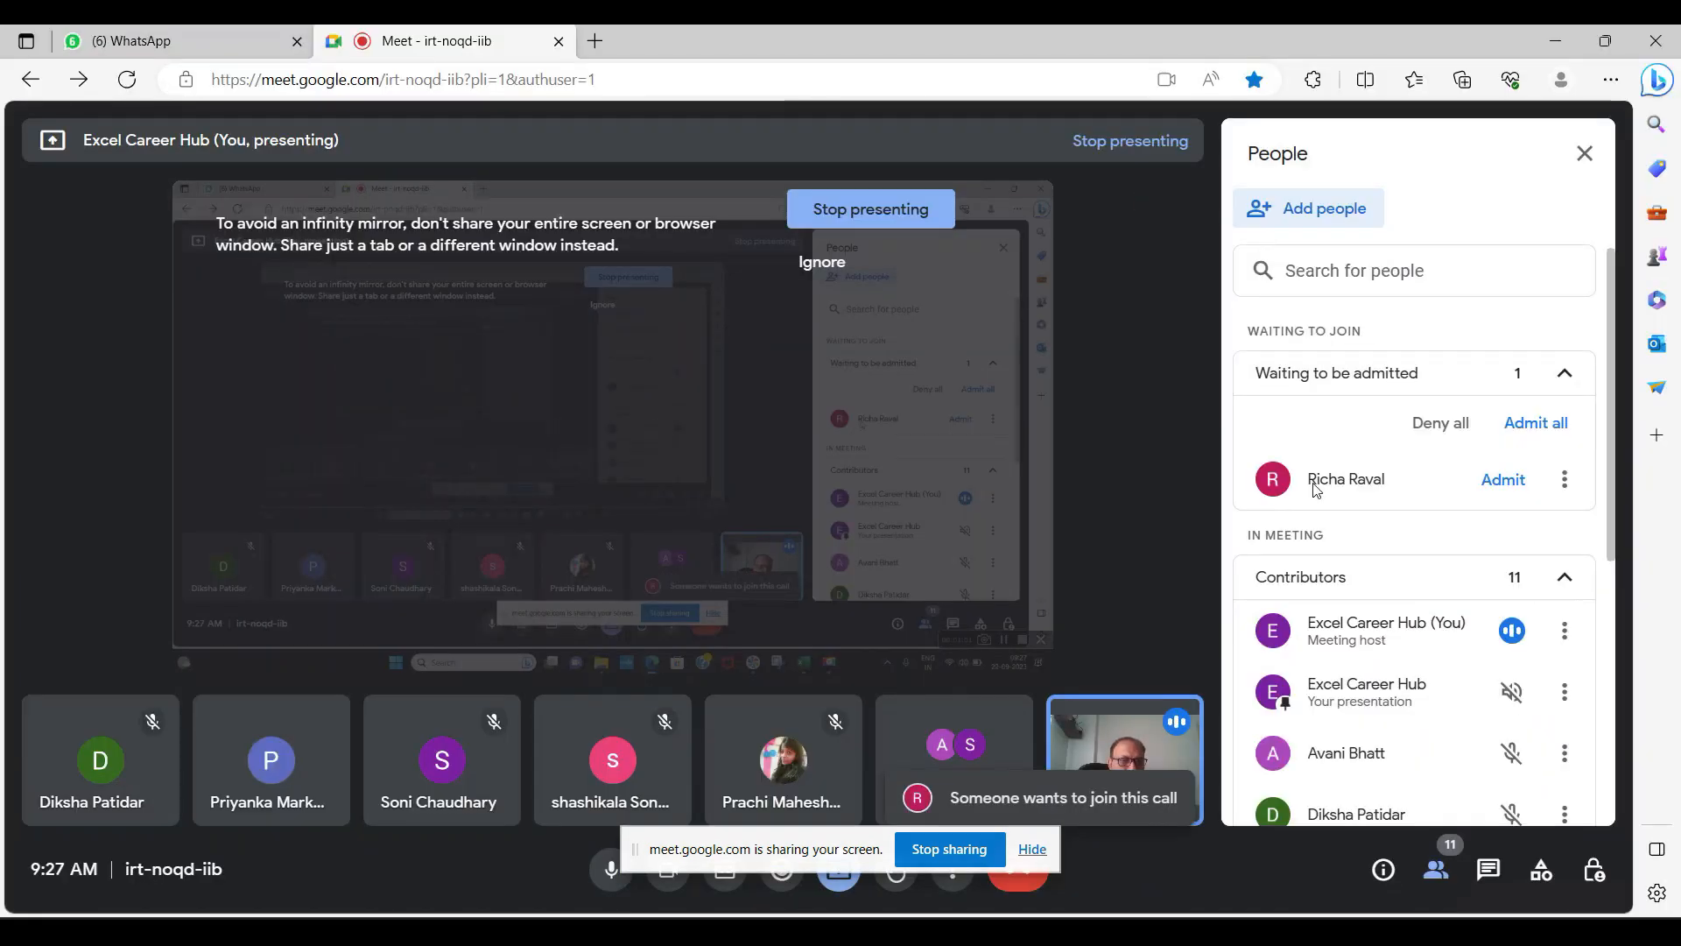
left_click(1508, 480)
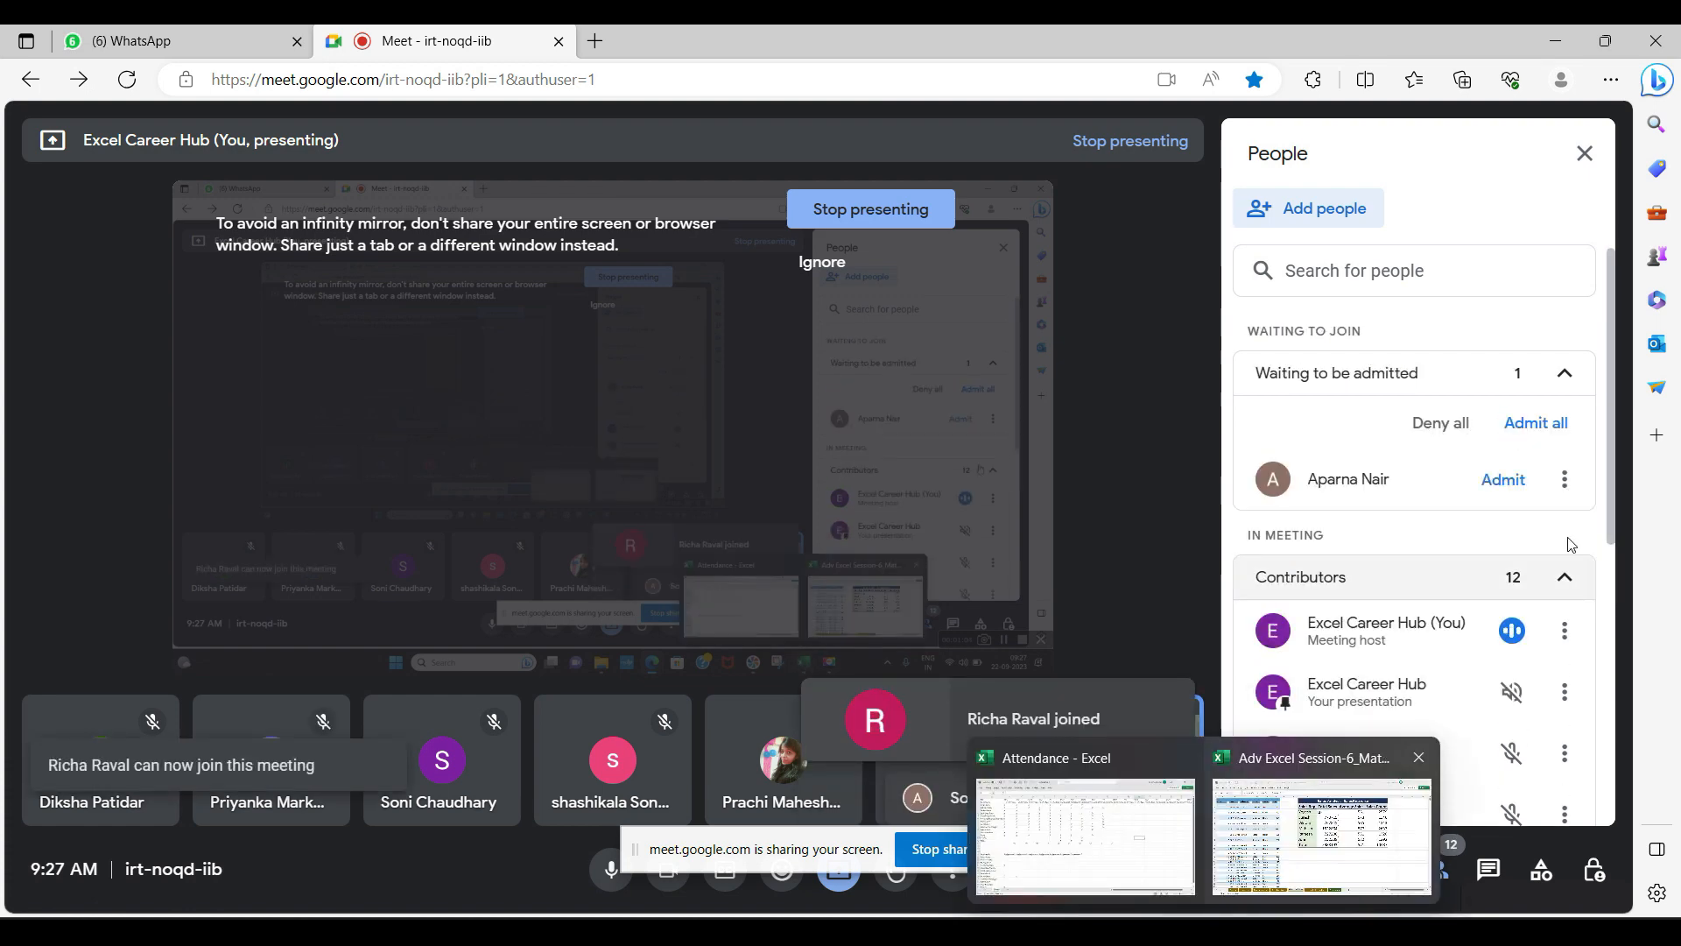
left_click(1496, 486)
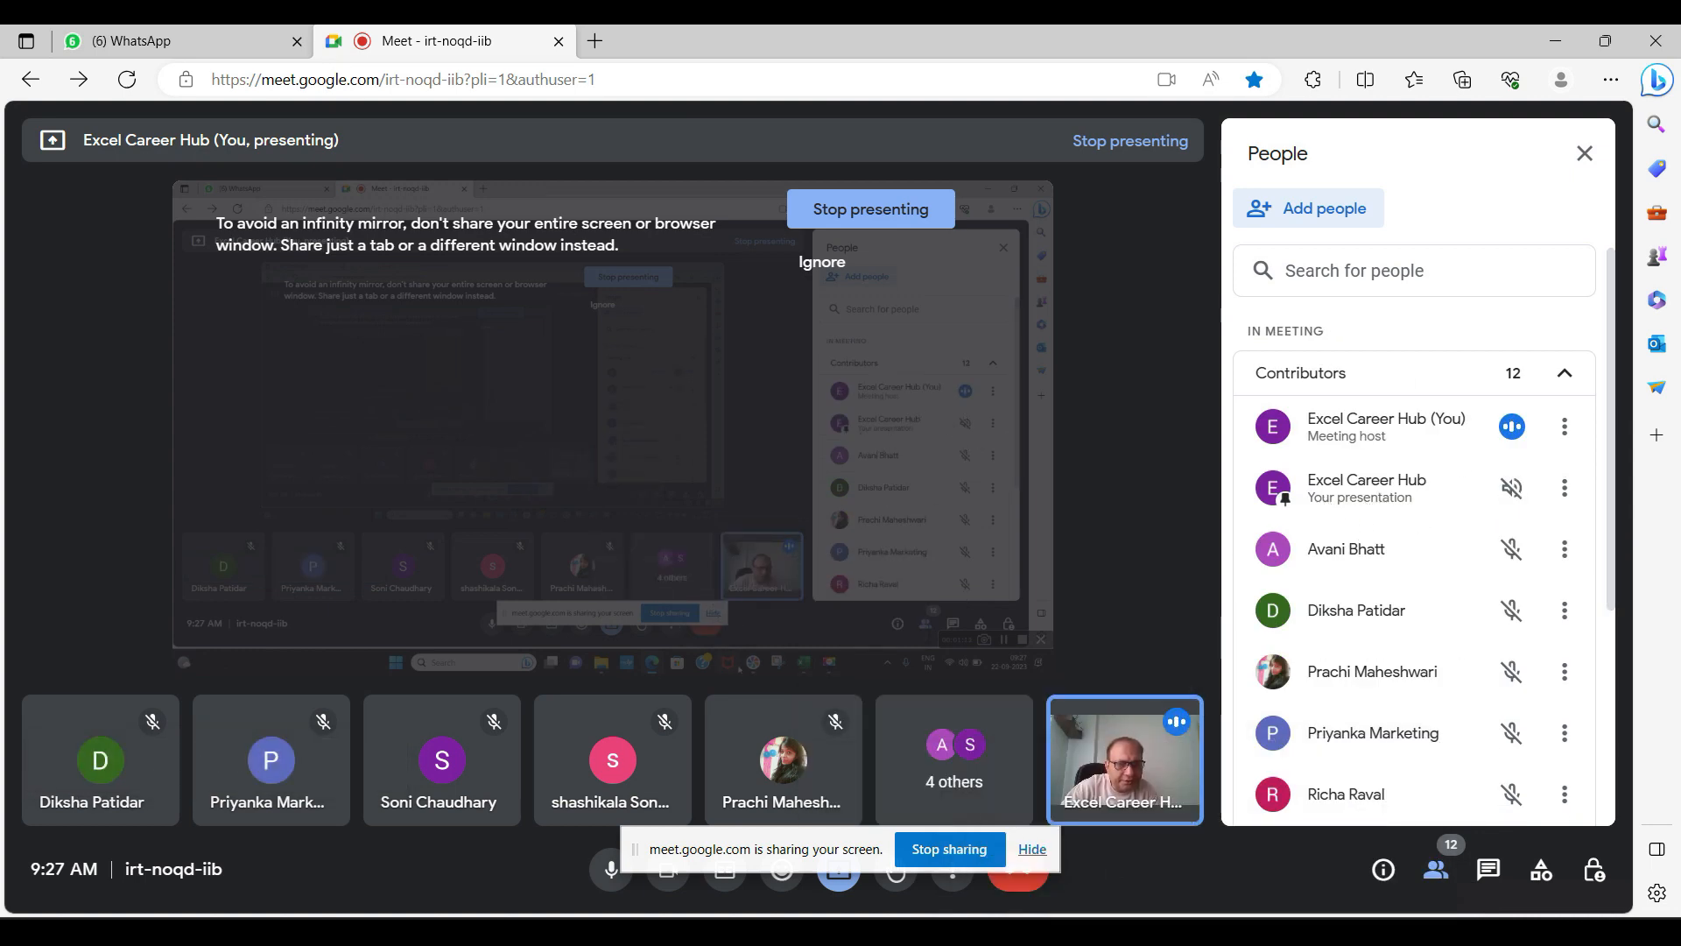
mouse_move(1204, 939)
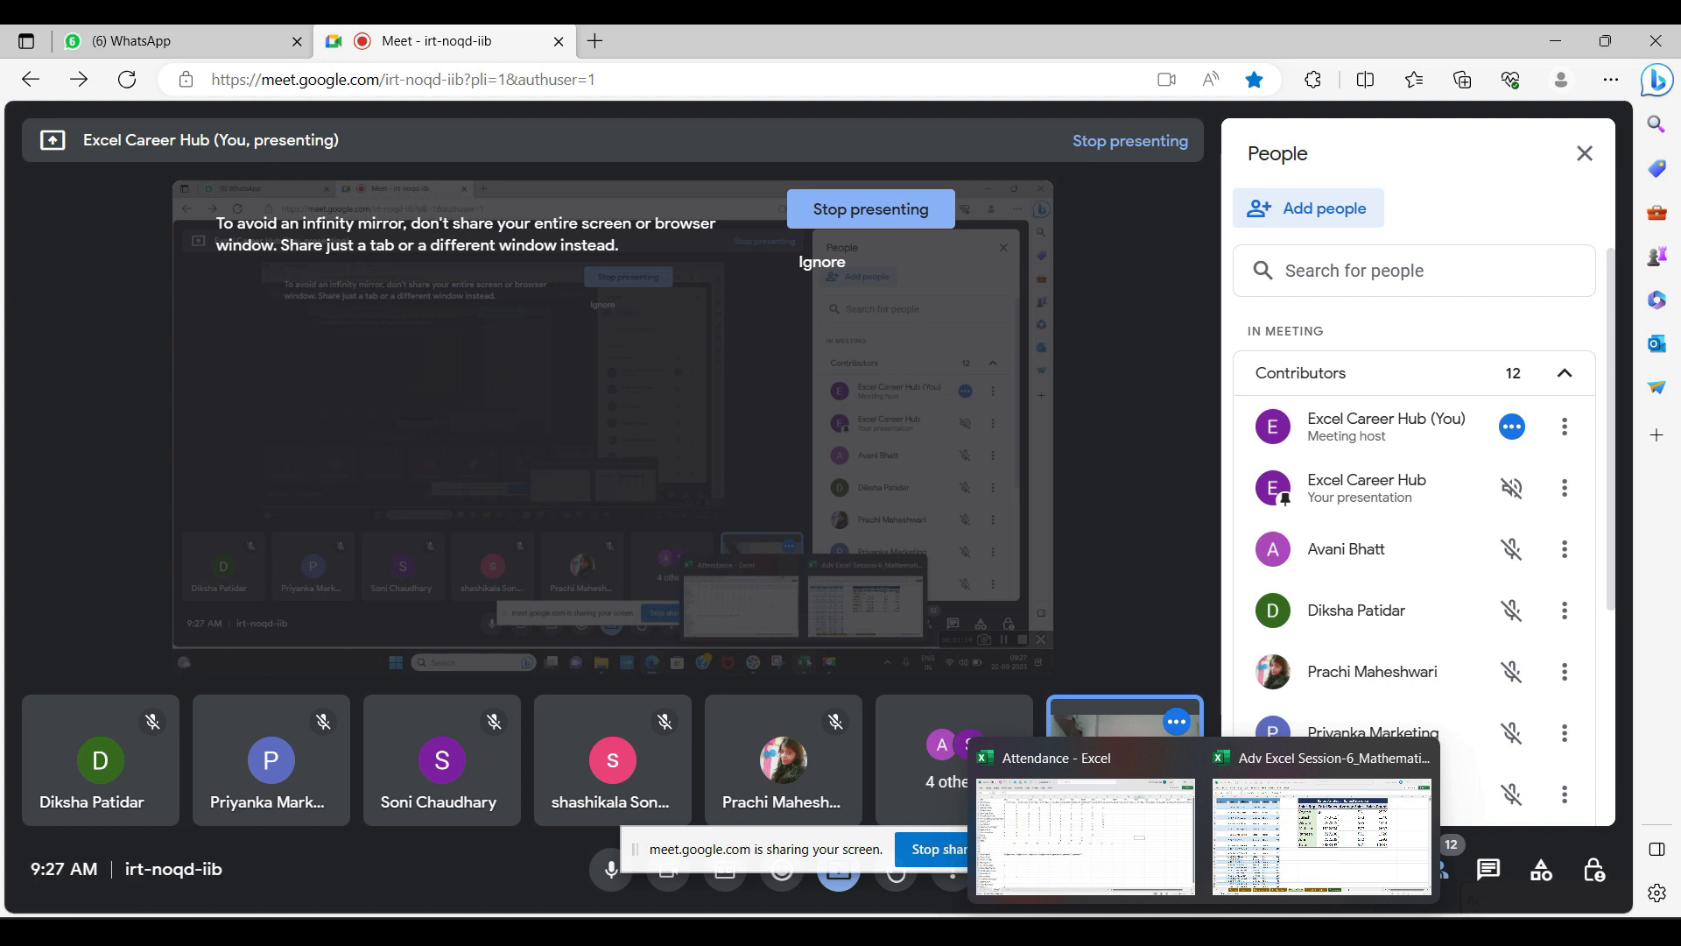
left_click(1117, 871)
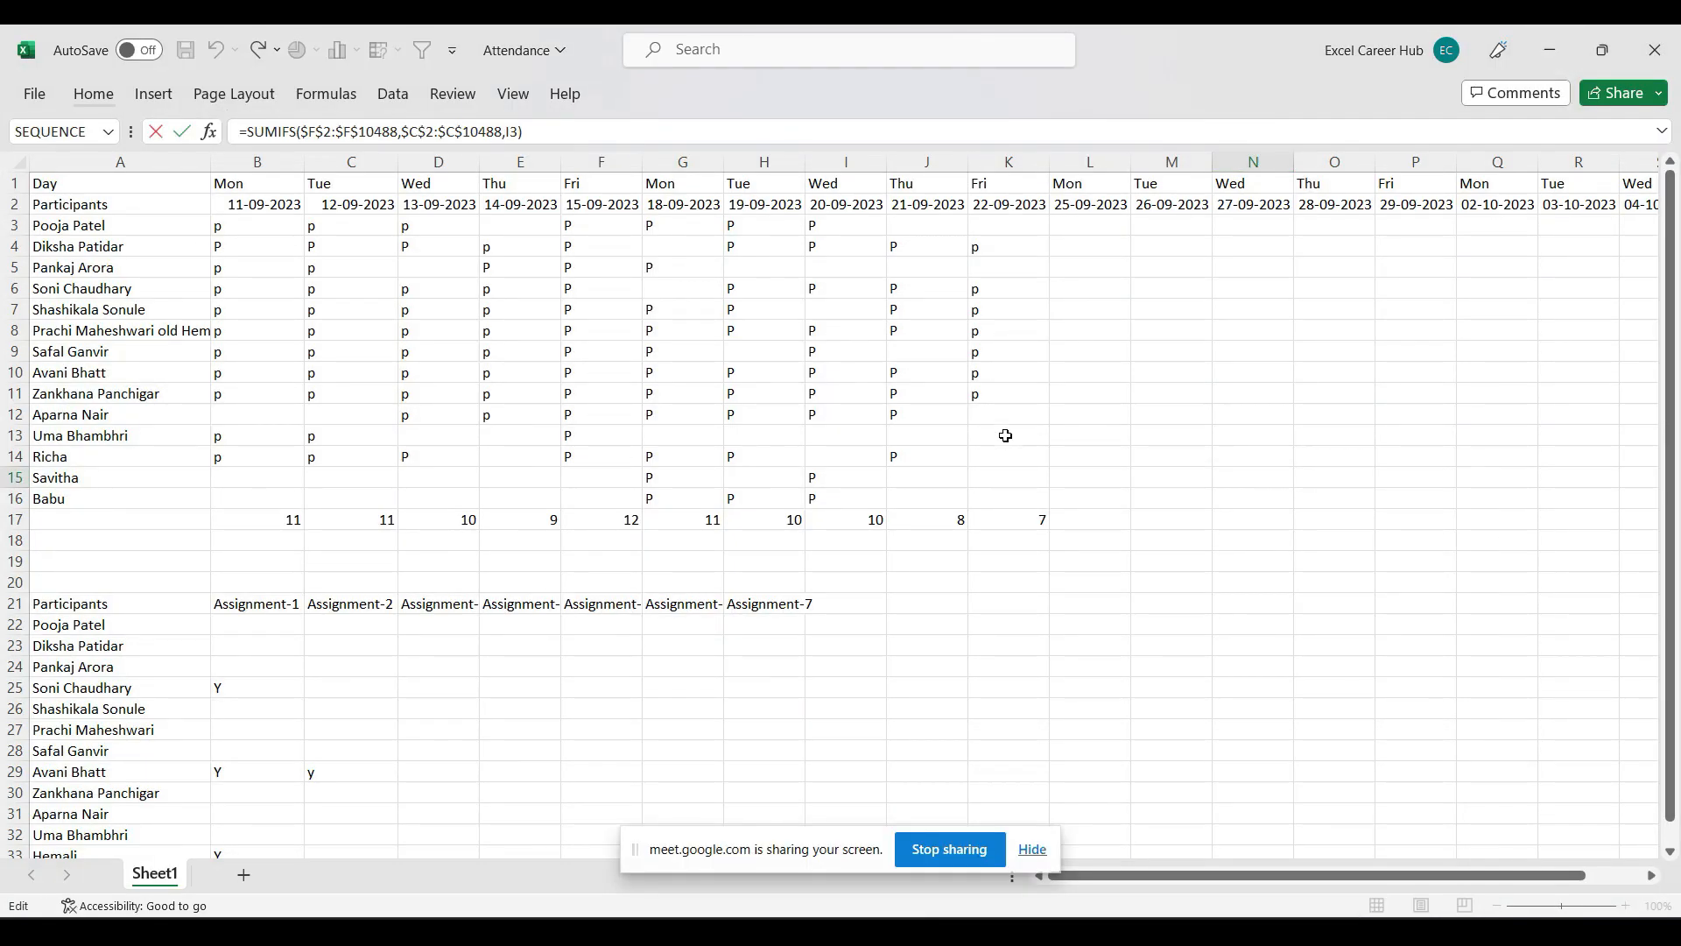
left_click(981, 416)
type("P")
key("Return")
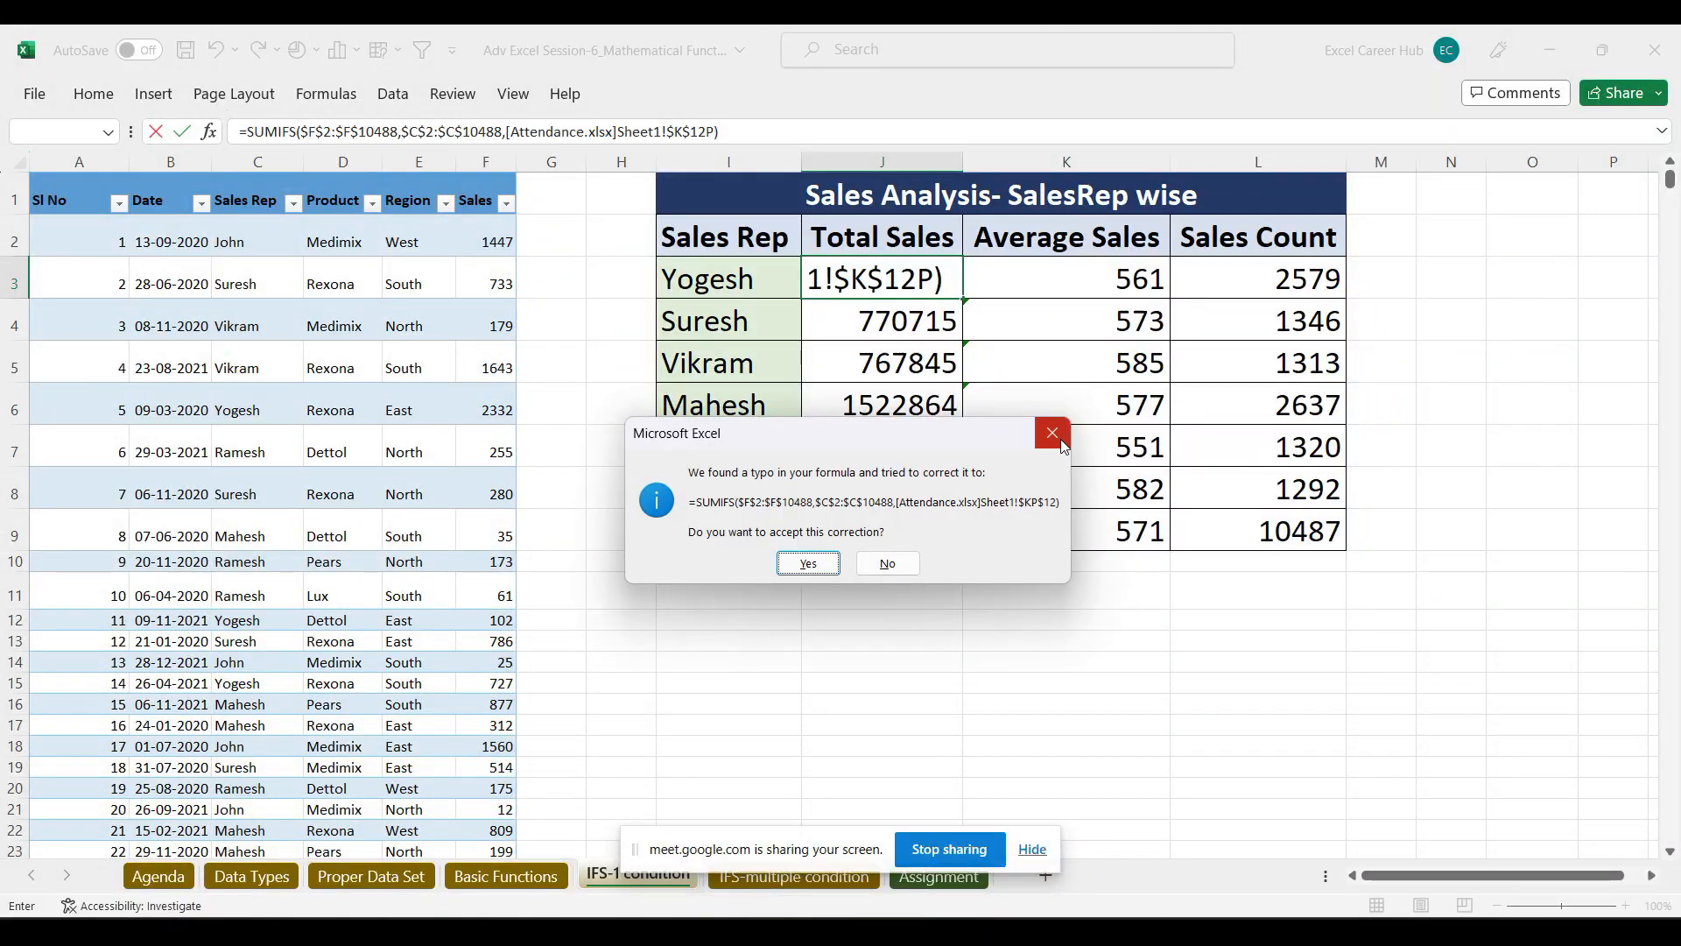
key("Escape")
key("Escape")
key("Escape")
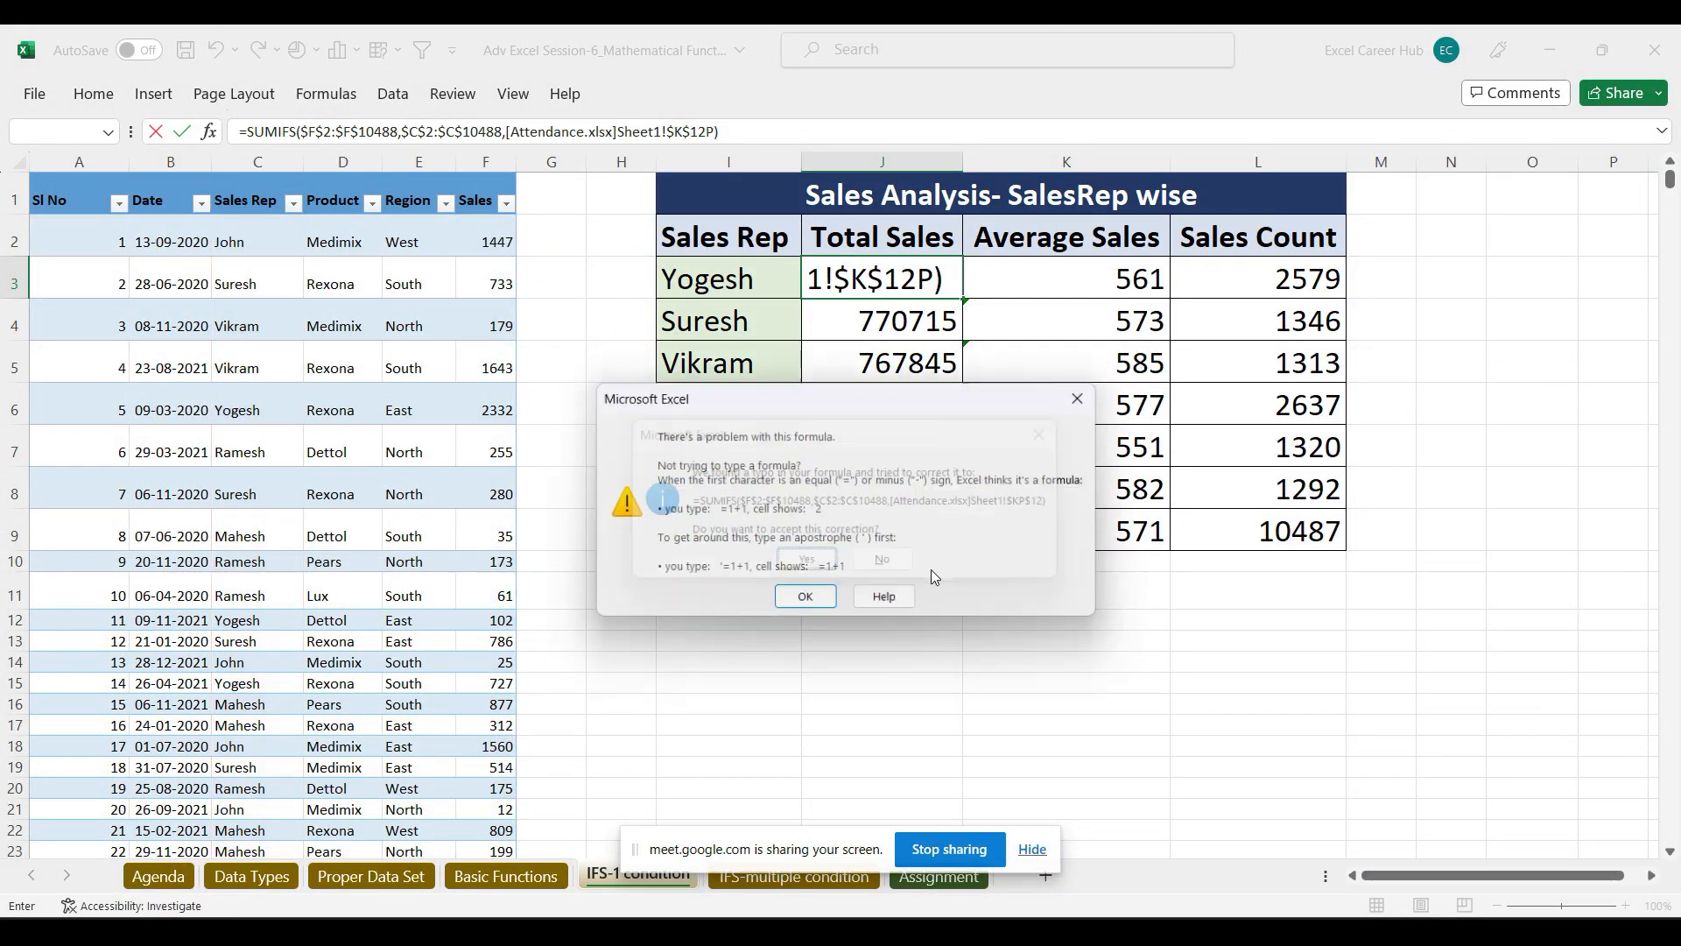
Step: Switch to the Attendance workbook and enter p in K12 and K14 for 22-09-2023
key("alt+Tab")
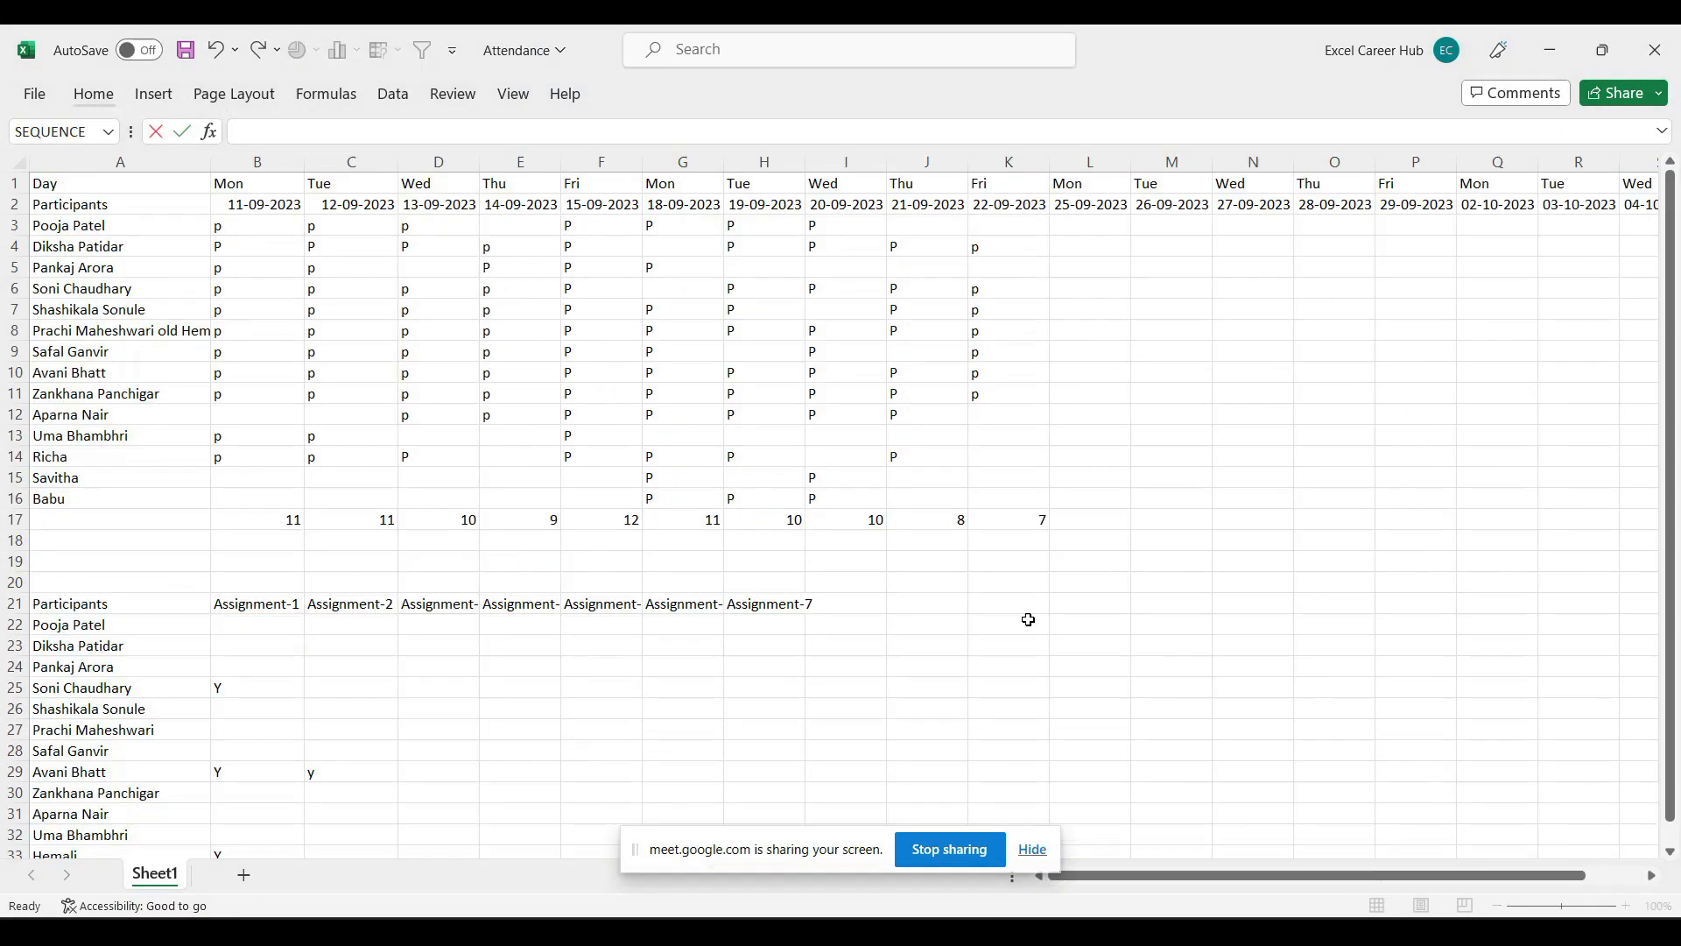
left_click(983, 419)
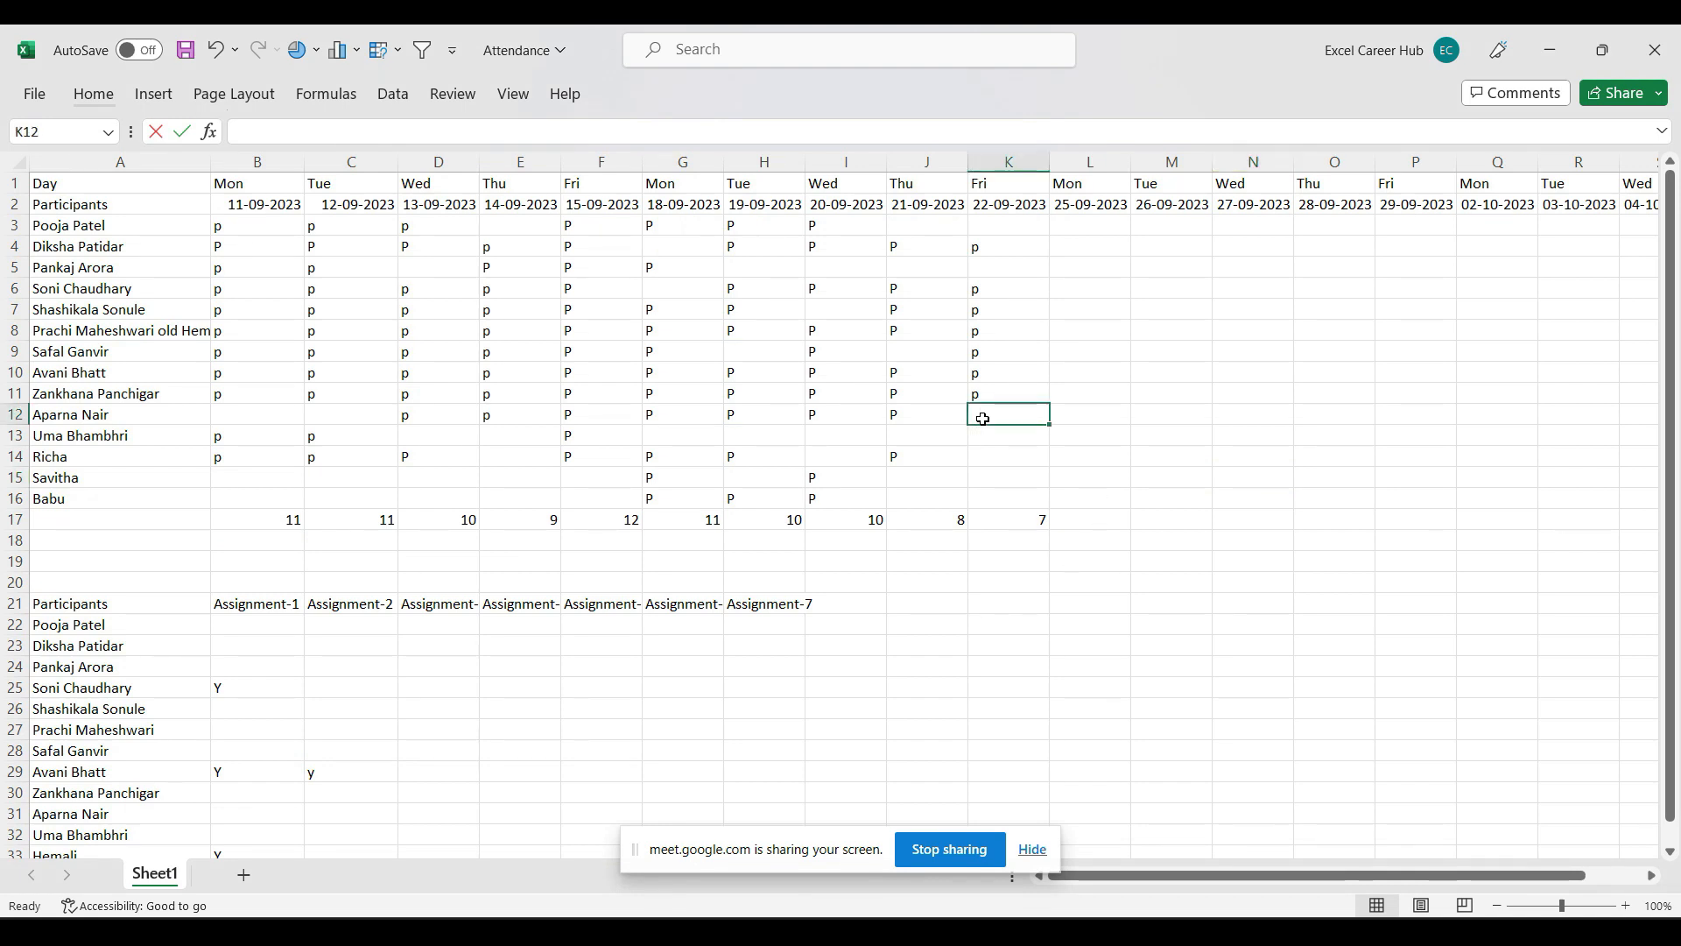
type("p")
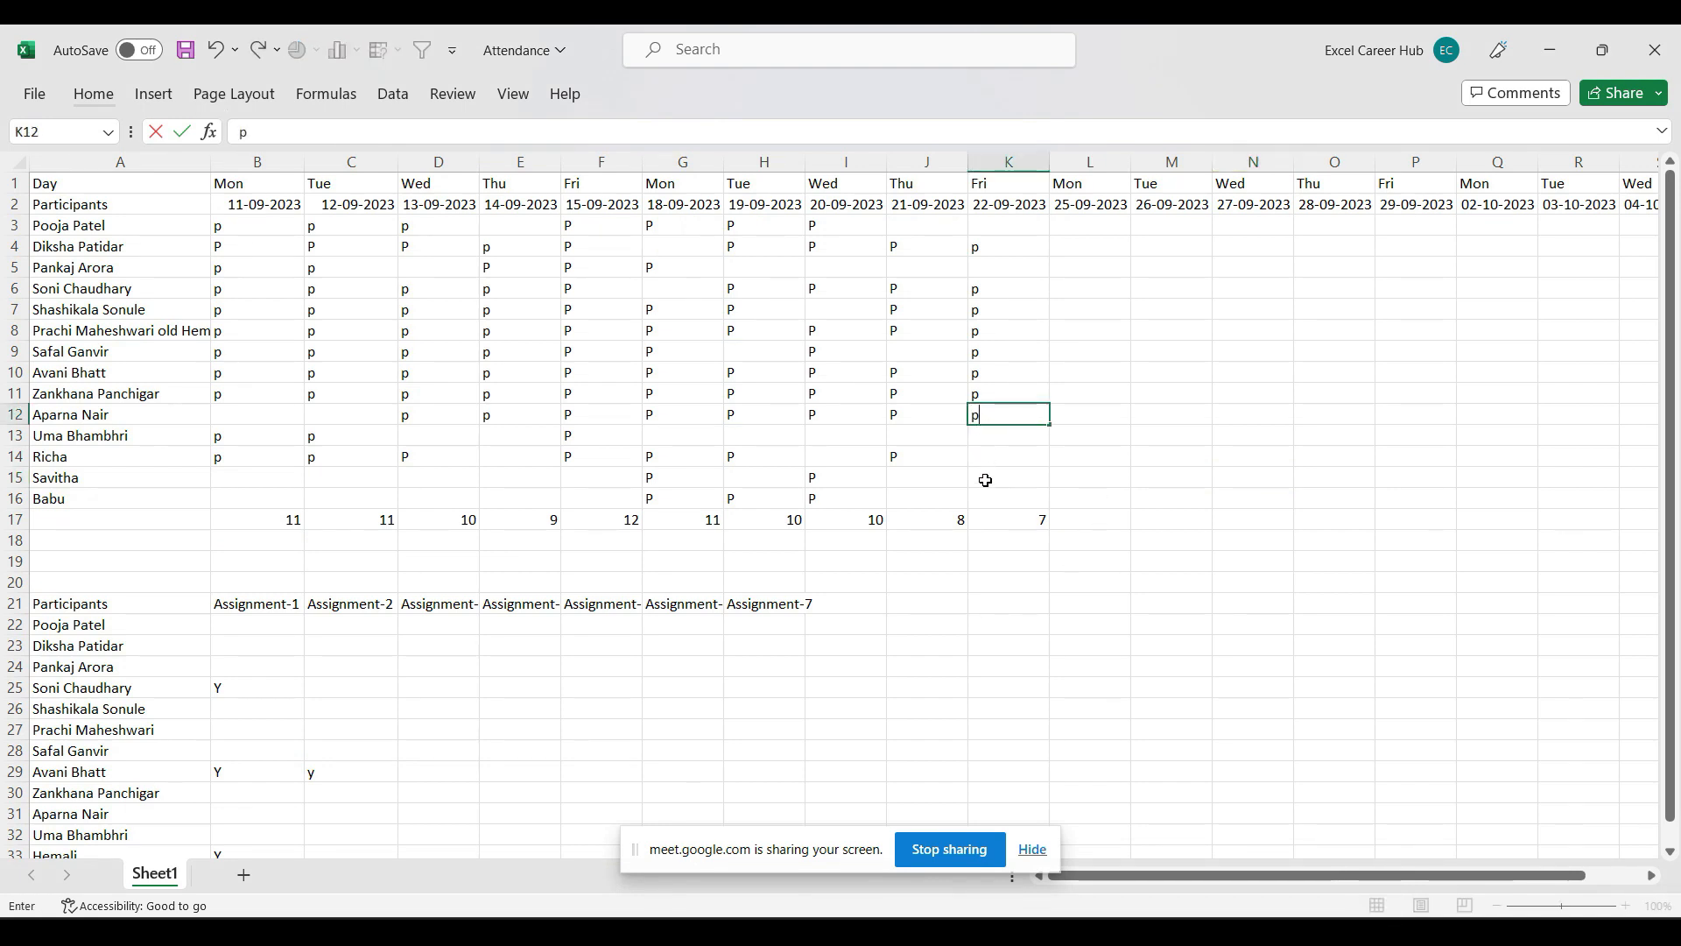
left_click(986, 482)
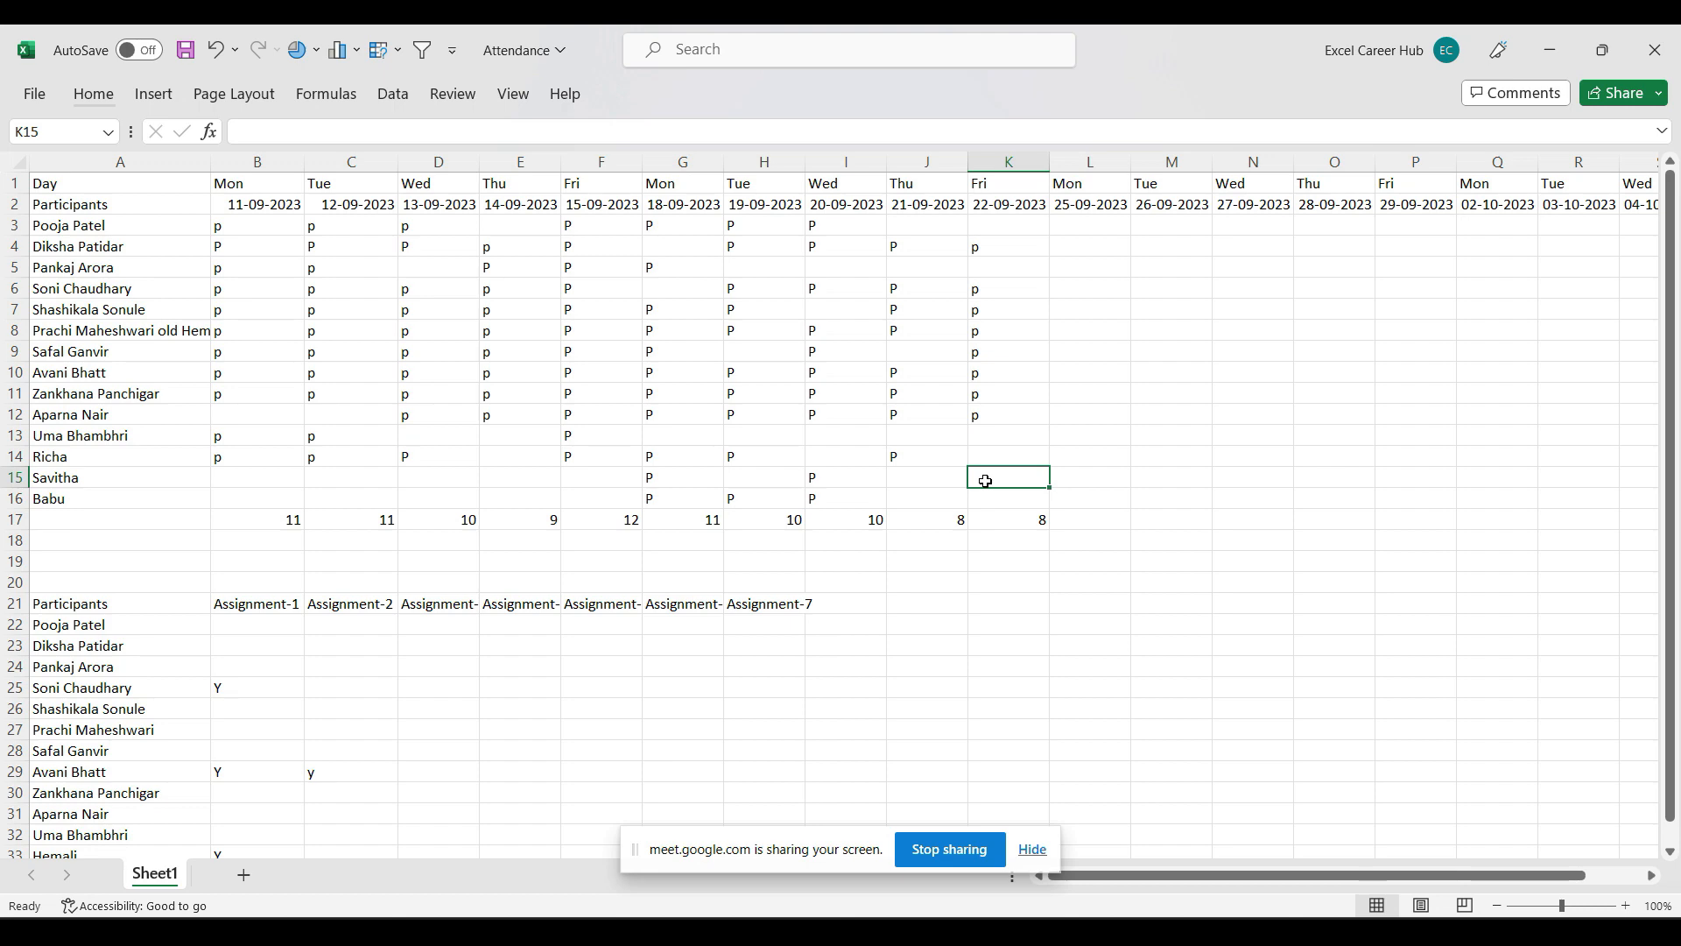
left_click(989, 457)
type("p")
key("Return")
Step: Switch to Google Meet, admit the waiting participant, and return to the Adv Excel Session-6 workbook
key("alt+Tab")
mouse_move(1107, 930)
mouse_move(915, 930)
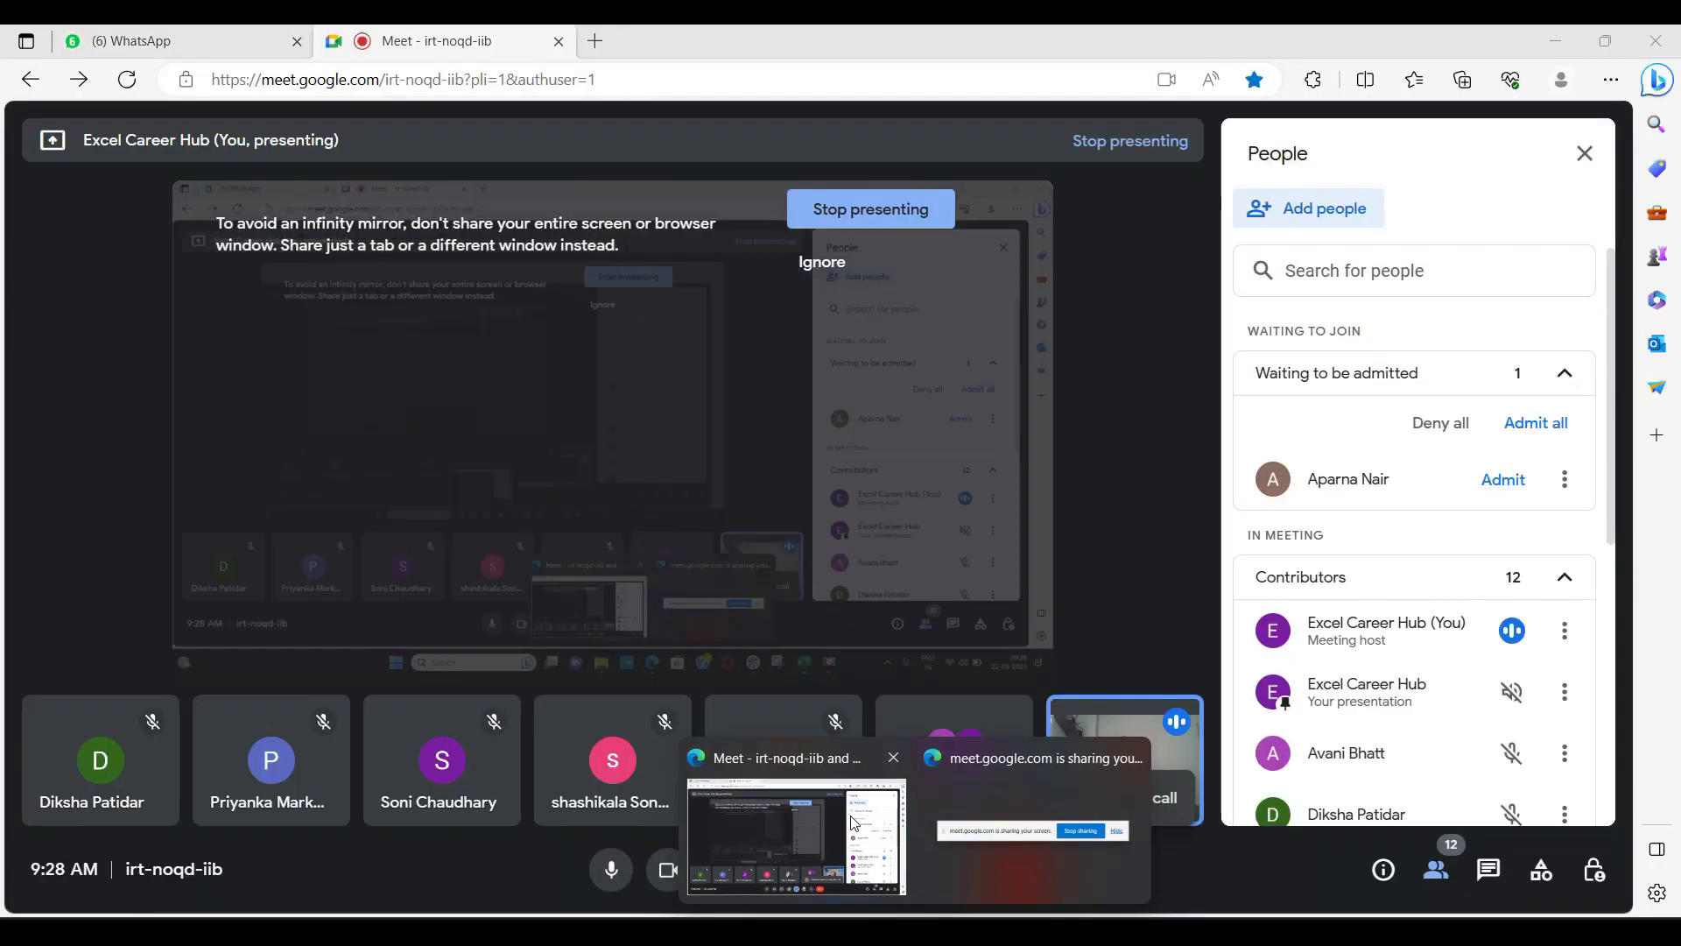
left_click(853, 823)
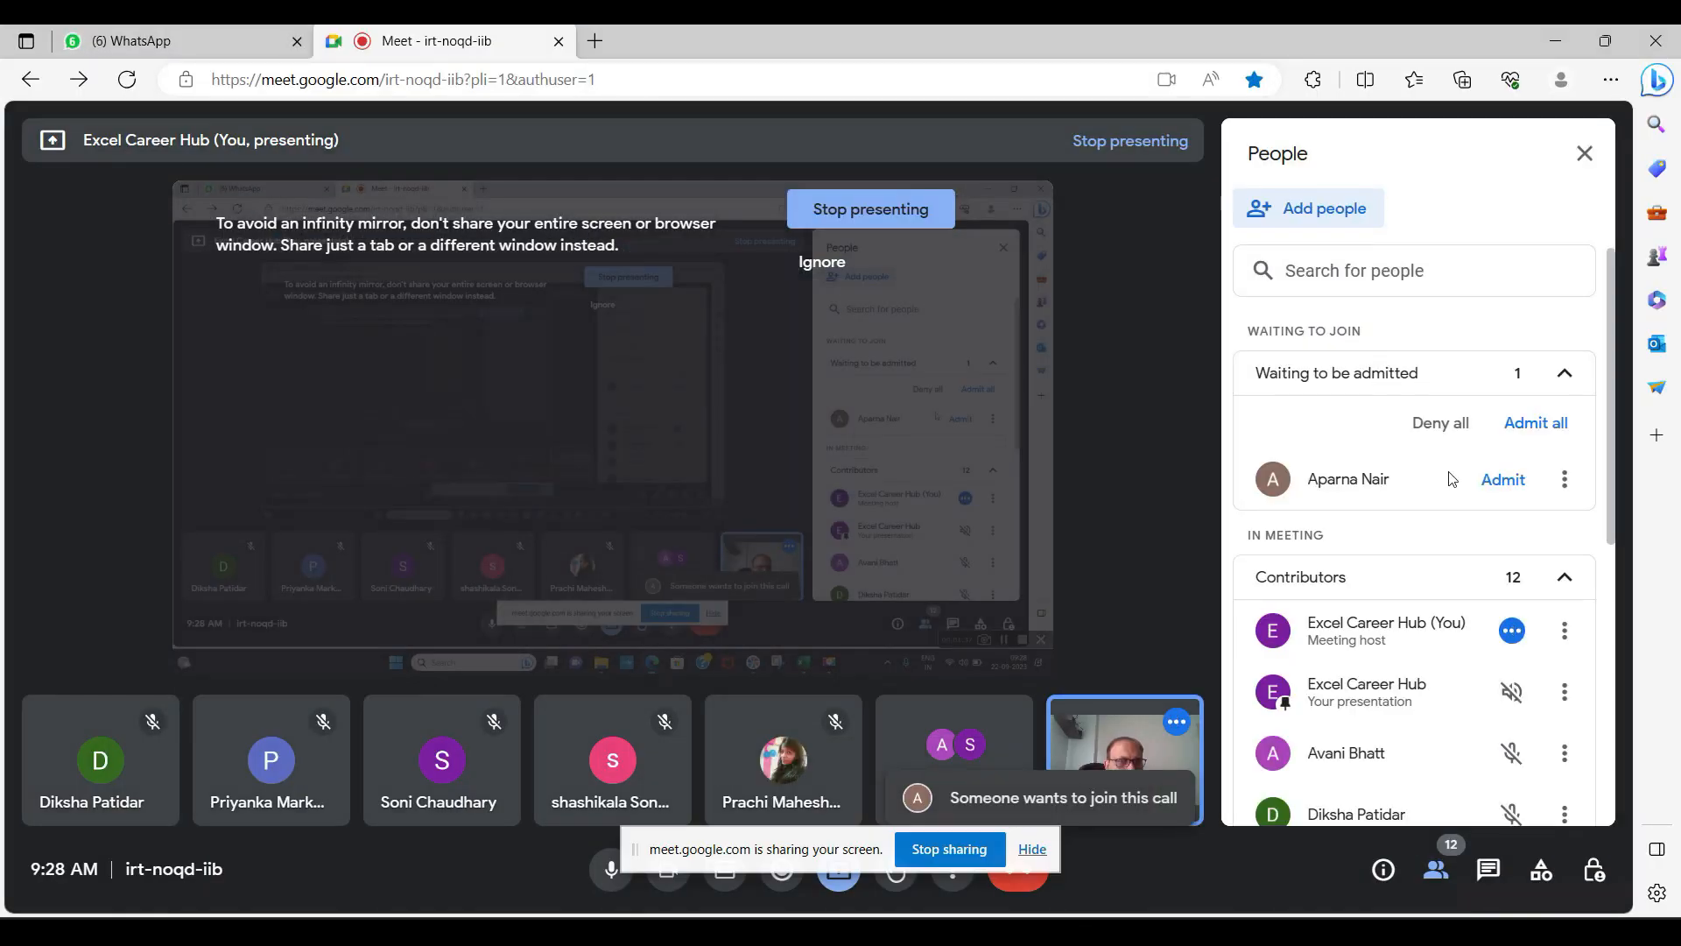
left_click(1502, 479)
left_click(1555, 40)
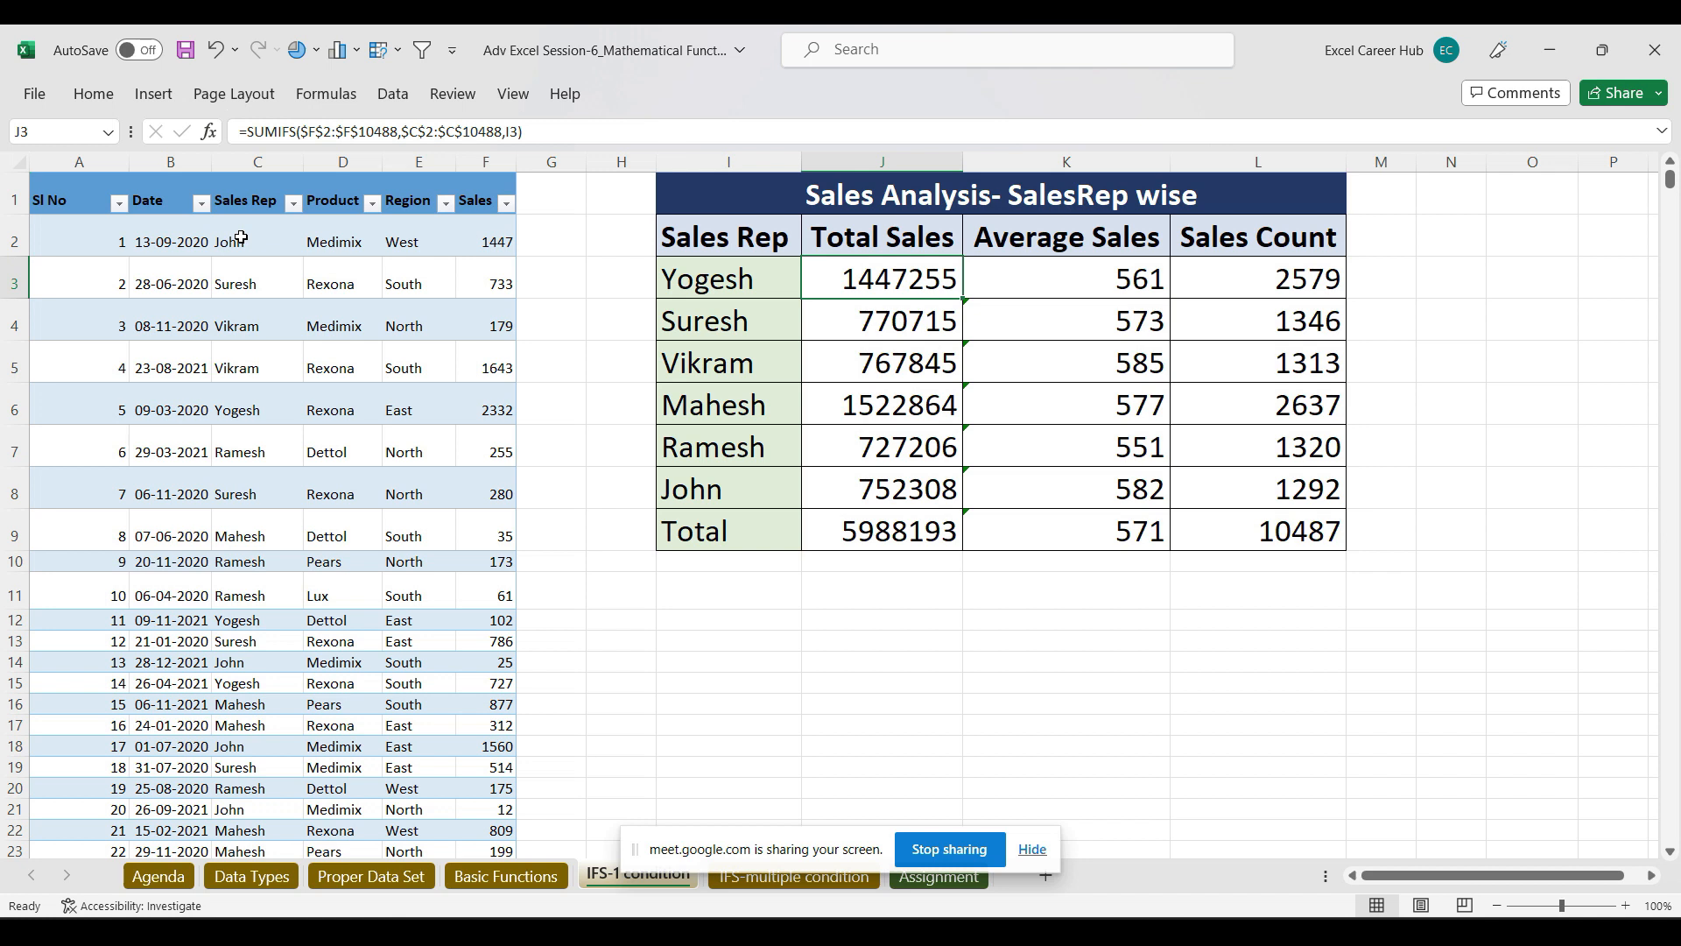
Step: Replace the sales rep in C2 with the same name that is listed in I3
left_click(704, 557)
left_click(246, 240)
type("Yo")
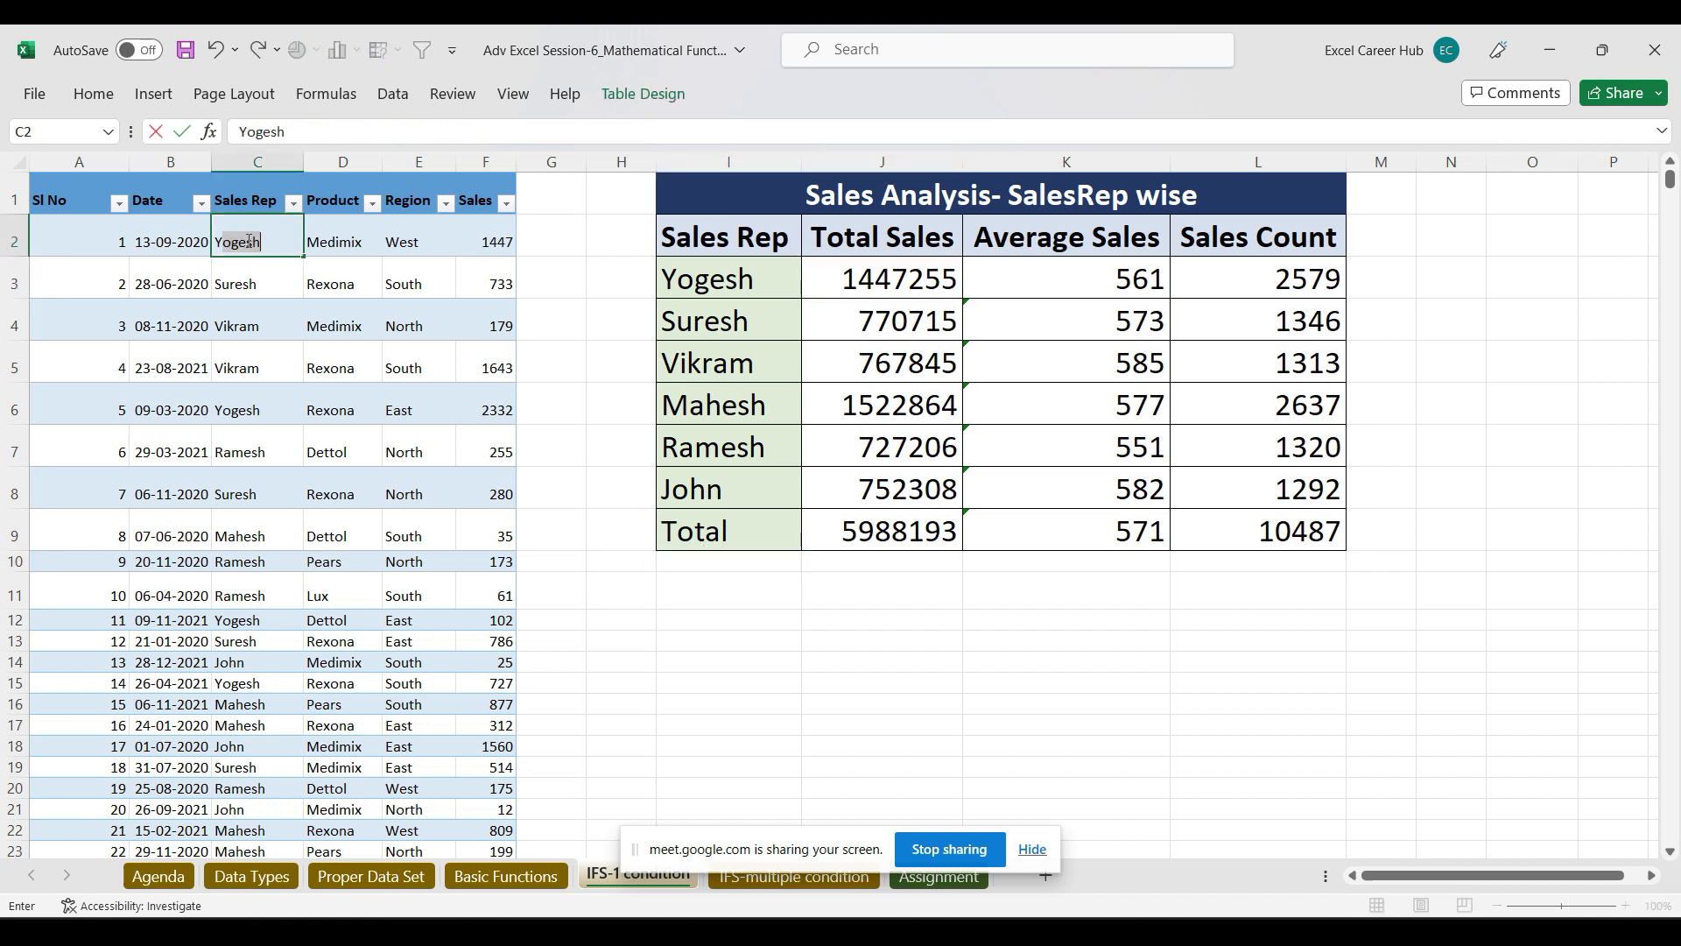
type("gesh")
left_click(738, 278)
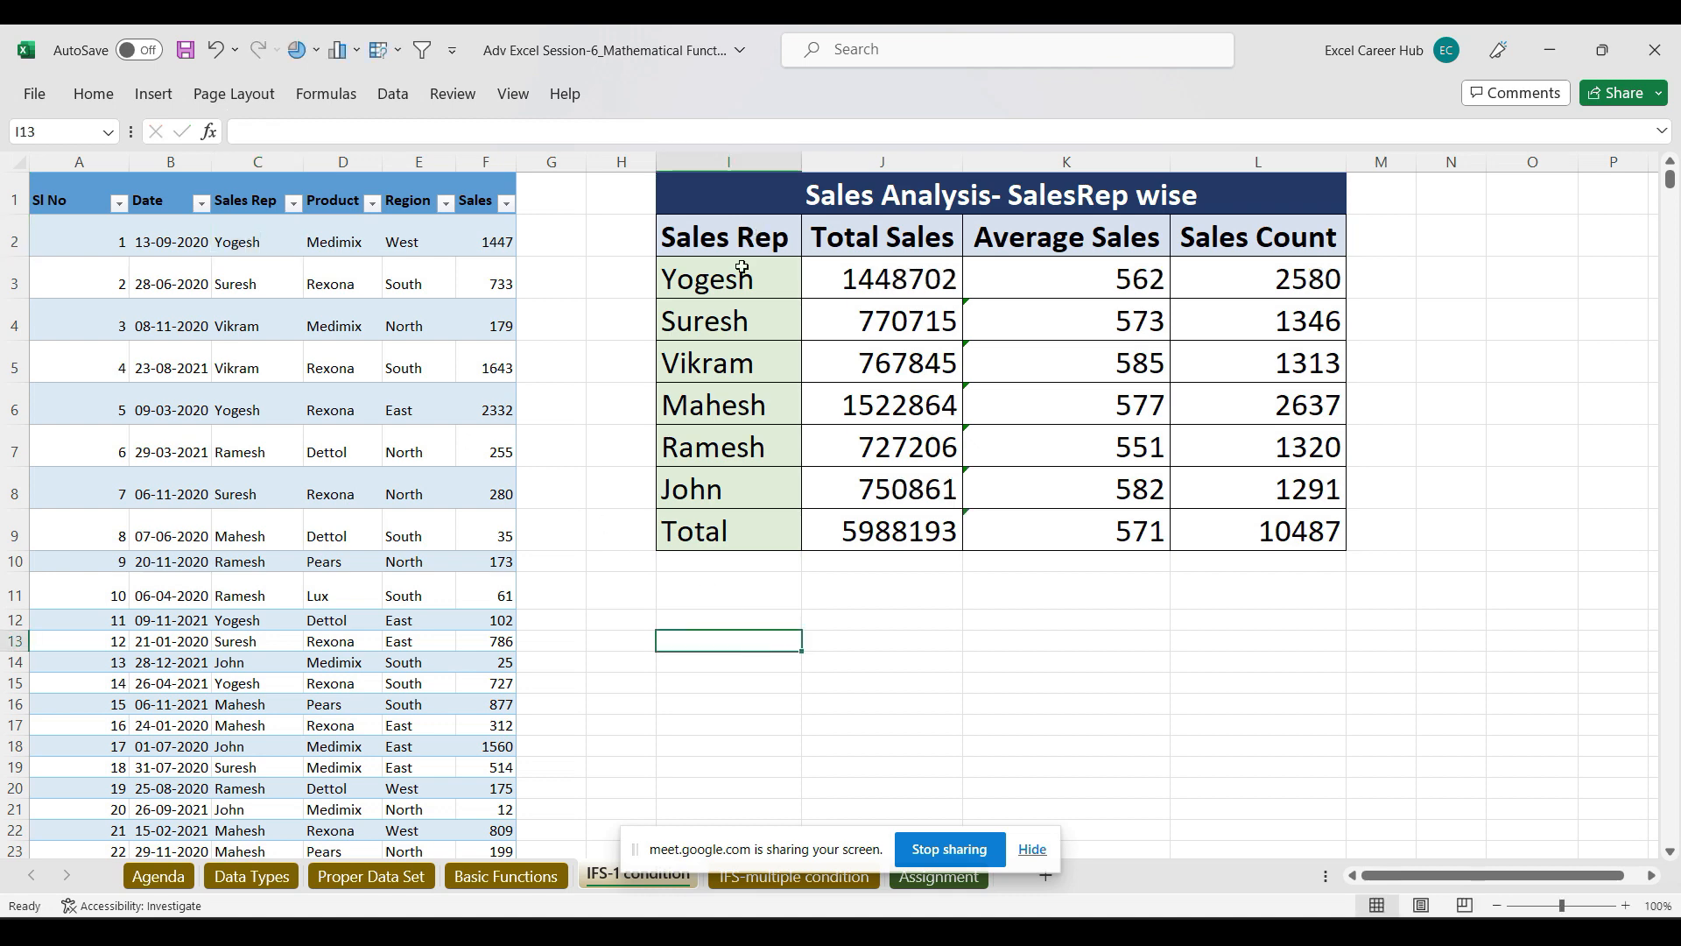
Step: Change the criteria argument of the SUMIFS formula in J3 to cell C2
left_click(258, 232)
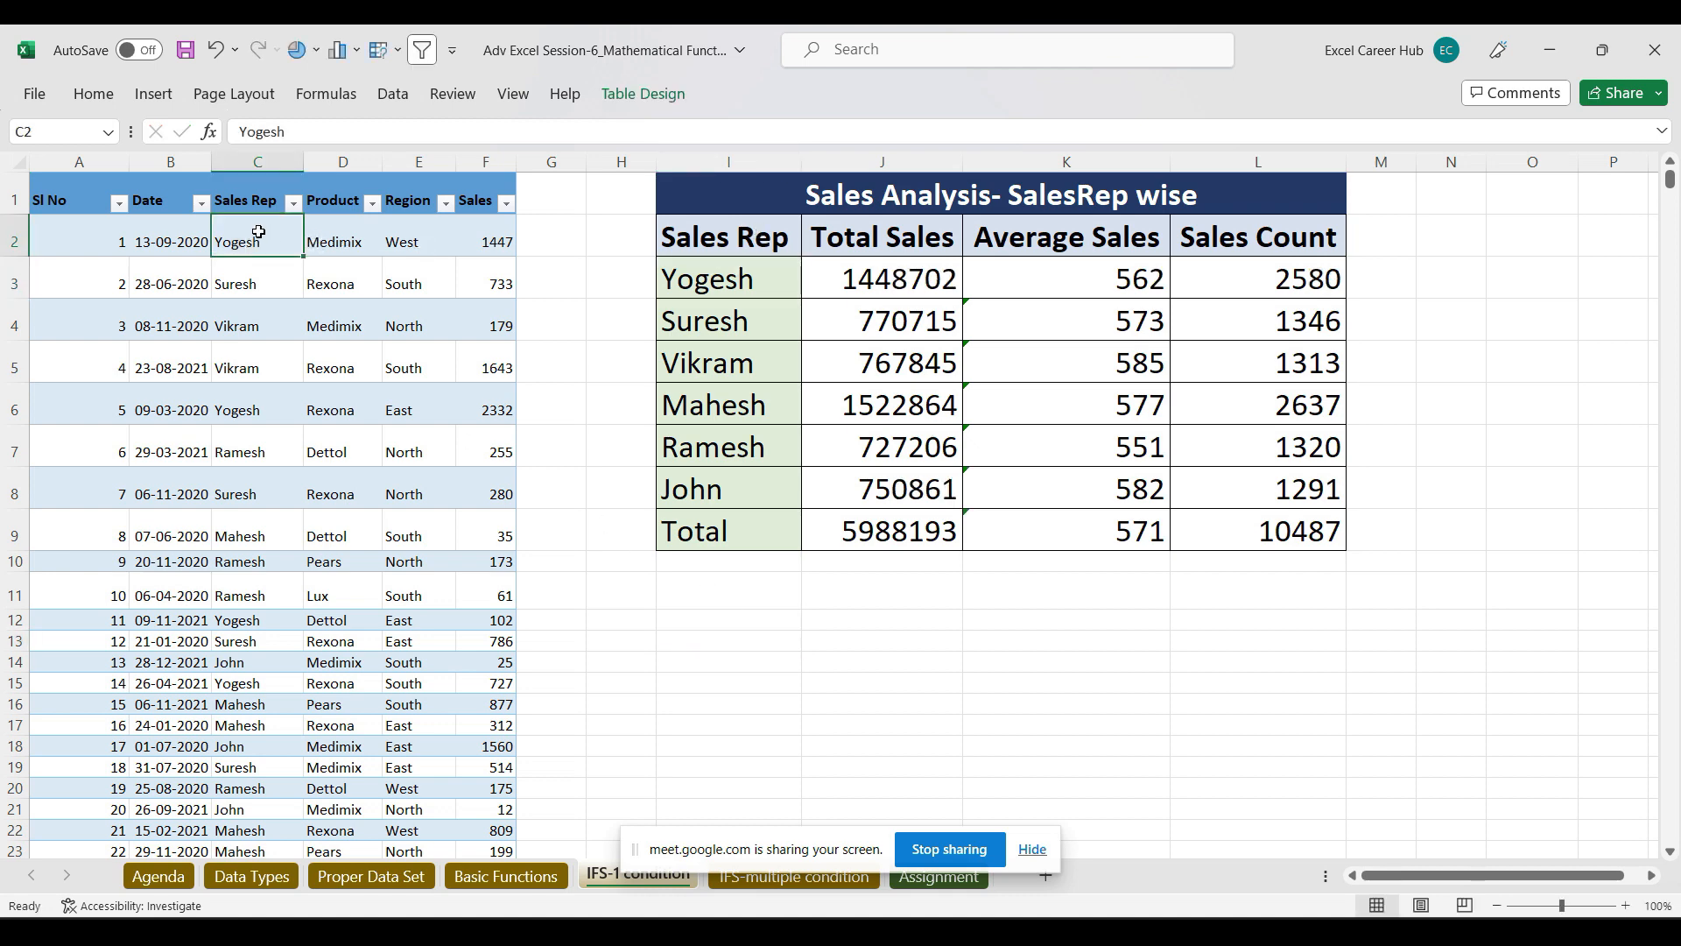
left_click(725, 273)
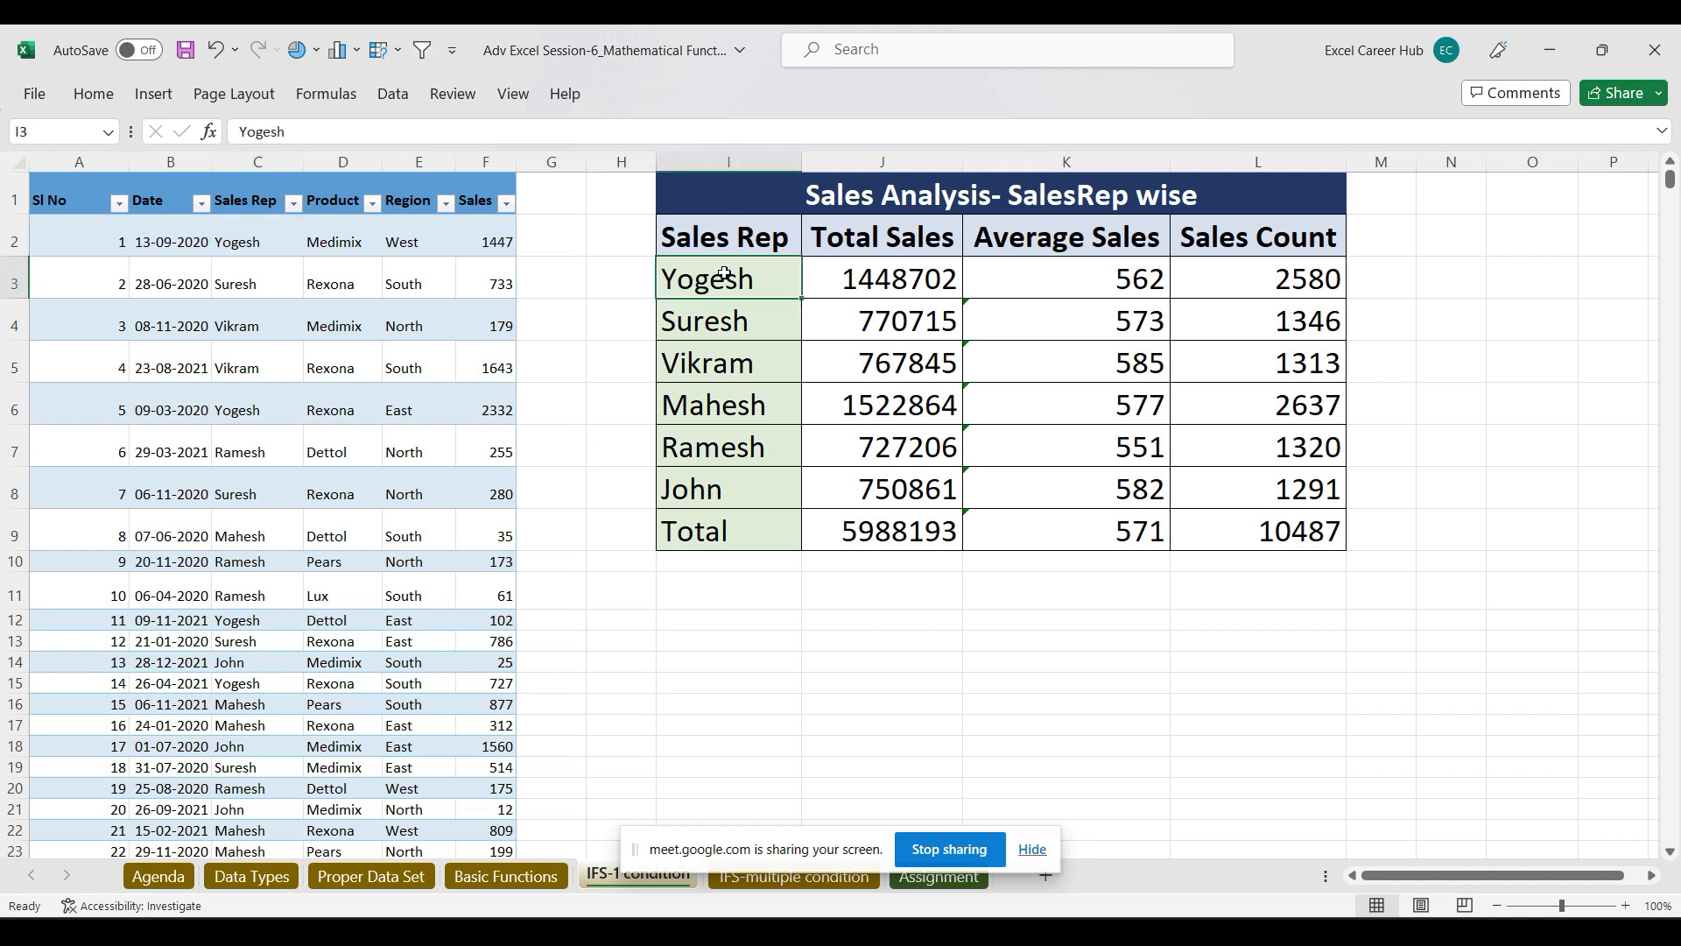
left_click(896, 273)
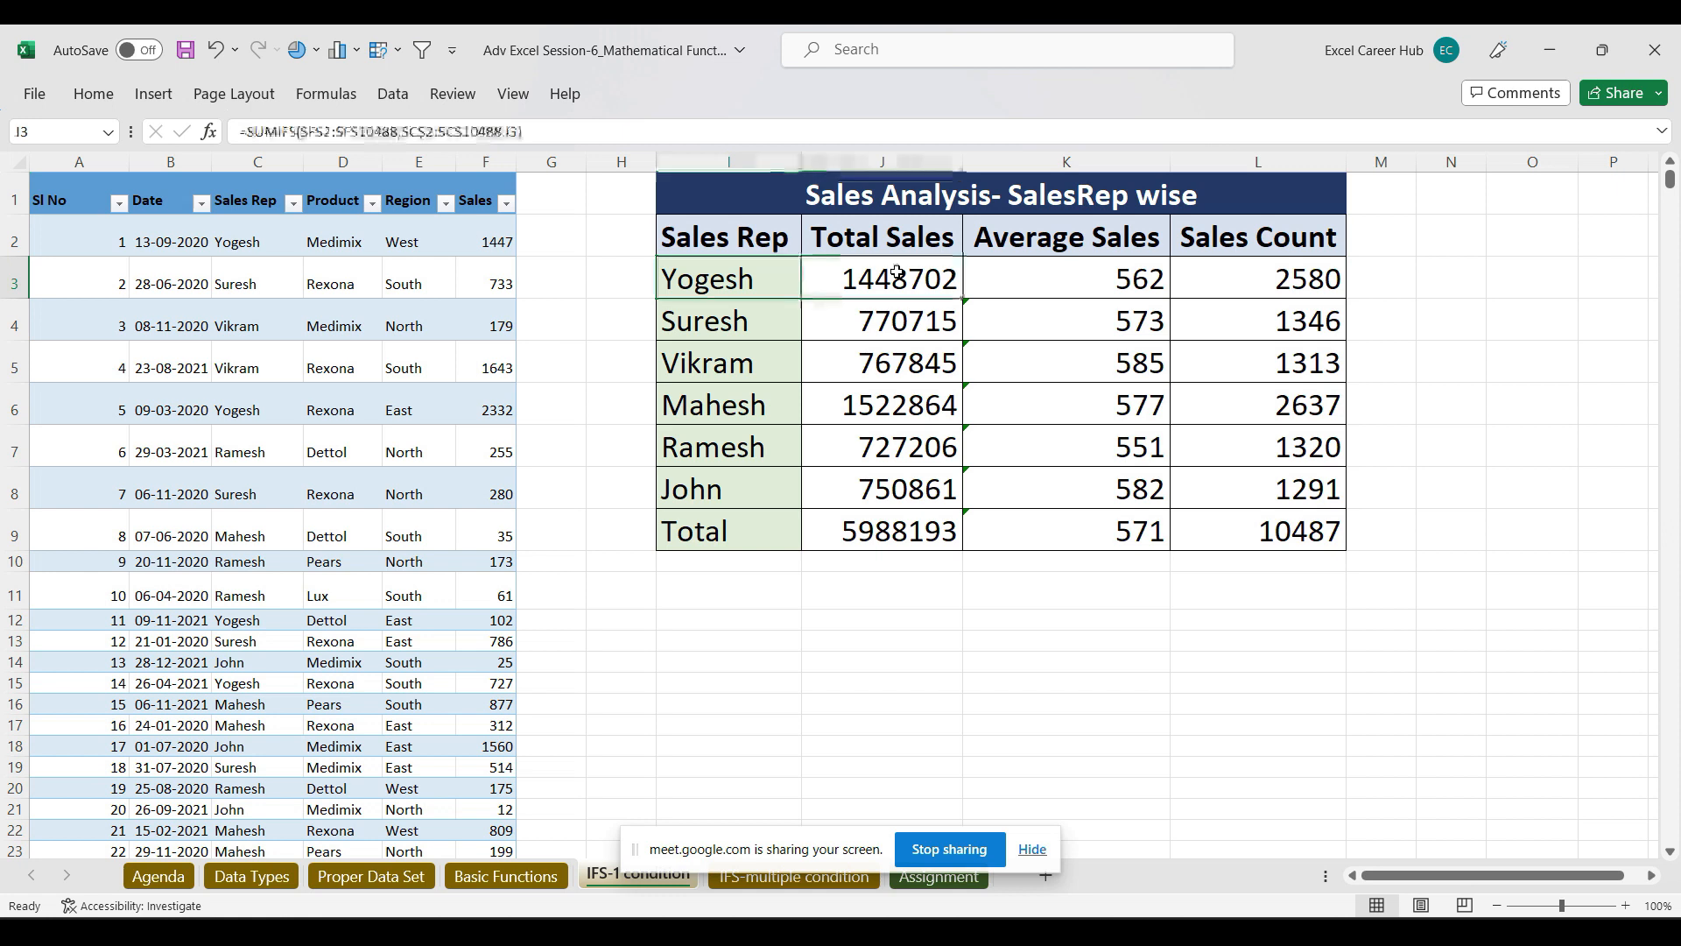
double_click(896, 273)
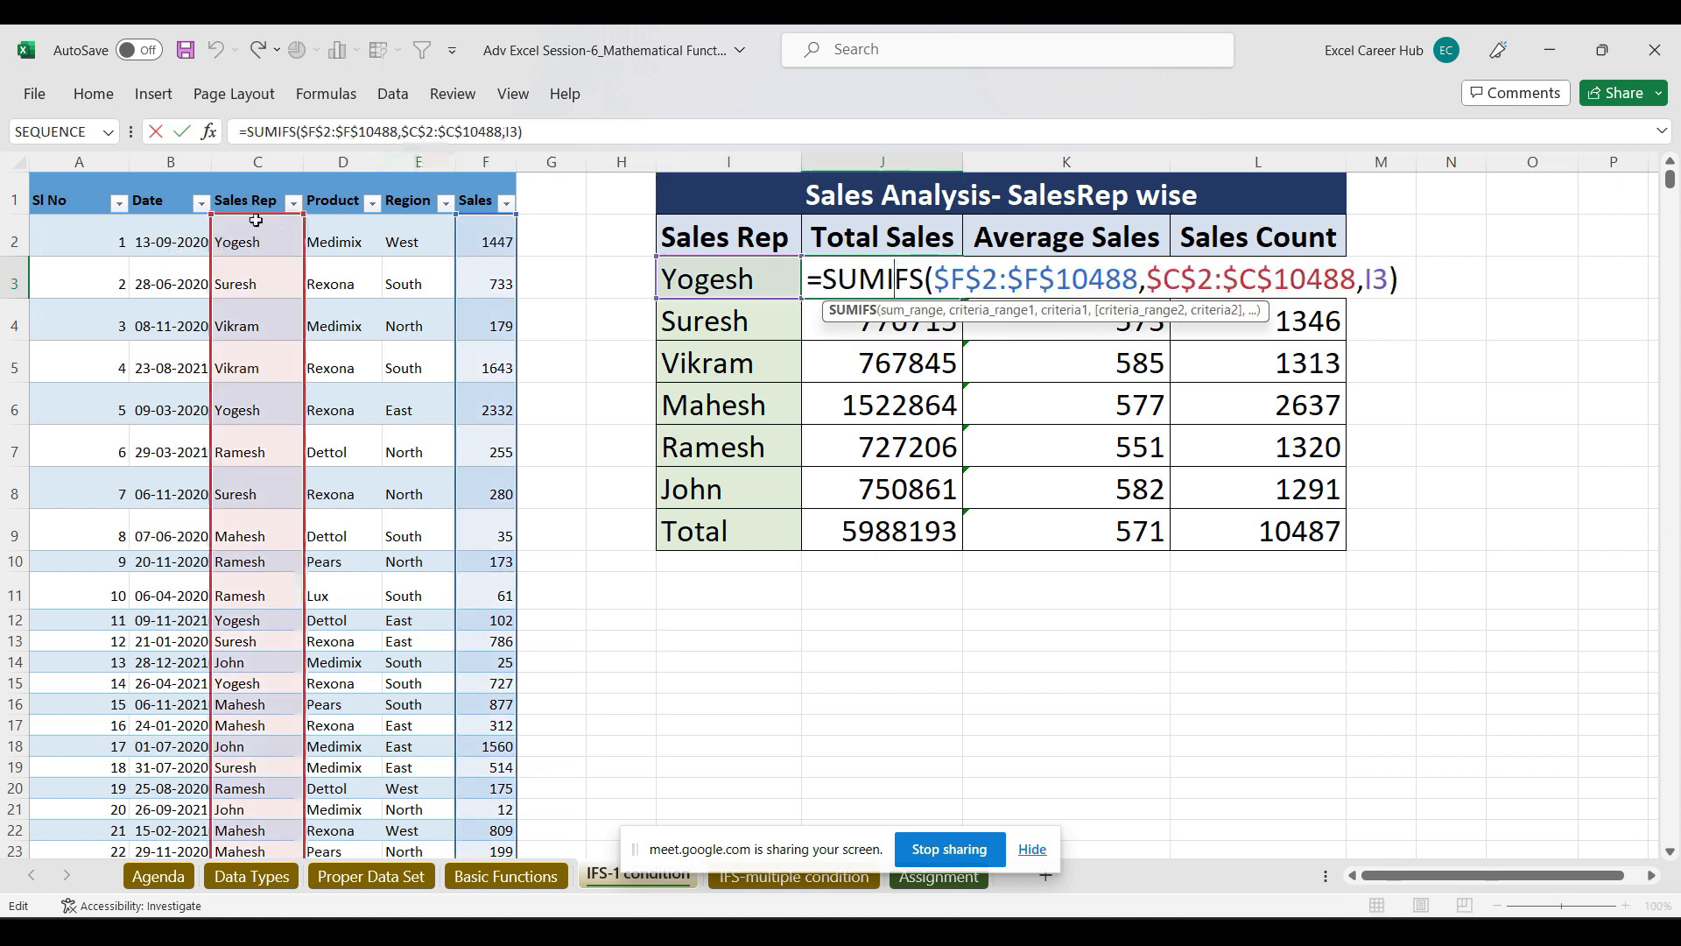
left_click(520, 131)
key("BackSpace")
key("BackSpace")
type("c2")
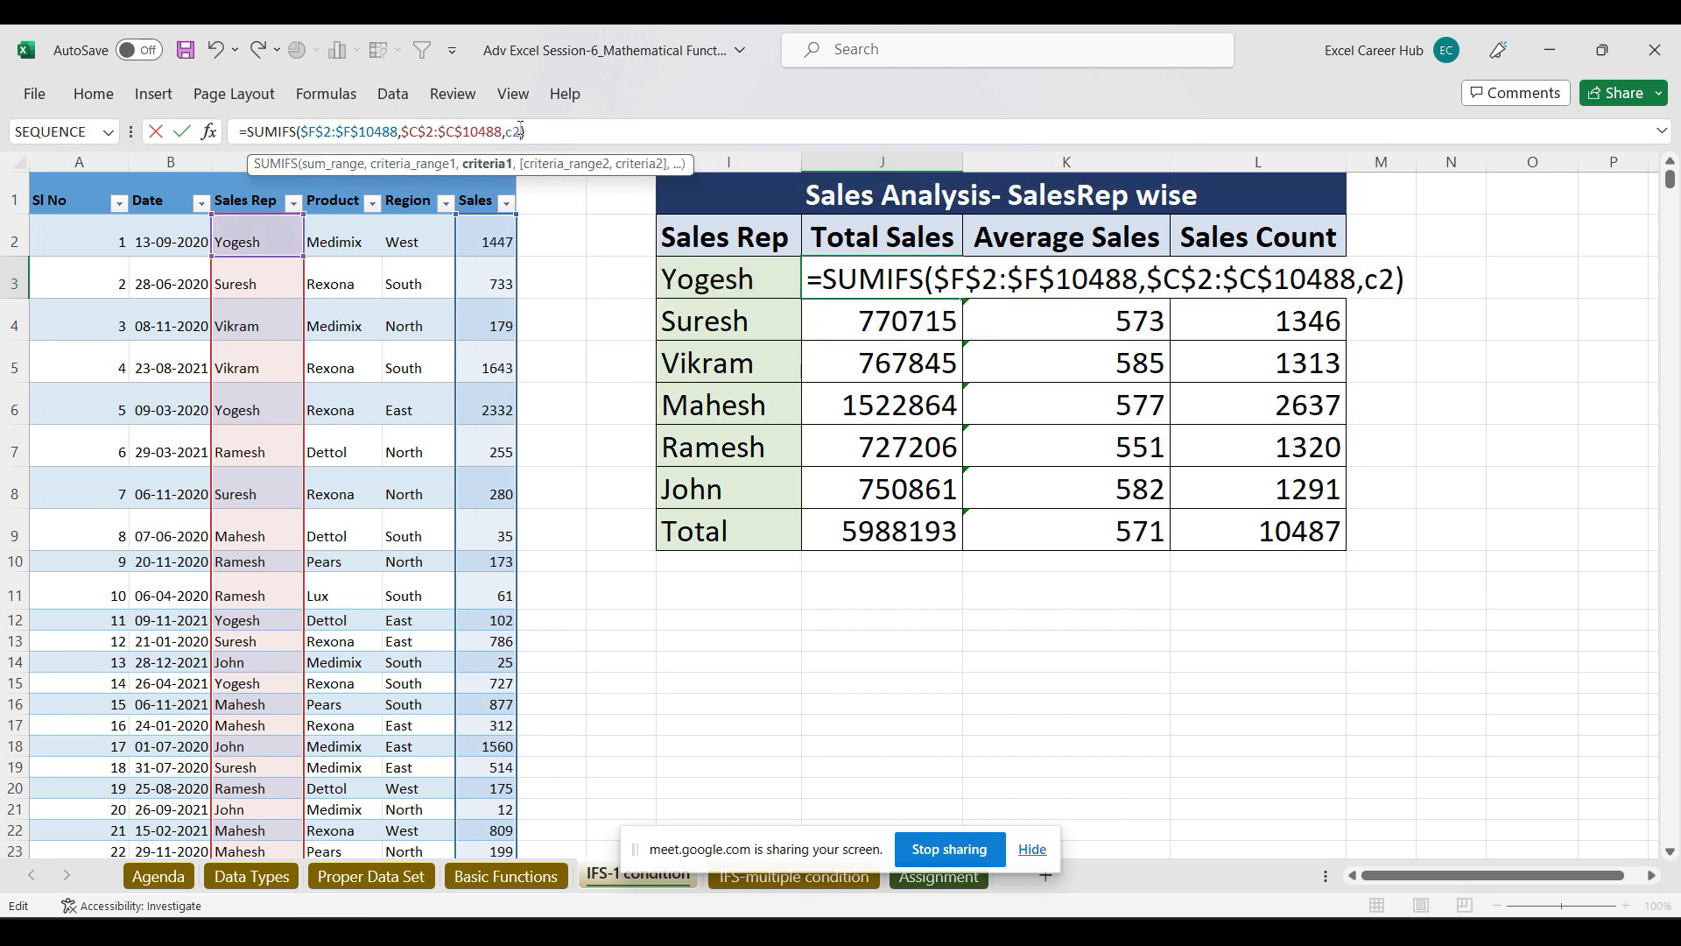
key("Return")
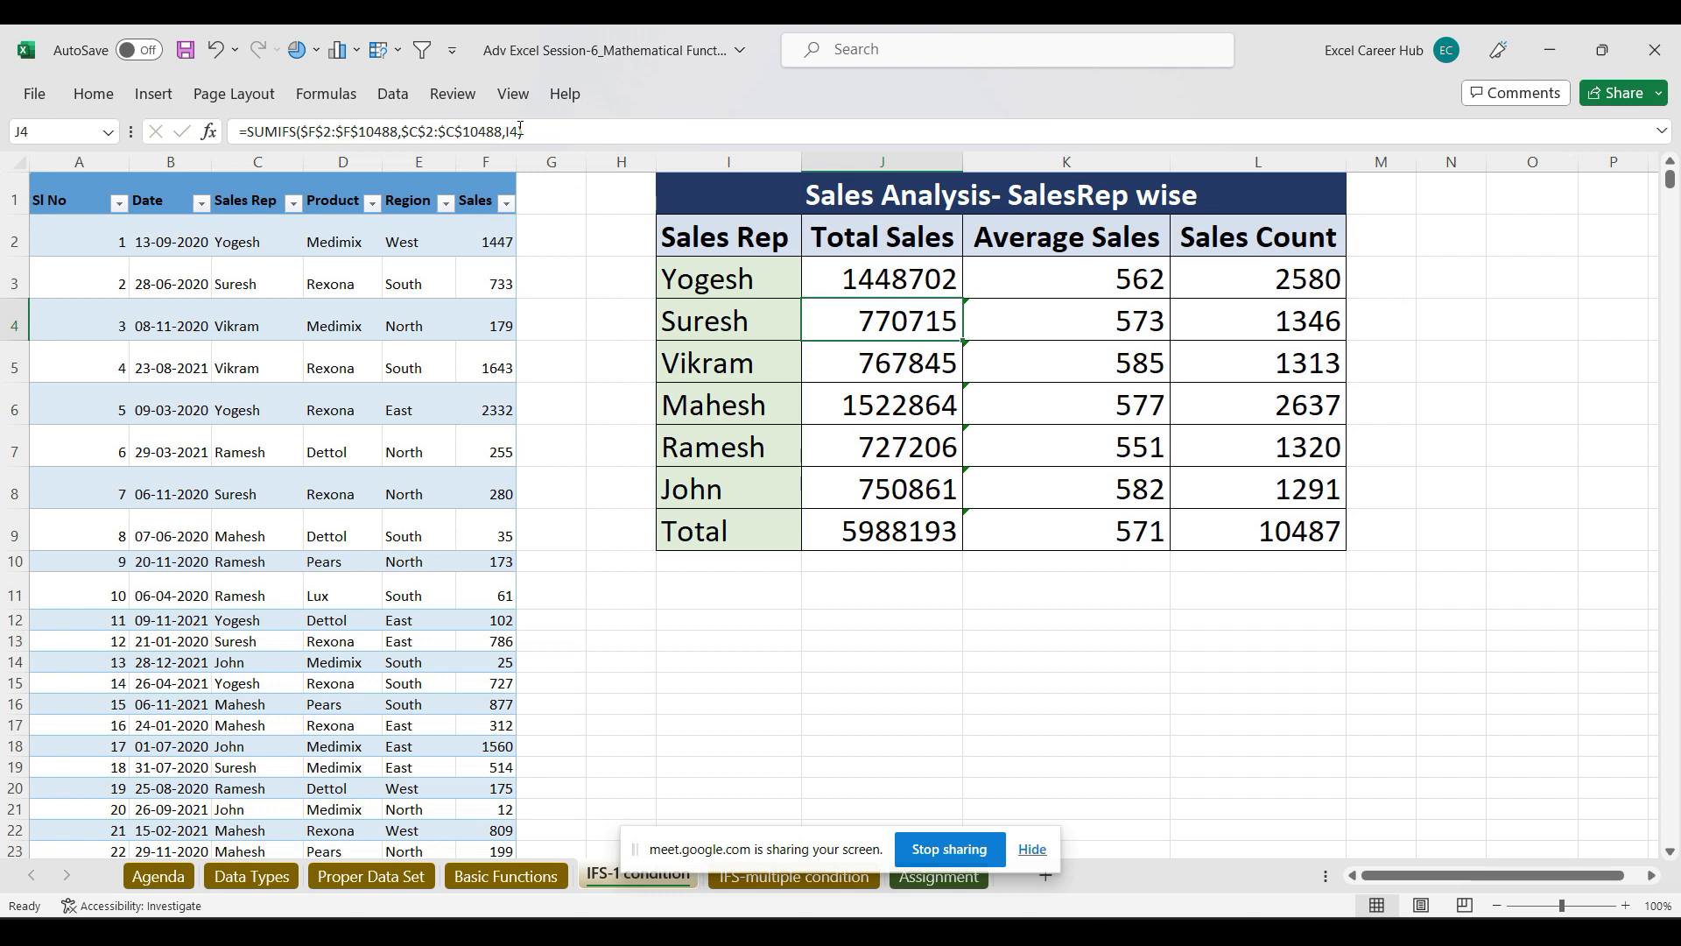
Step: Set the criteria argument of the SUMIFS formula in J3 to the sales rep's name as typed text
left_click(919, 273)
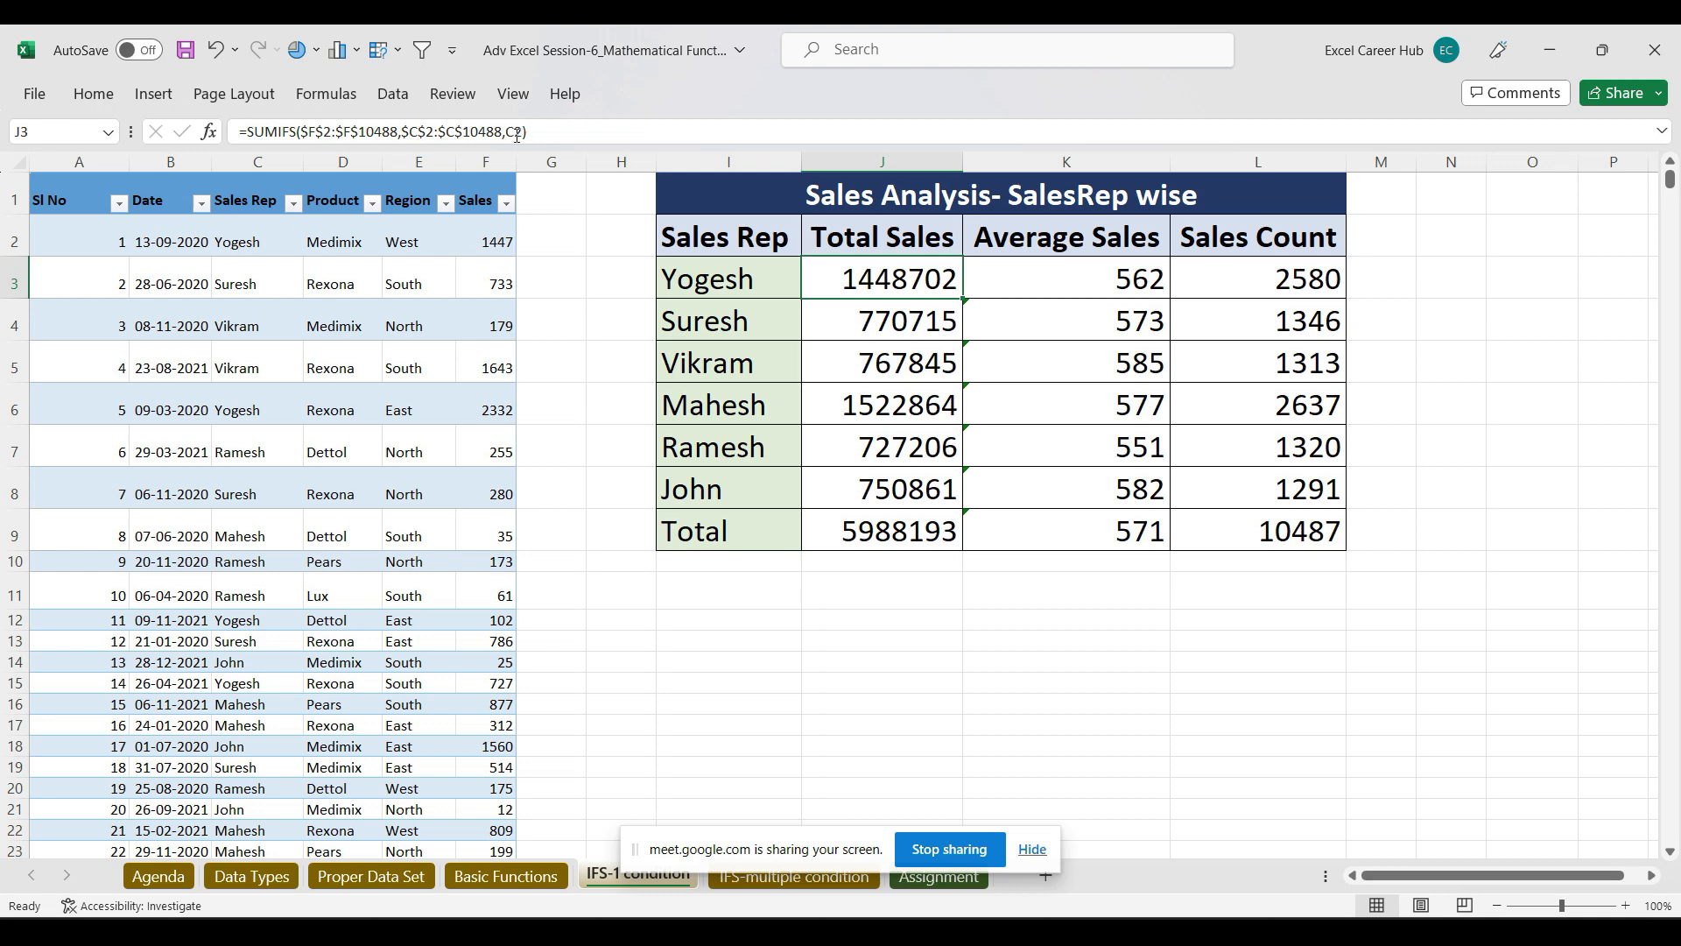
left_click(208, 132)
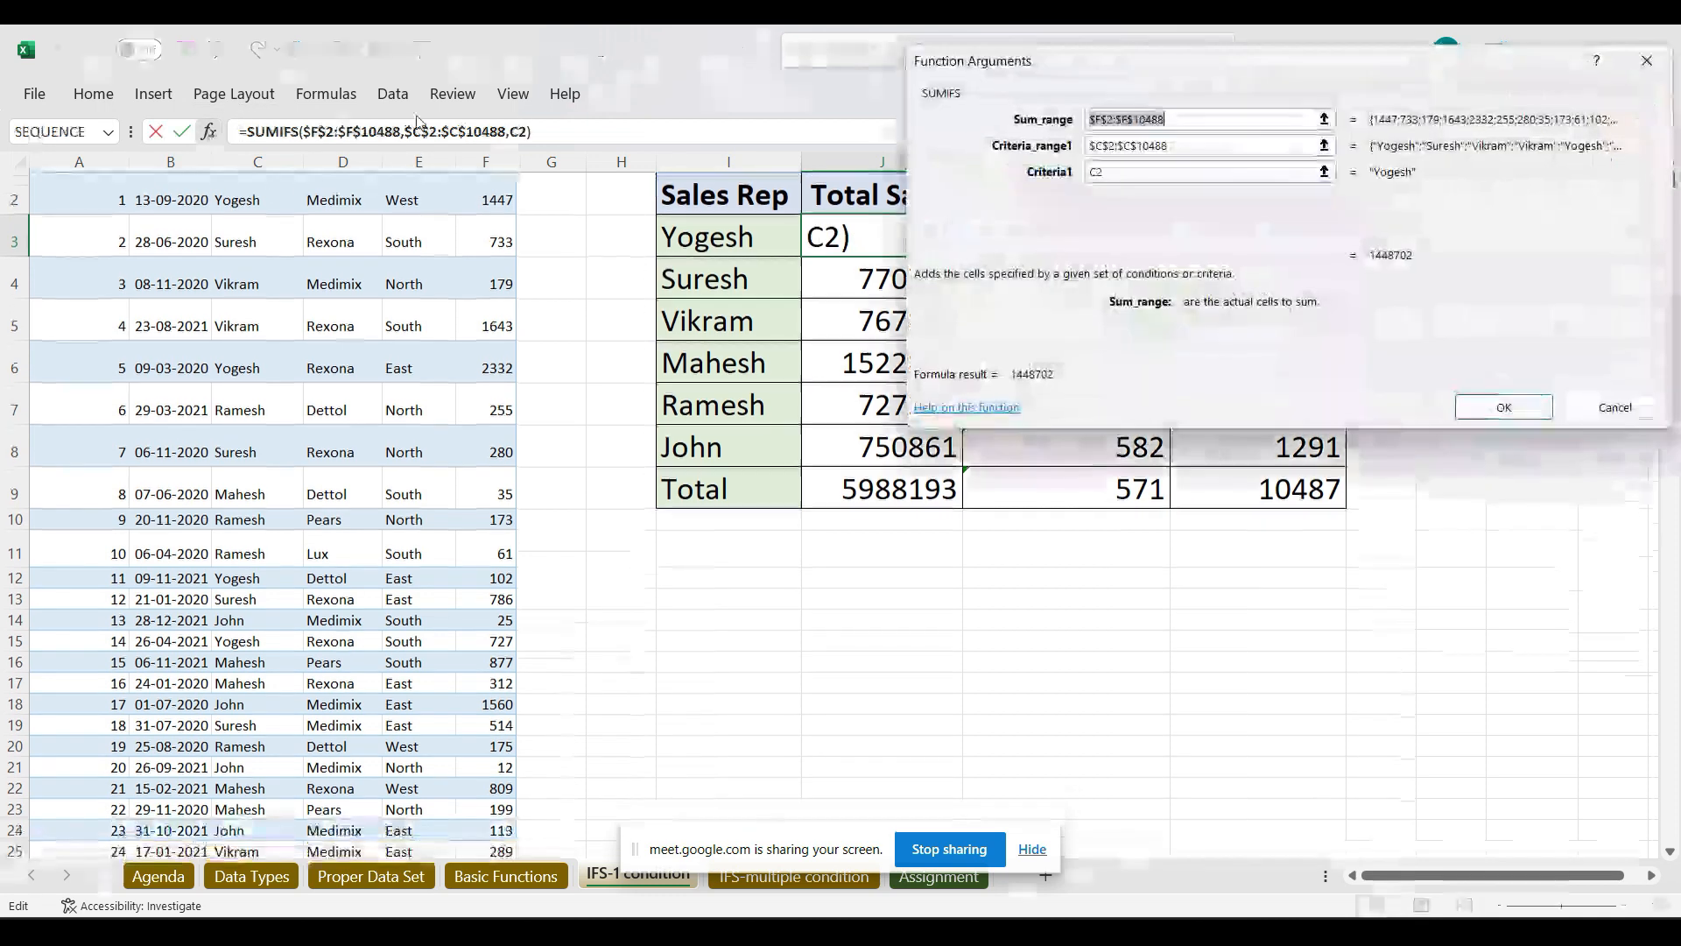
double_click(1118, 178)
type("Yogesh")
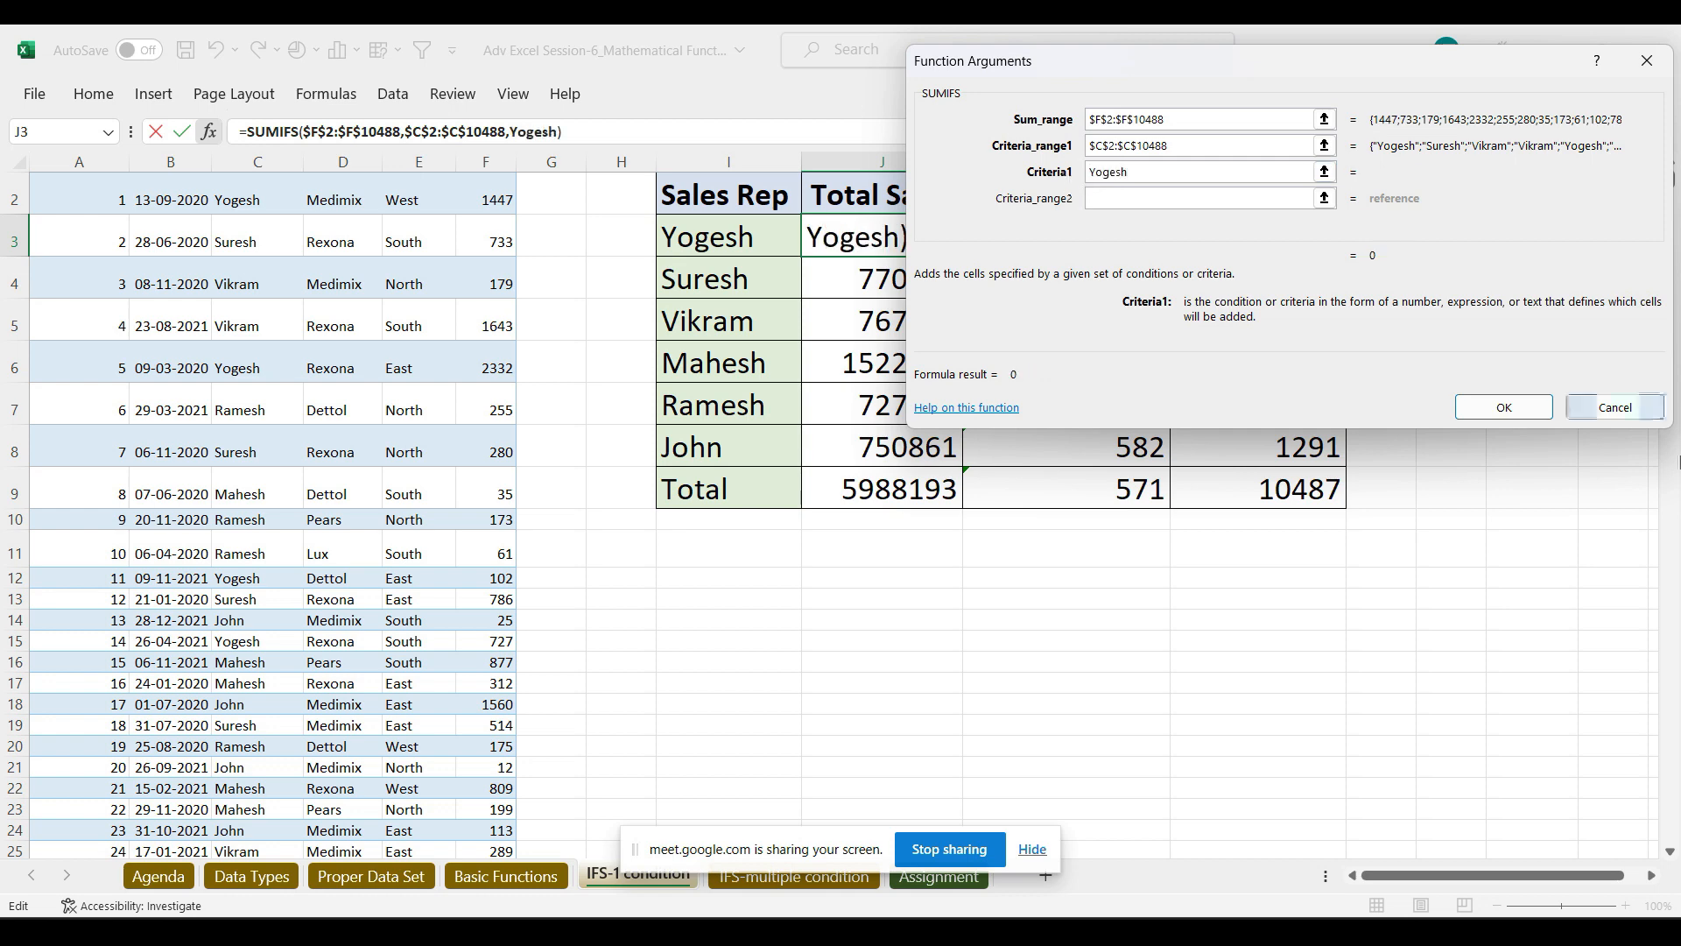
left_click(1535, 407)
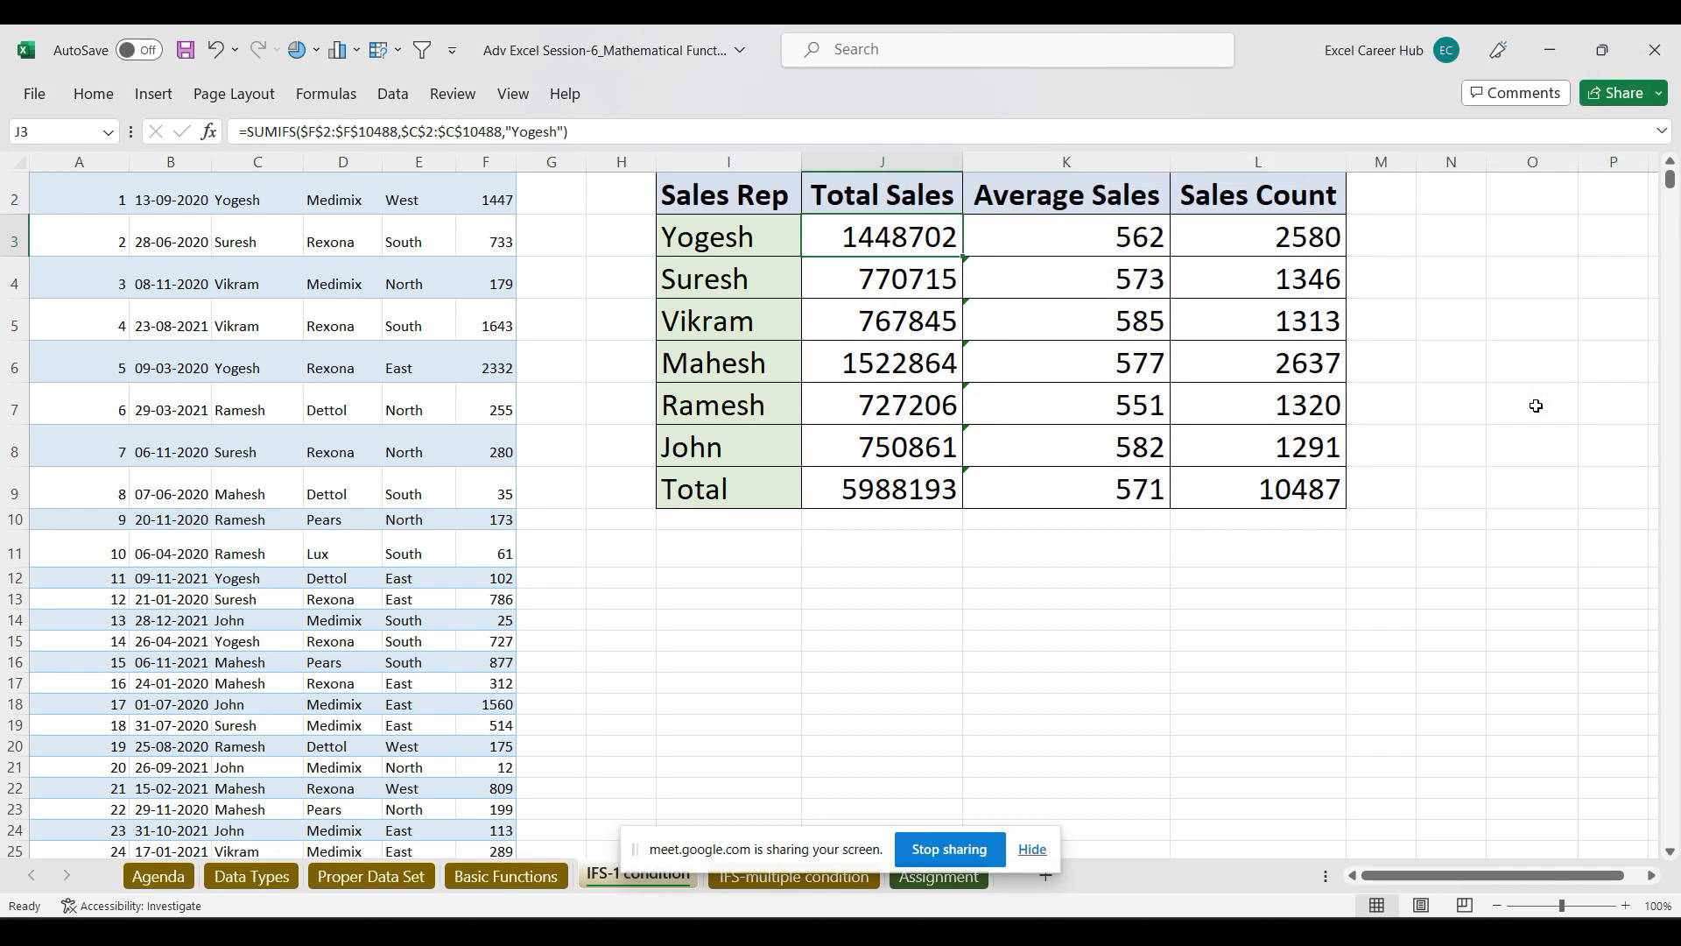
left_click(1670, 161)
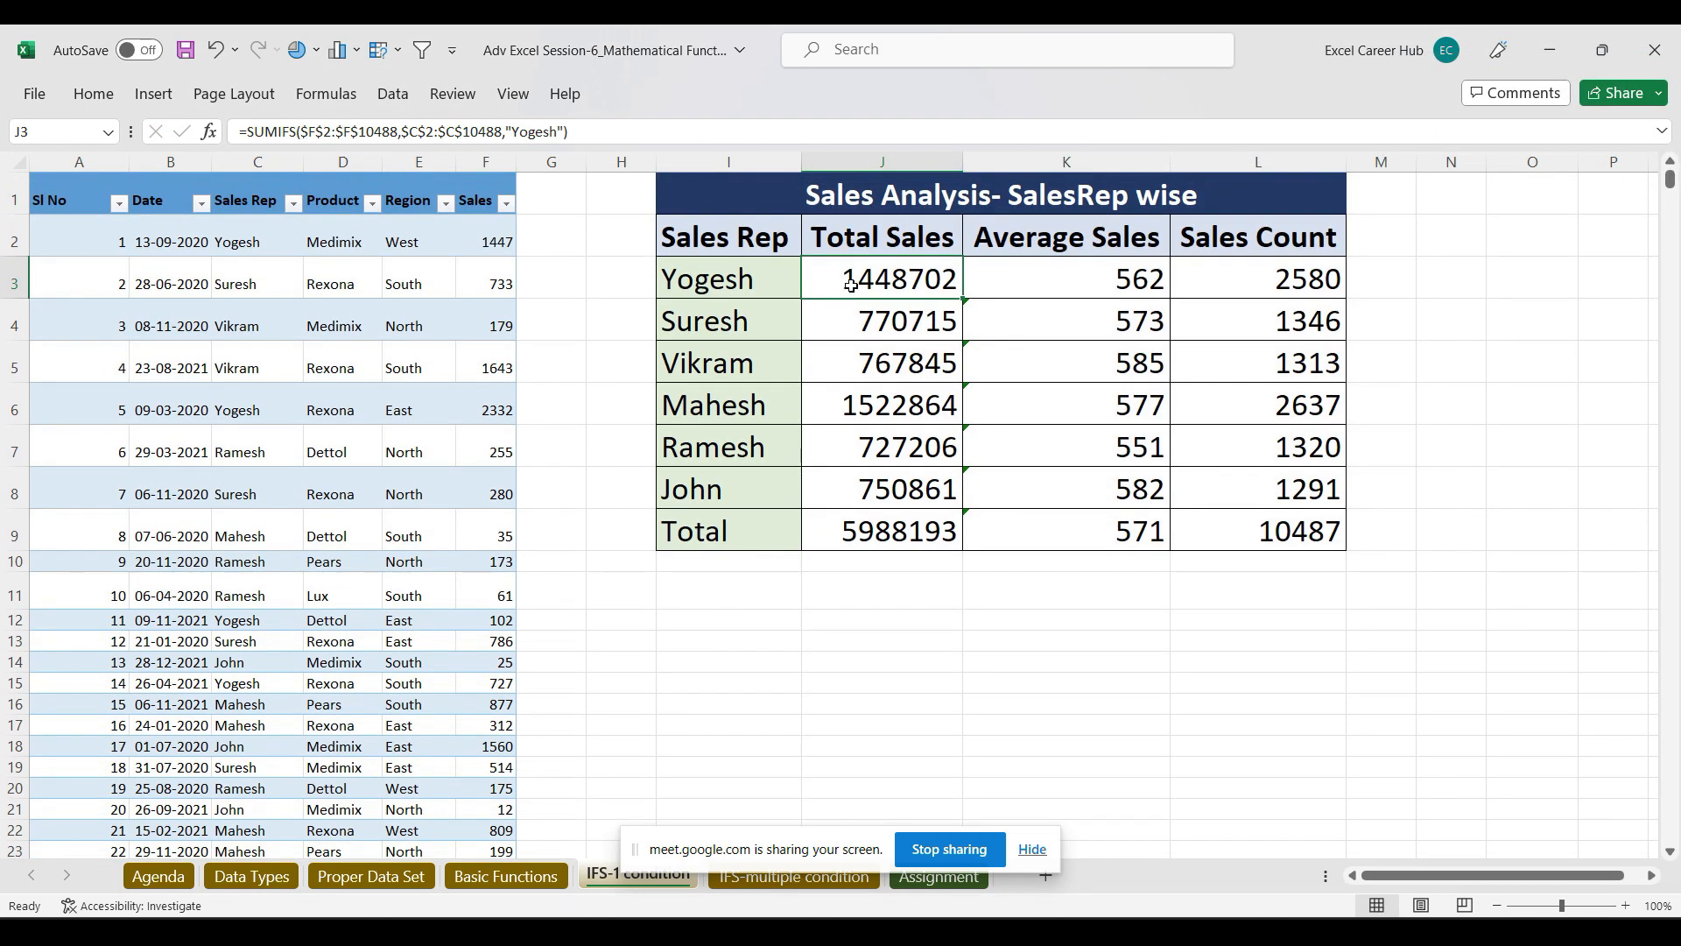
Step: Fill the J3 formula with the fixed-text criteria down to J5 and check the criteria in J4
left_click_drag(964, 299, 964, 341)
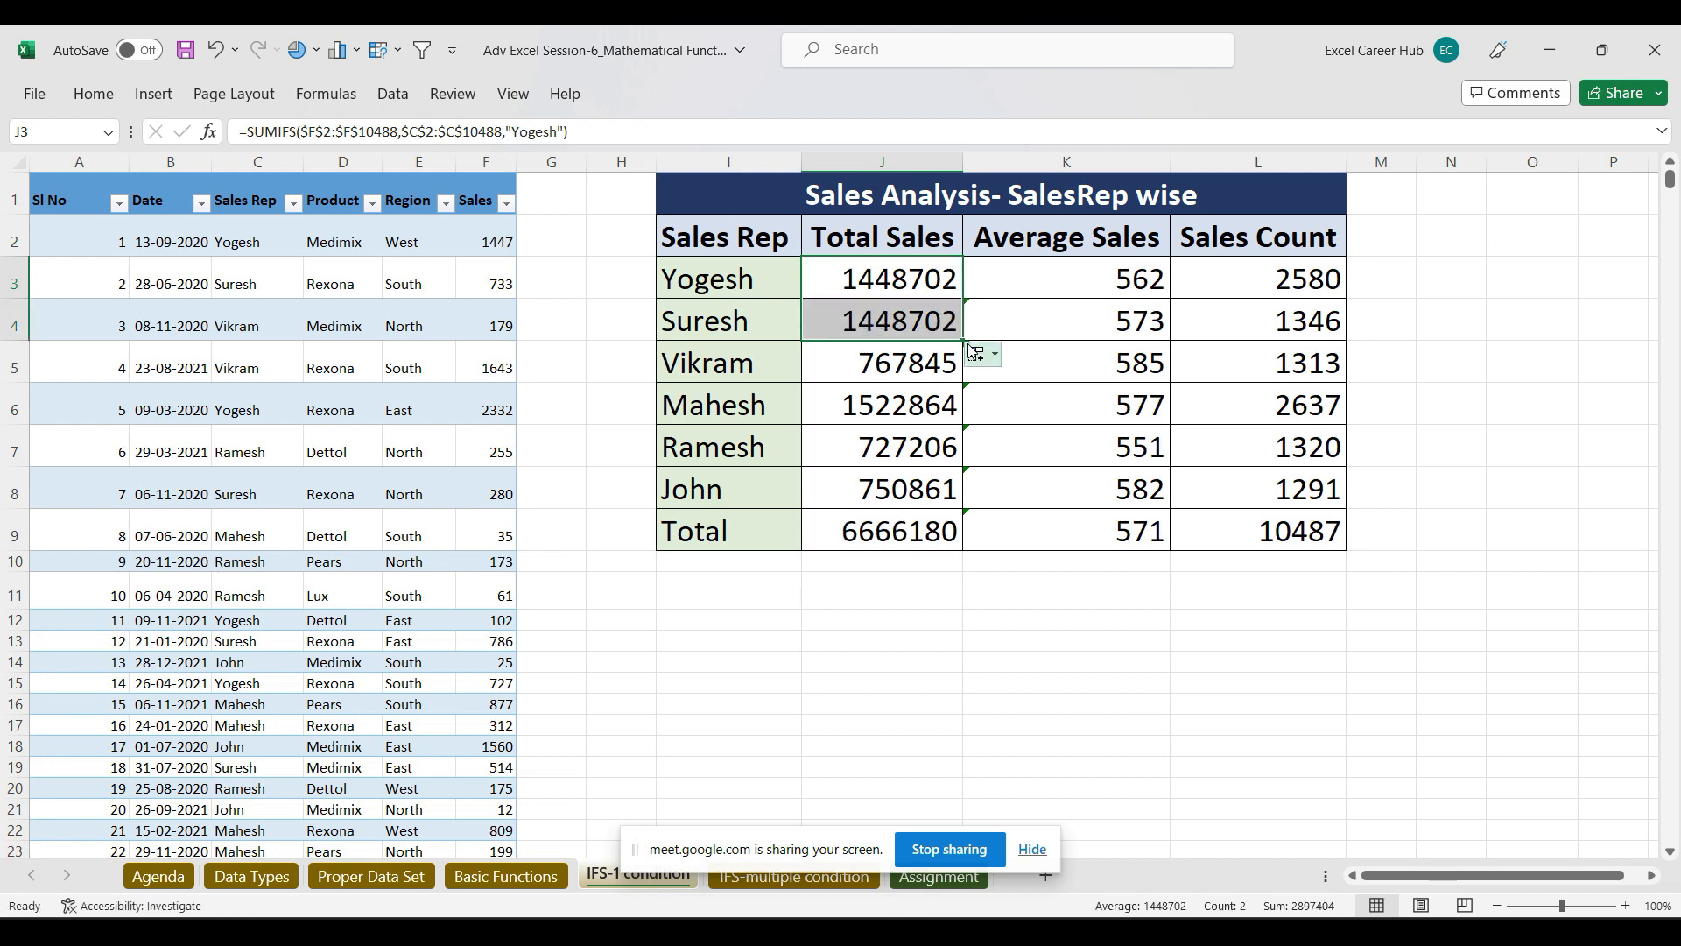
left_click_drag(964, 341, 964, 383)
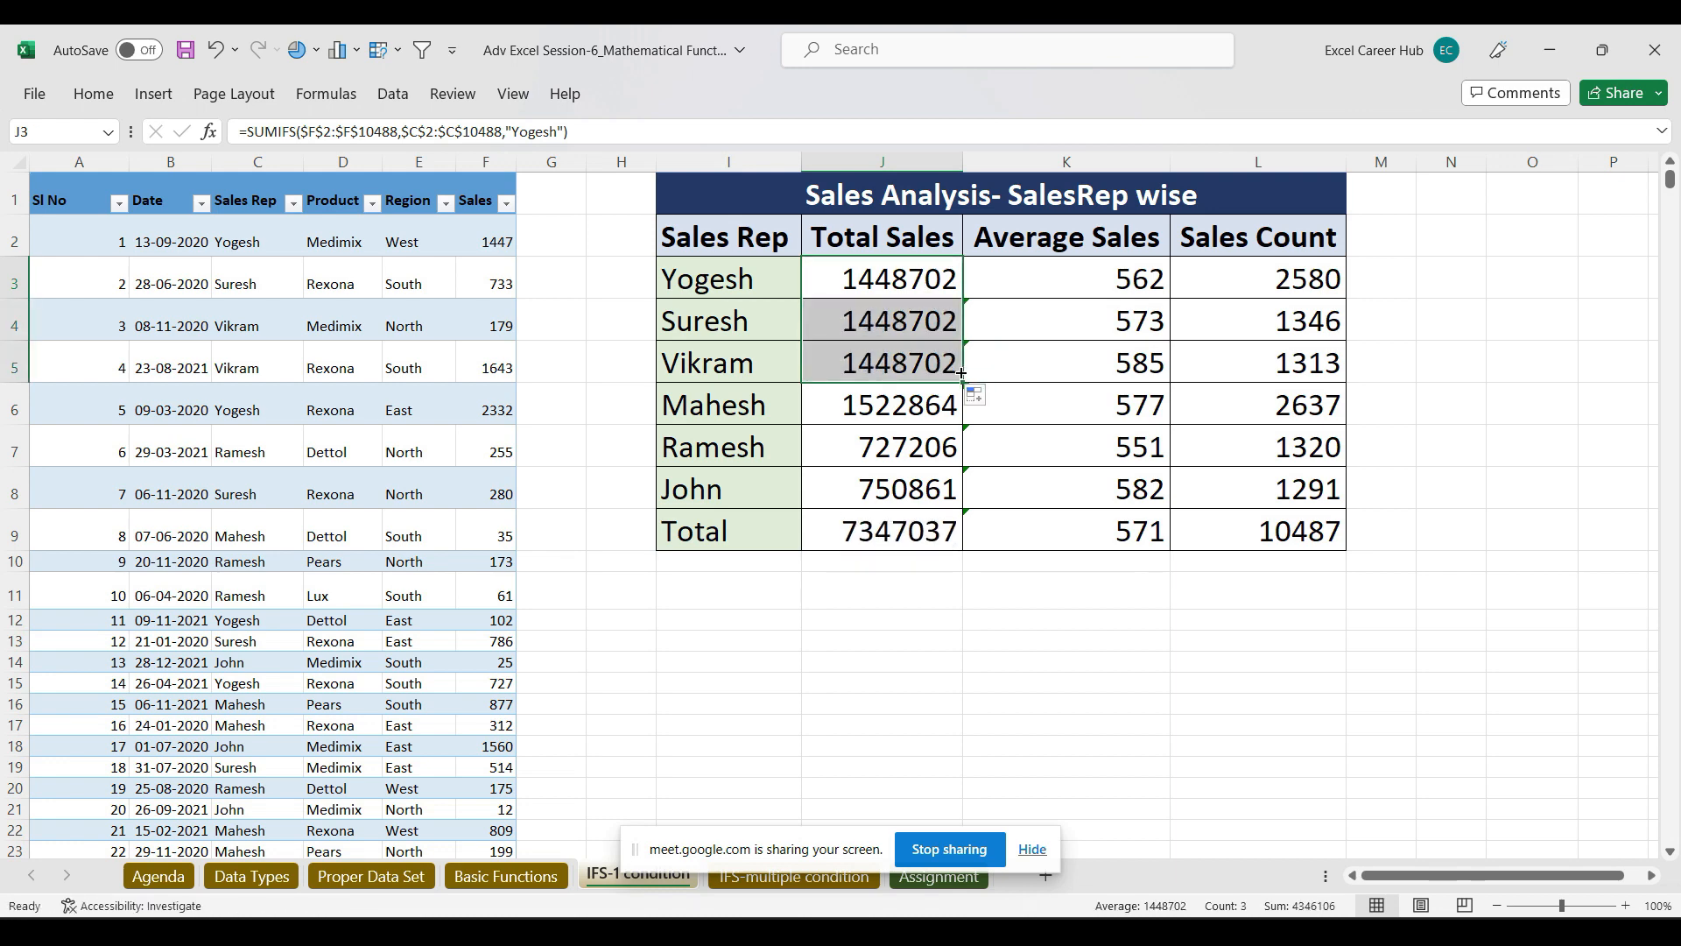
left_click(907, 324)
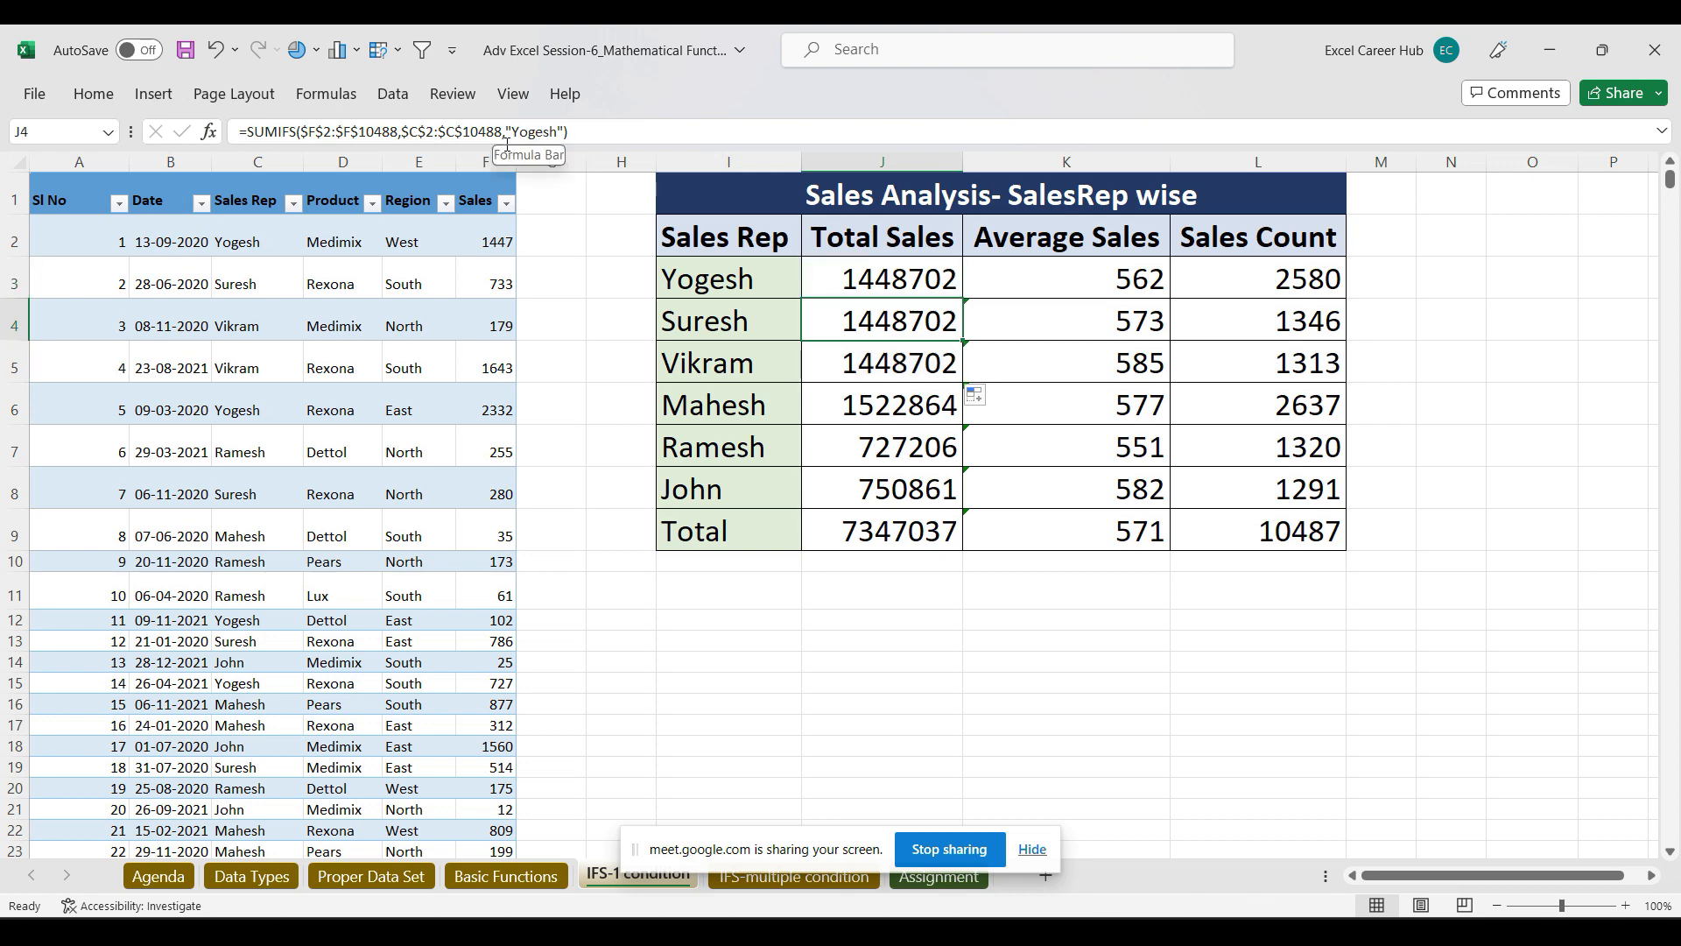
Step: Replace the text criteria of the SUMIFS formula in J3 with a reference to cell C2
left_click(901, 280)
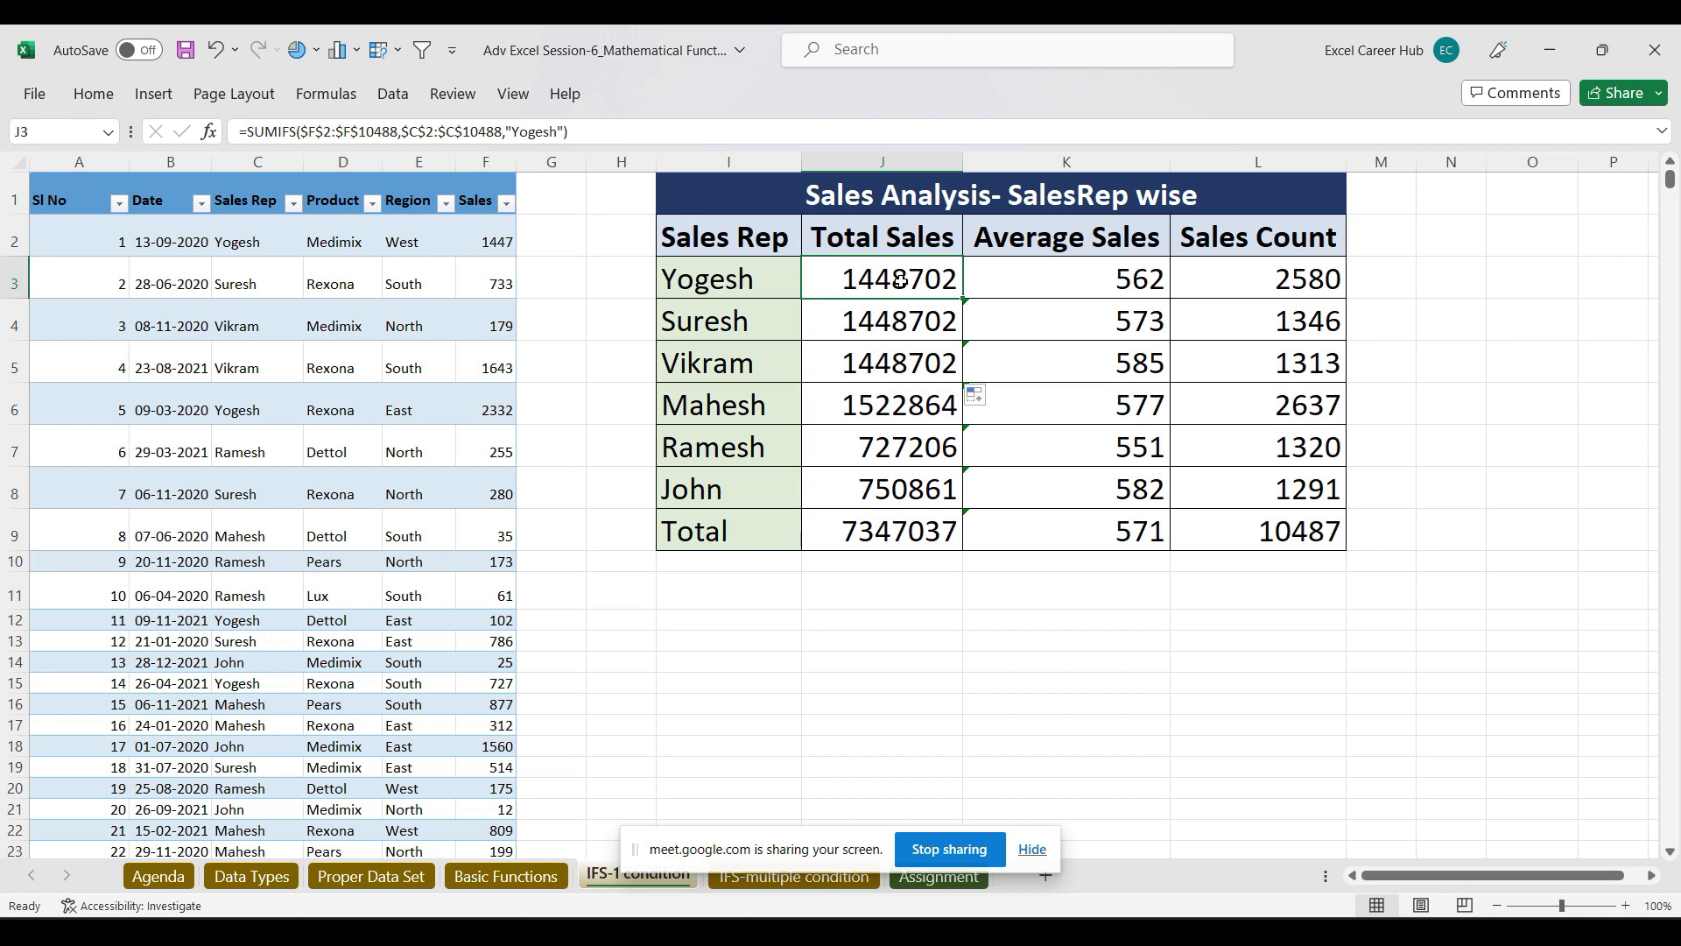
left_click(209, 132)
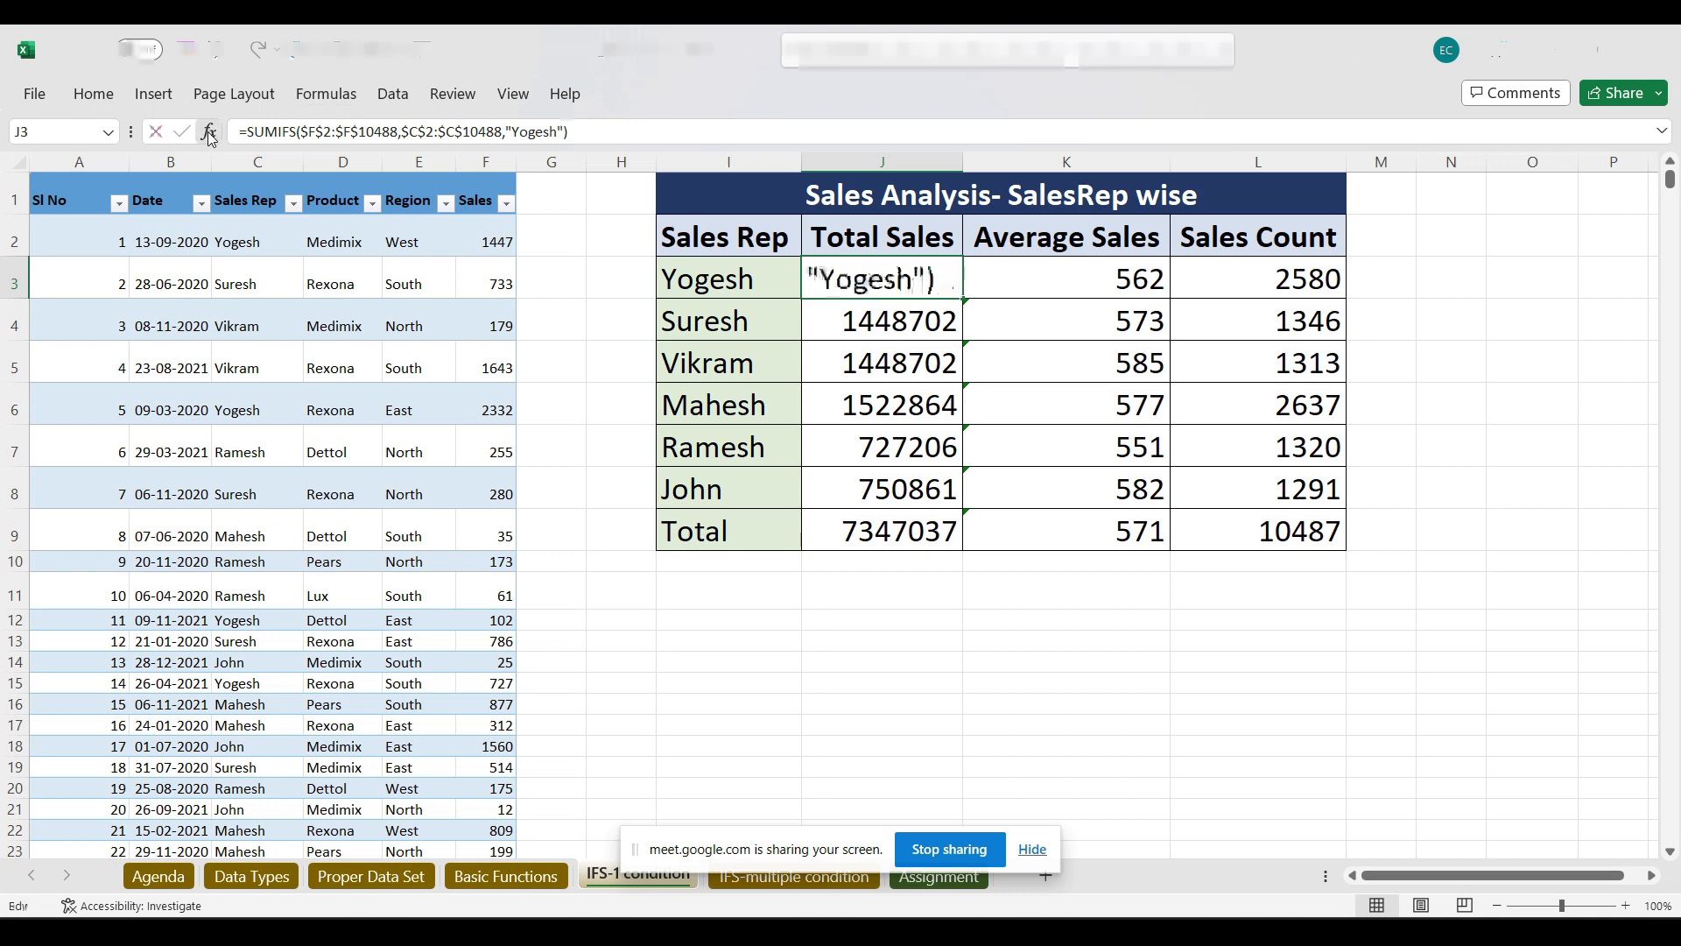
left_click(1165, 175)
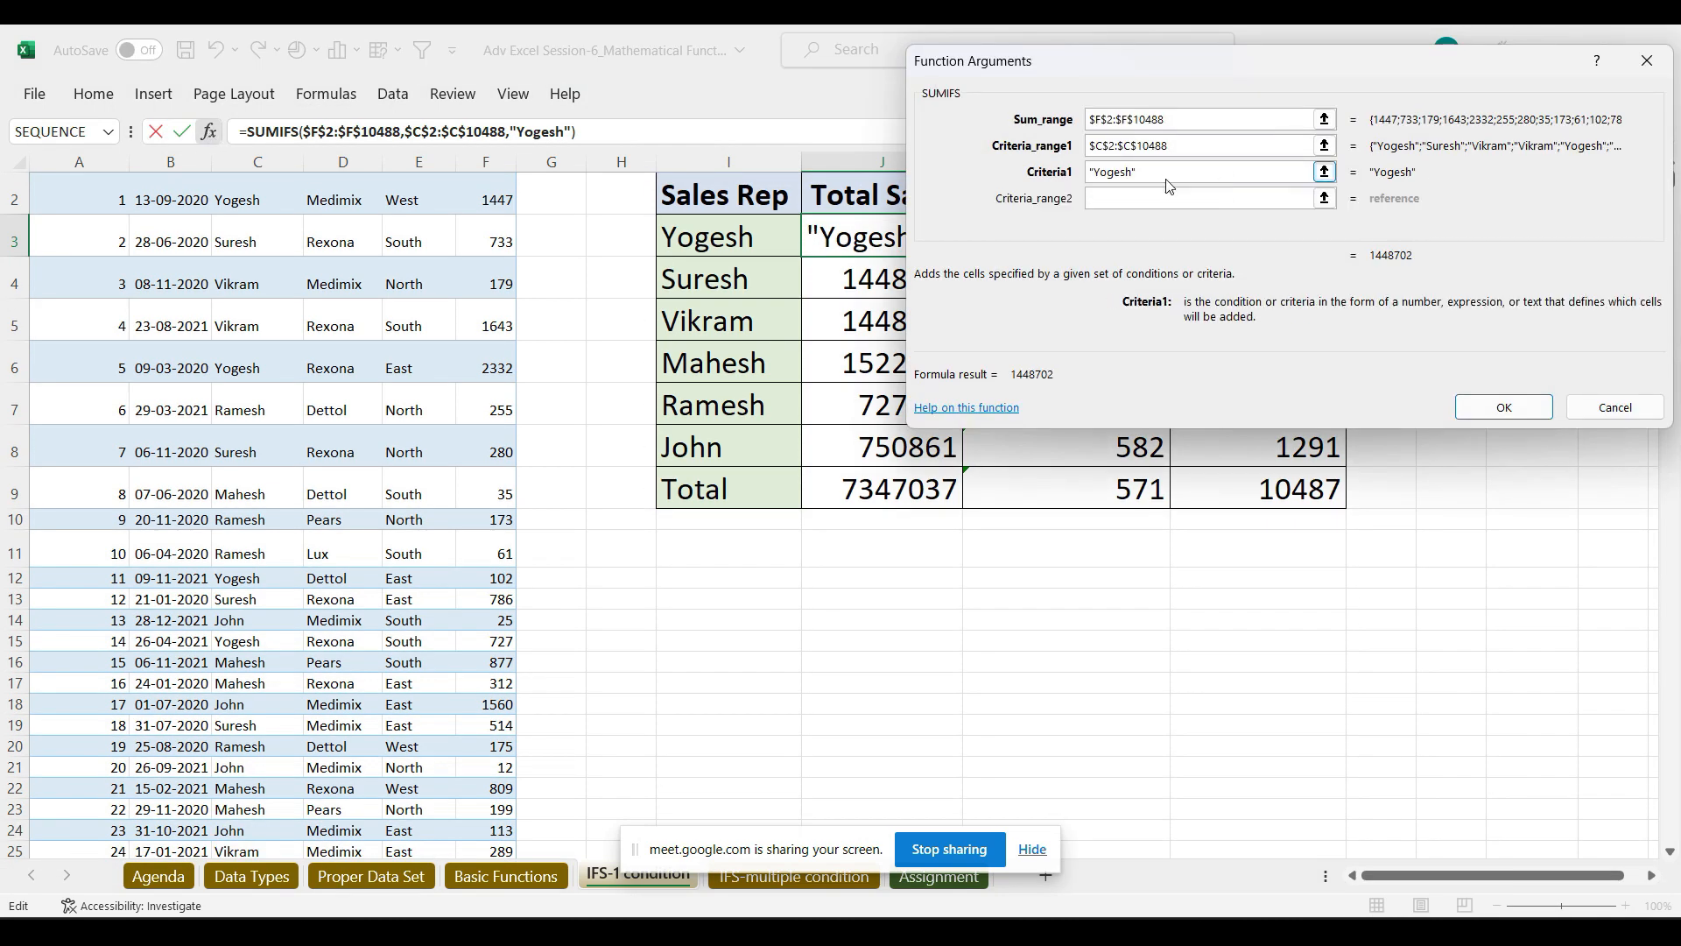
left_click_drag(1137, 175, 1061, 173)
key("BackSpace")
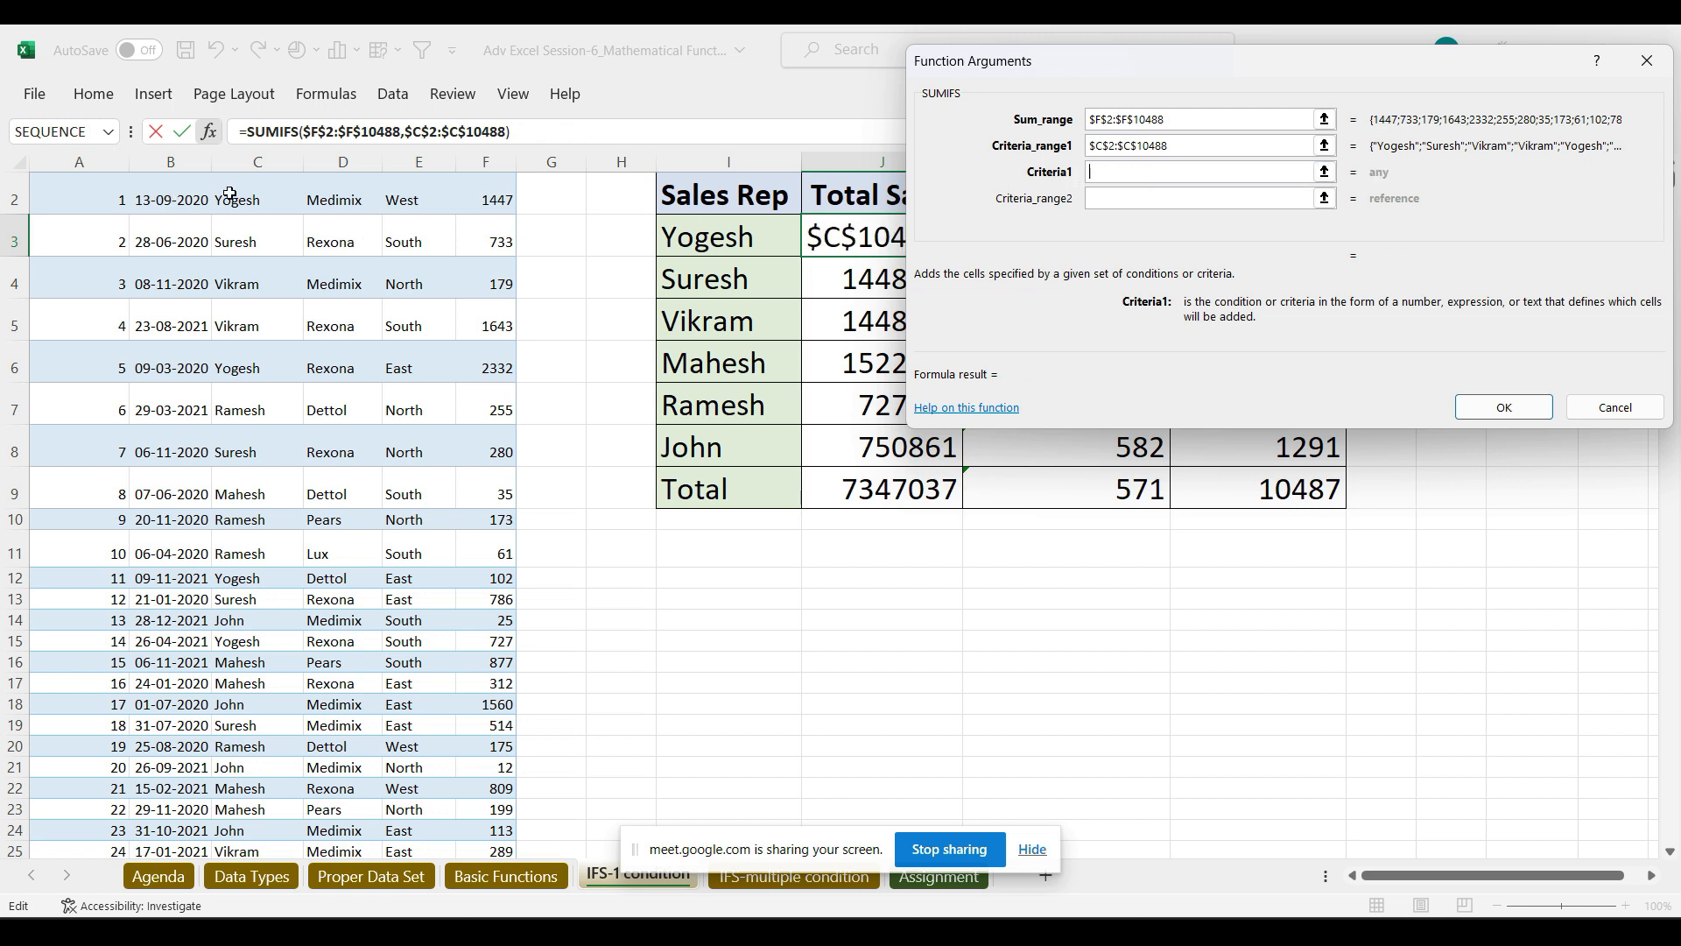
left_click(232, 196)
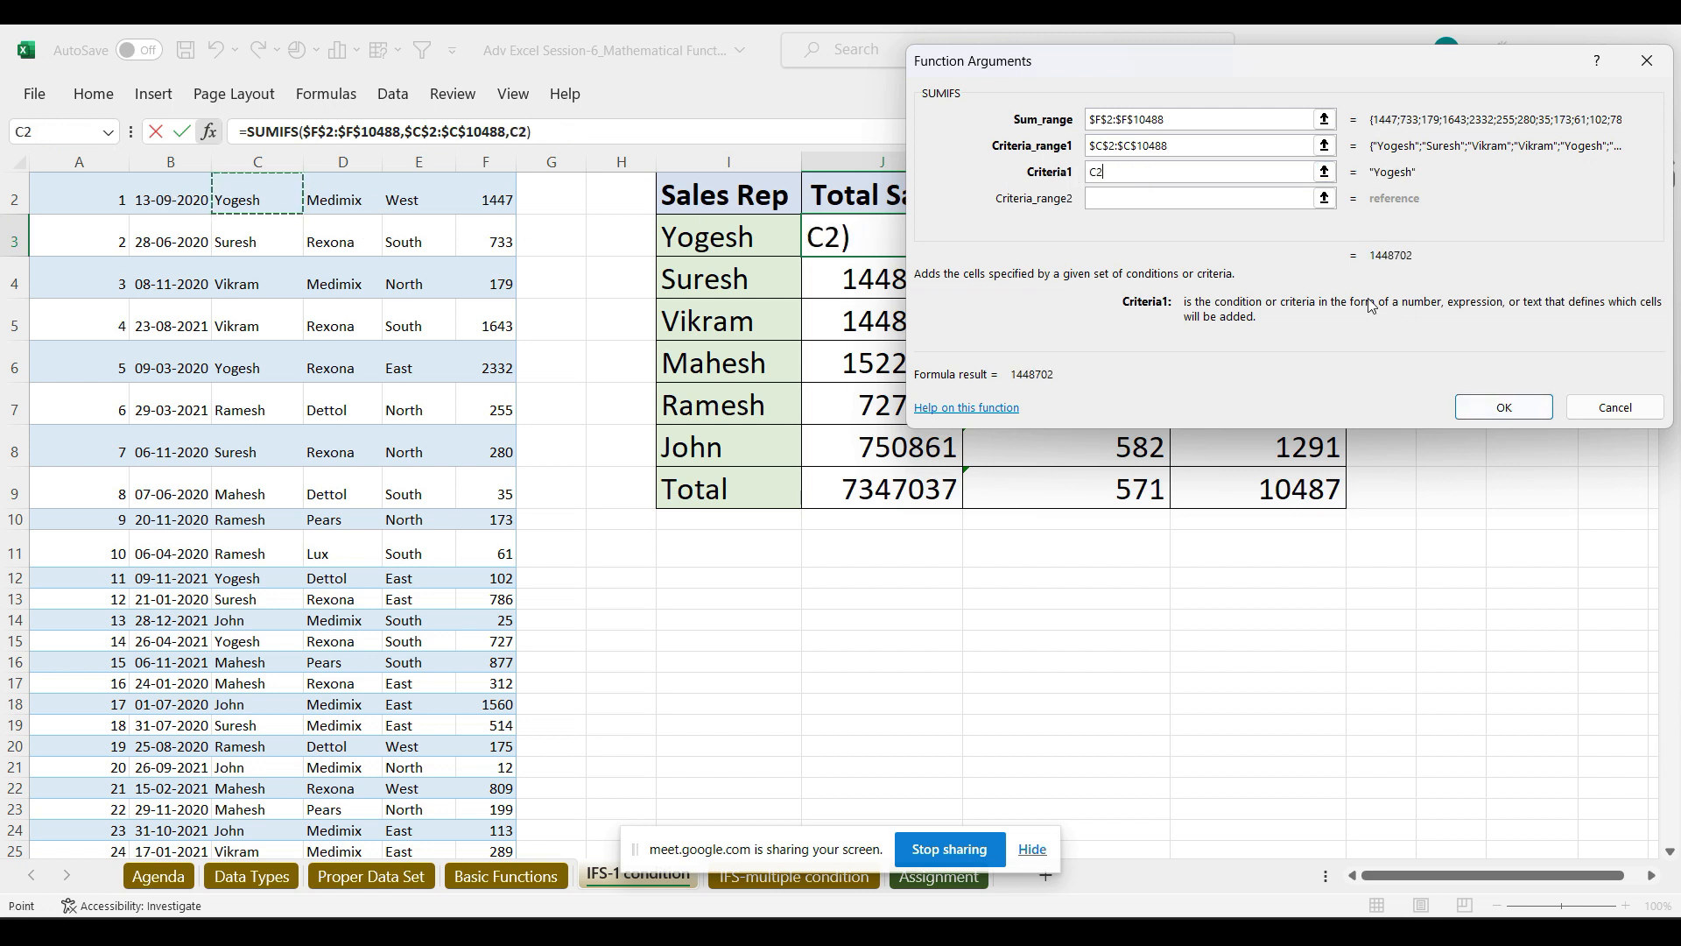
left_click(1504, 406)
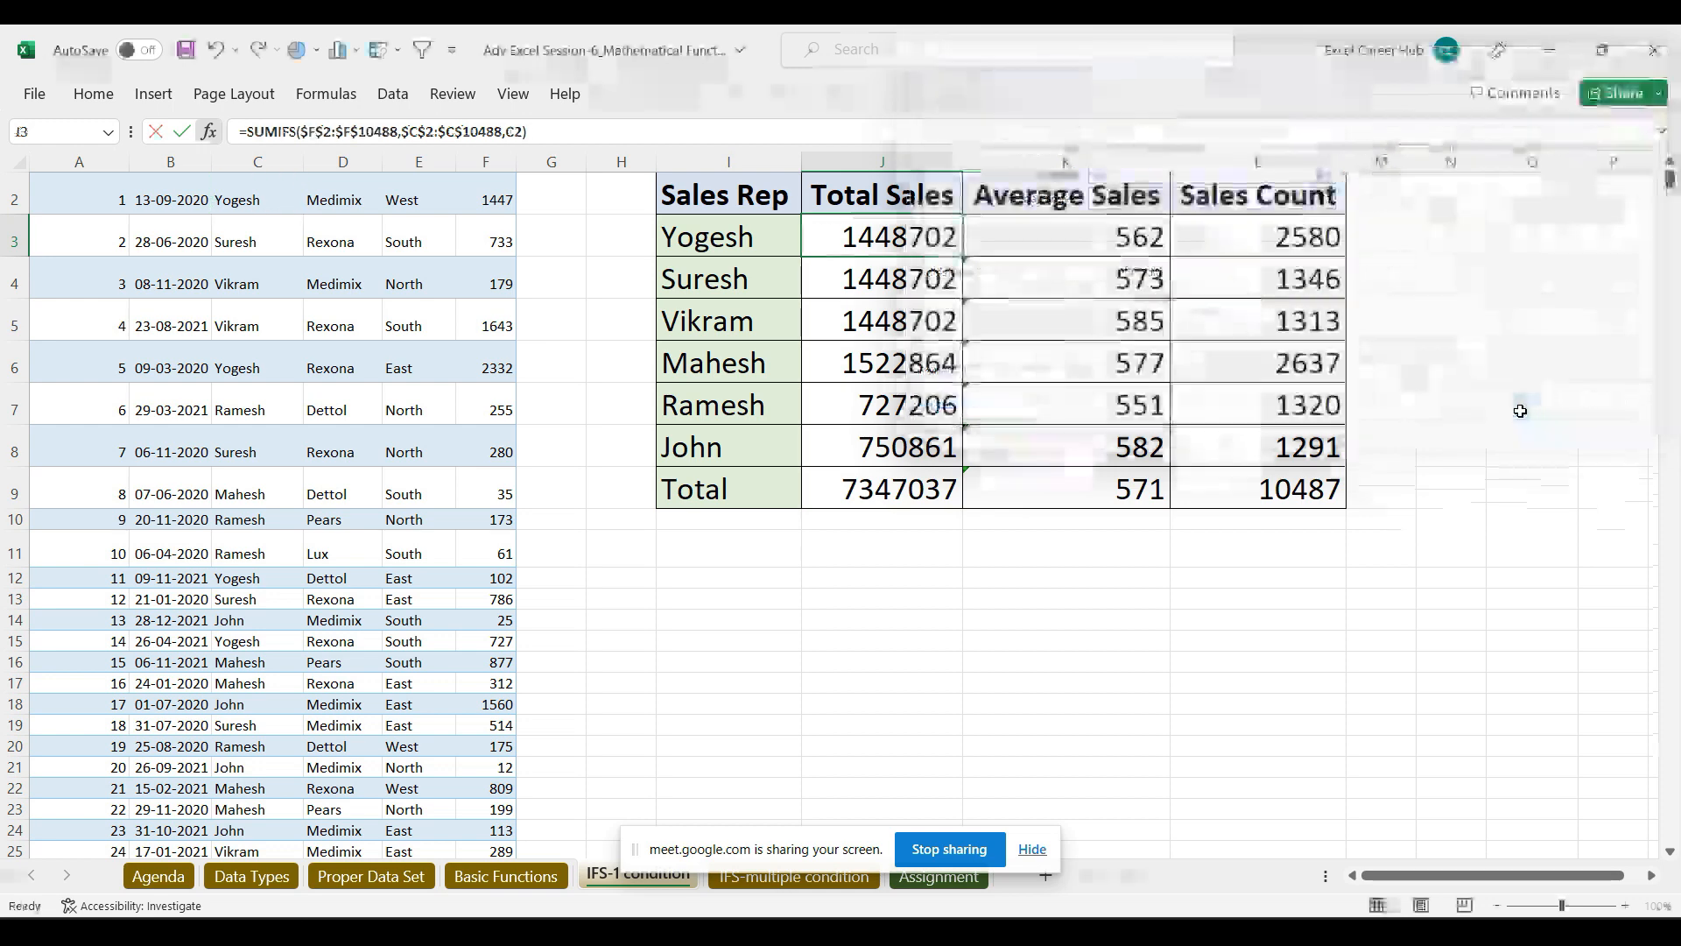
left_click(1670, 163)
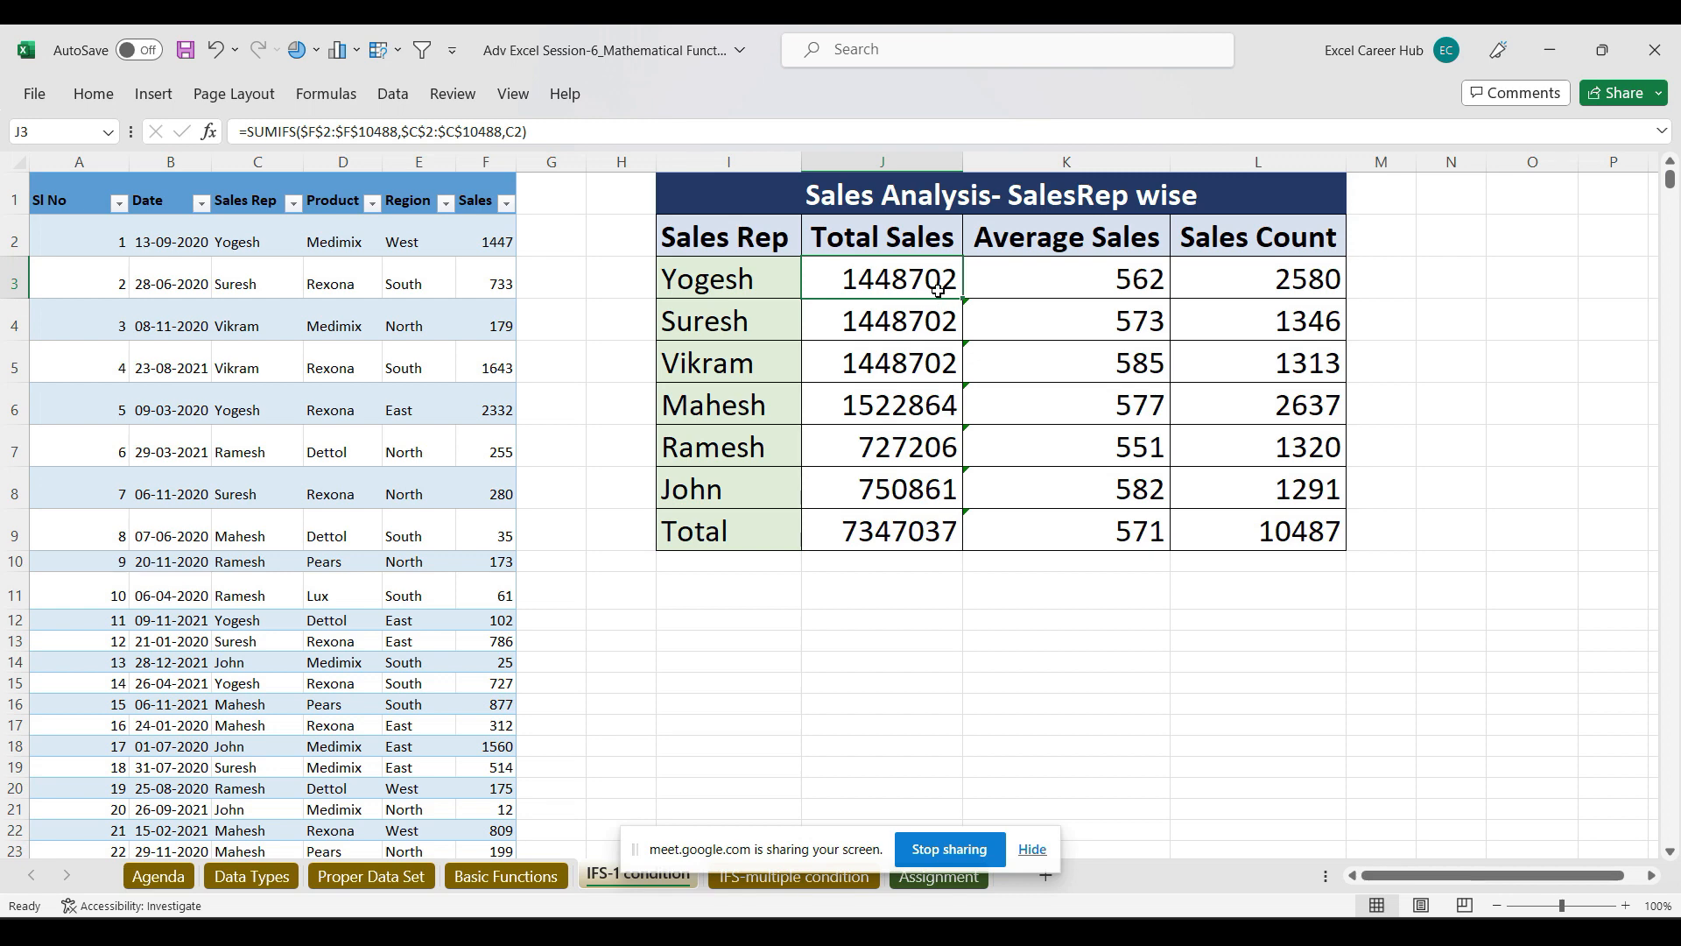
Step: Fill the J3 formula down to J6 and inspect which cells the criteria in J5 and J6 refer to
left_click_drag(965, 300, 961, 429)
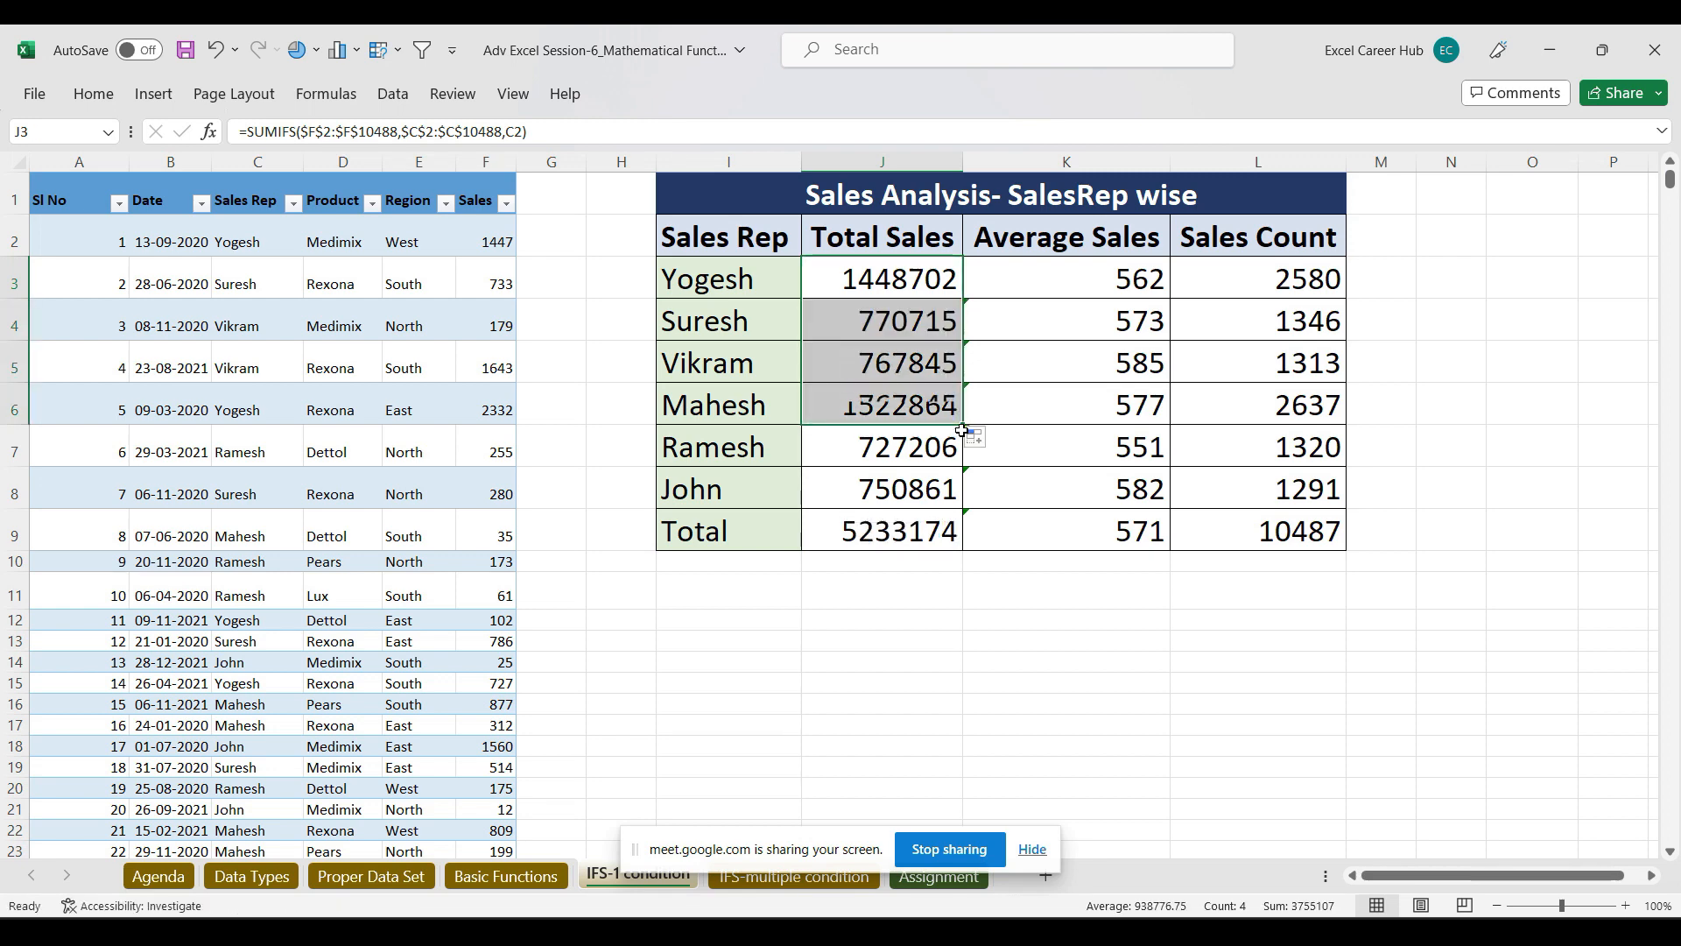
left_click(852, 412)
left_click(874, 369)
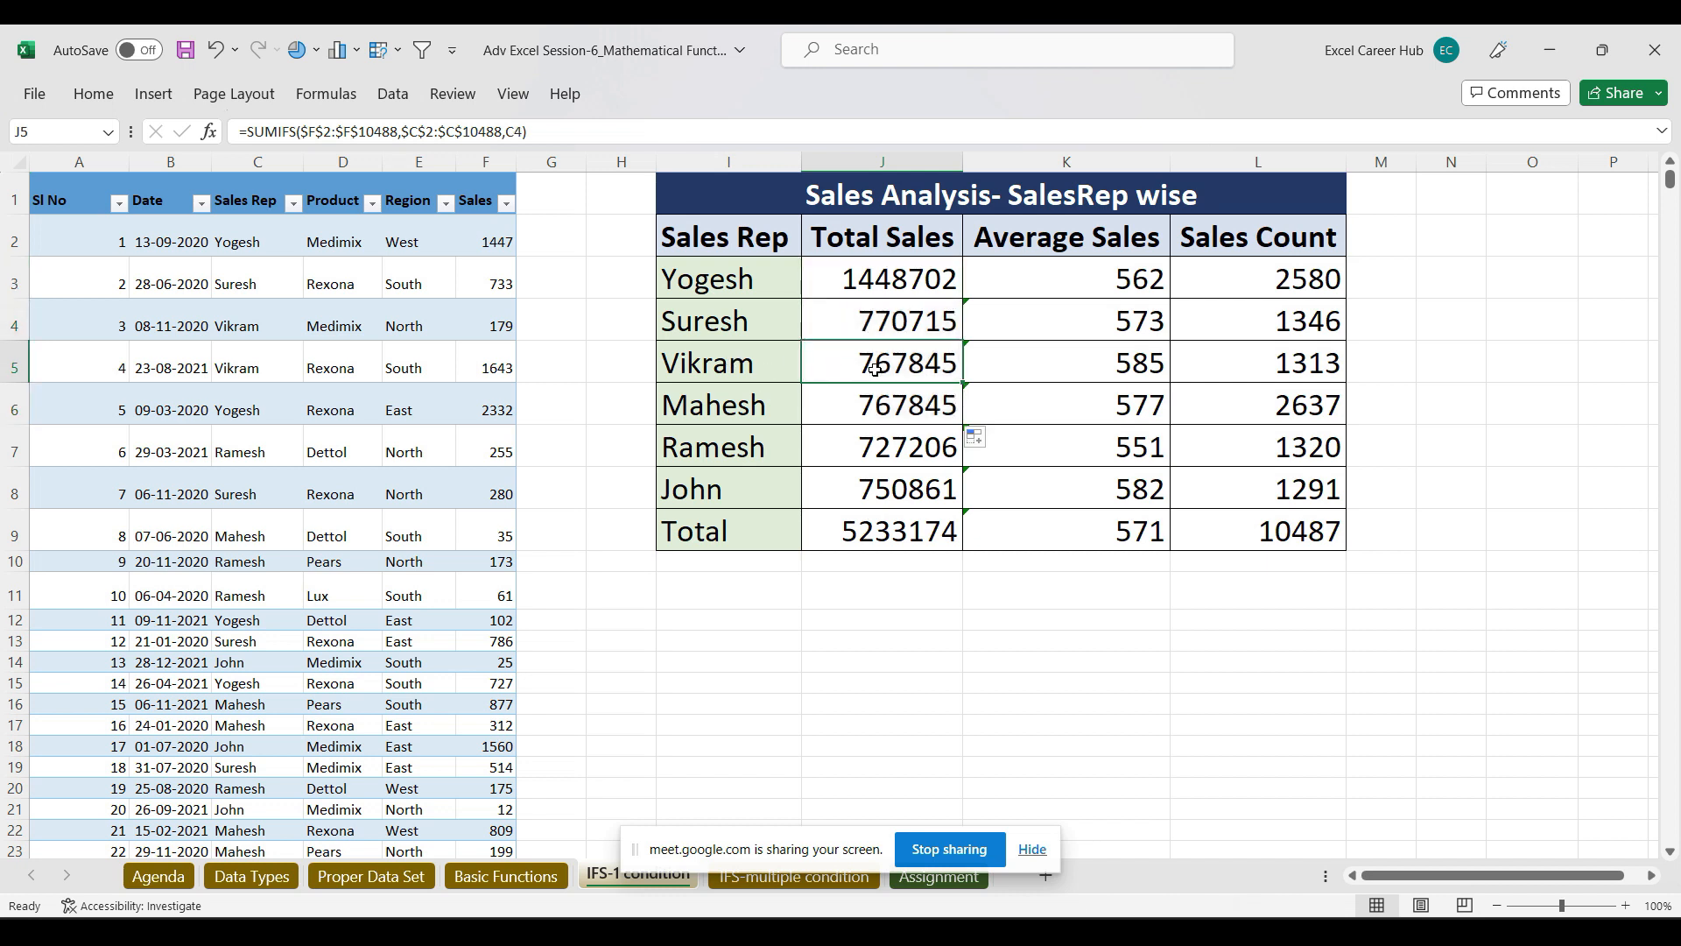
left_click(889, 407)
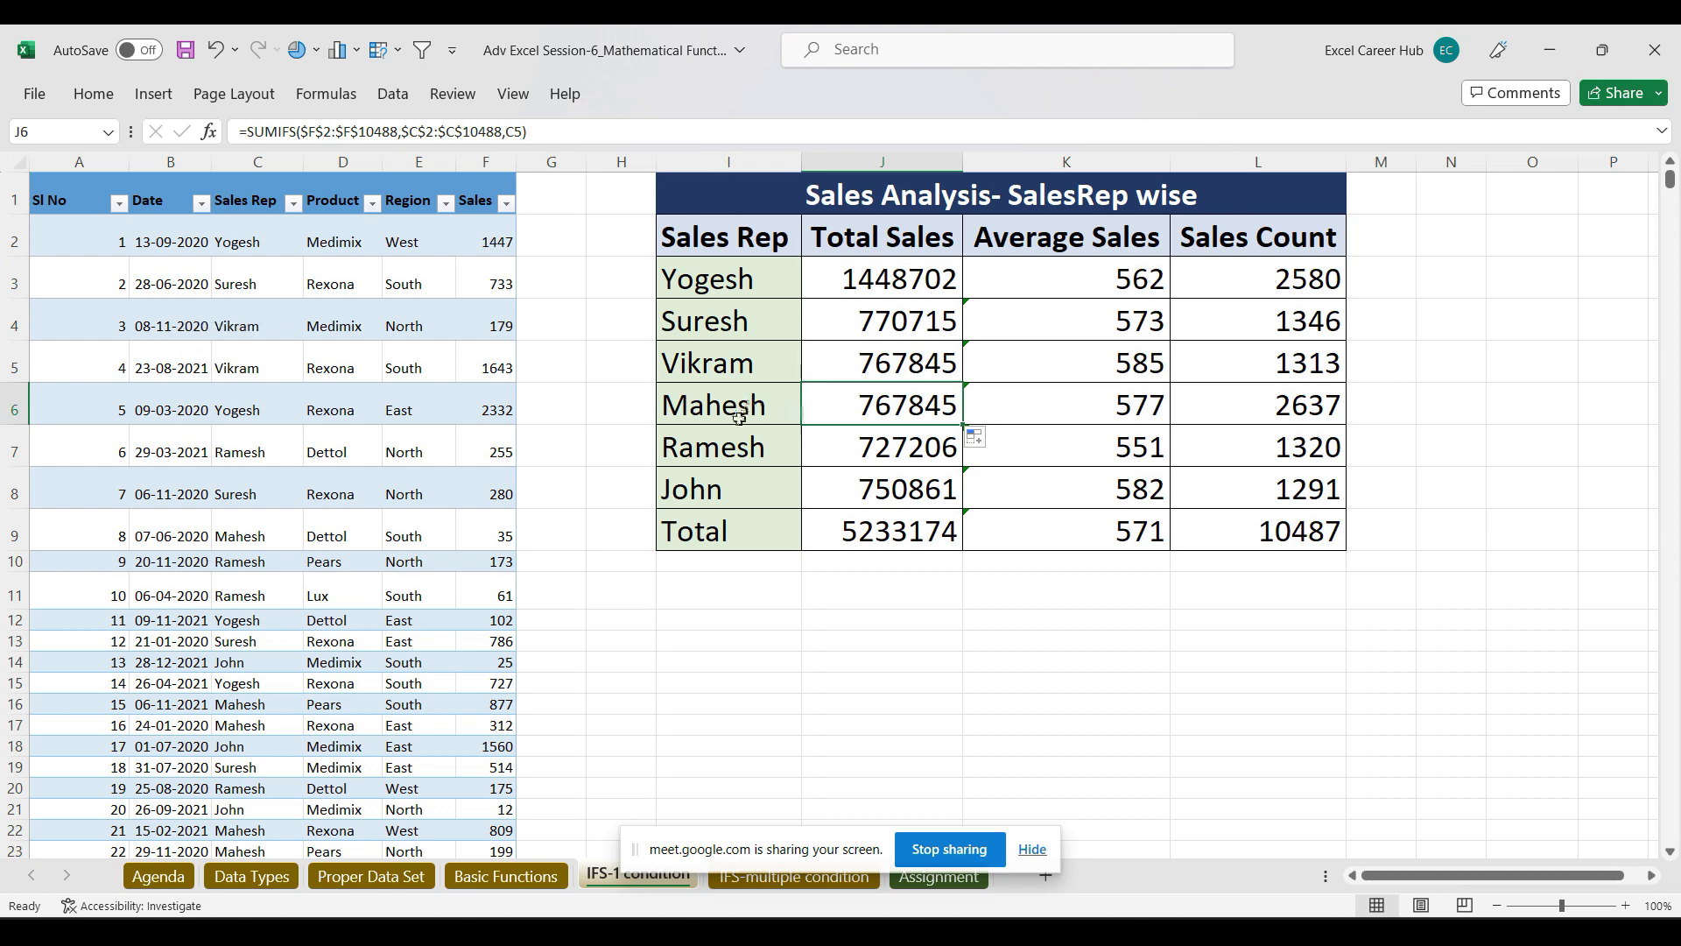
double_click(921, 406)
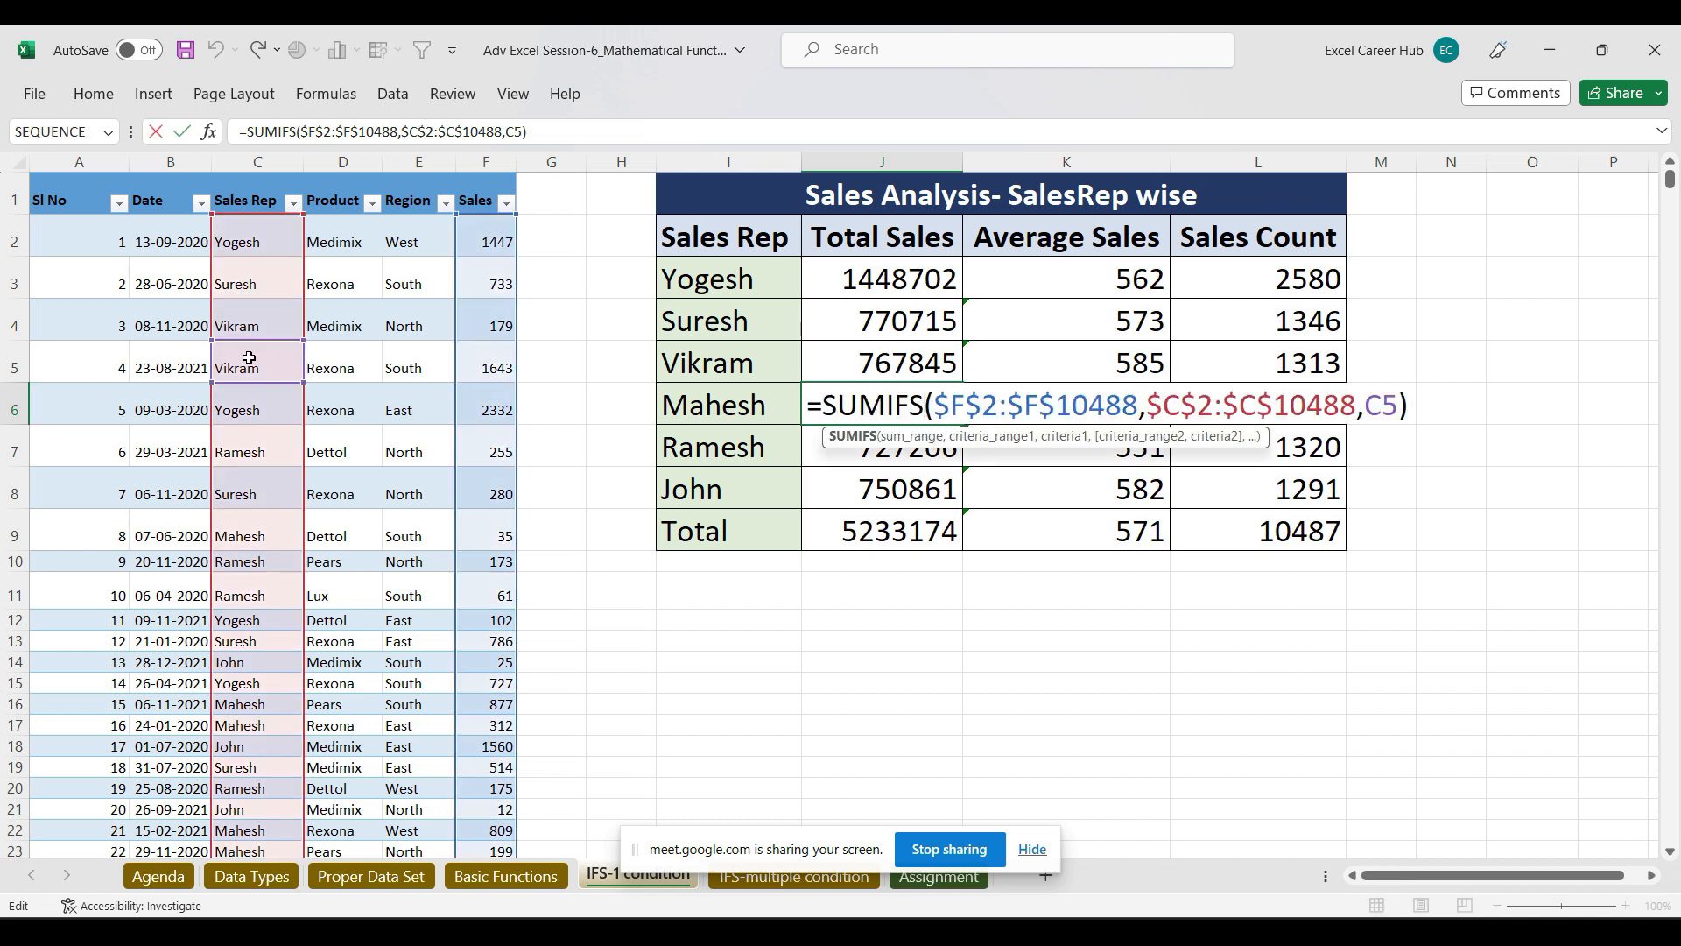
left_click(242, 407)
left_click(250, 363)
key("Return")
Step: Change the SUMIFS criteria in J3 to cell I3 and fill the formula down to J8
left_click(915, 289)
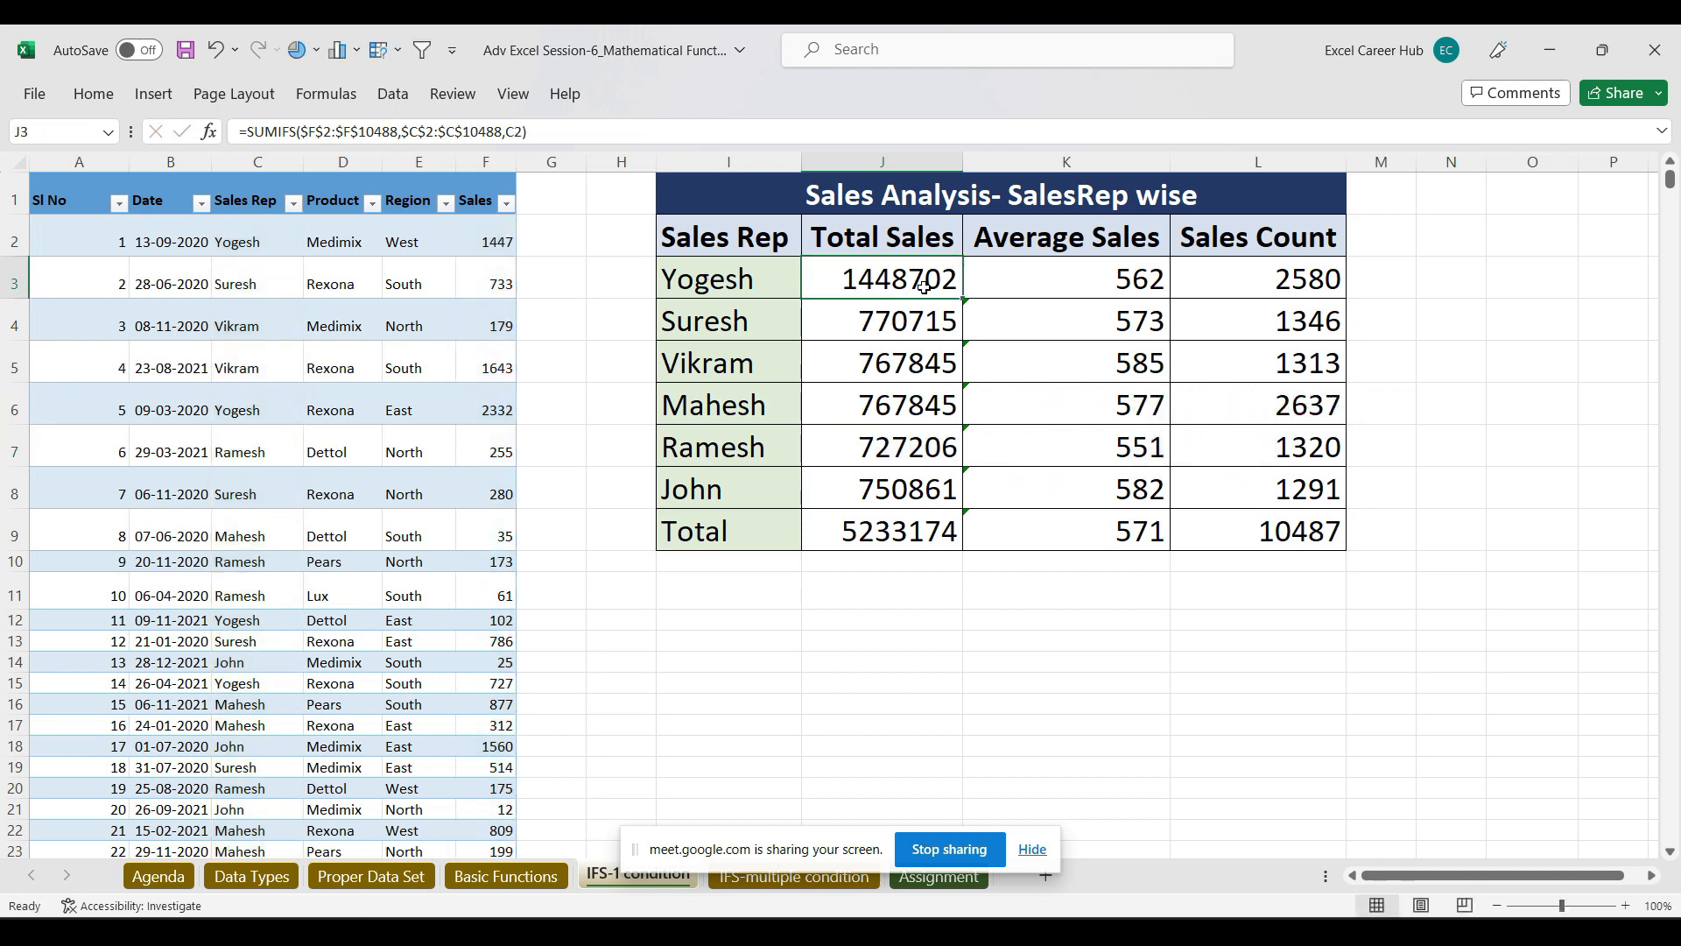
double_click(926, 287)
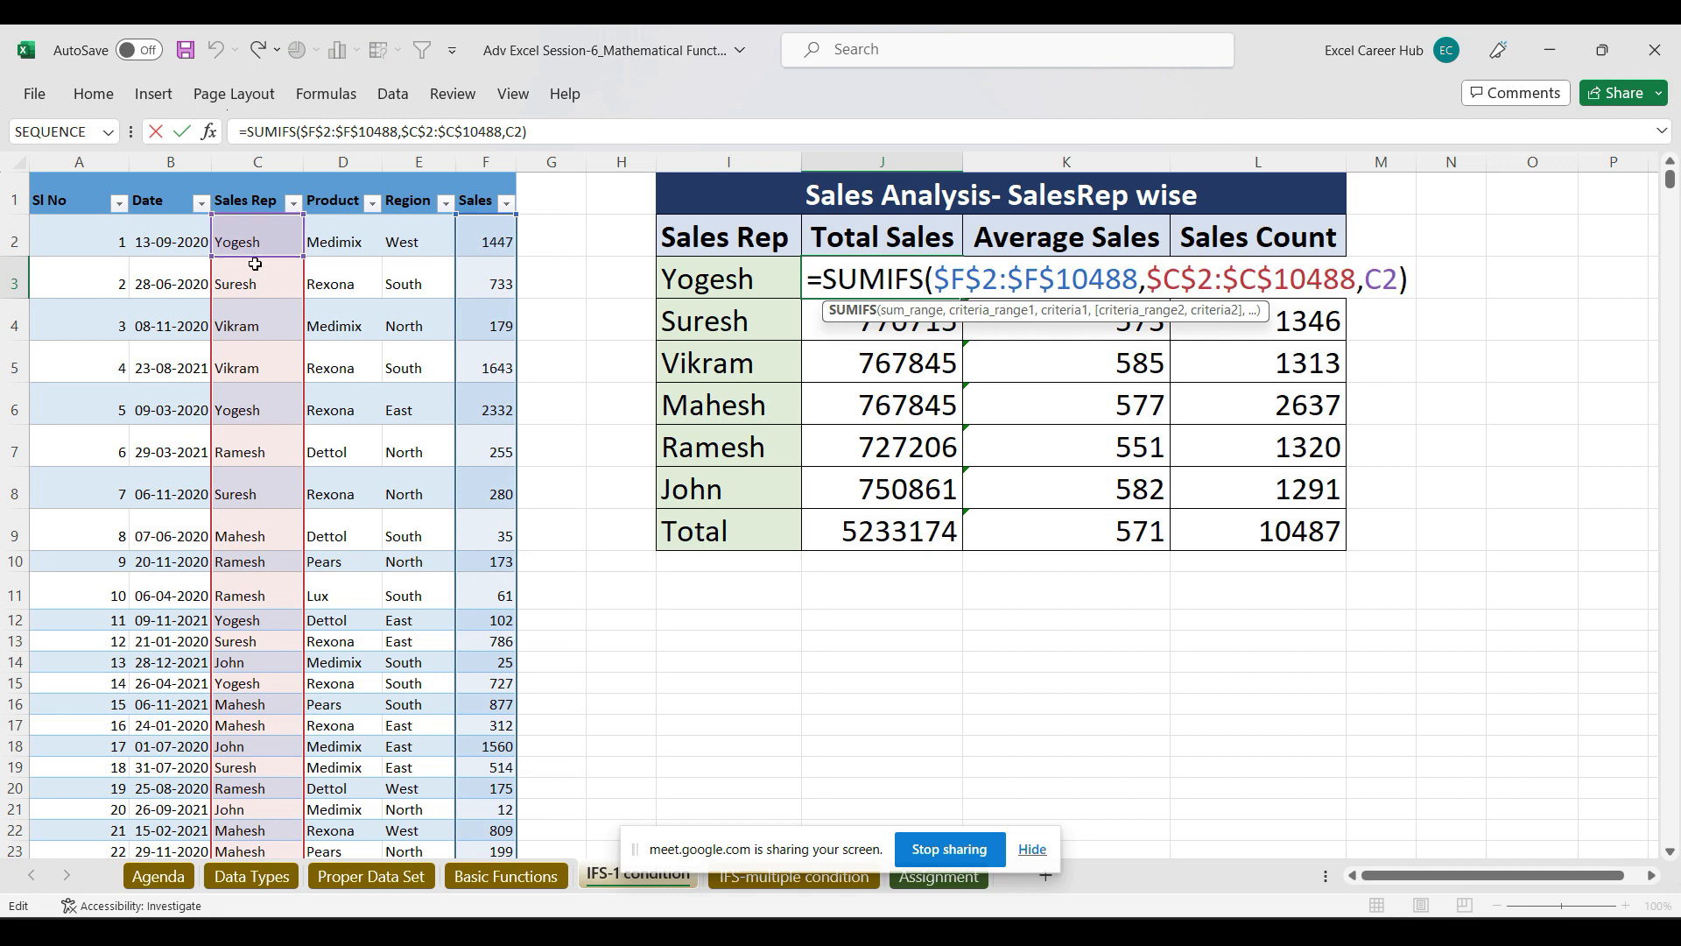
left_click(704, 295)
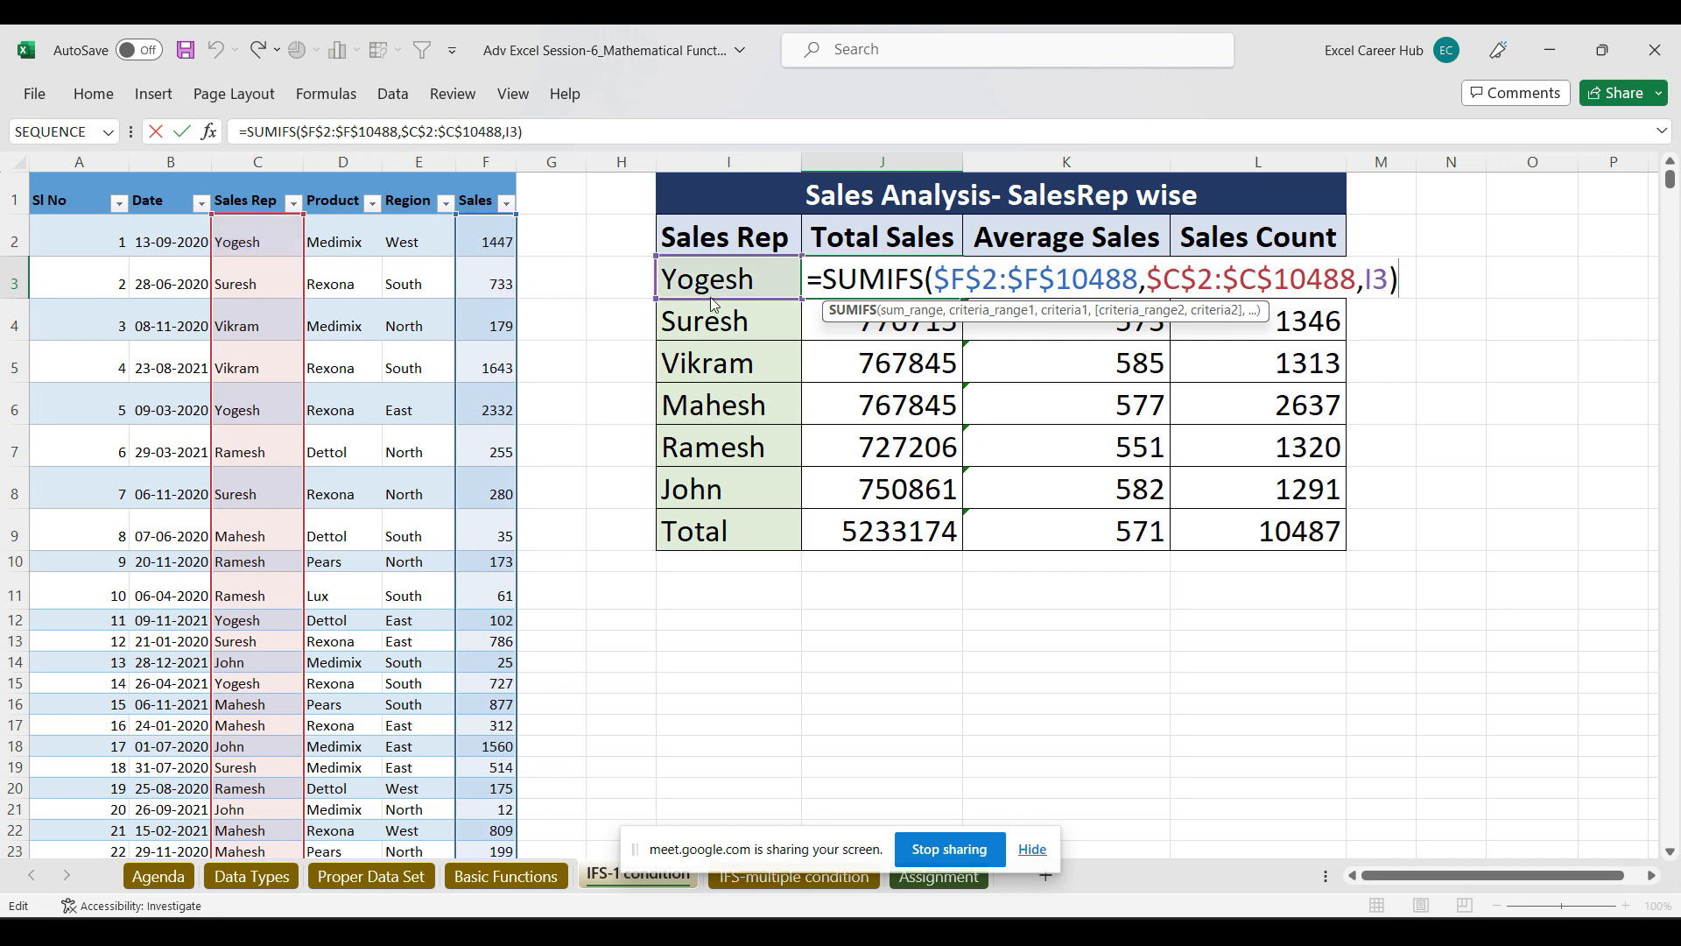
key("Escape")
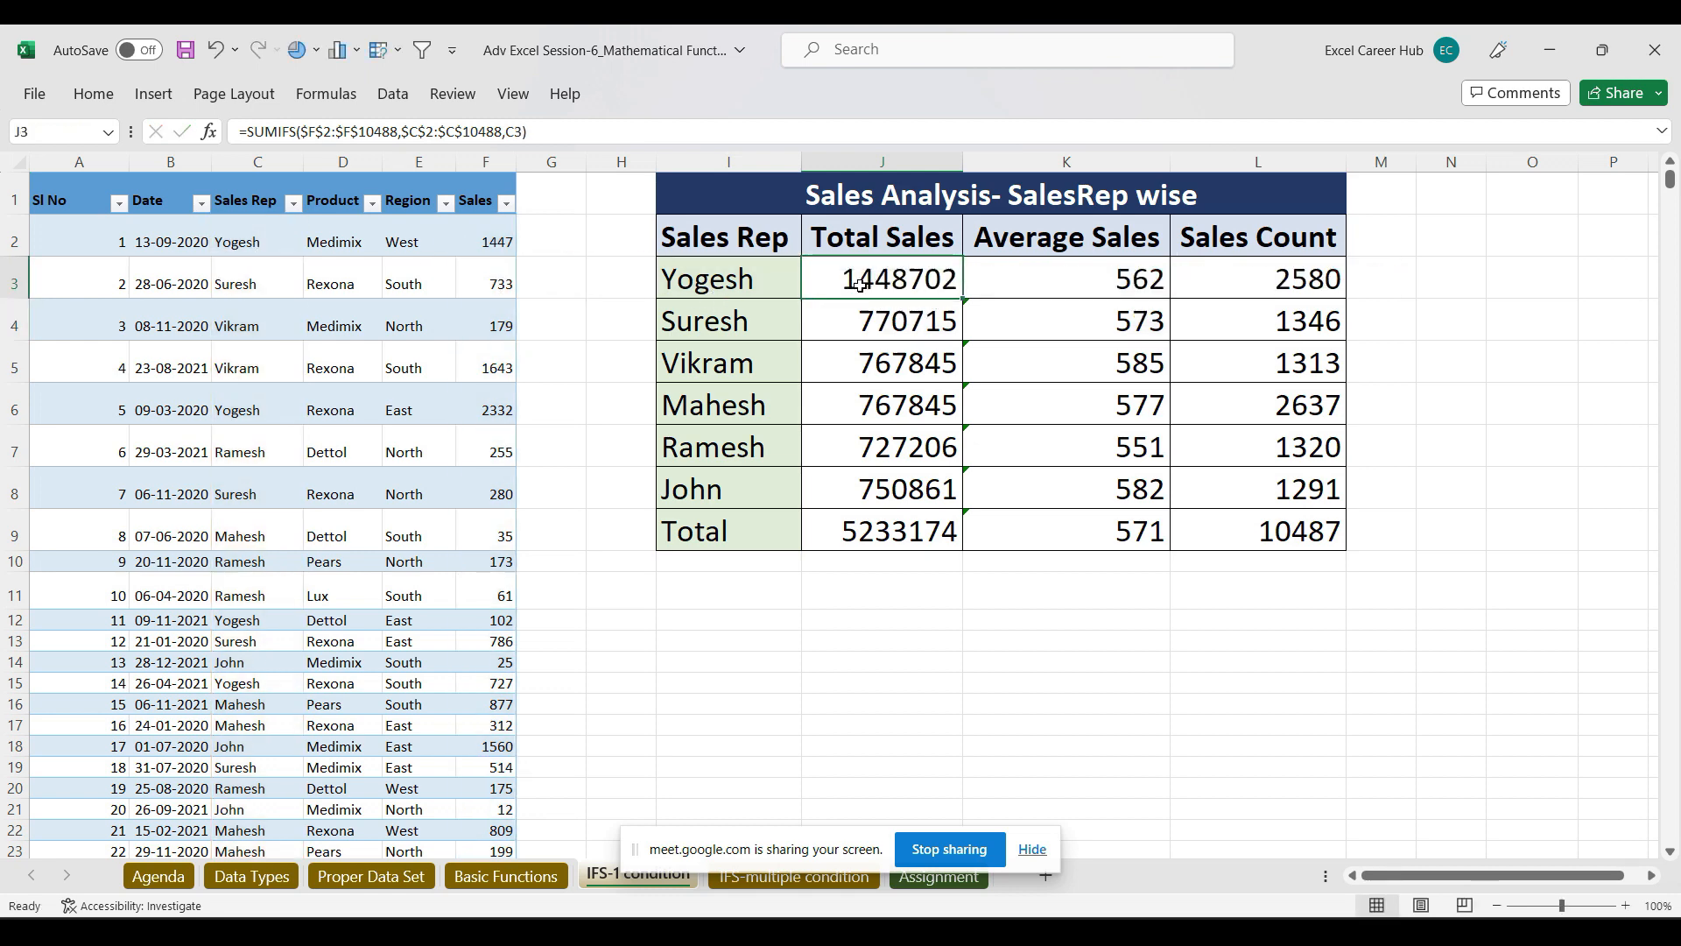
left_click_drag(964, 300, 964, 506)
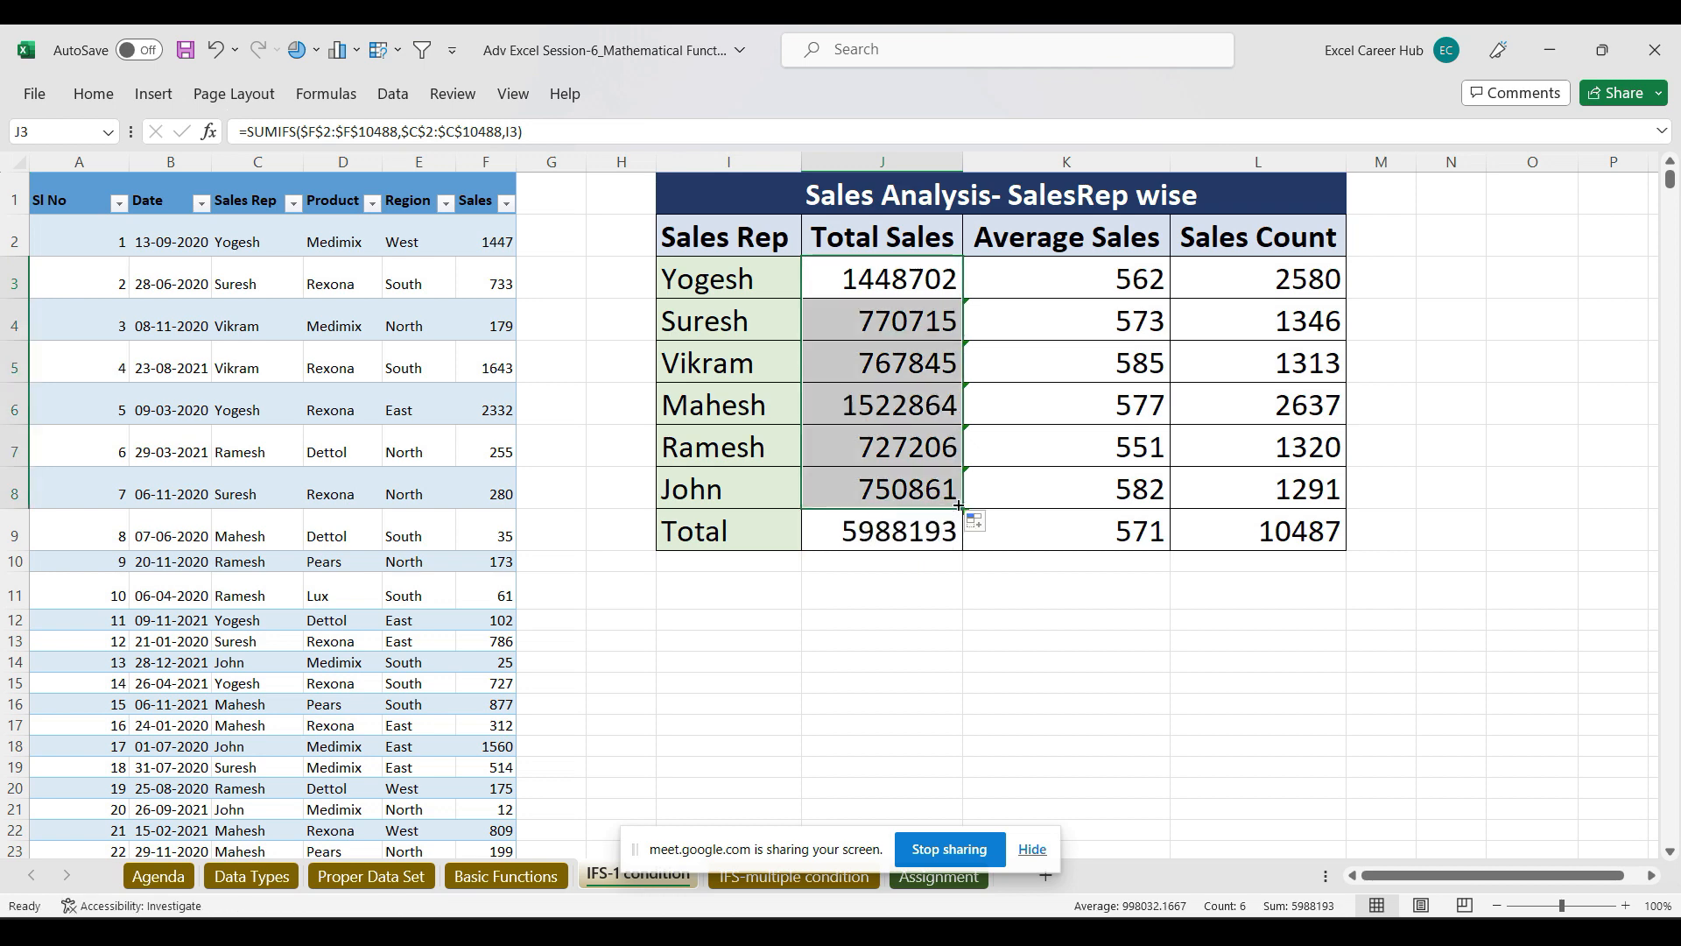
Step: Inspect the criteria references of the filled SUMIFS formulas in J6 and J7
double_click(902, 396)
mouse_move(741, 386)
left_mouse_down()
mouse_move(636, 460)
mouse_move(732, 396)
left_mouse_up()
key("Return")
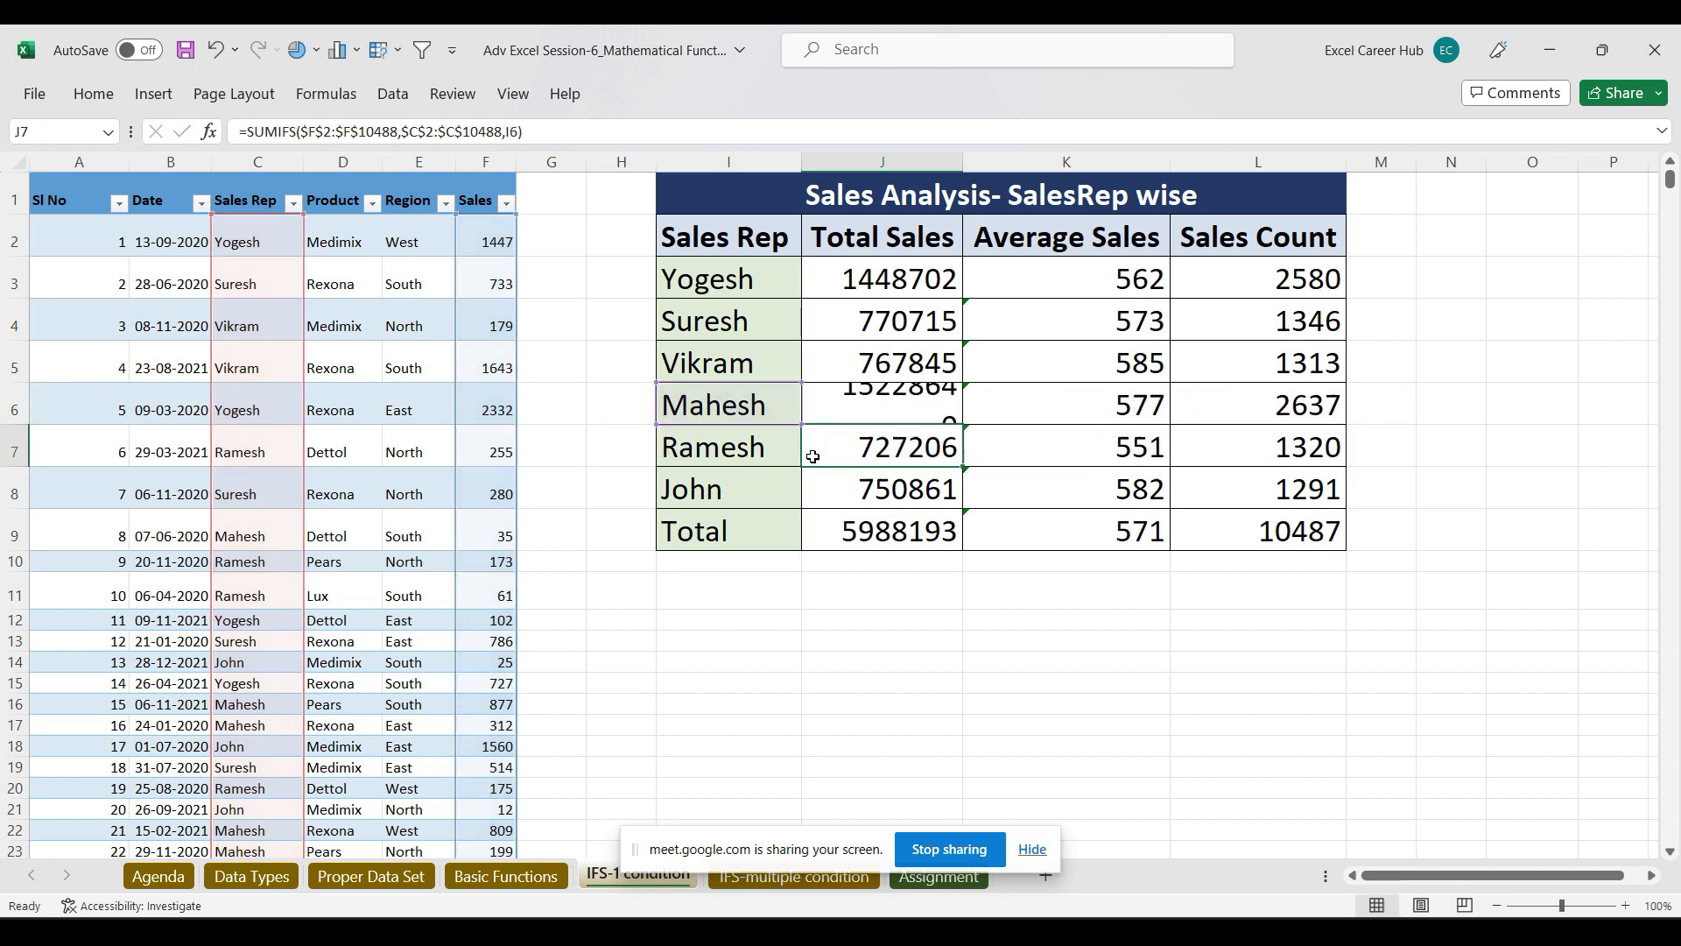
double_click(895, 452)
key("Return")
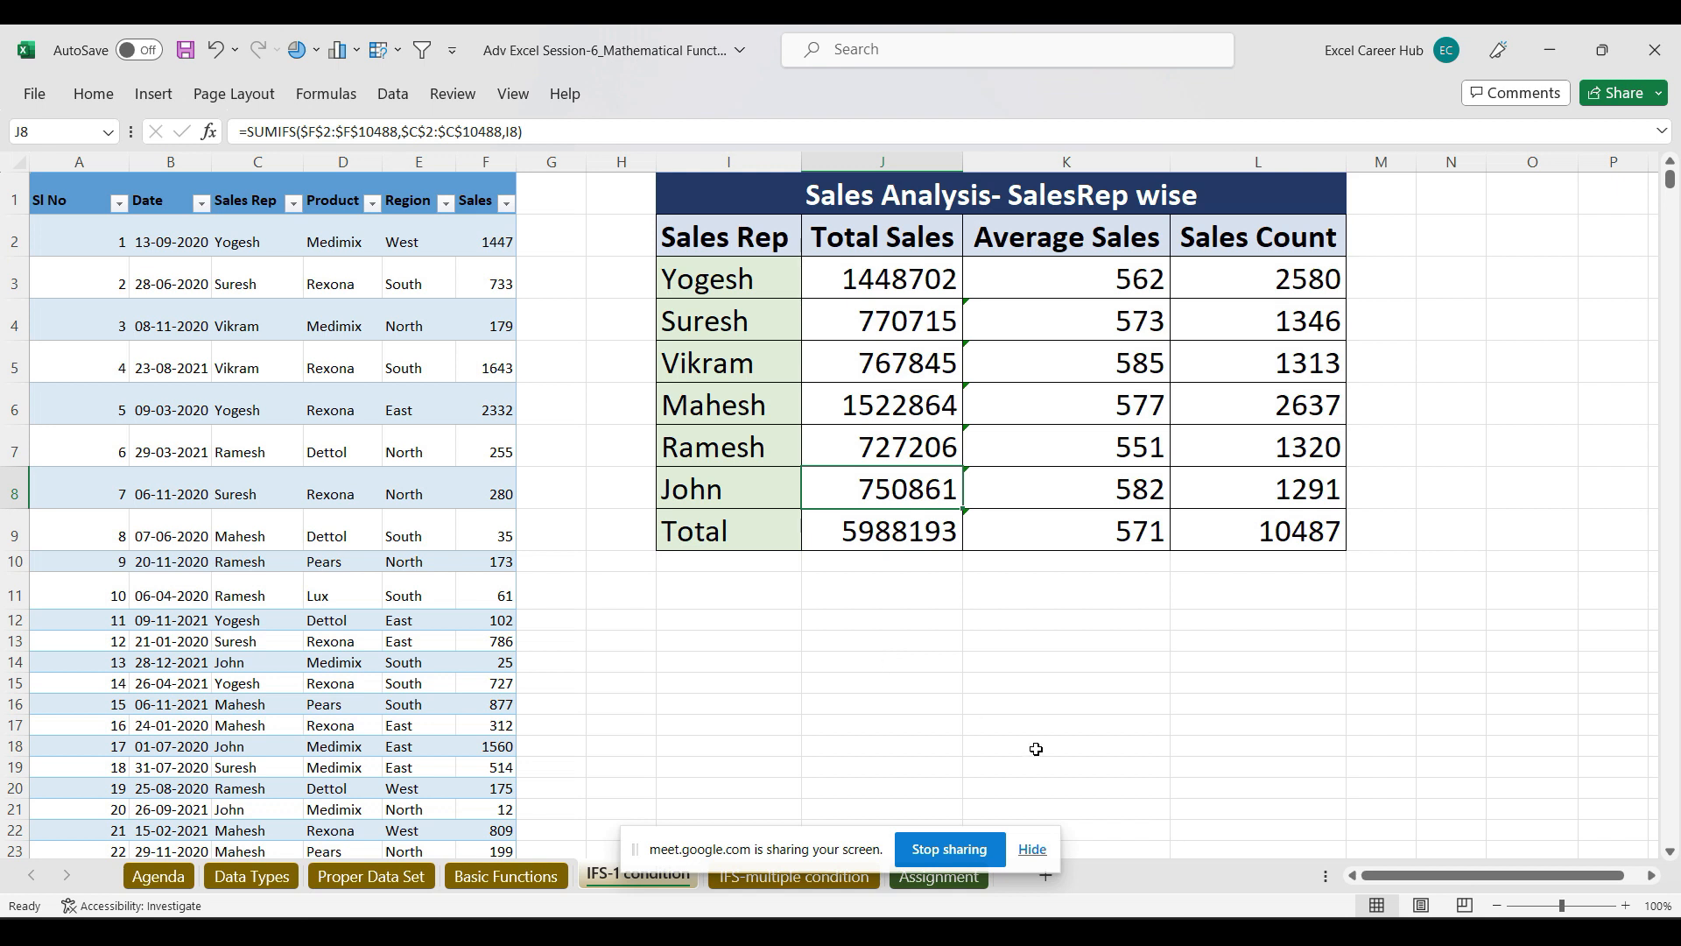
Step: Hide the screen-sharing notice and delete columns I to O on the IFS-multiple condition sheet
left_click(1033, 850)
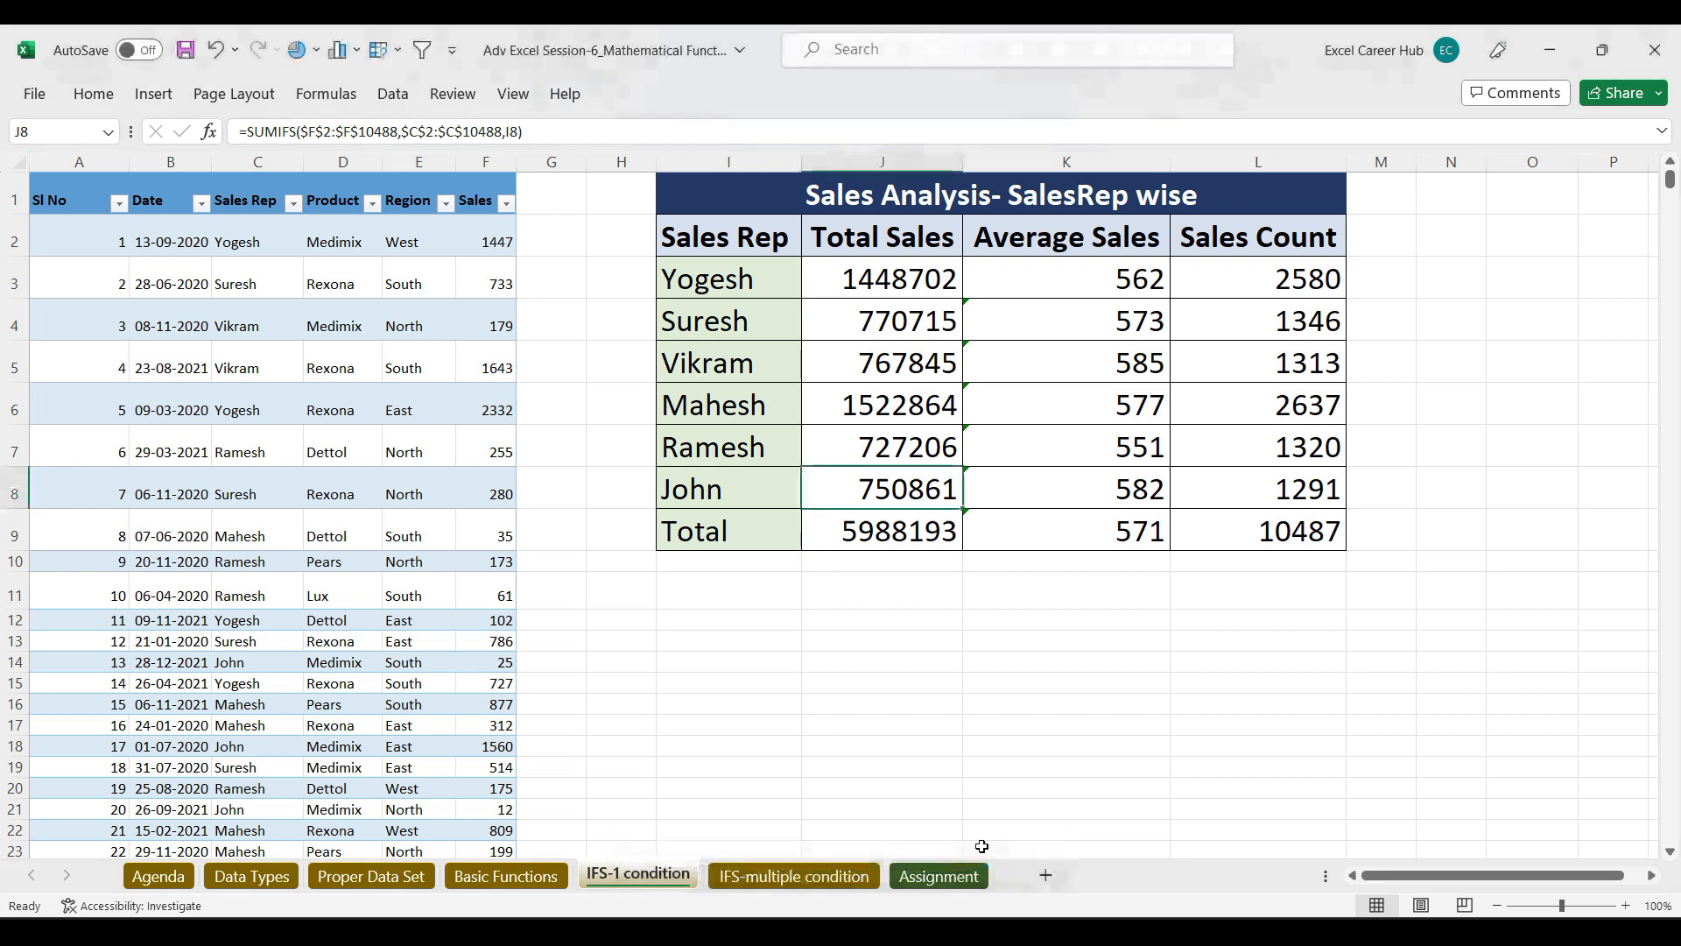
left_click(793, 875)
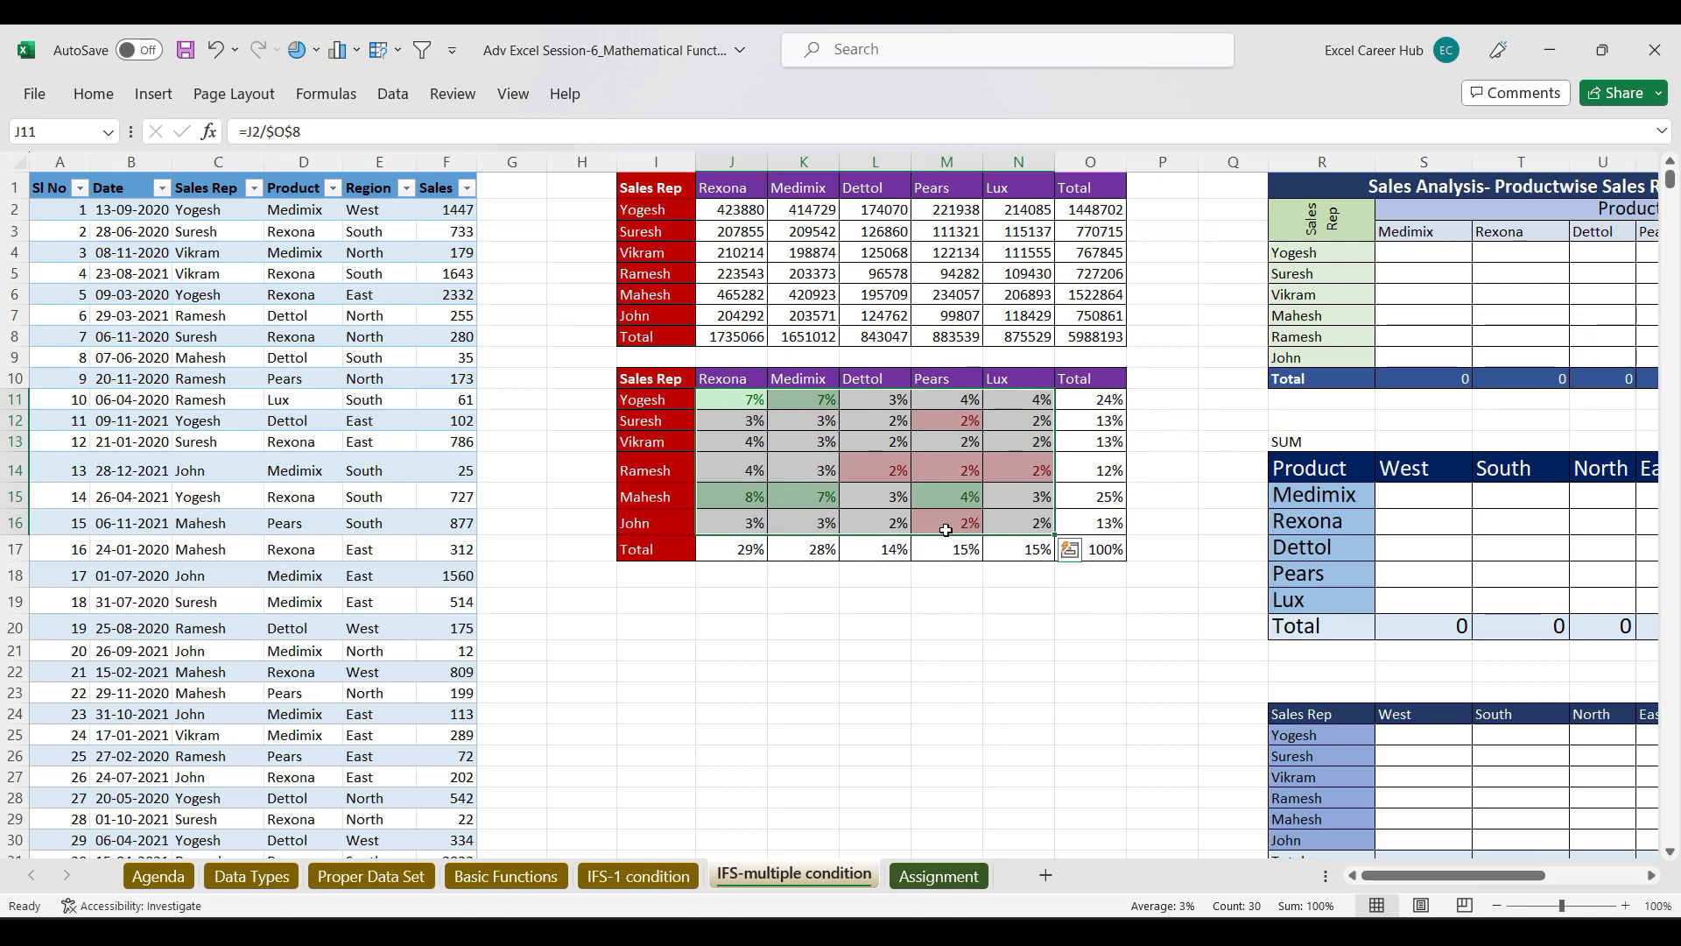
left_click_drag(655, 161, 1073, 162)
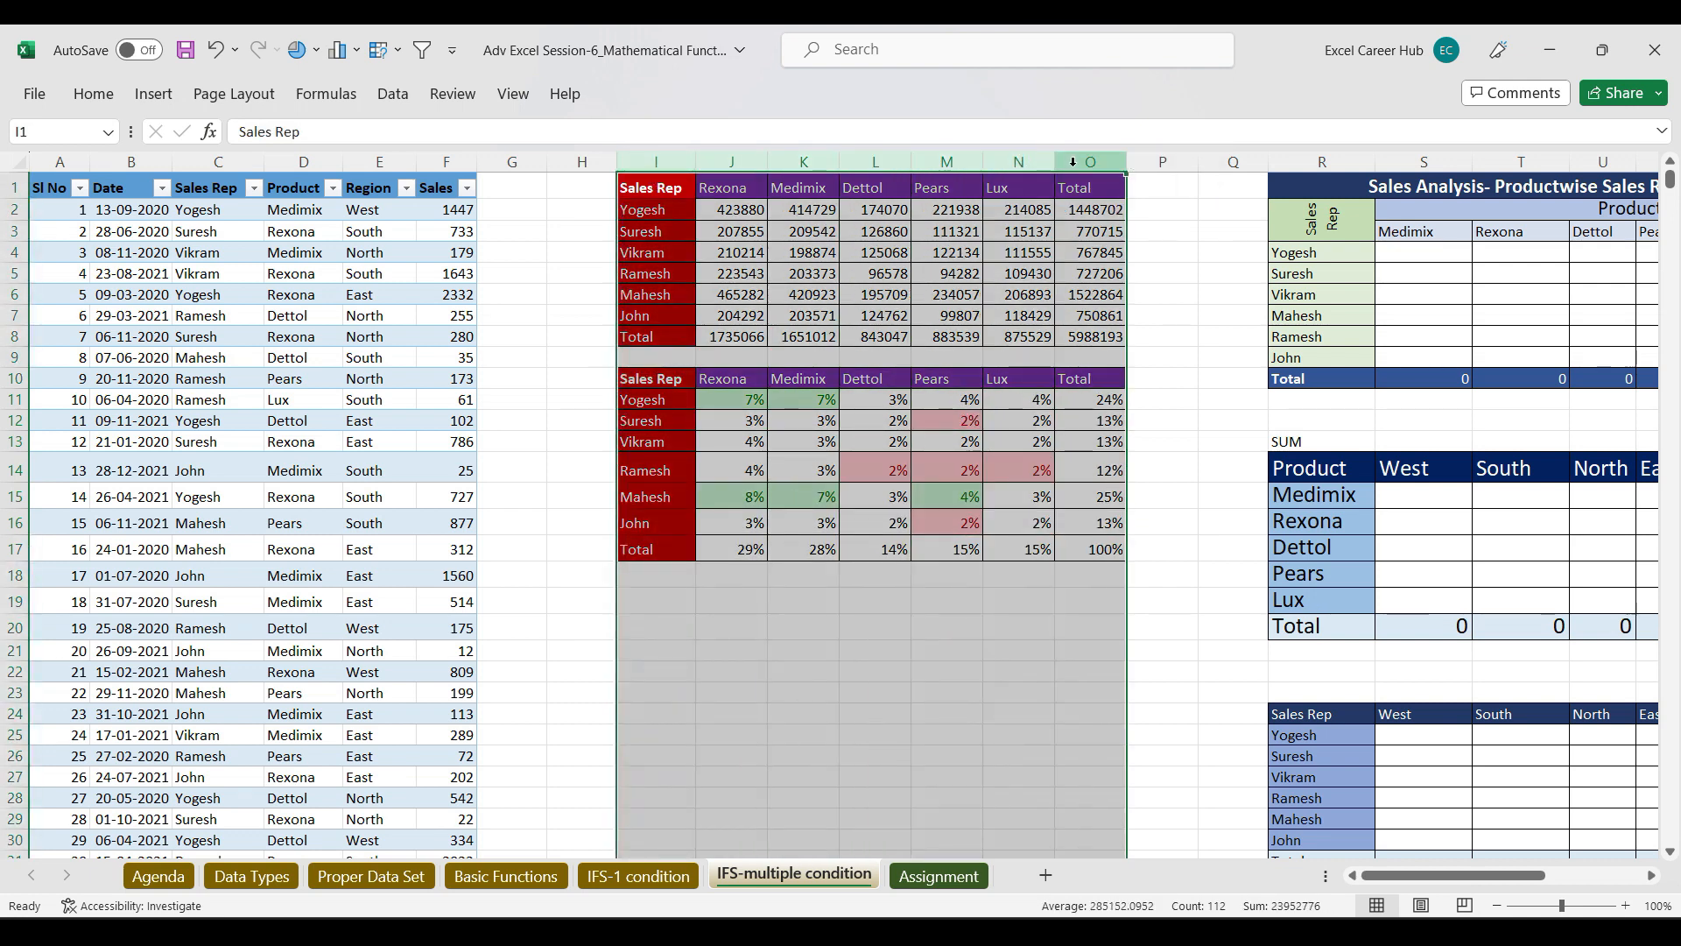
key("ctrl+minus")
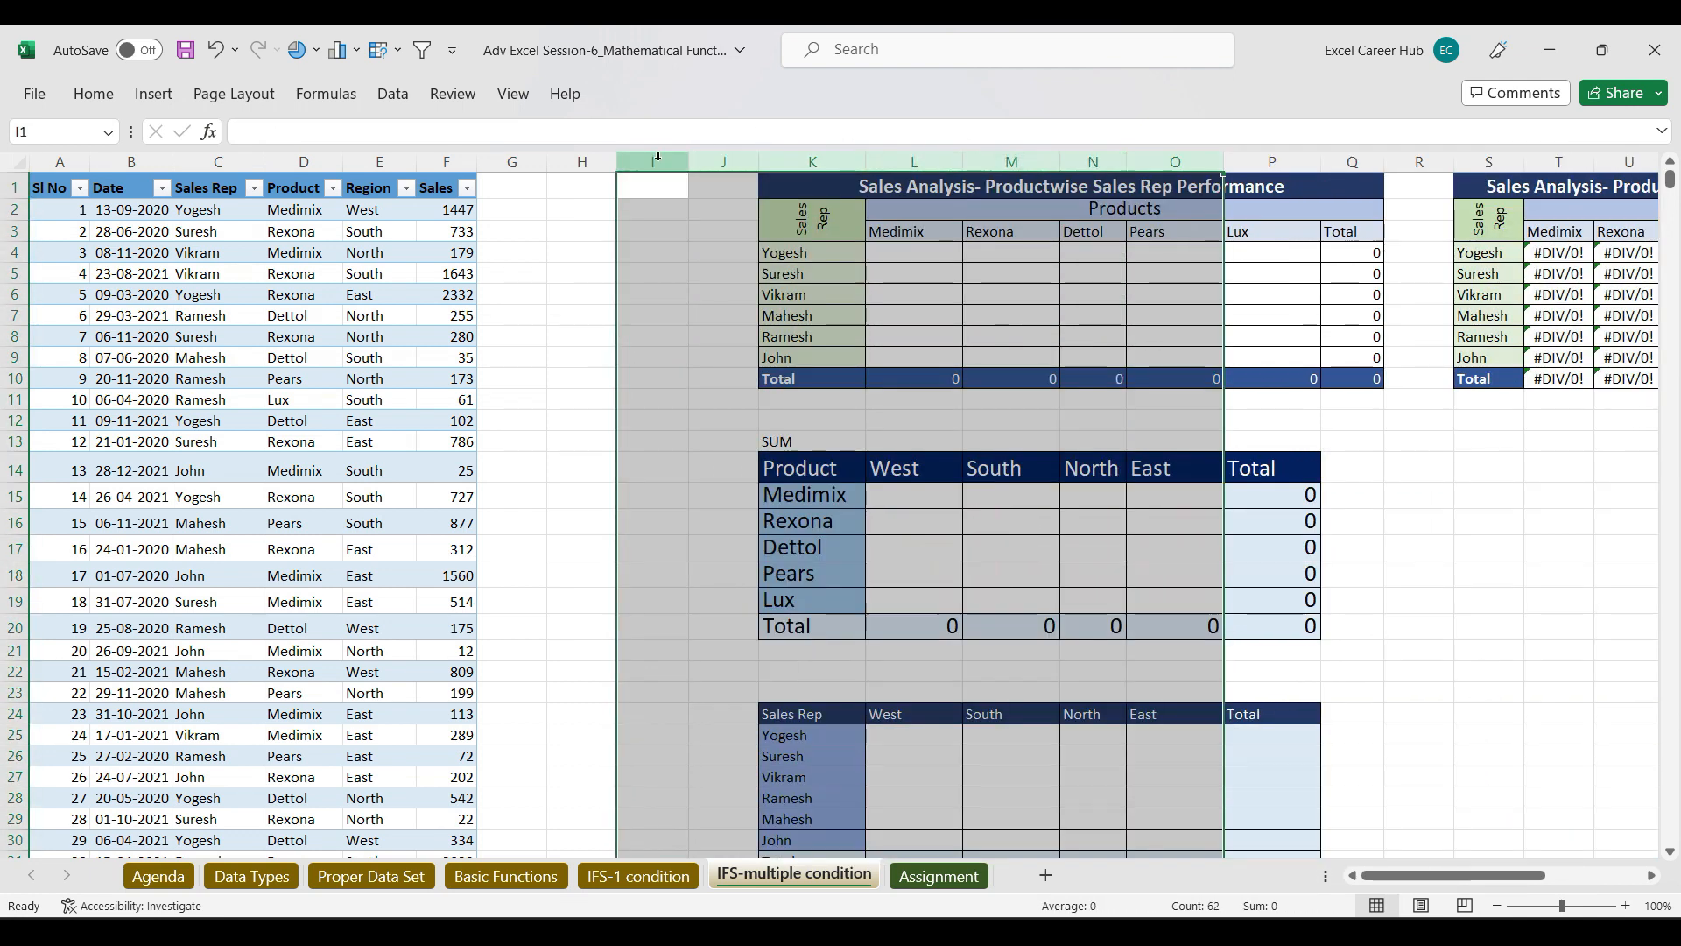
Step: Insert ten blank columns at column I, ahead of the Productwise Sales Rep Performance table
left_click_drag(814, 185, 1315, 379)
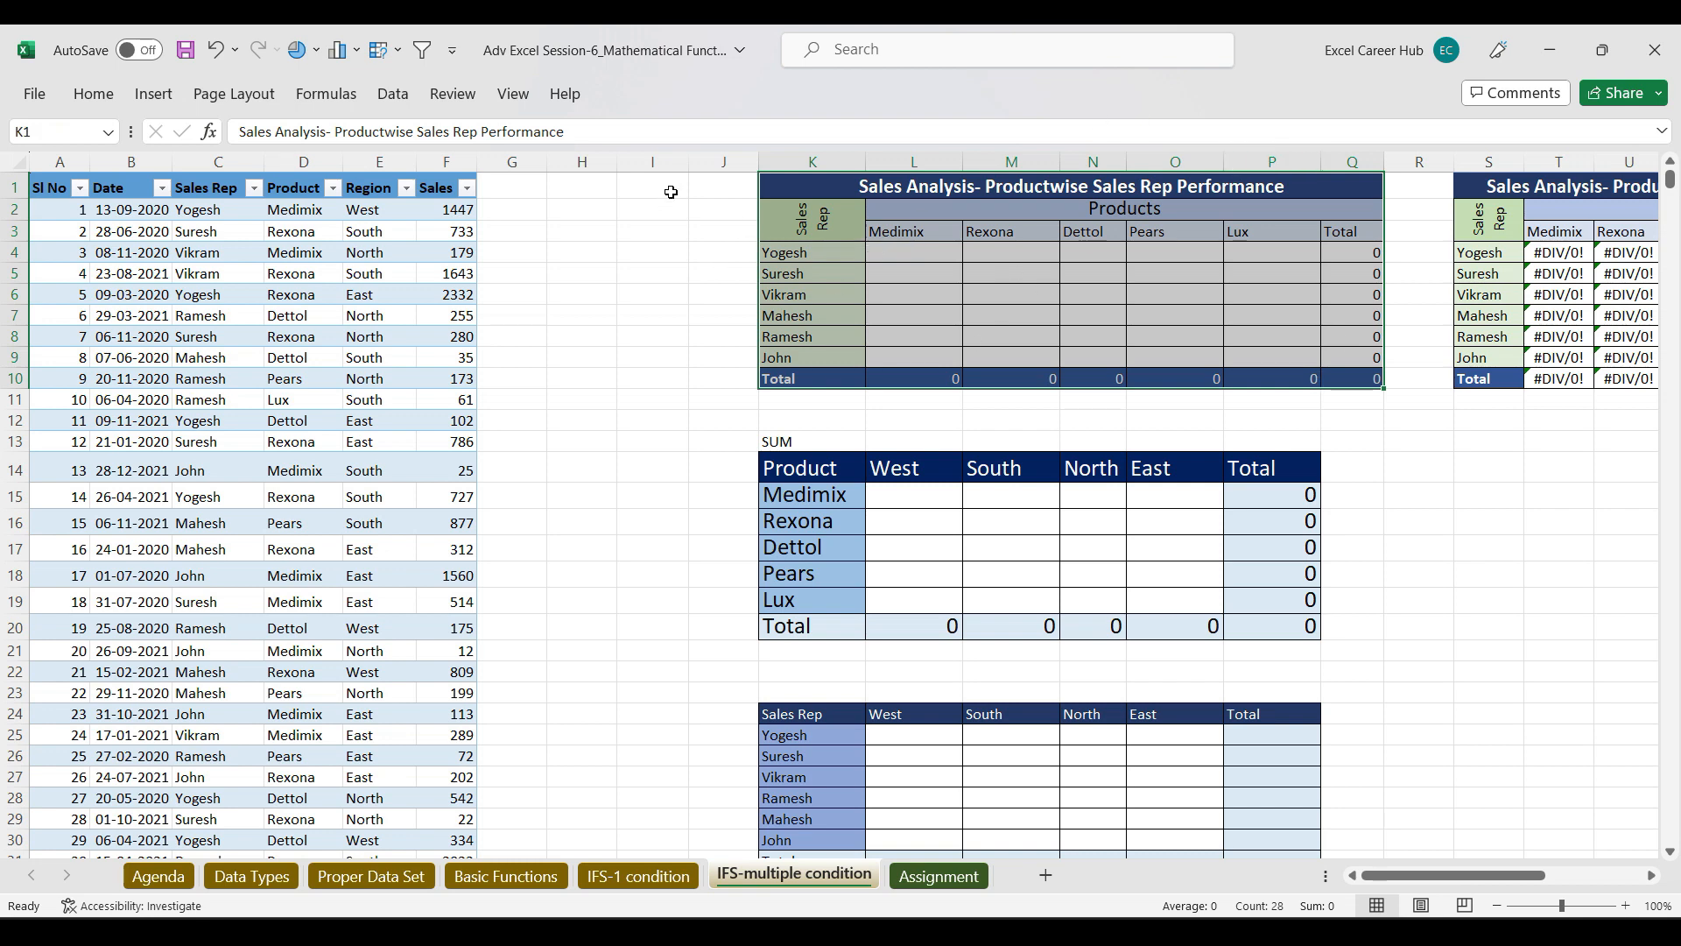
left_click(653, 166)
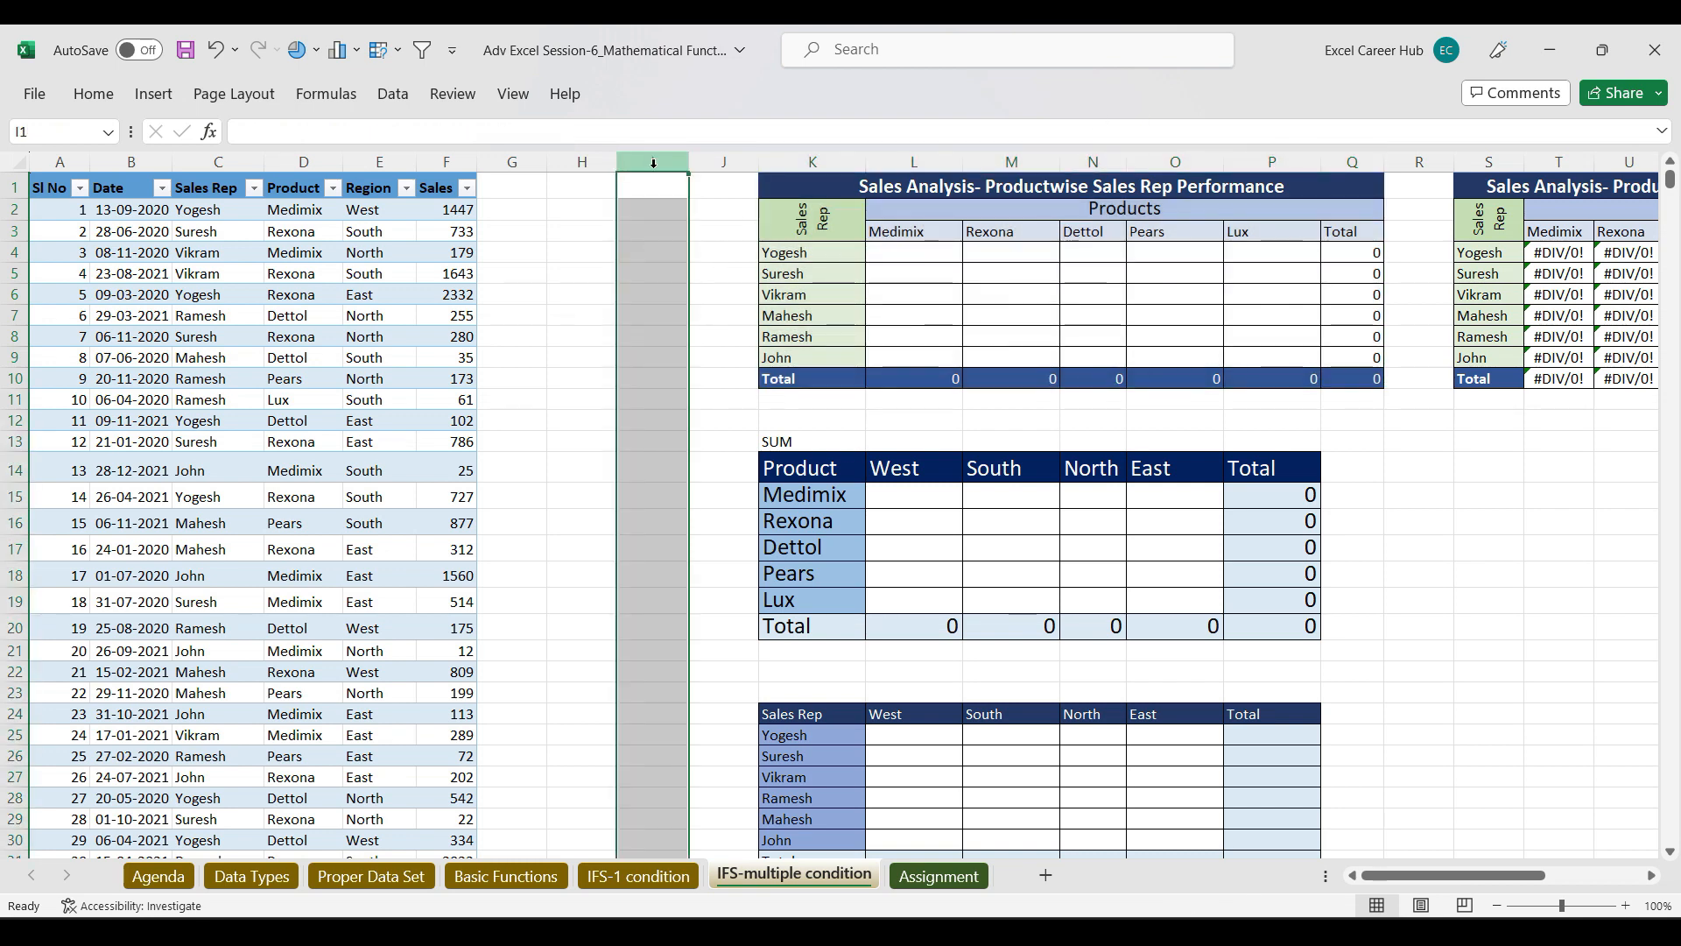
key("ctrl+plus")
key("ctrl+plus")
key("ctrl+plus")
key("ctrl+plus")
key("ctrl+plus")
key("ctrl+plus")
key("ctrl+plus")
key("ctrl+plus")
key("ctrl+plus")
key("ctrl+plus")
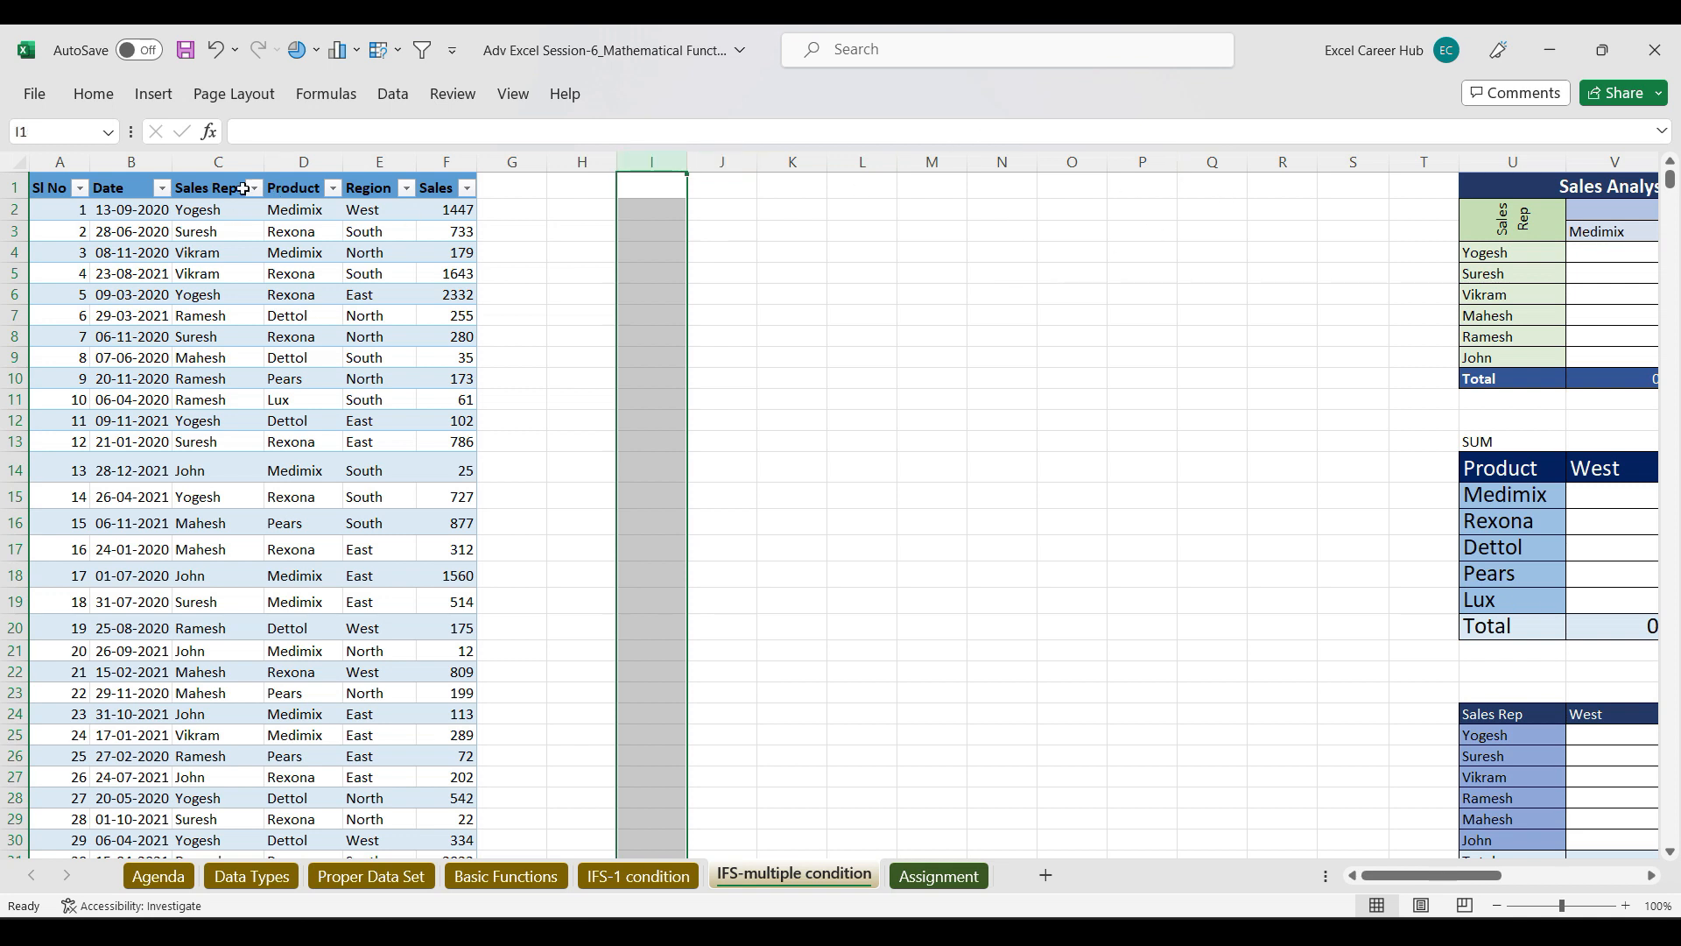
Step: Copy the whole Sales Rep column of the data table, header included, and paste it at I1
left_click(215, 188)
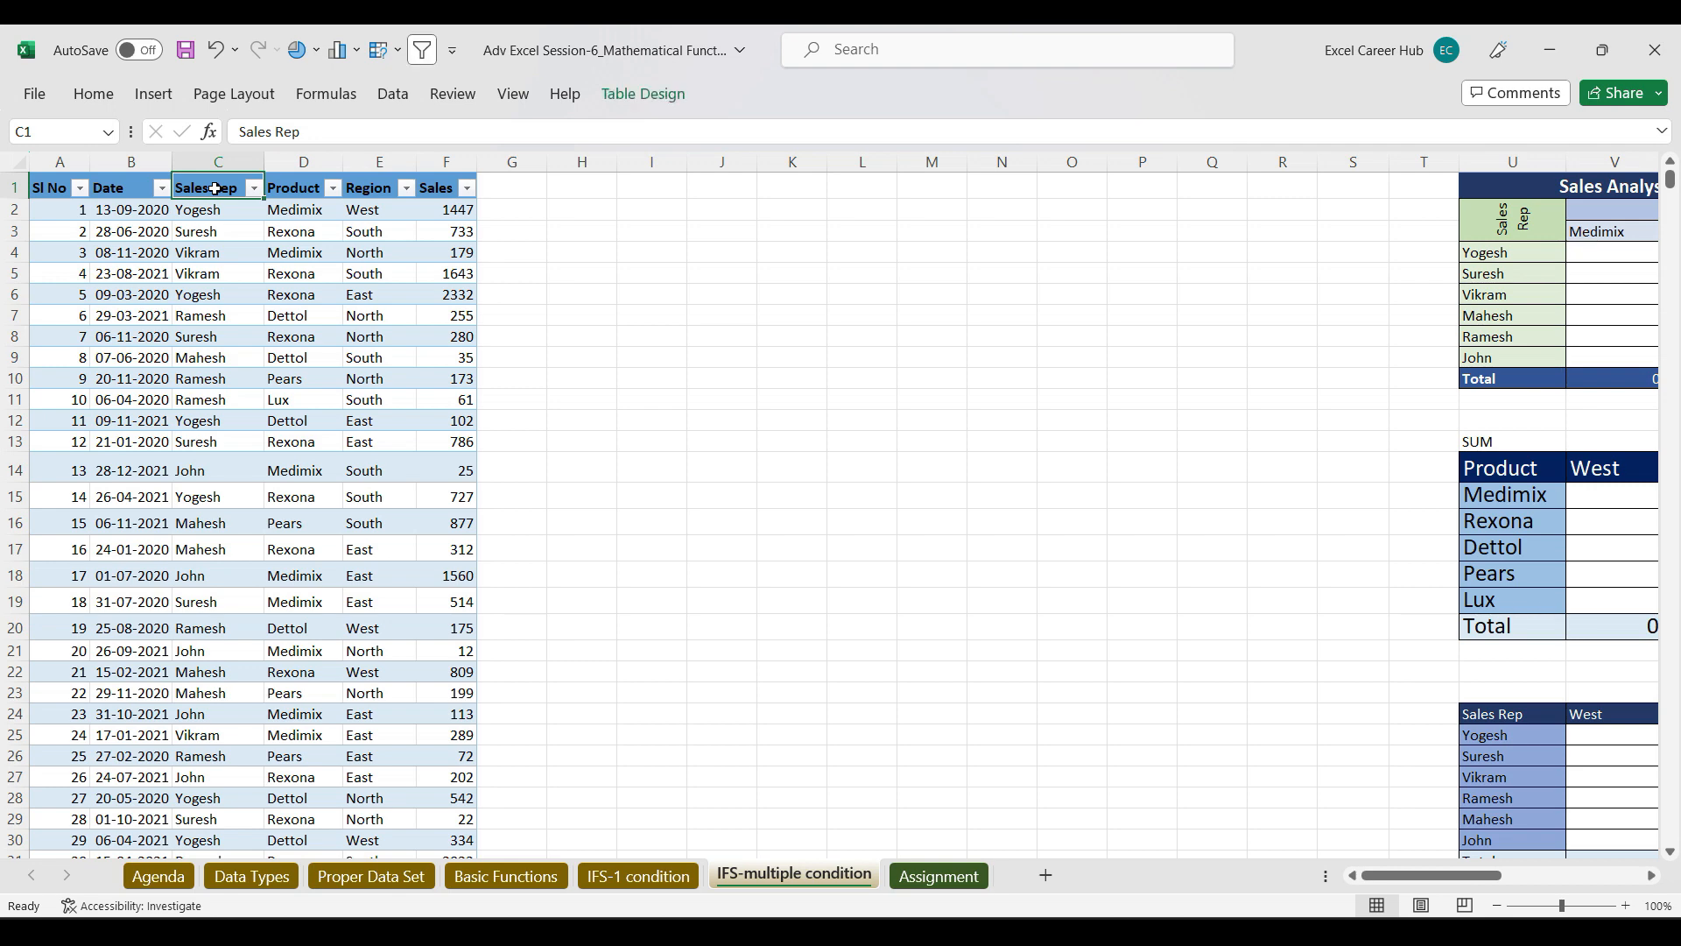
key("ctrl+shift+Down")
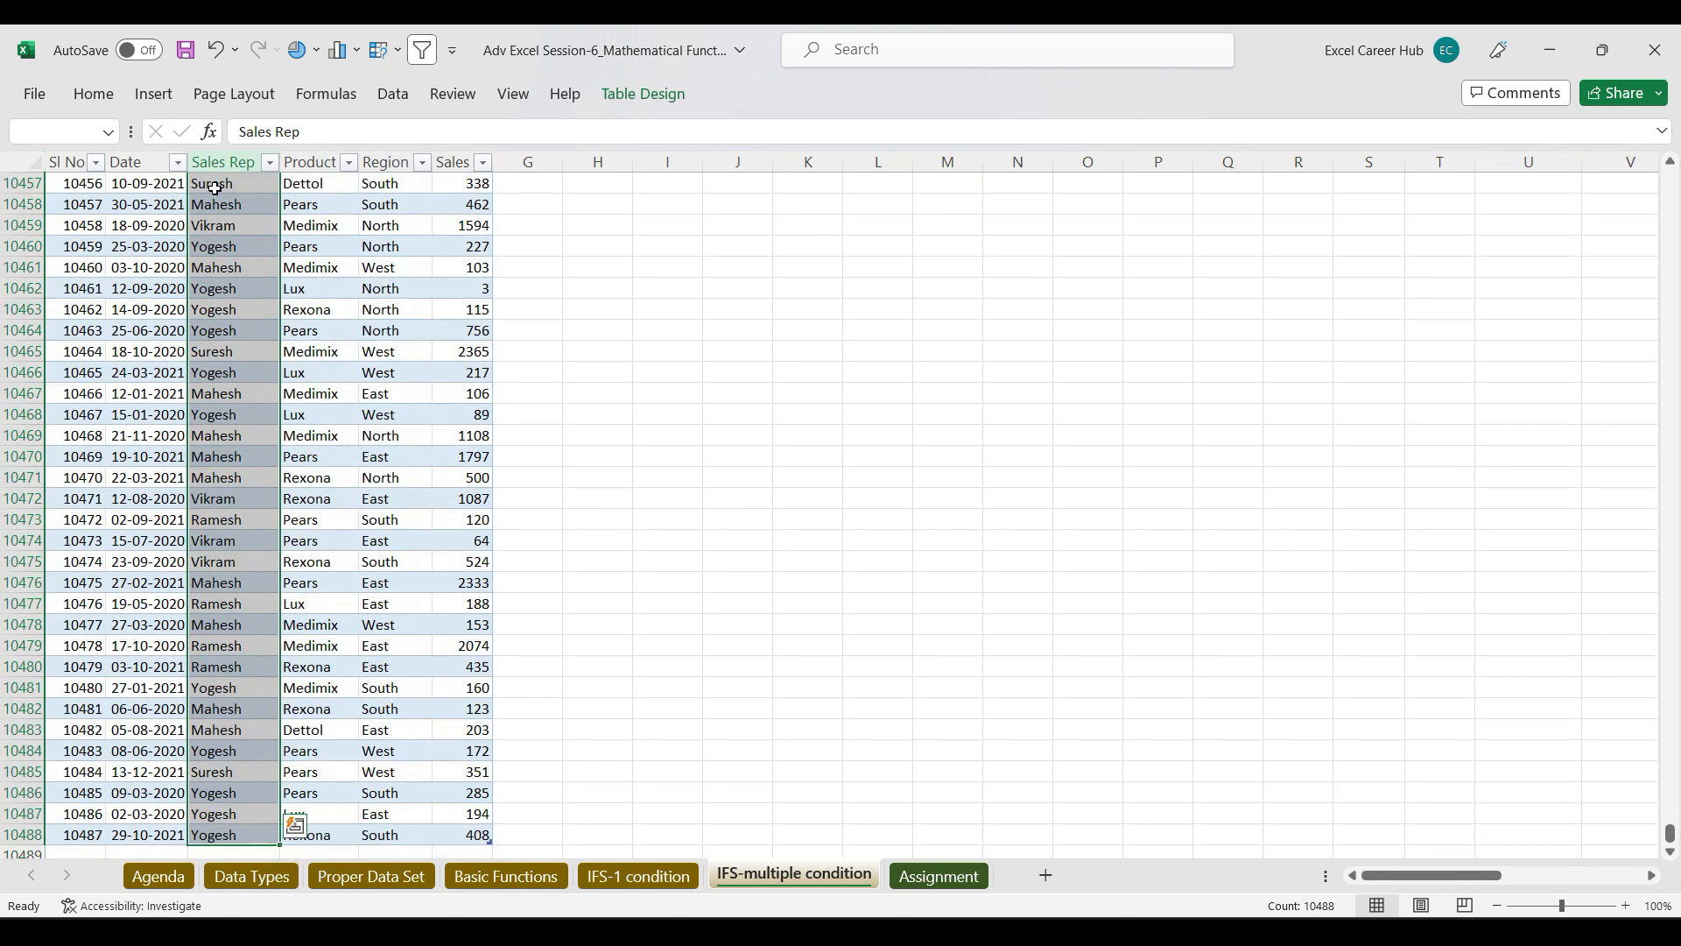
key("ctrl+c")
key("ctrl+BackSpace")
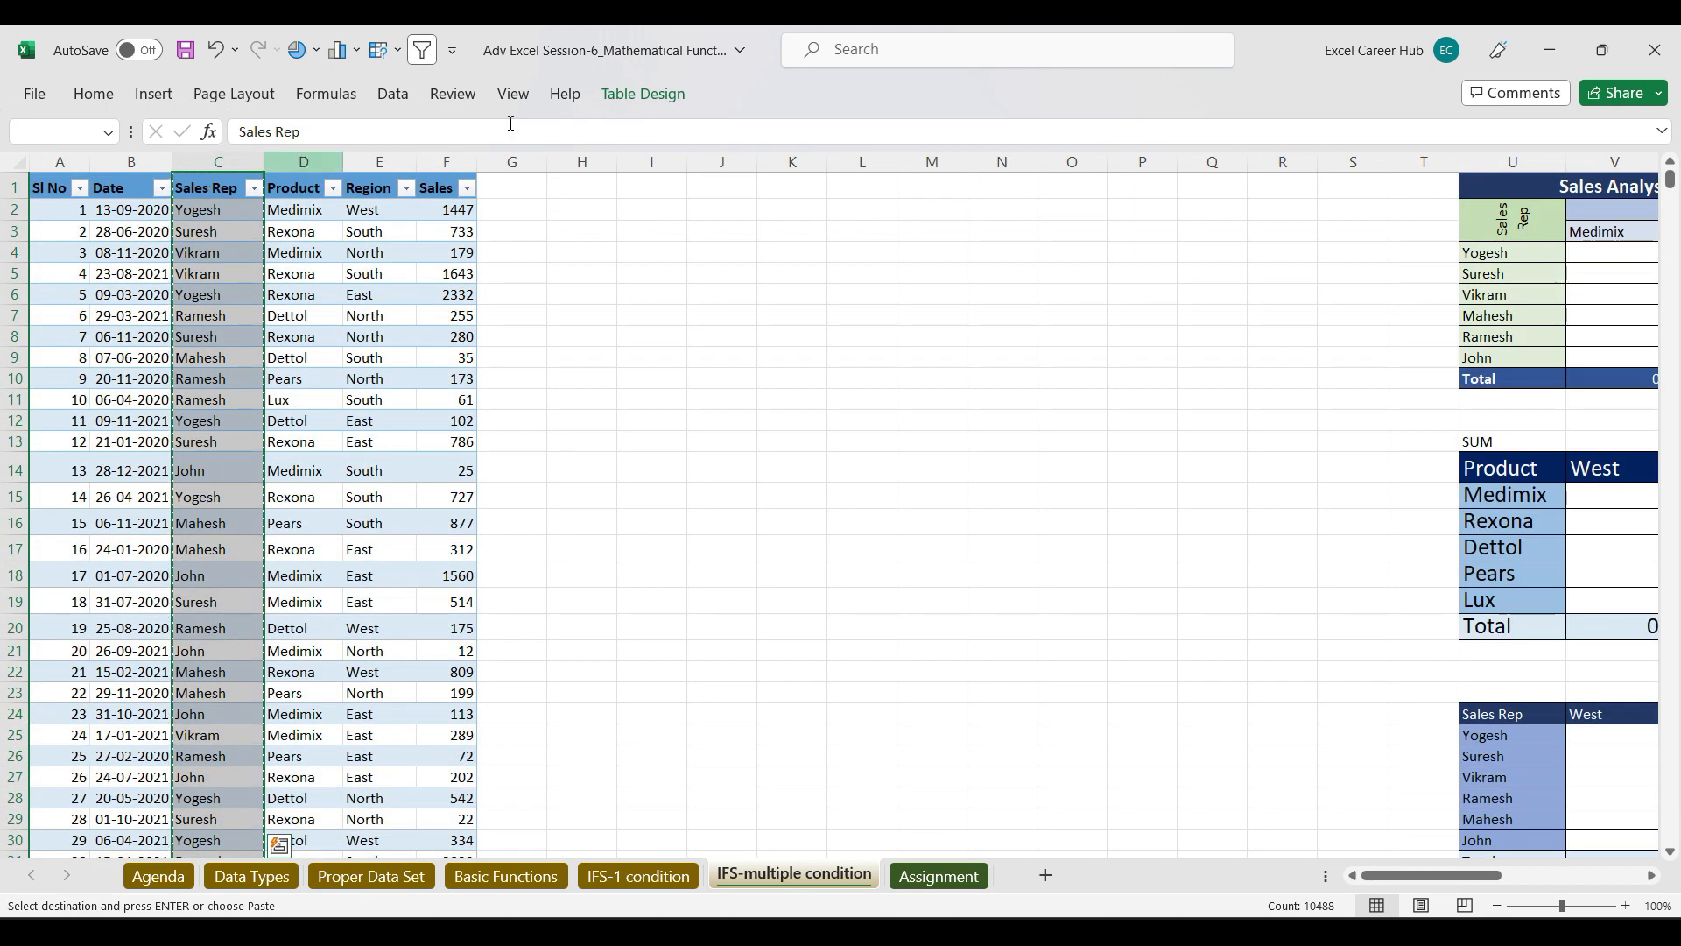
left_click(658, 182)
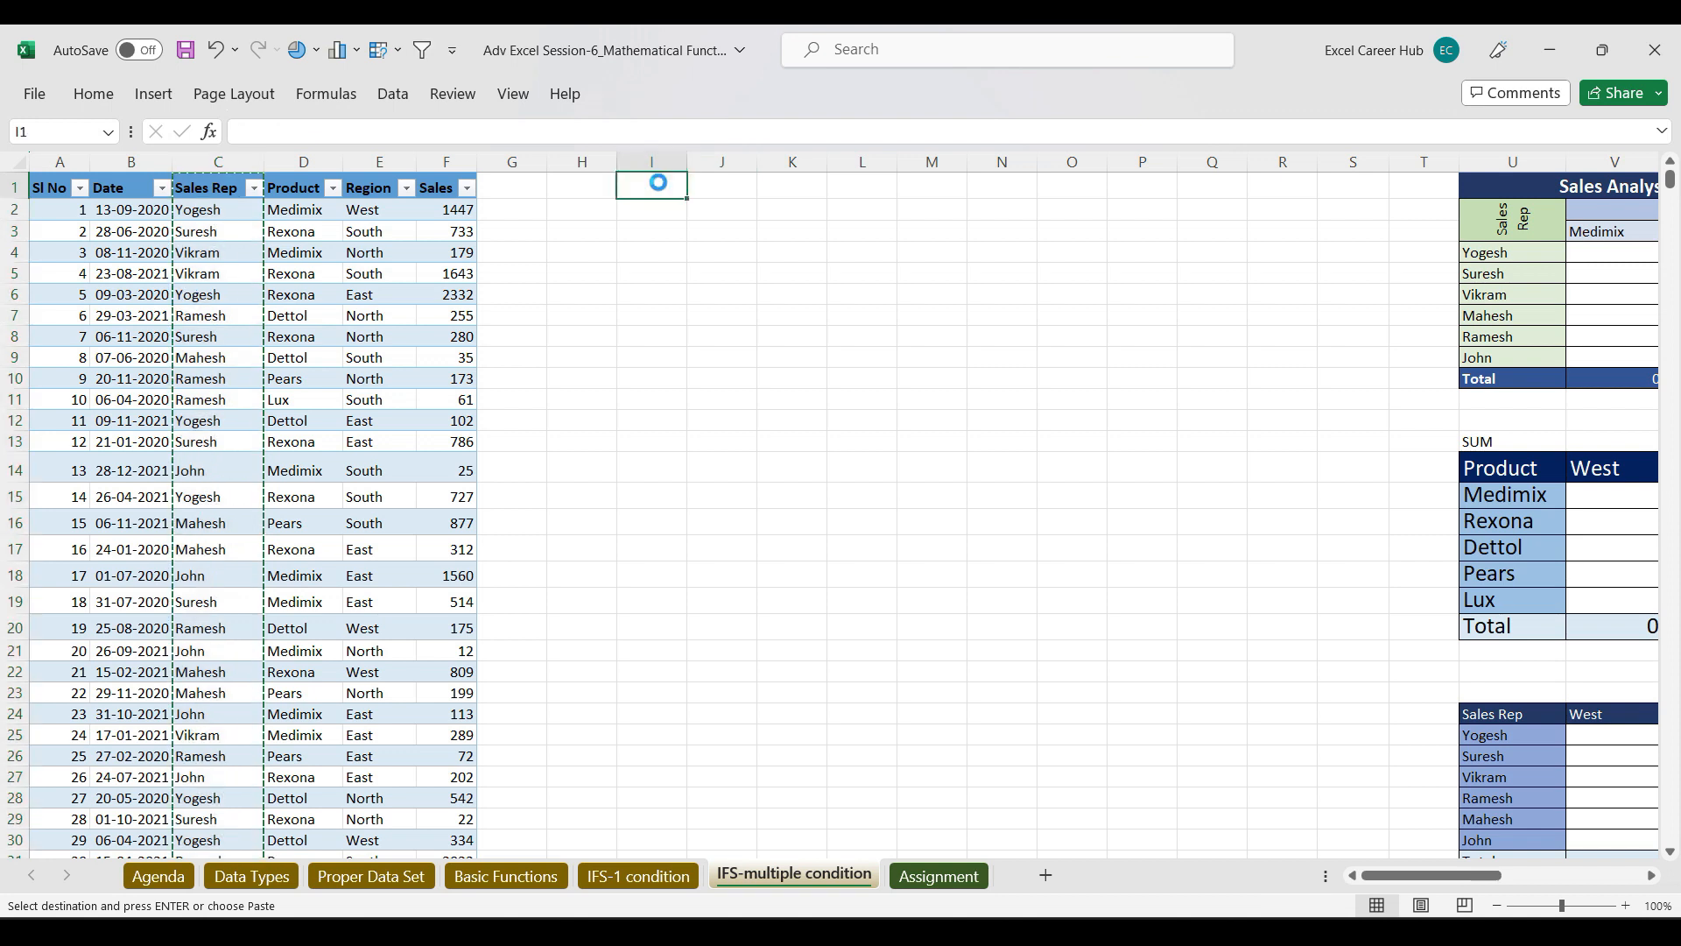
key("ctrl+v")
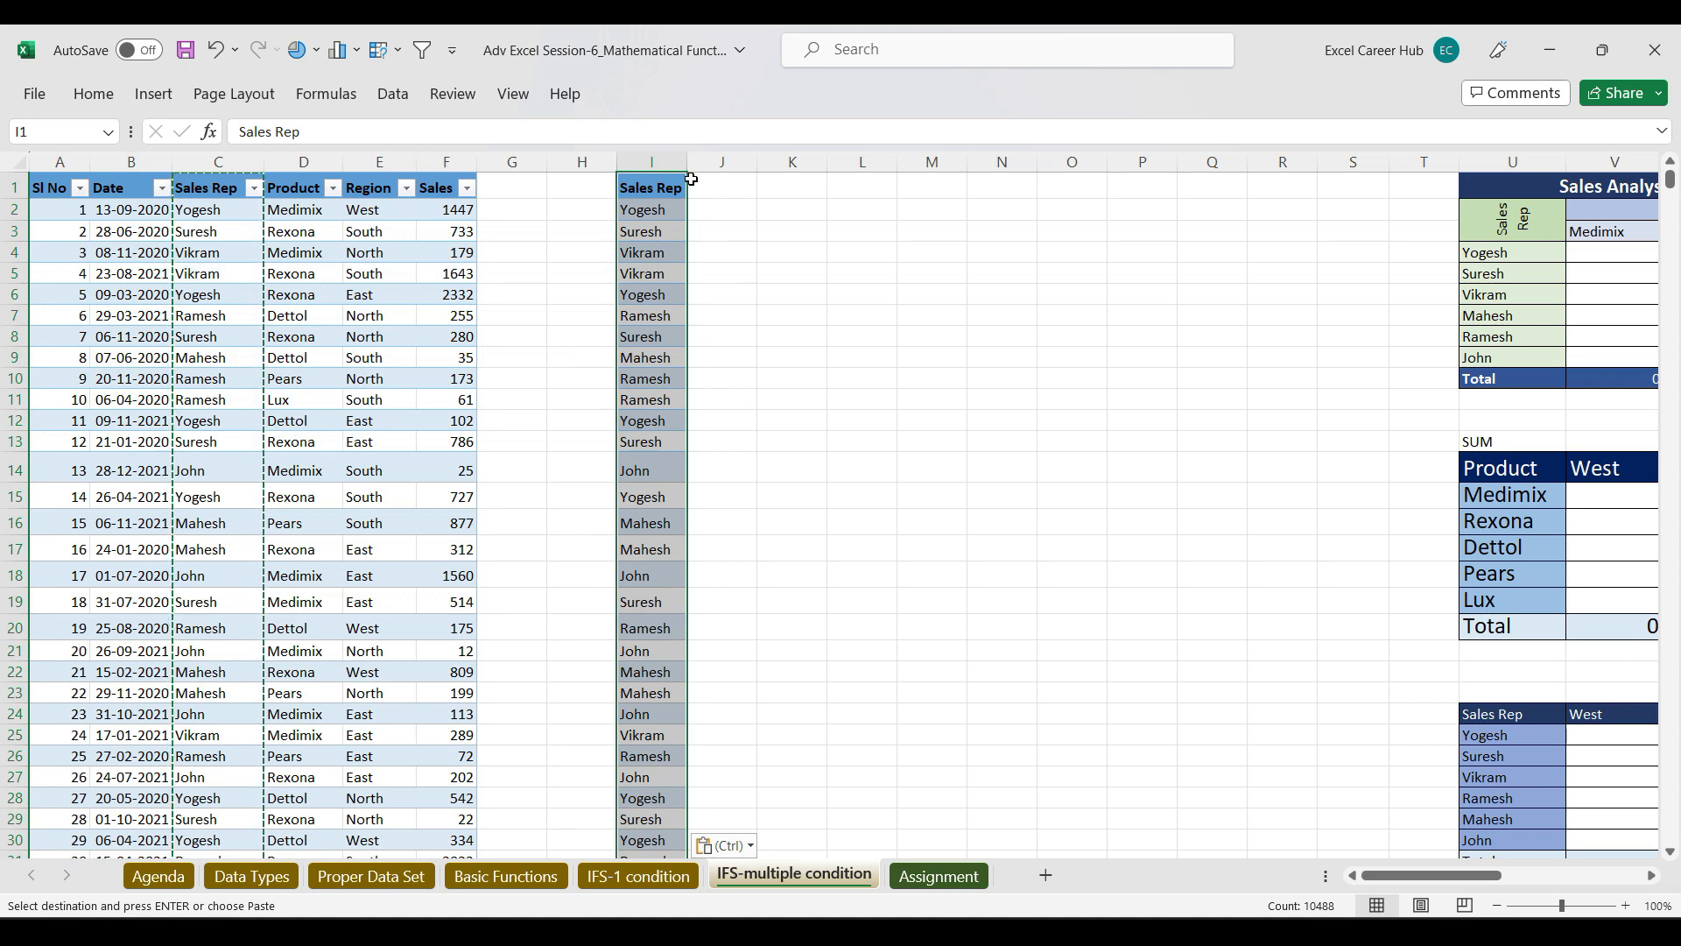
Step: Remove duplicates from the pasted Sales Rep list in column I, treating the first row as a header
left_click(389, 92)
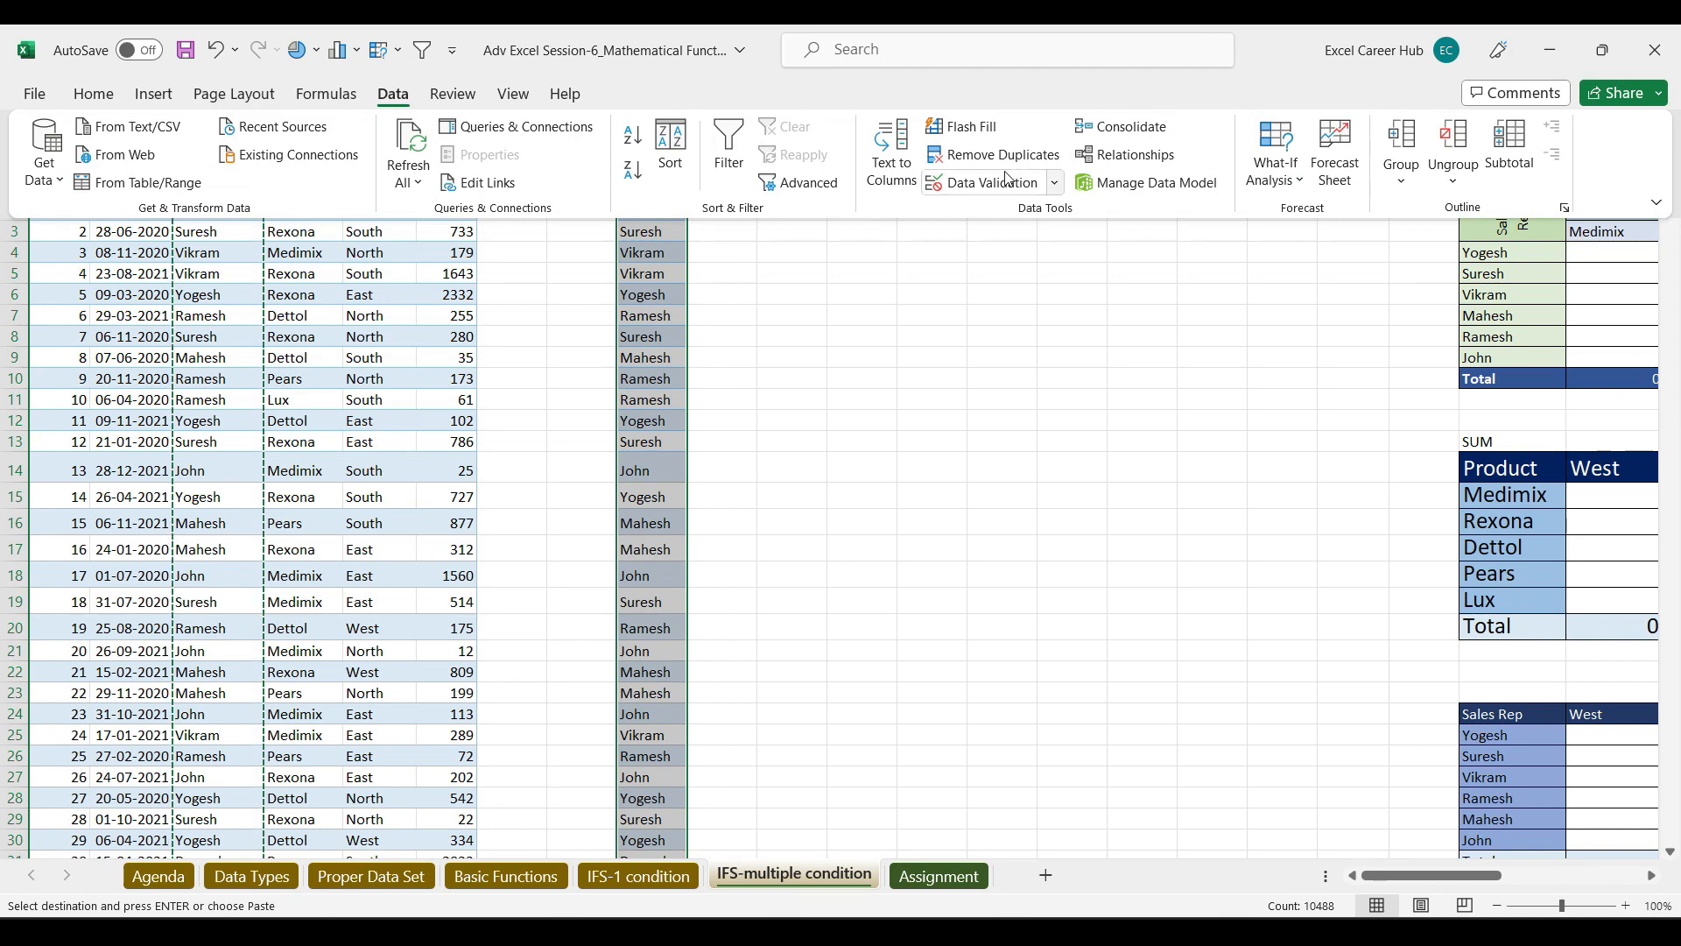
left_click(991, 155)
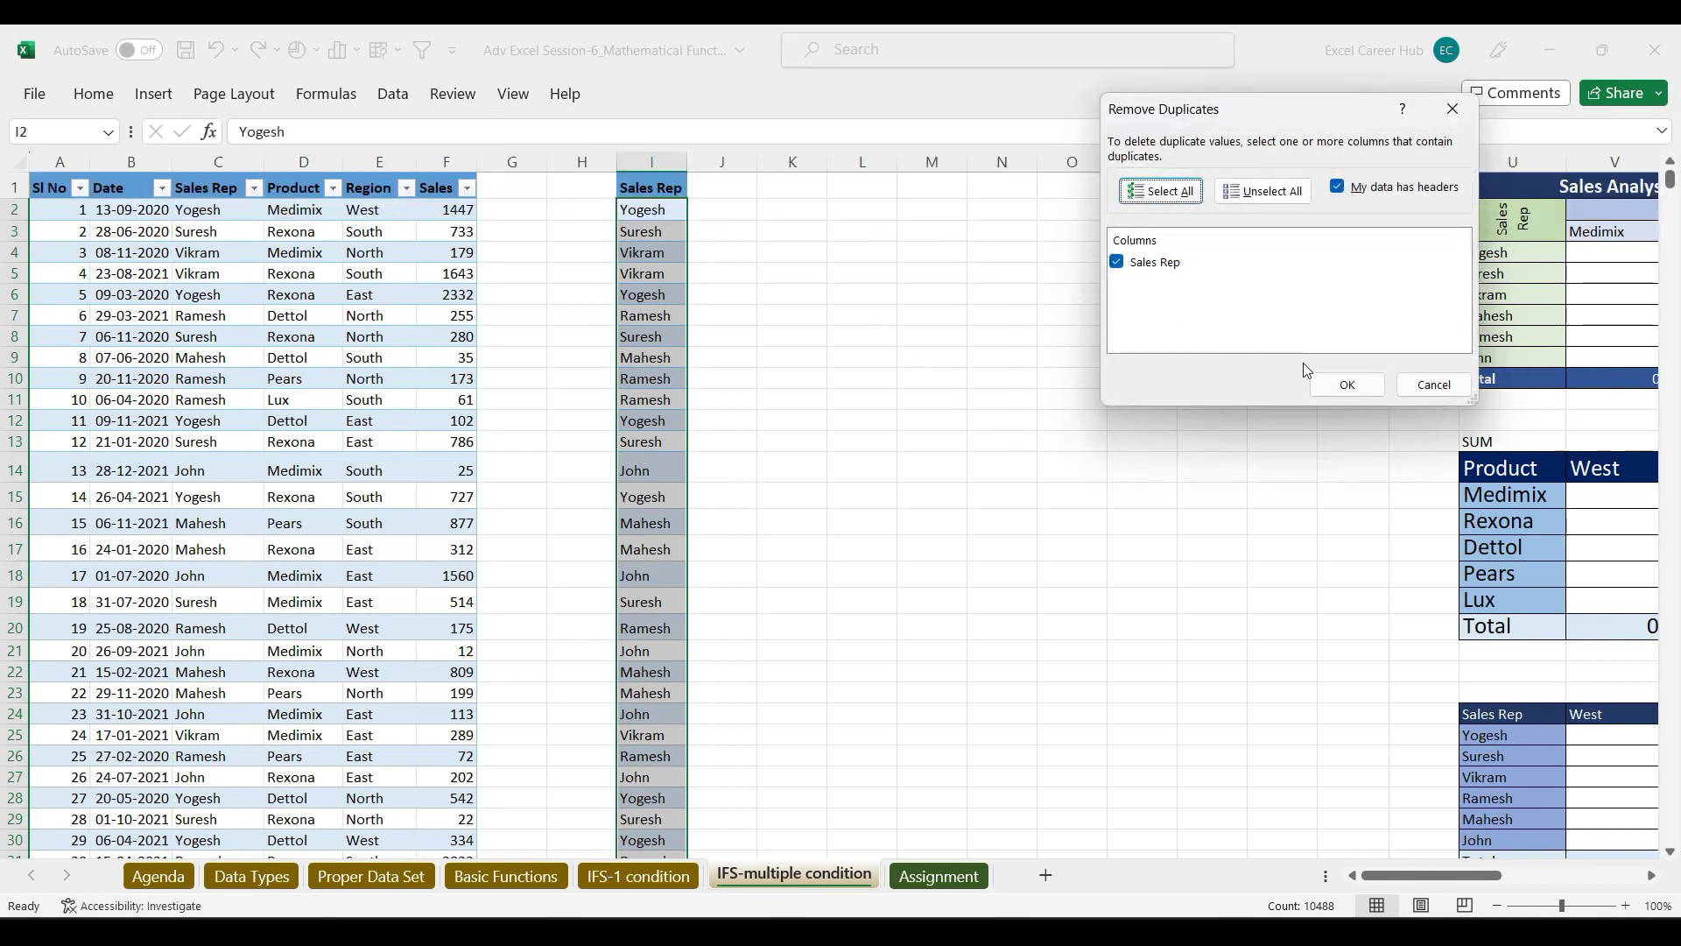
left_click(1348, 389)
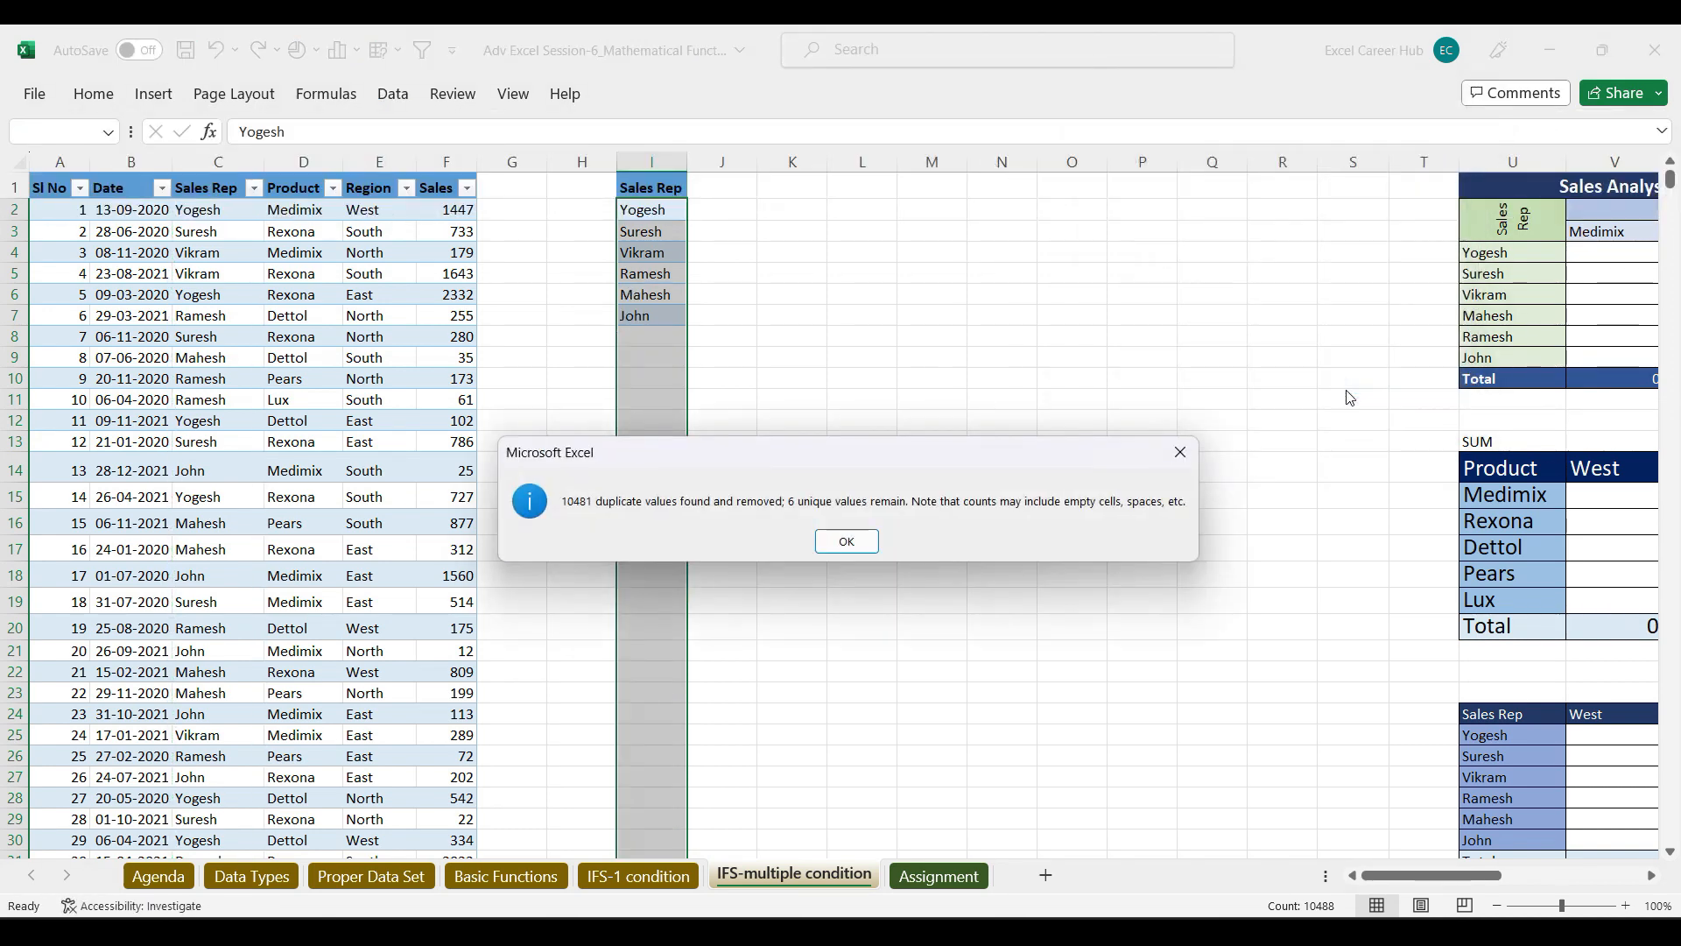
left_click(847, 541)
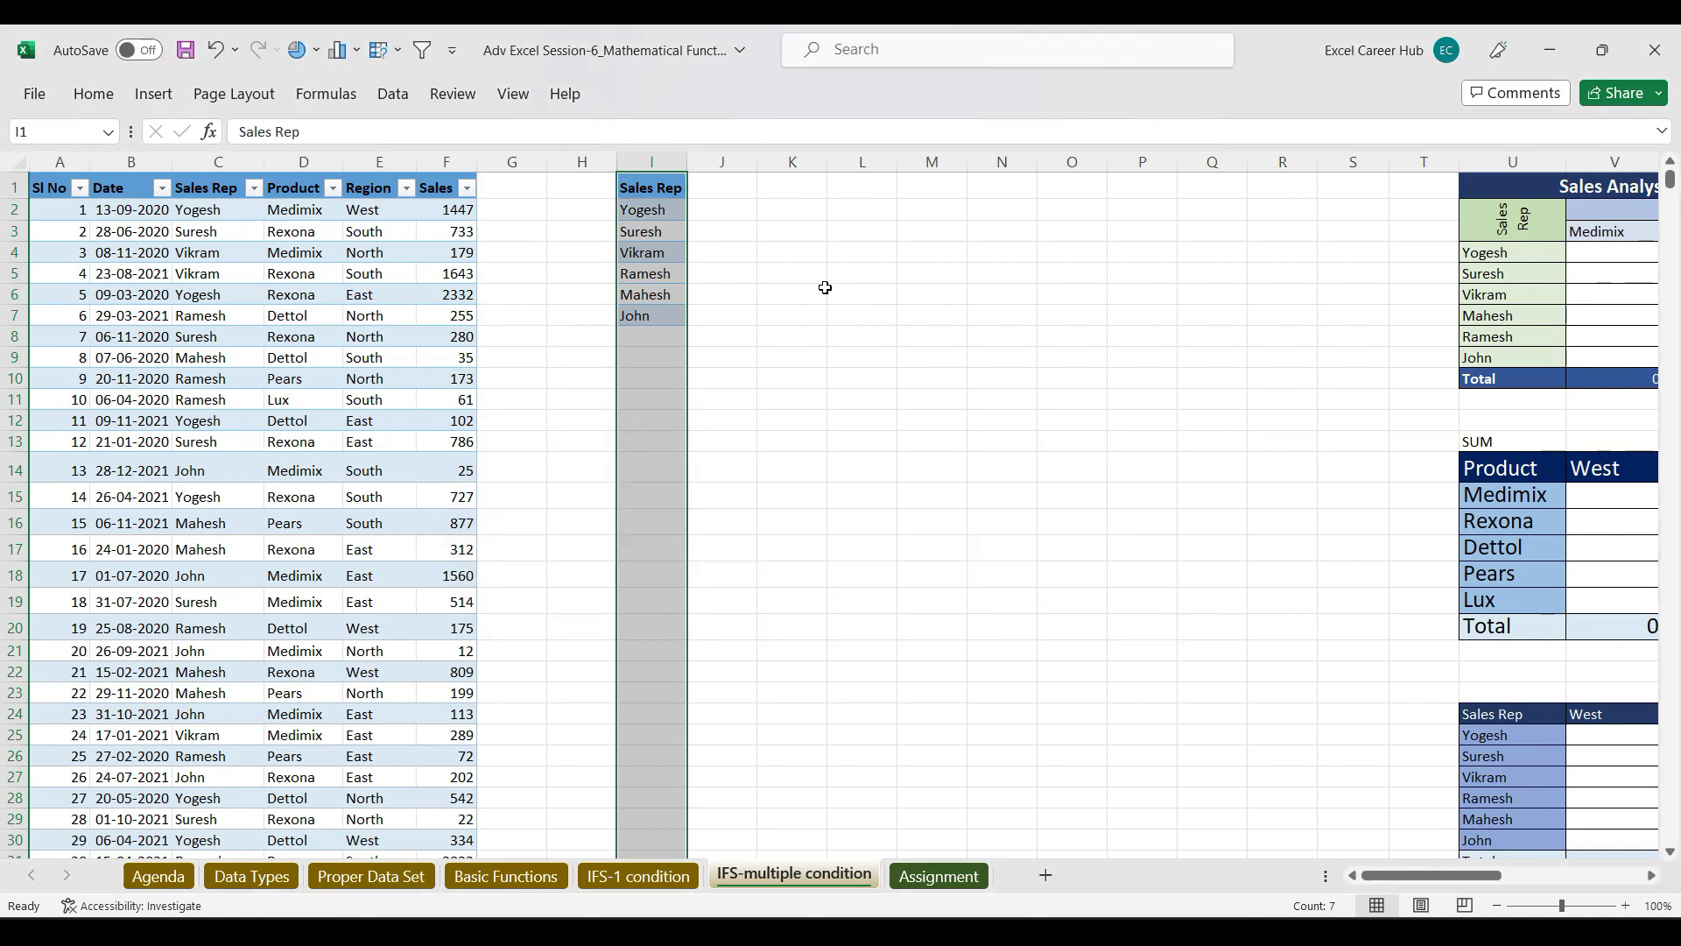
left_click_drag(655, 211, 654, 309)
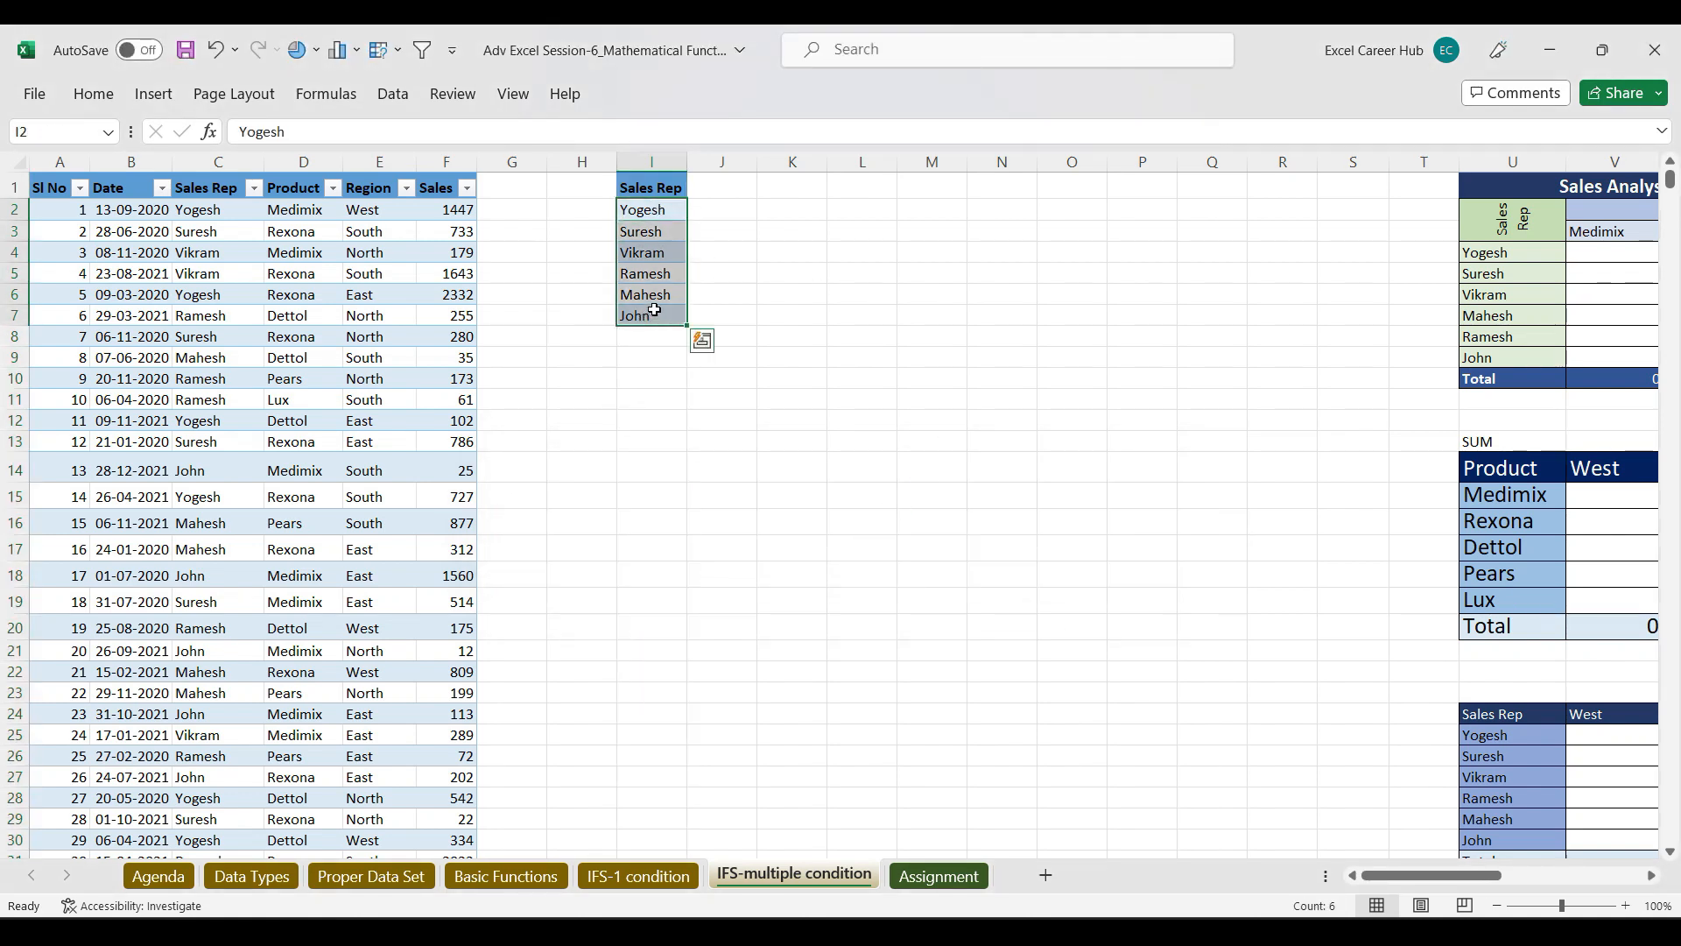
Step: Delete column I together with its list of unique sales reps
left_click(301, 189)
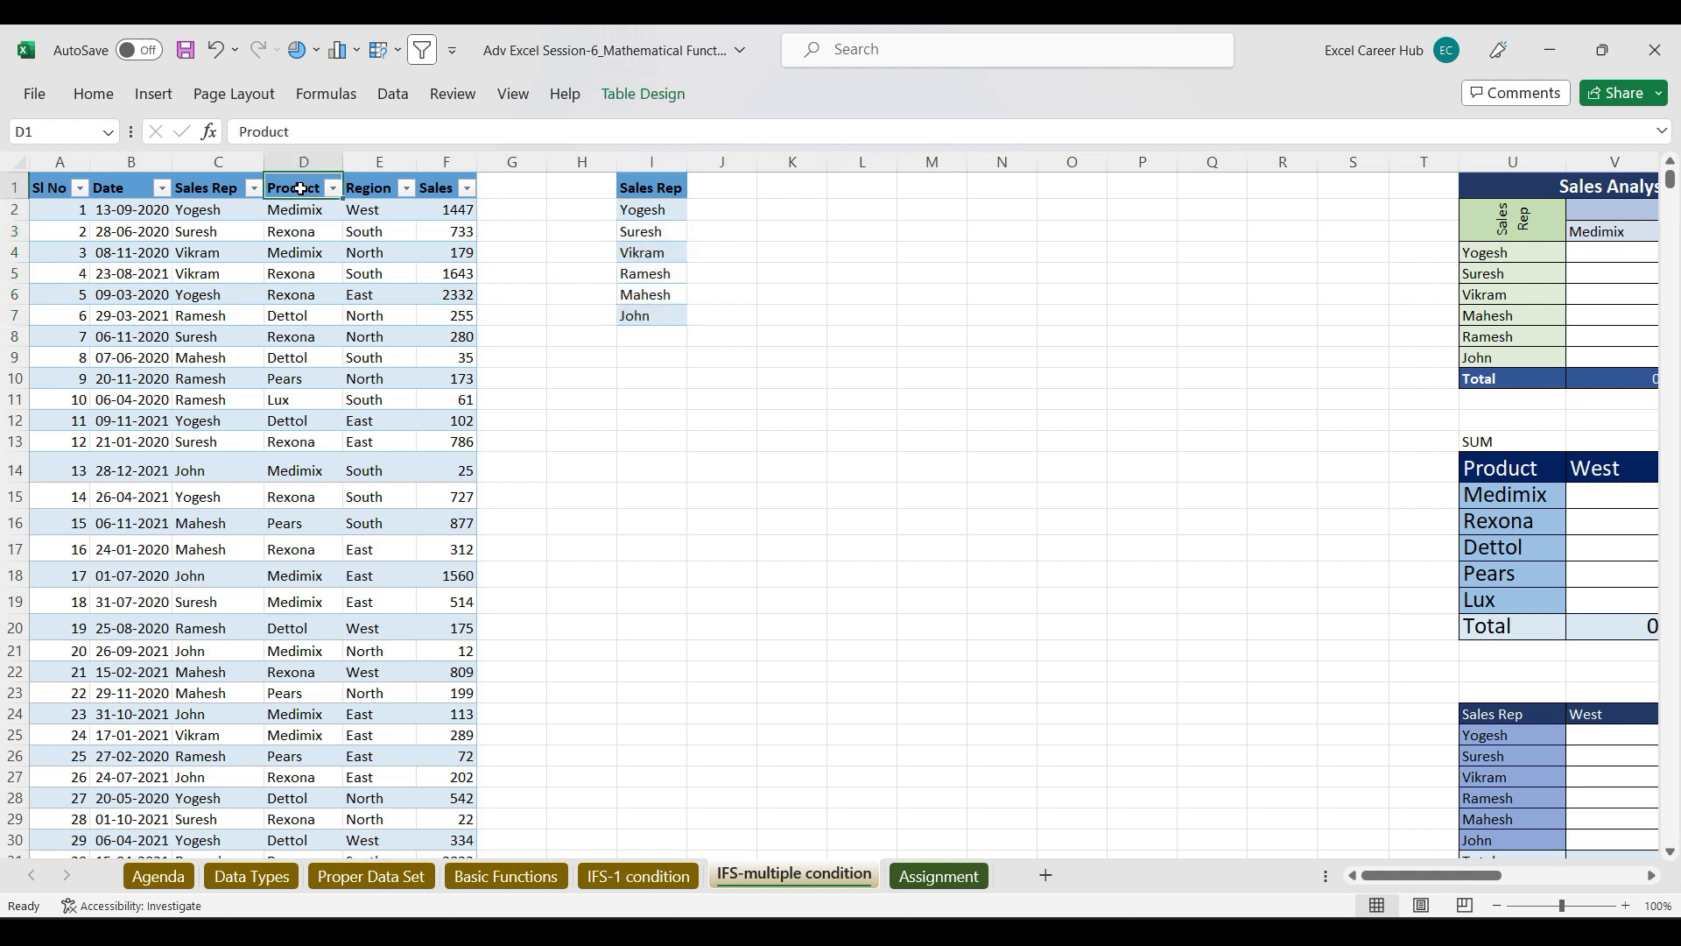
left_click(639, 160)
key("ctrl+minus")
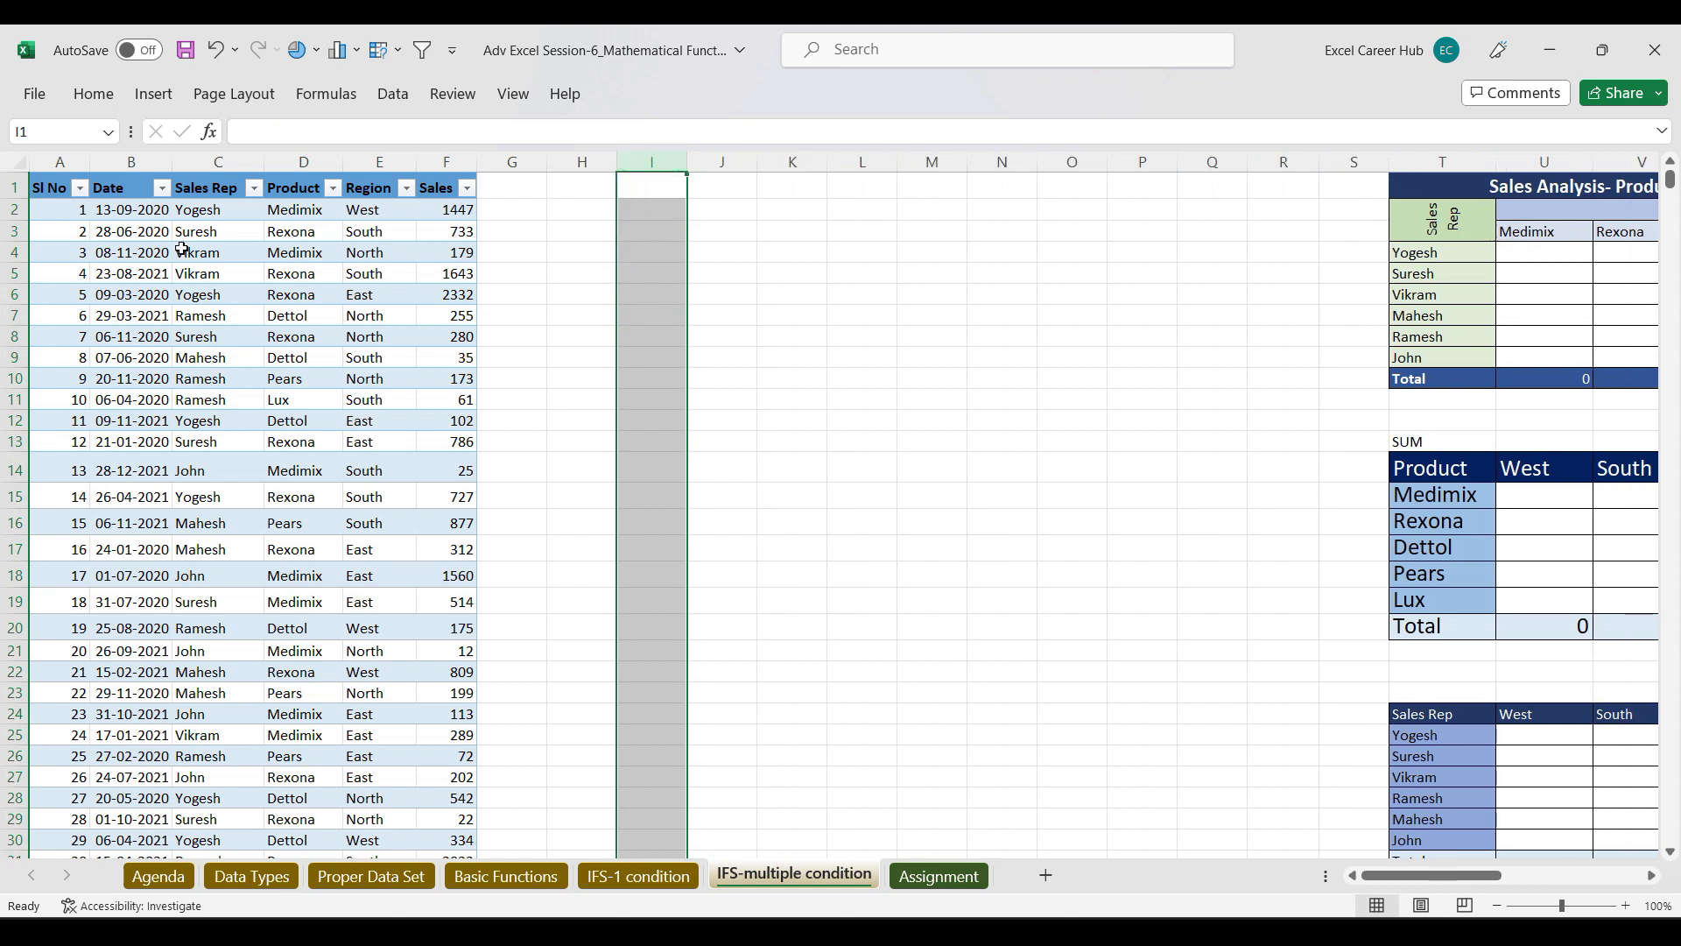
Step: Copy the full Sales Rep column from C1 down and paste it into the empty column starting at I1
left_click(213, 187)
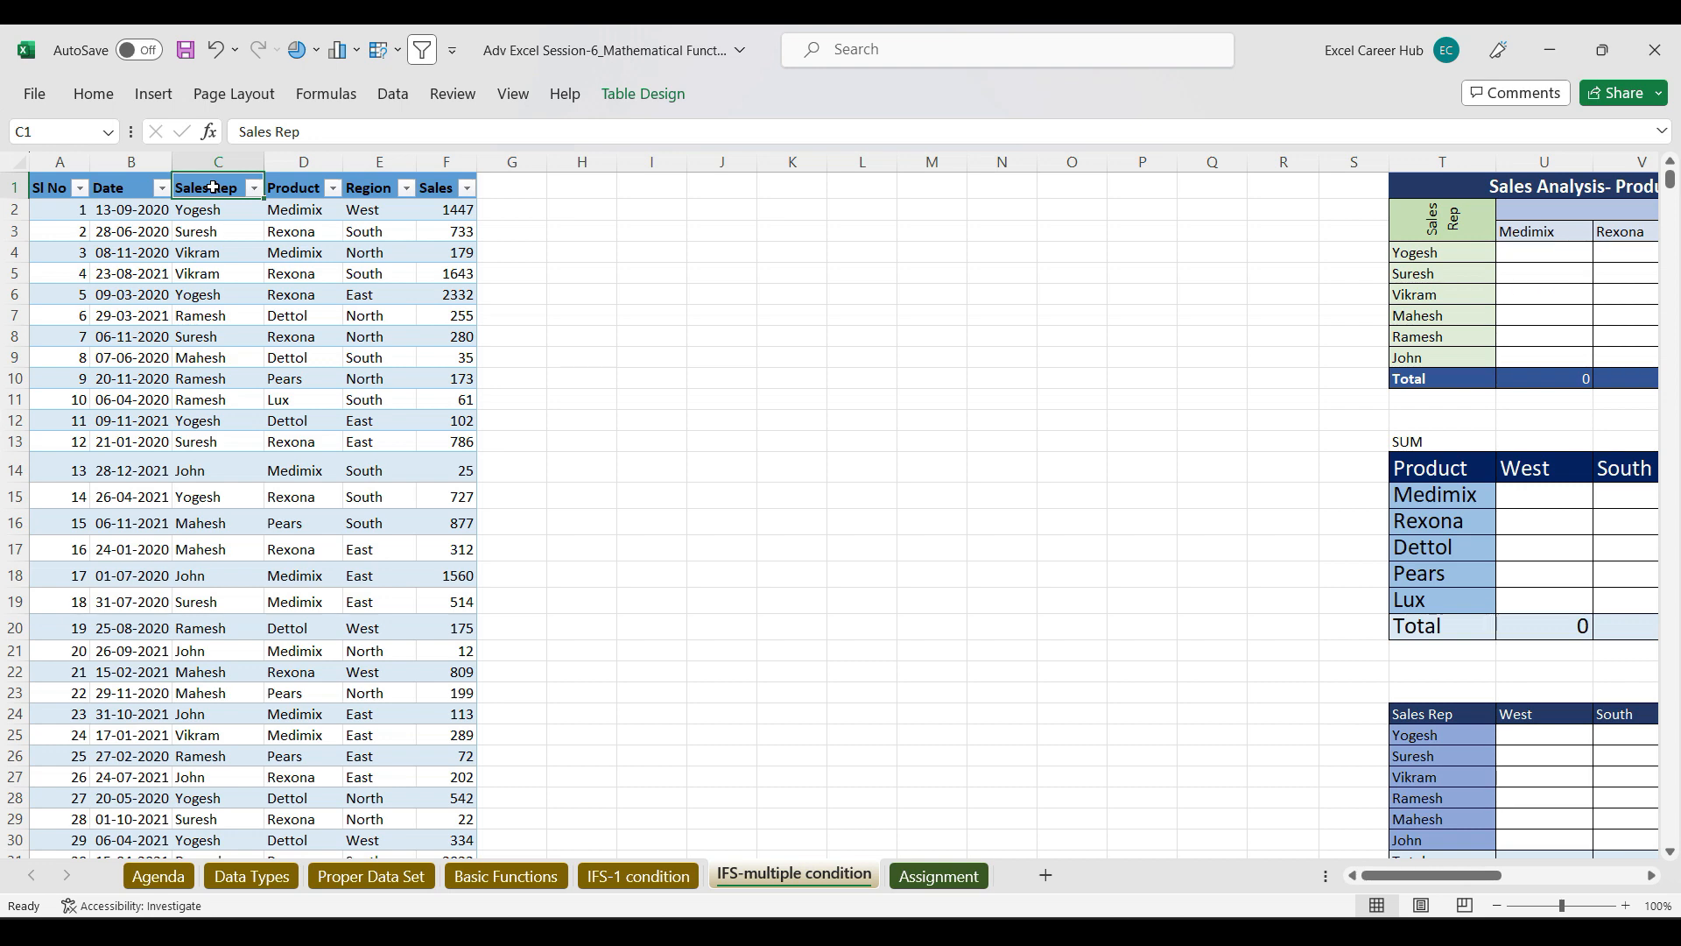
key("ctrl+shift+Down")
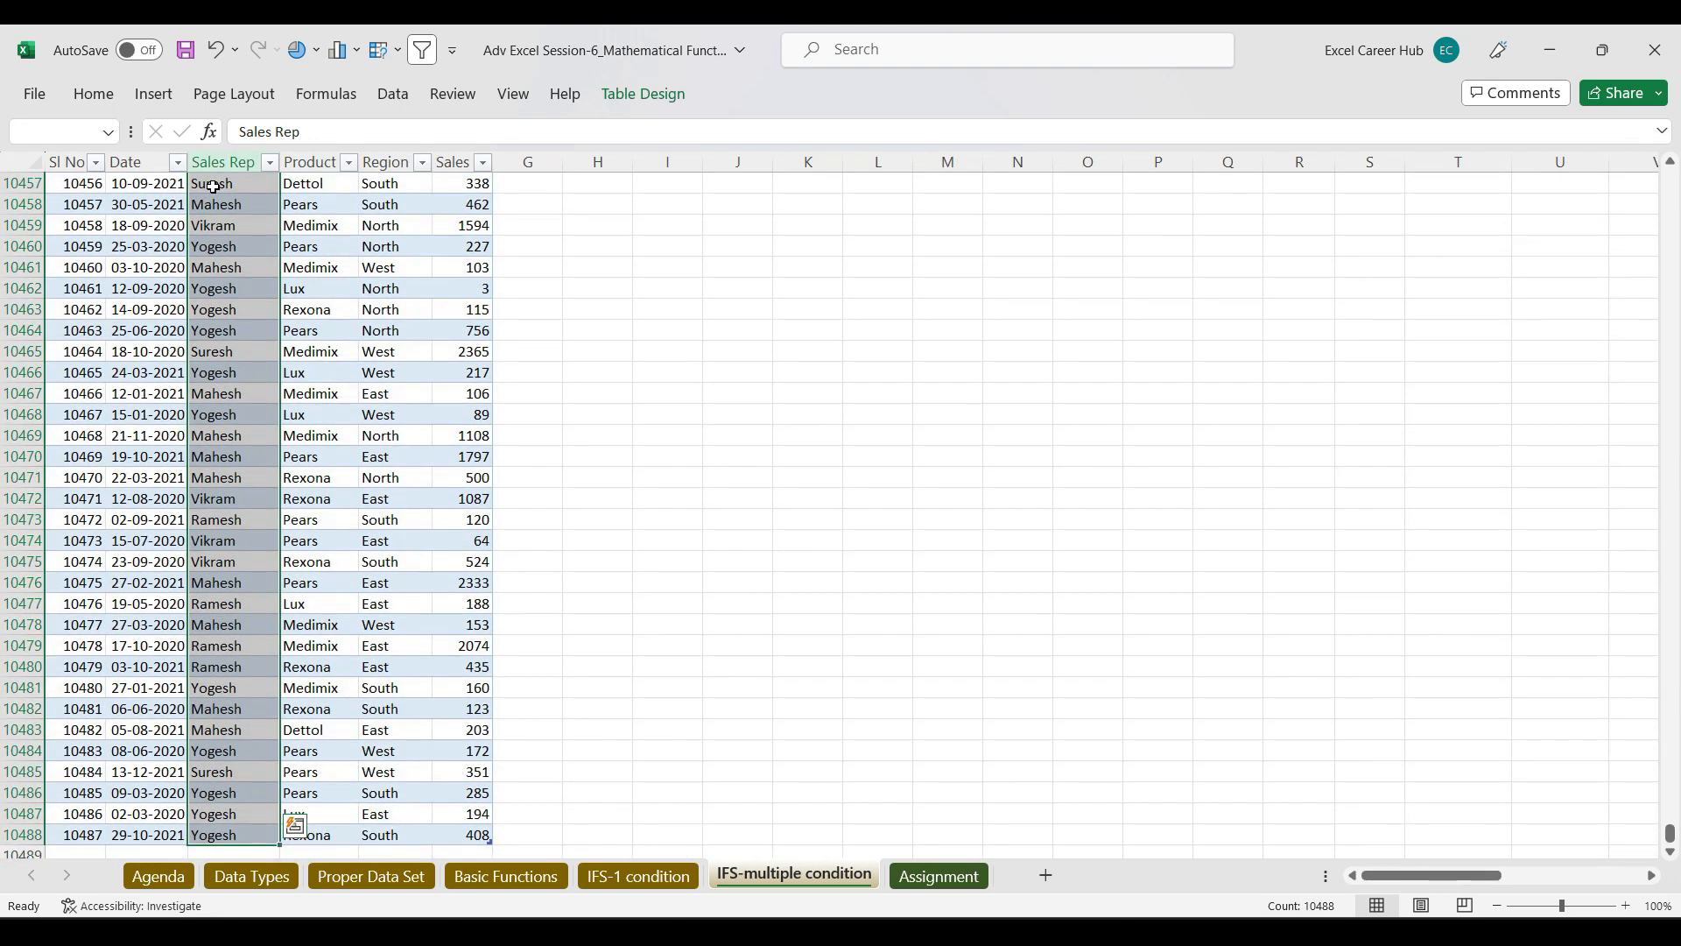
key("ctrl+c")
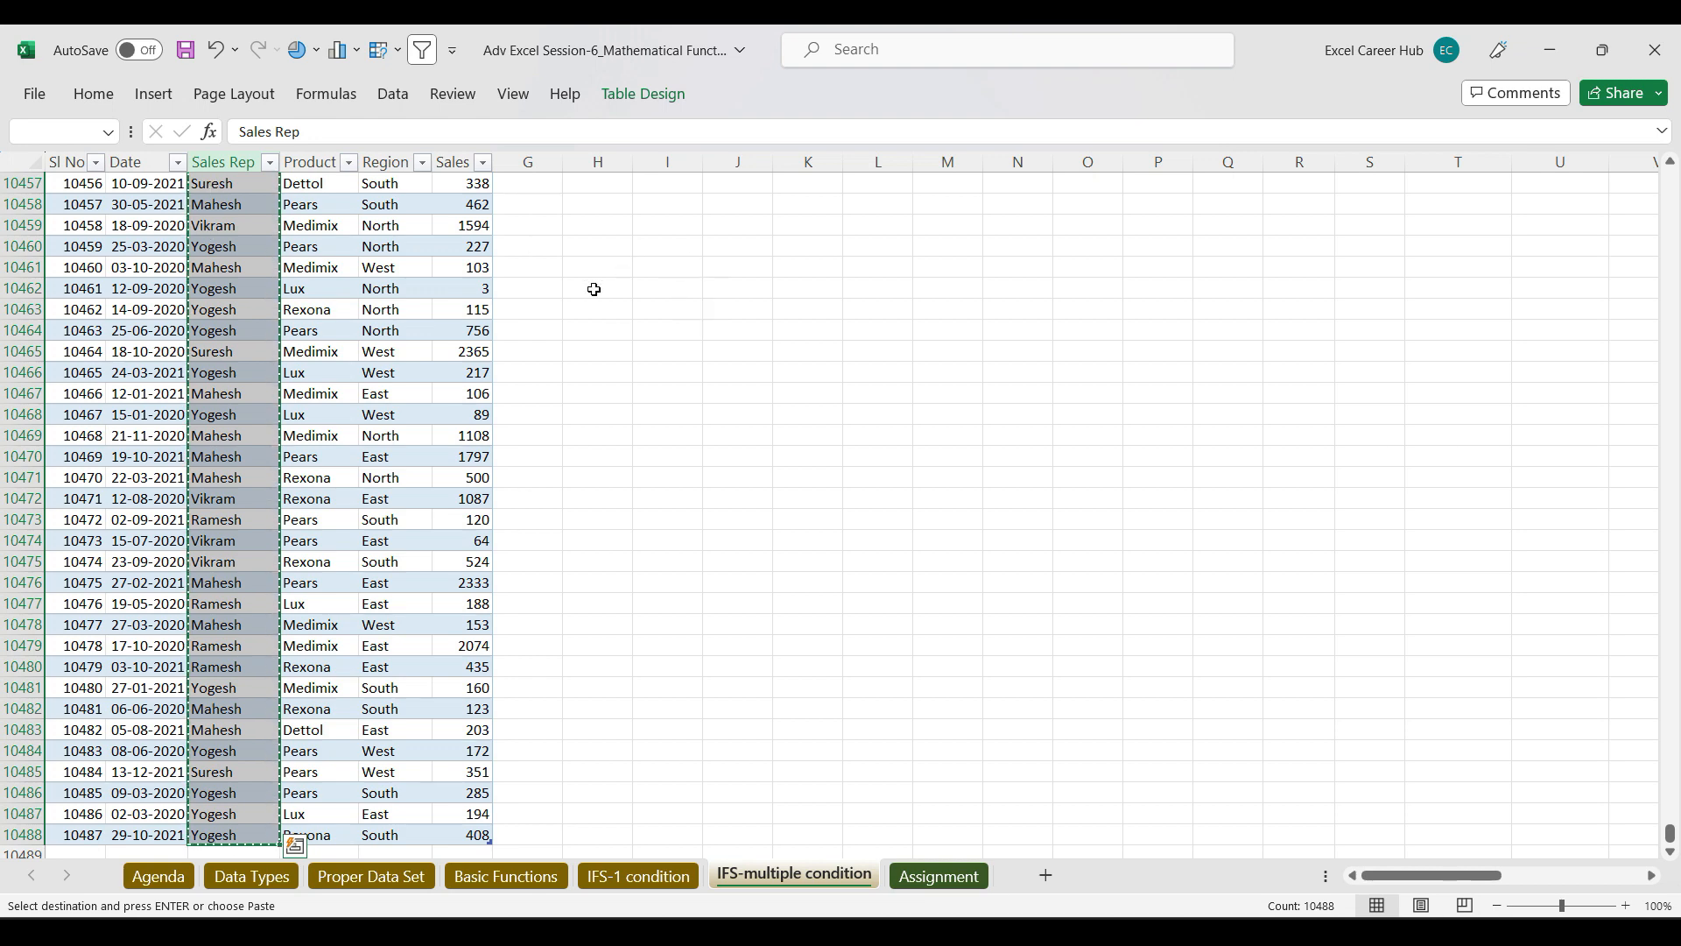
key("ctrl+BackSpace")
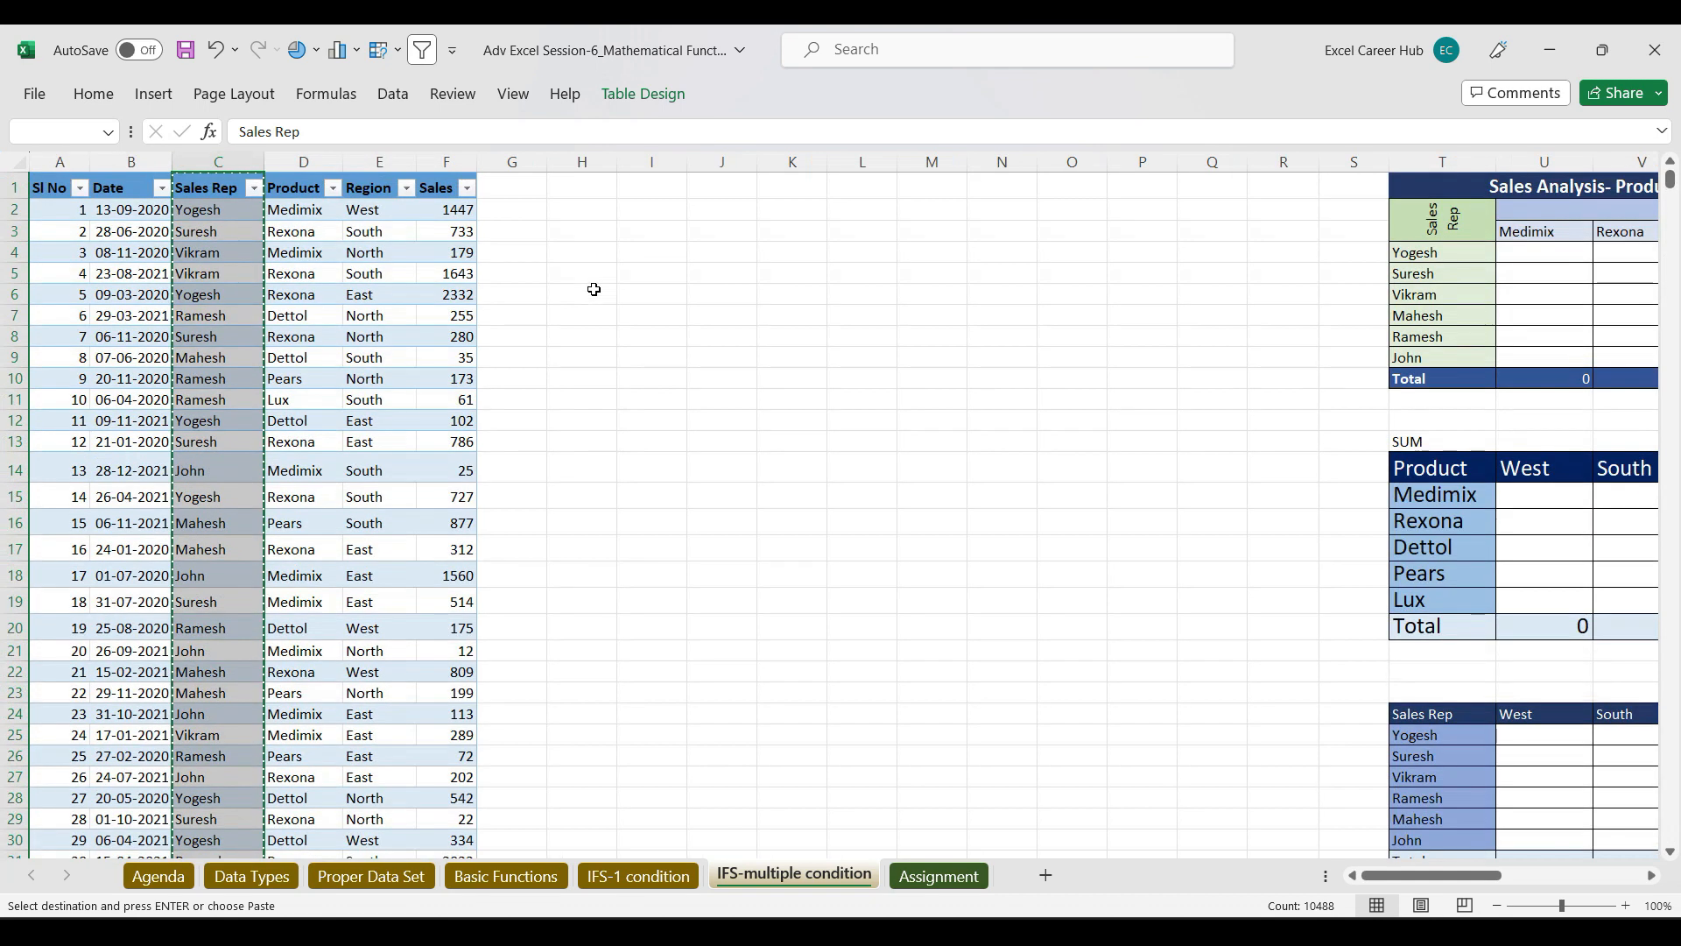
left_click(653, 186)
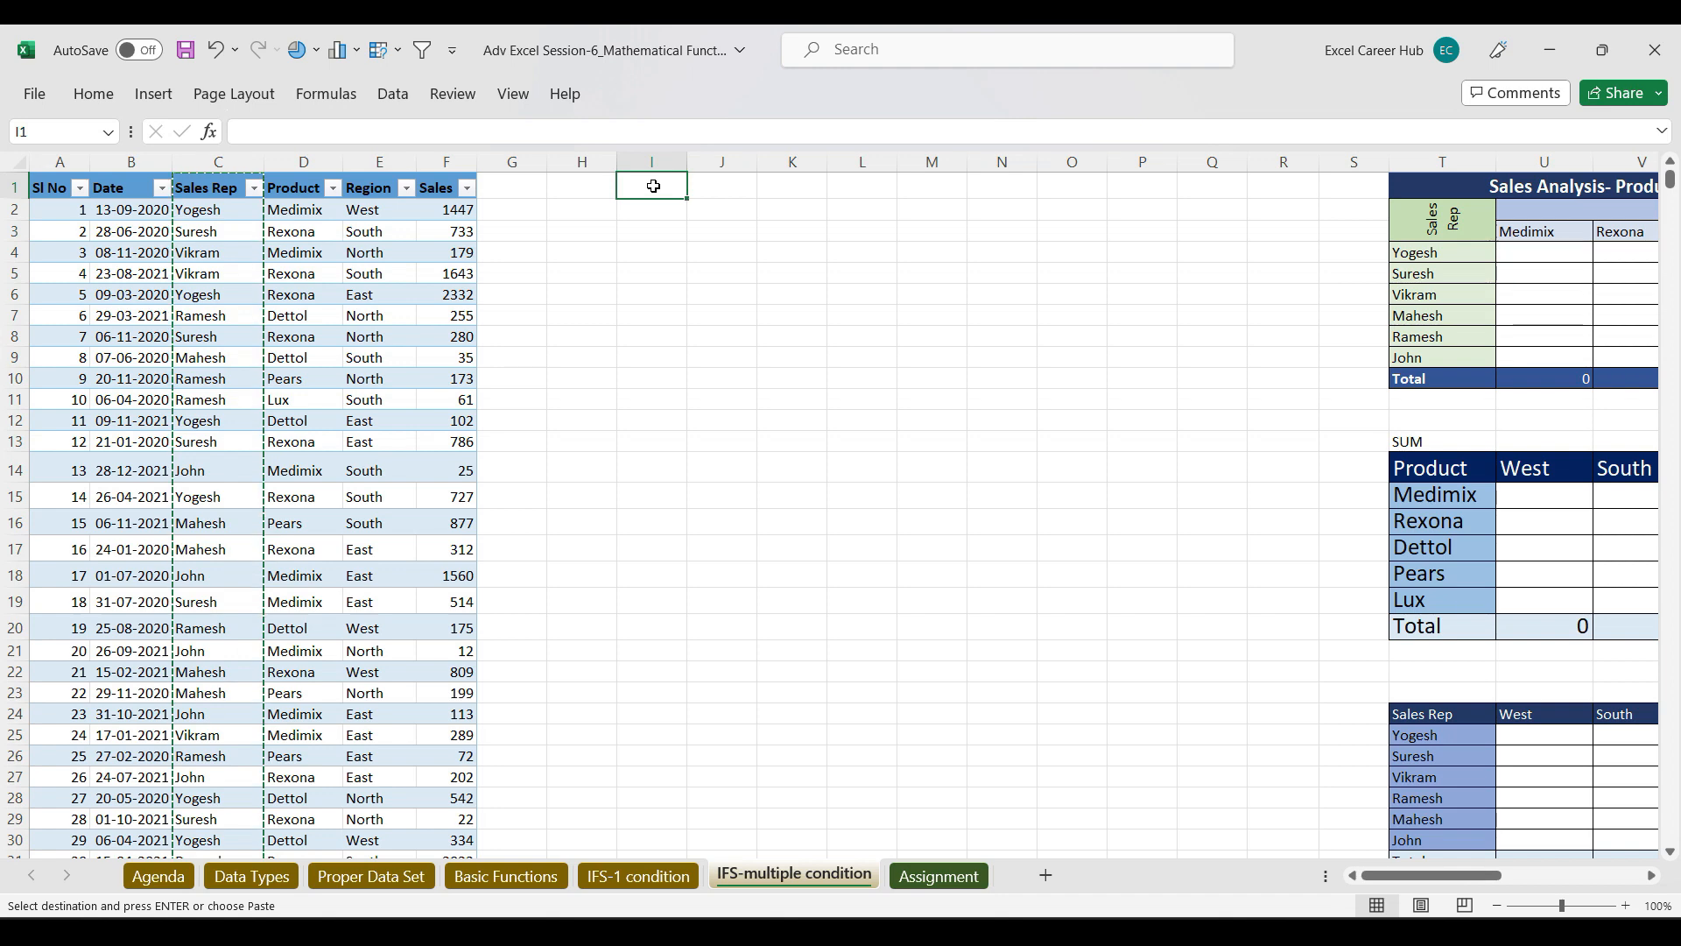
key("ctrl+v")
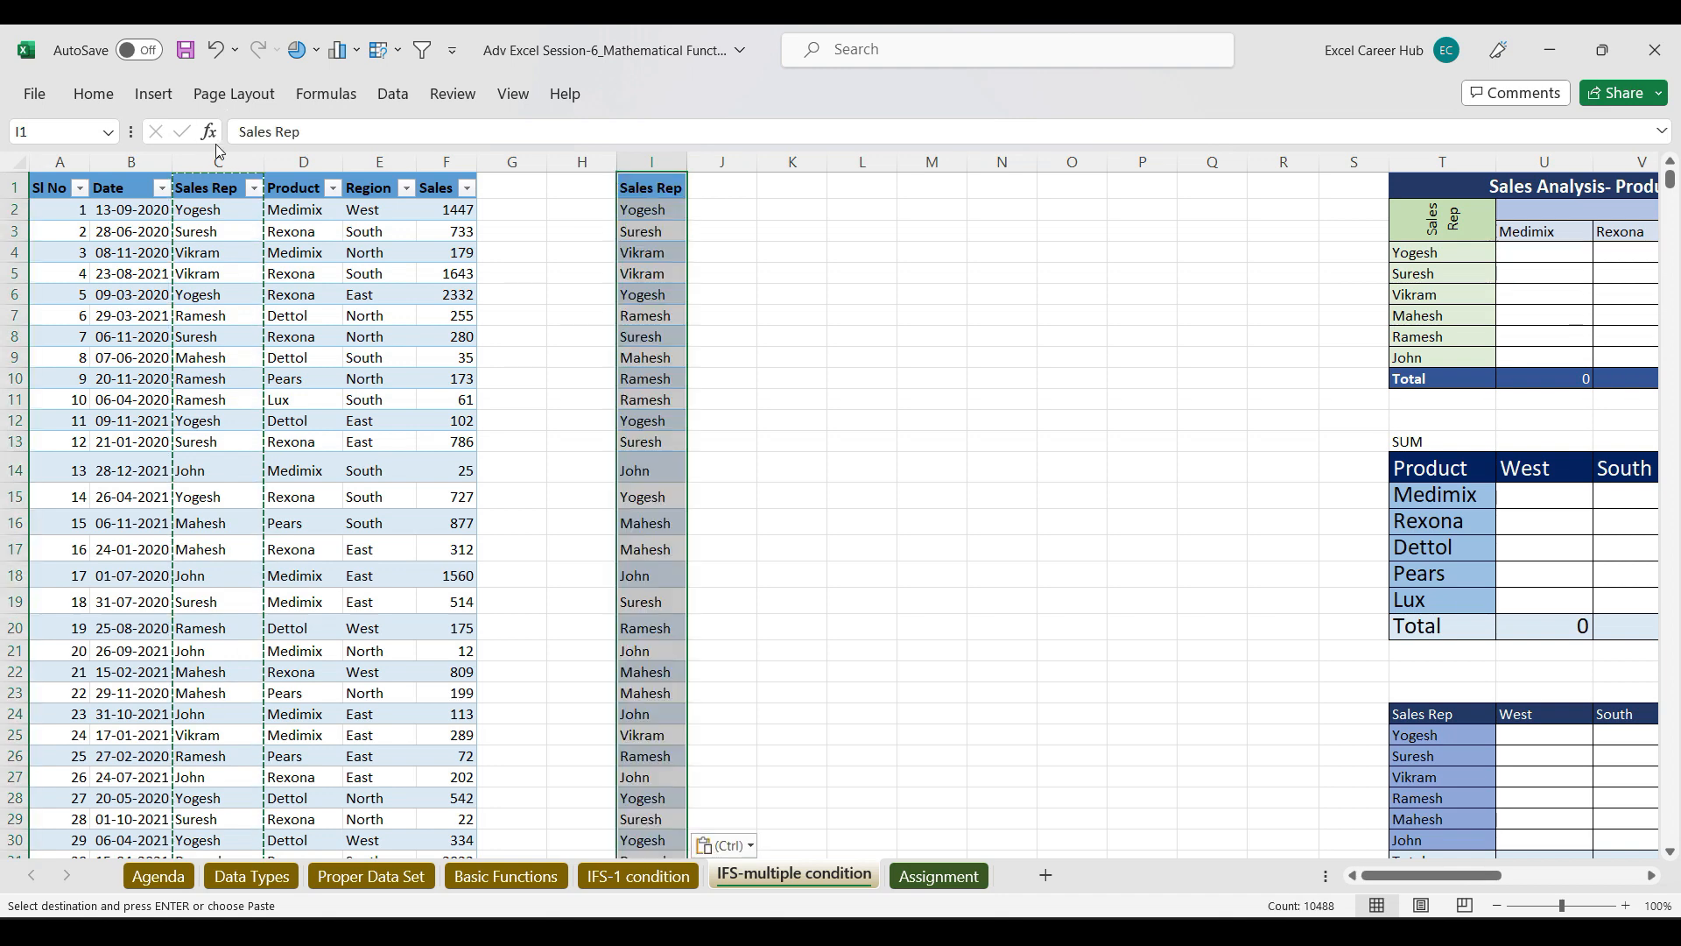
Step: Reduce the Sales Rep copy in column I to unique names with Remove Duplicates, keeping the header row
left_click(393, 93)
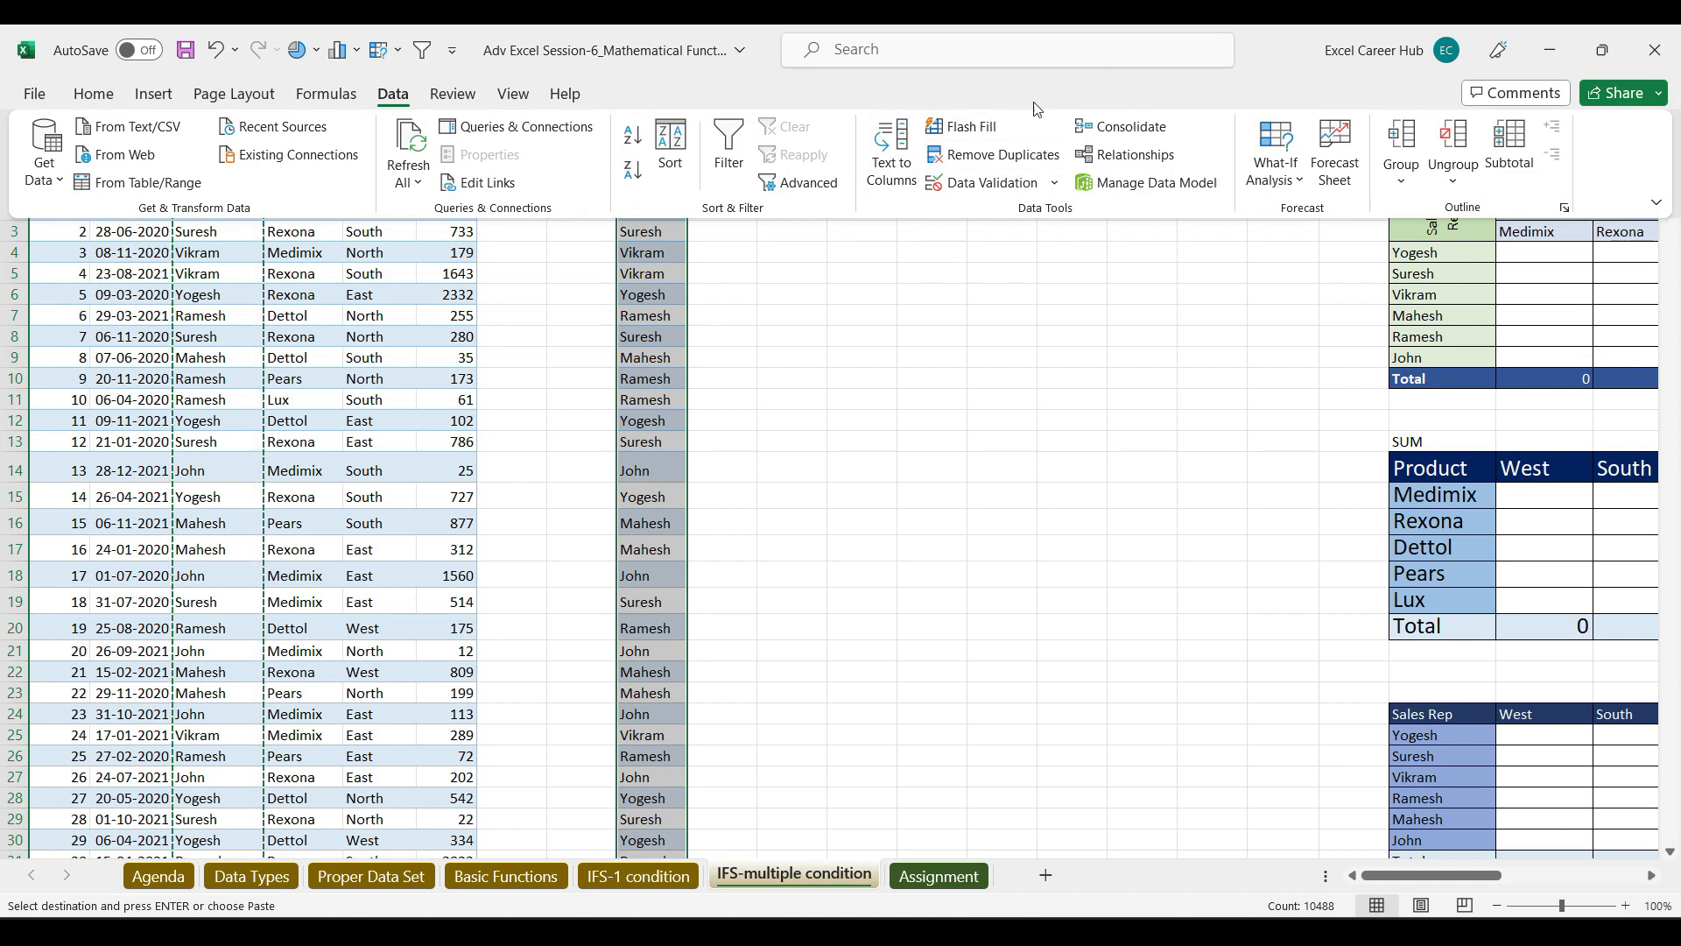
left_click(977, 161)
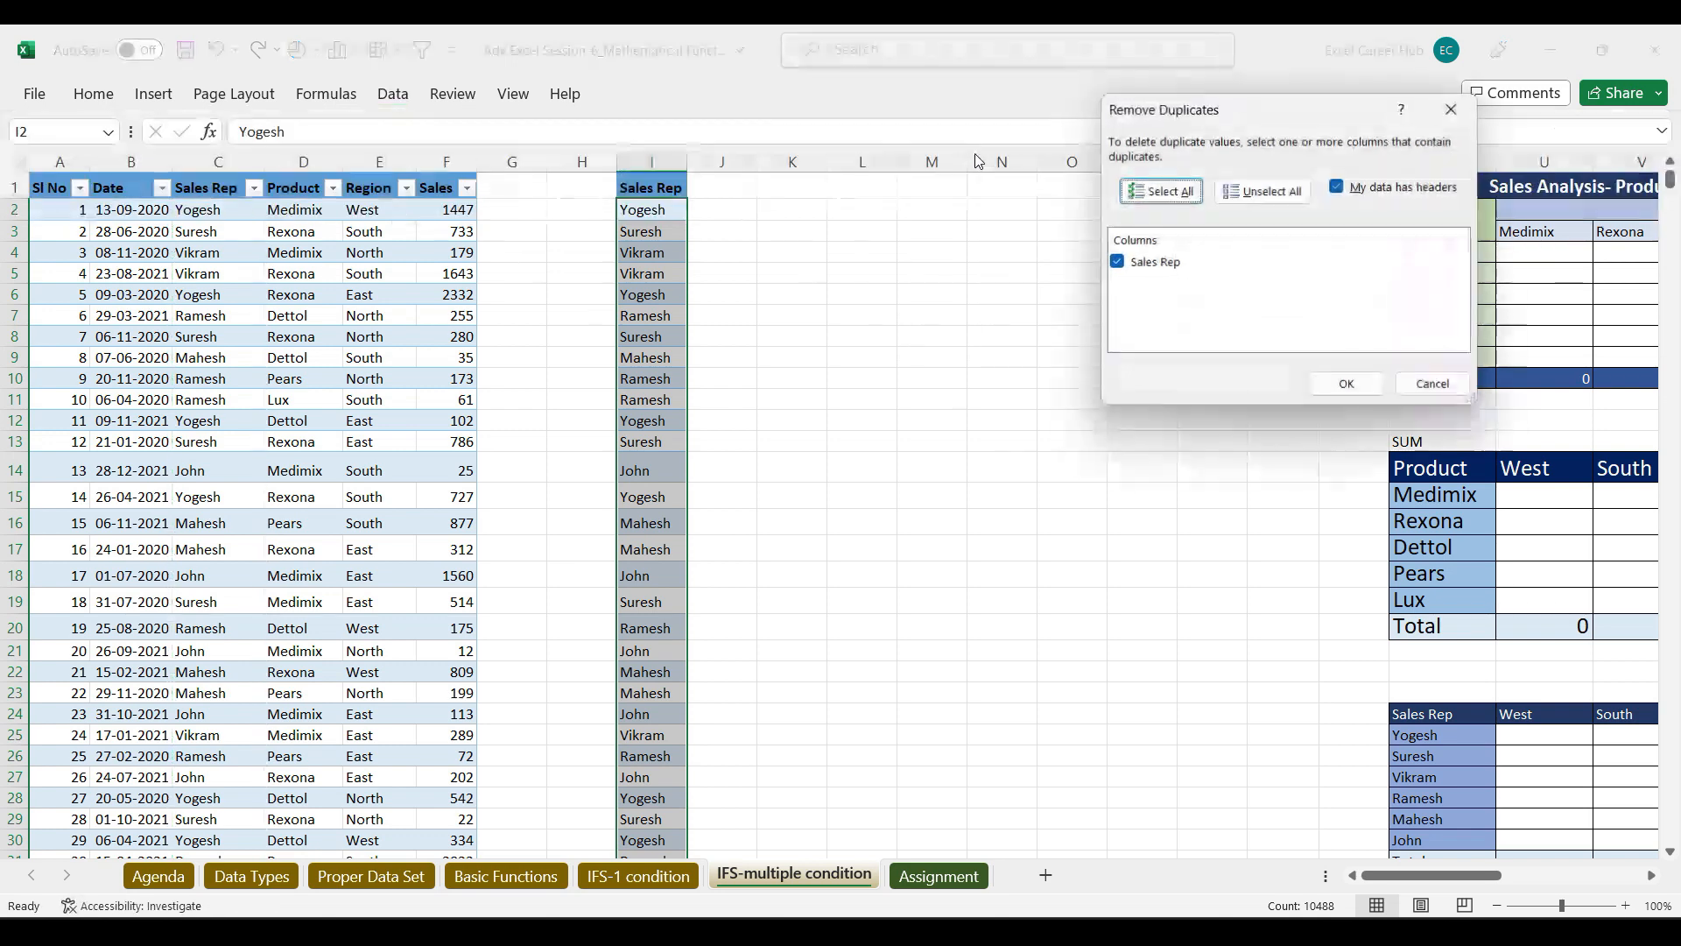
left_click(1346, 384)
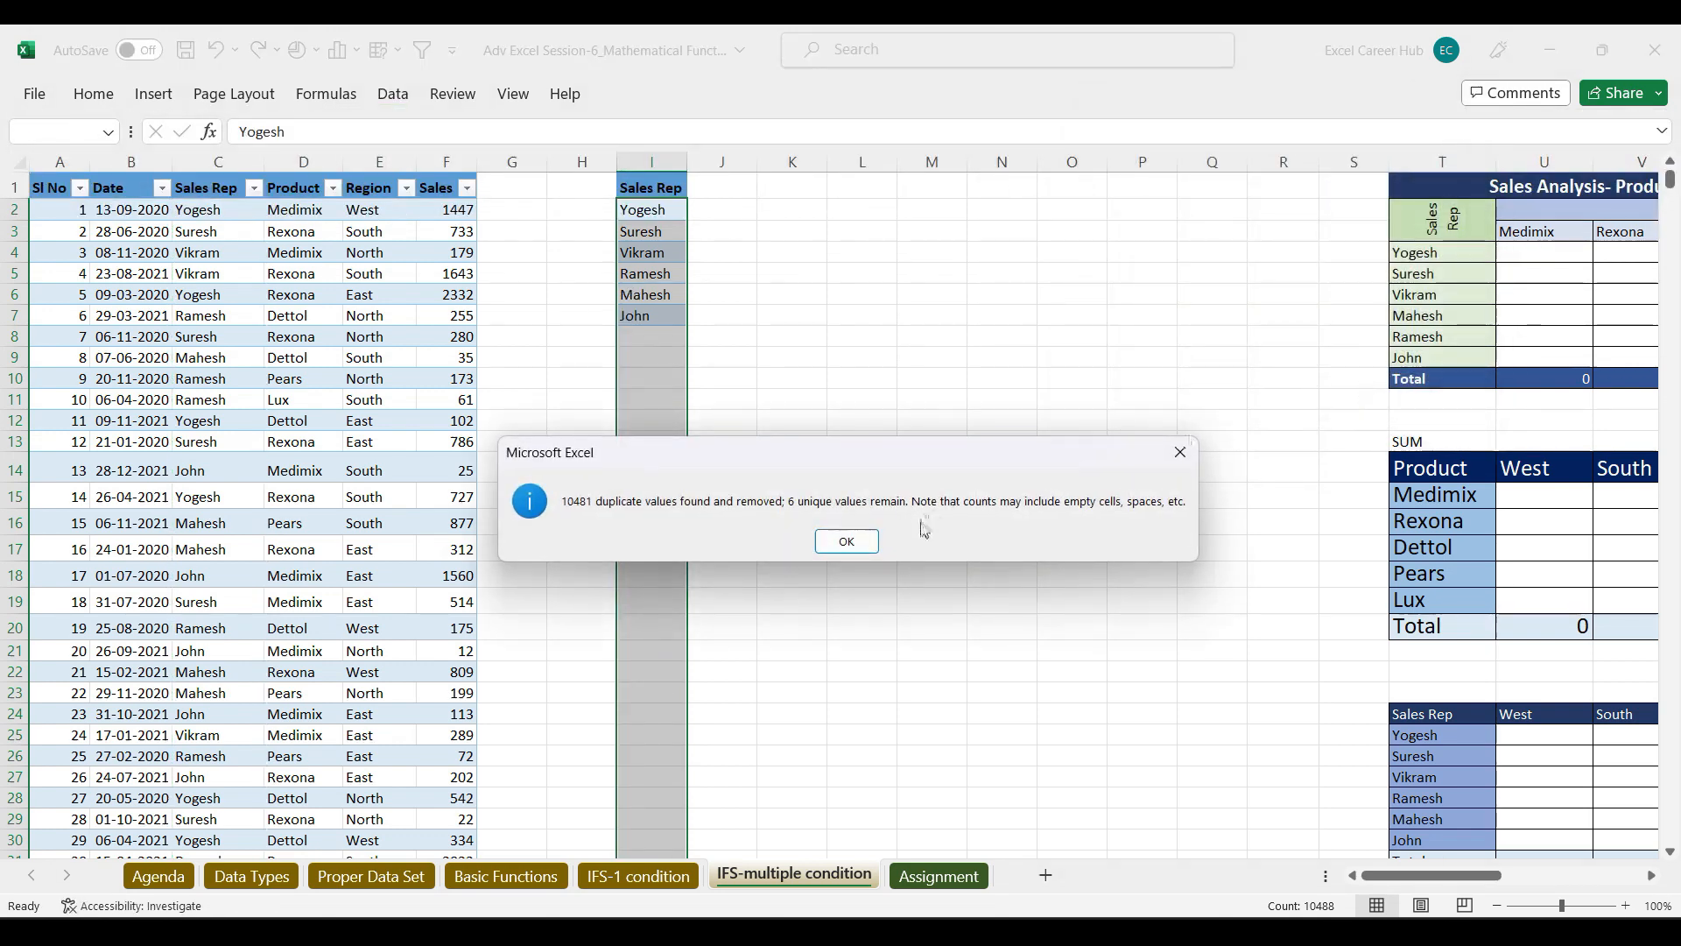
left_click(846, 541)
left_click_drag(671, 206, 679, 327)
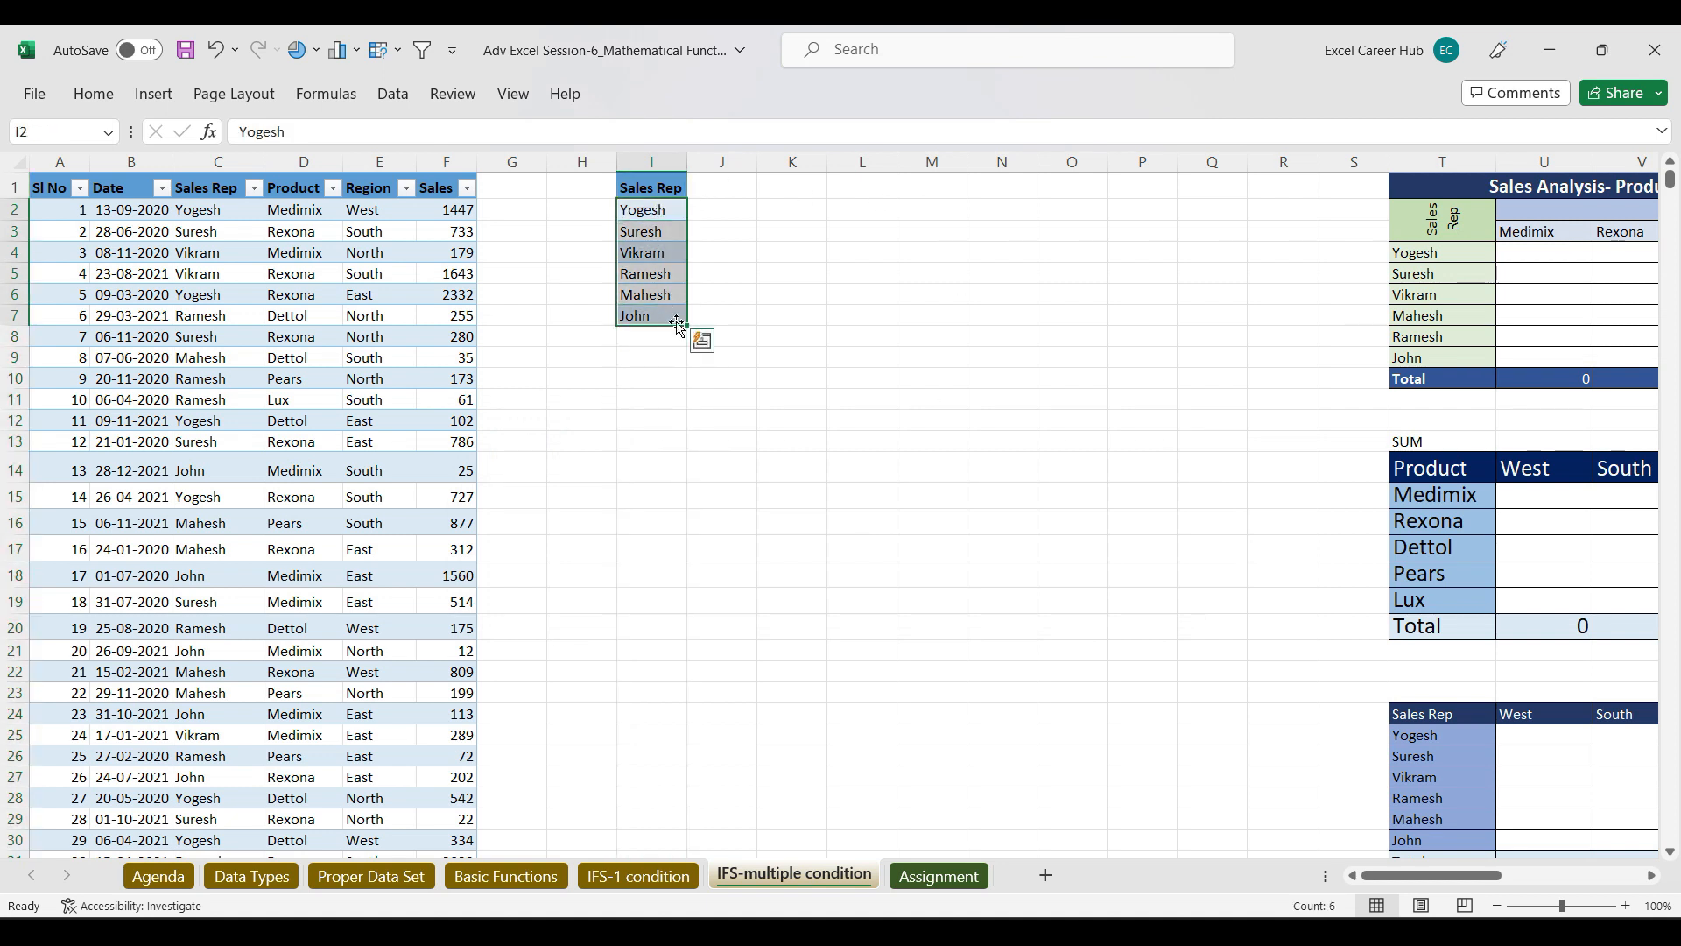
left_click(400, 101)
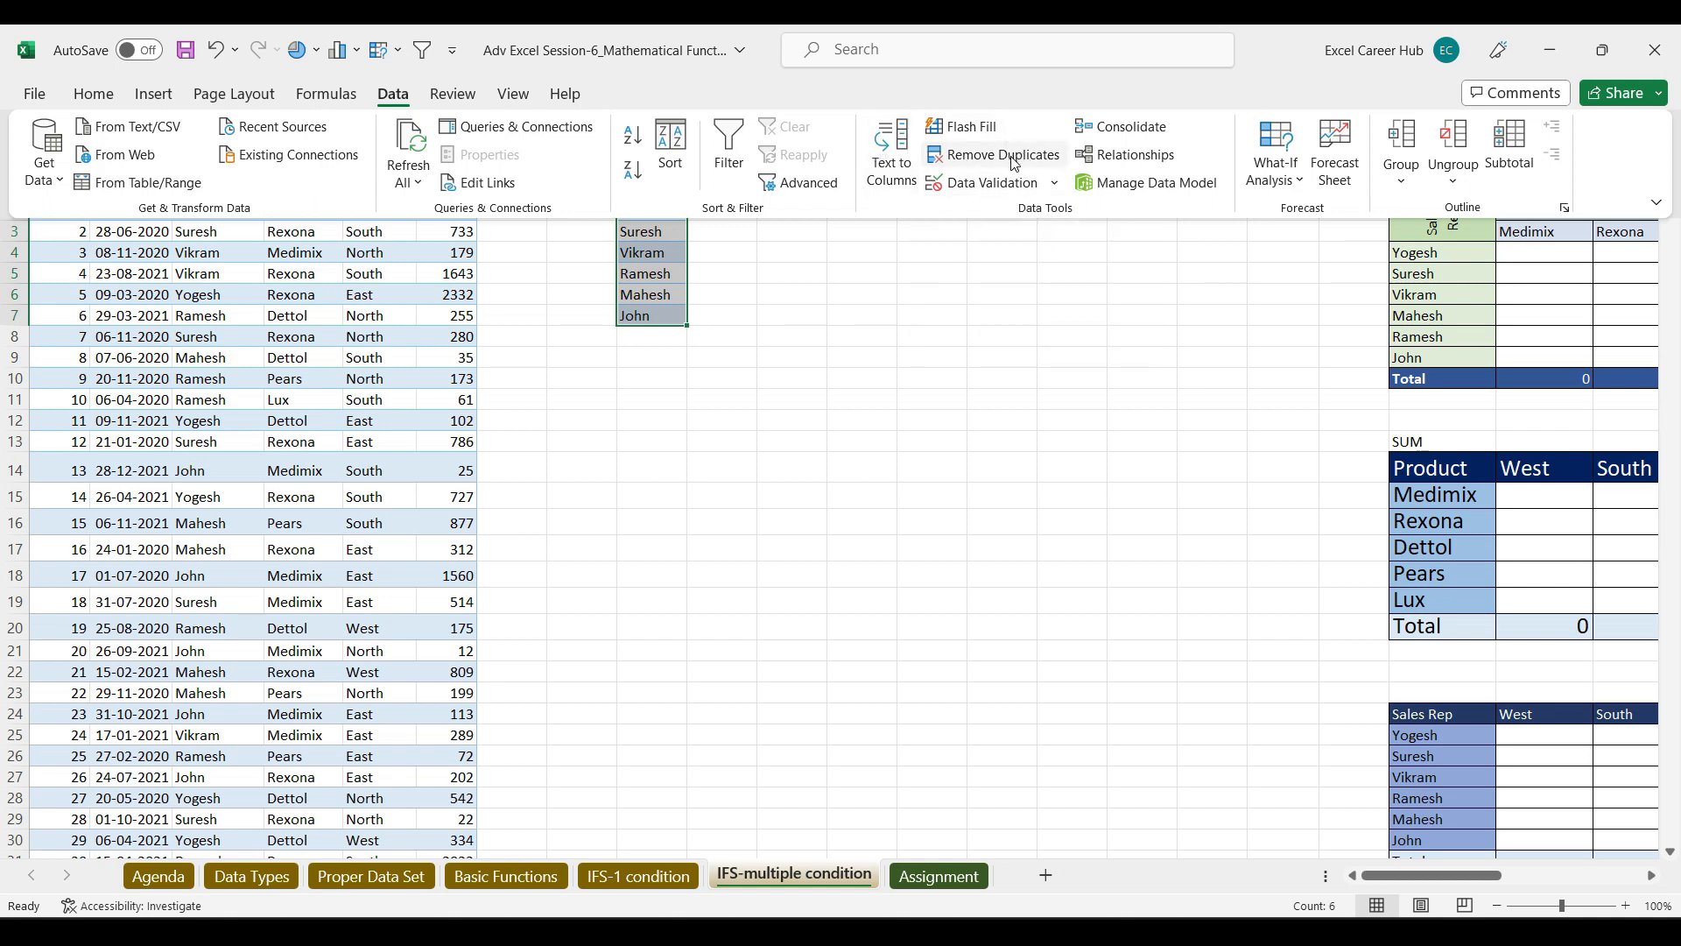
left_click(886, 560)
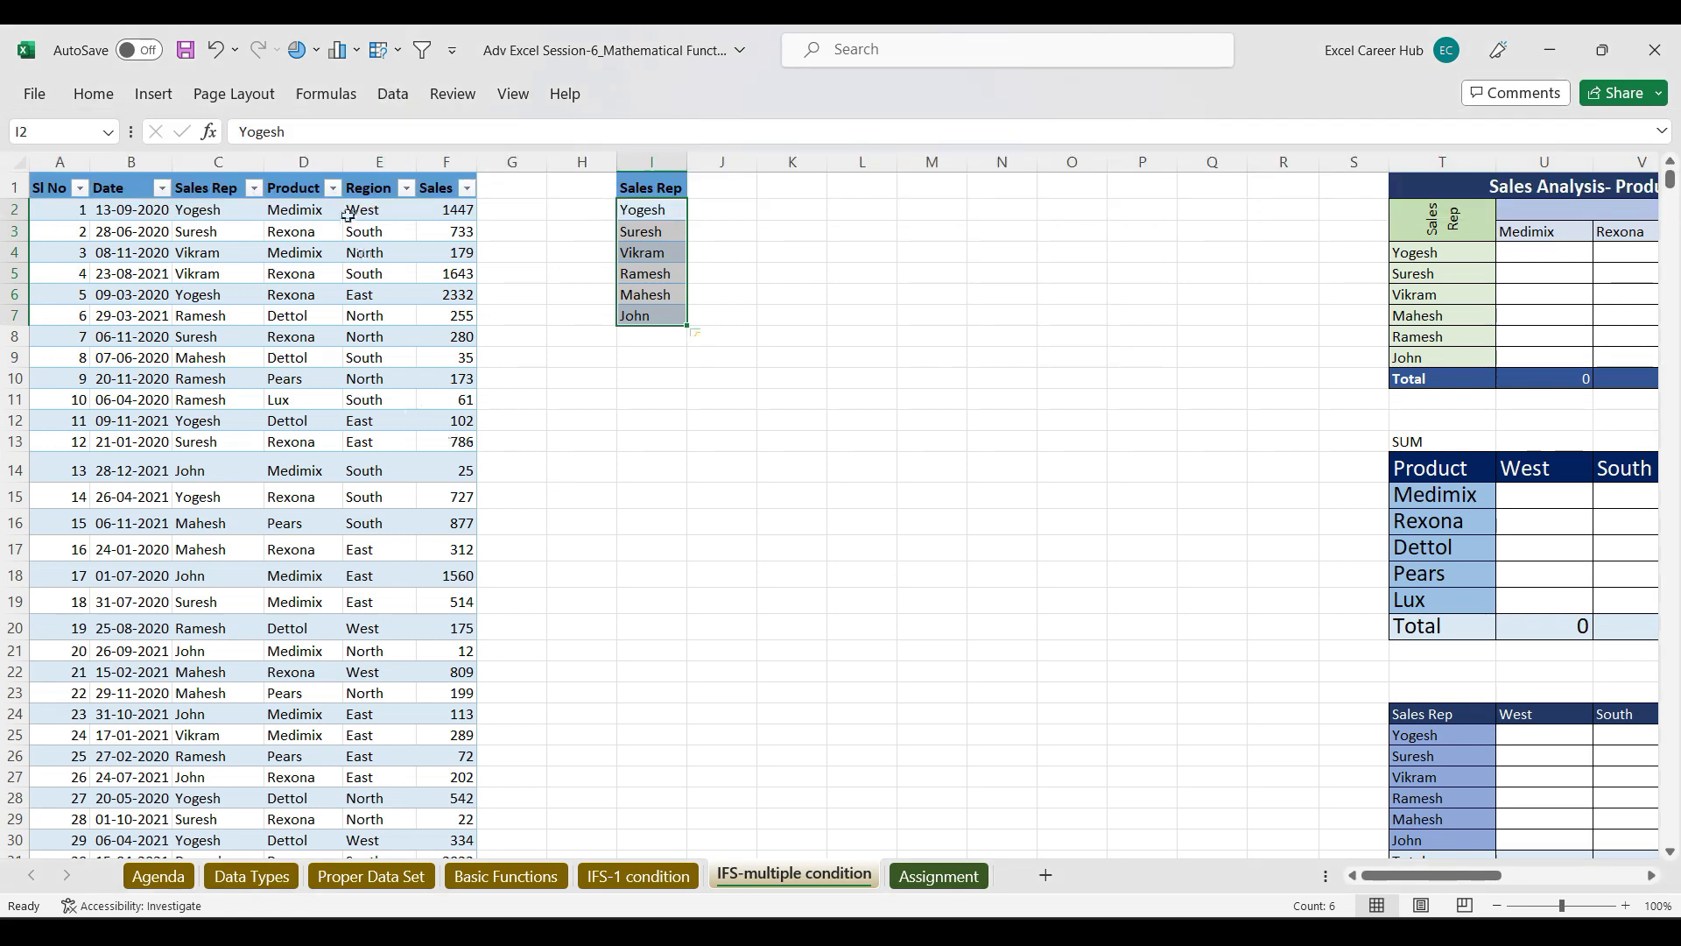
Step: Copy the entire Product column of the data table, header included, and paste it at Q1
left_click(296, 189)
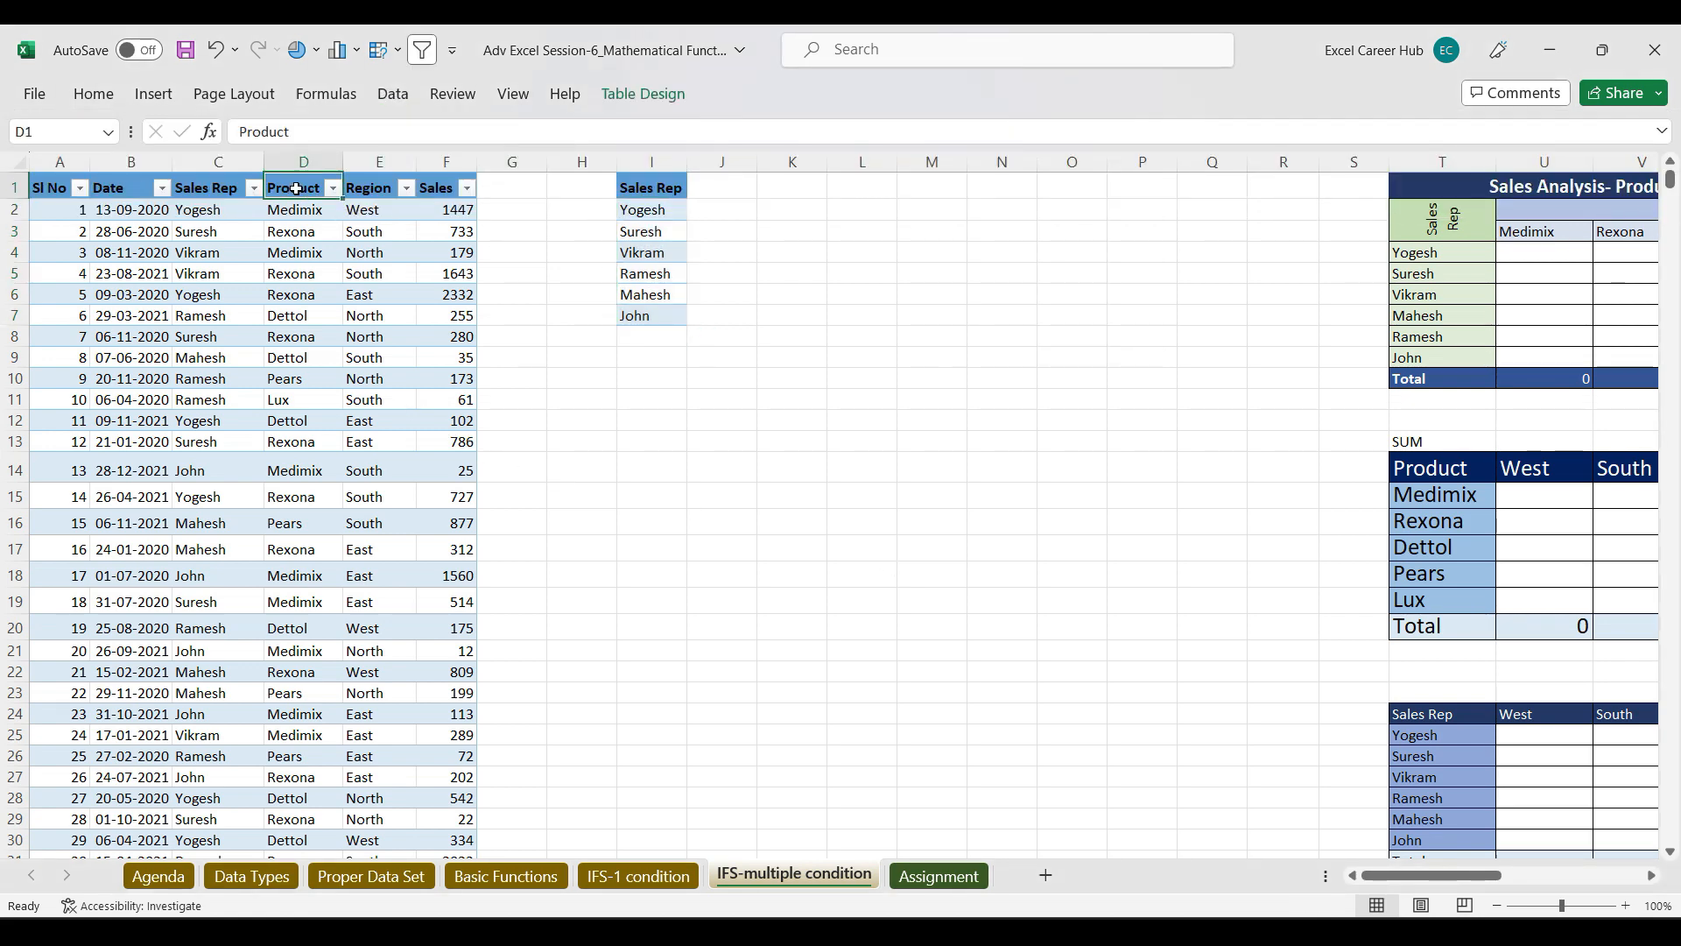
key("ctrl+shift+Down")
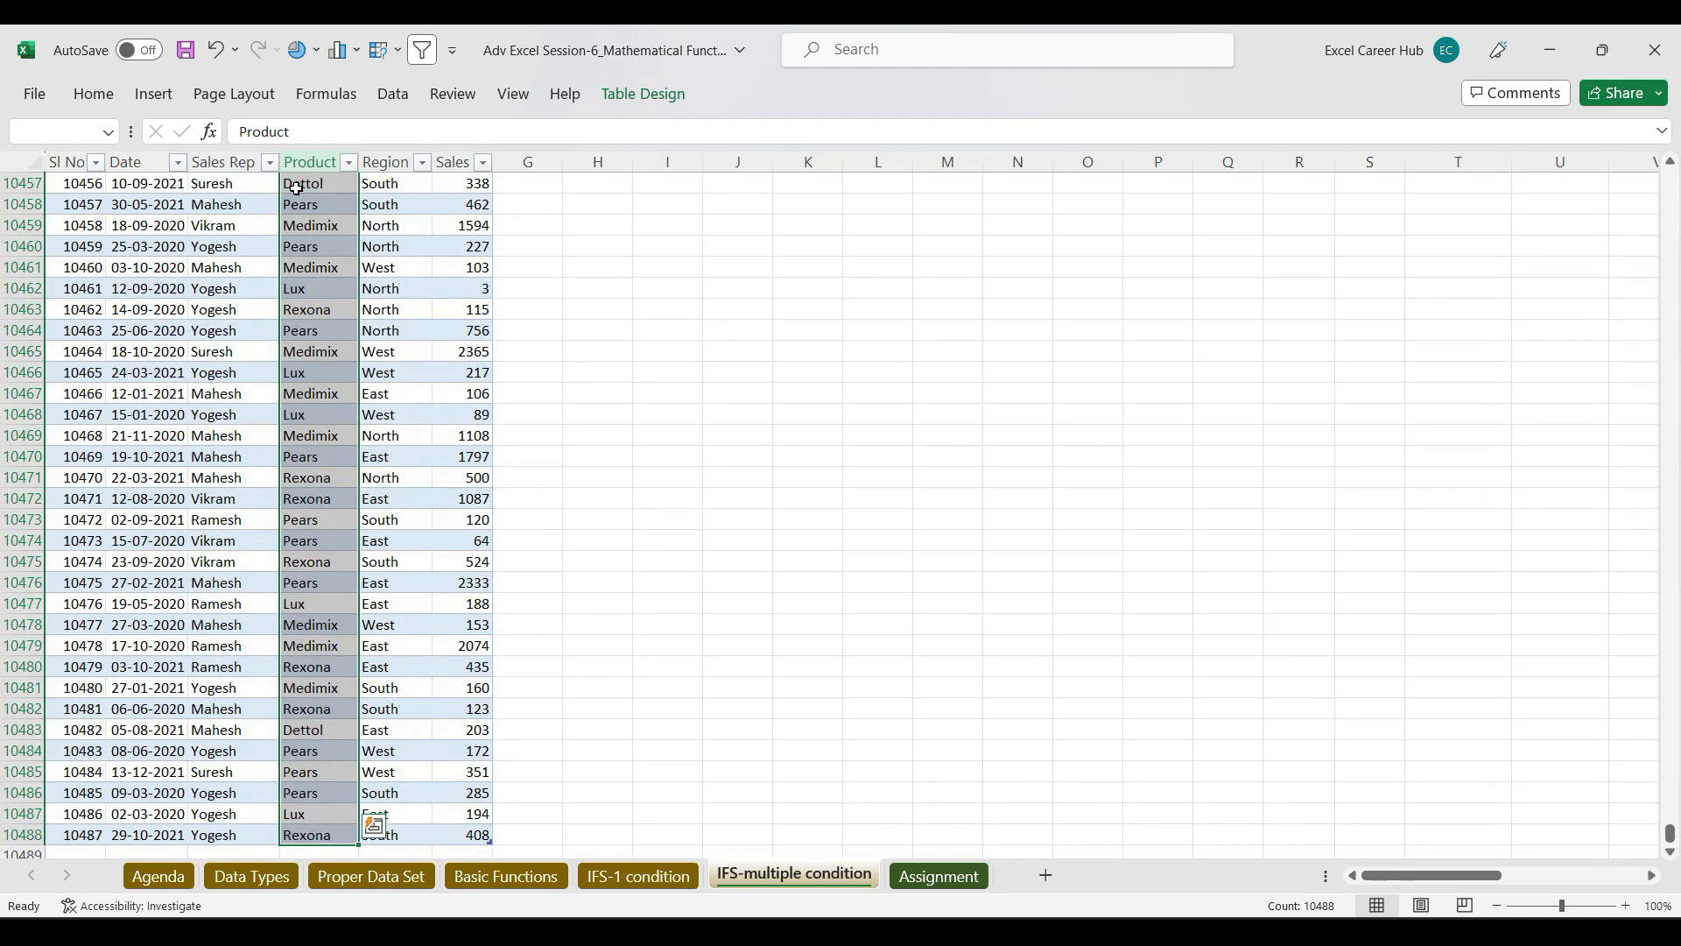
key("ctrl+c")
key("ctrl+BackSpace")
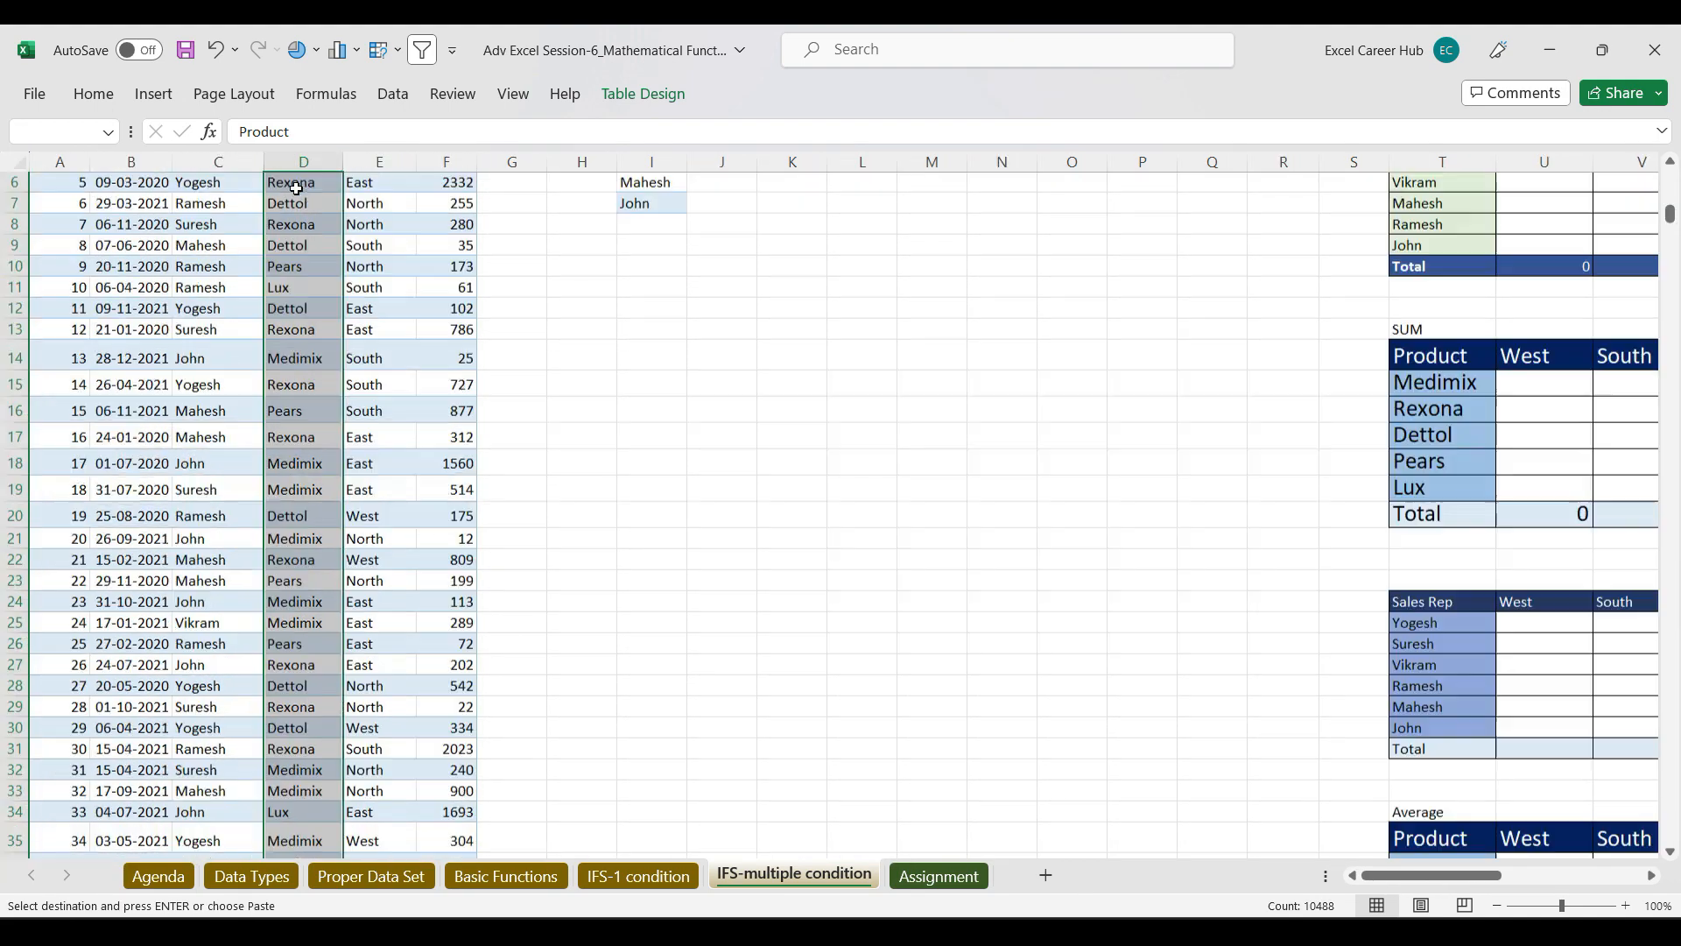
left_click(1224, 186)
key("ctrl+v")
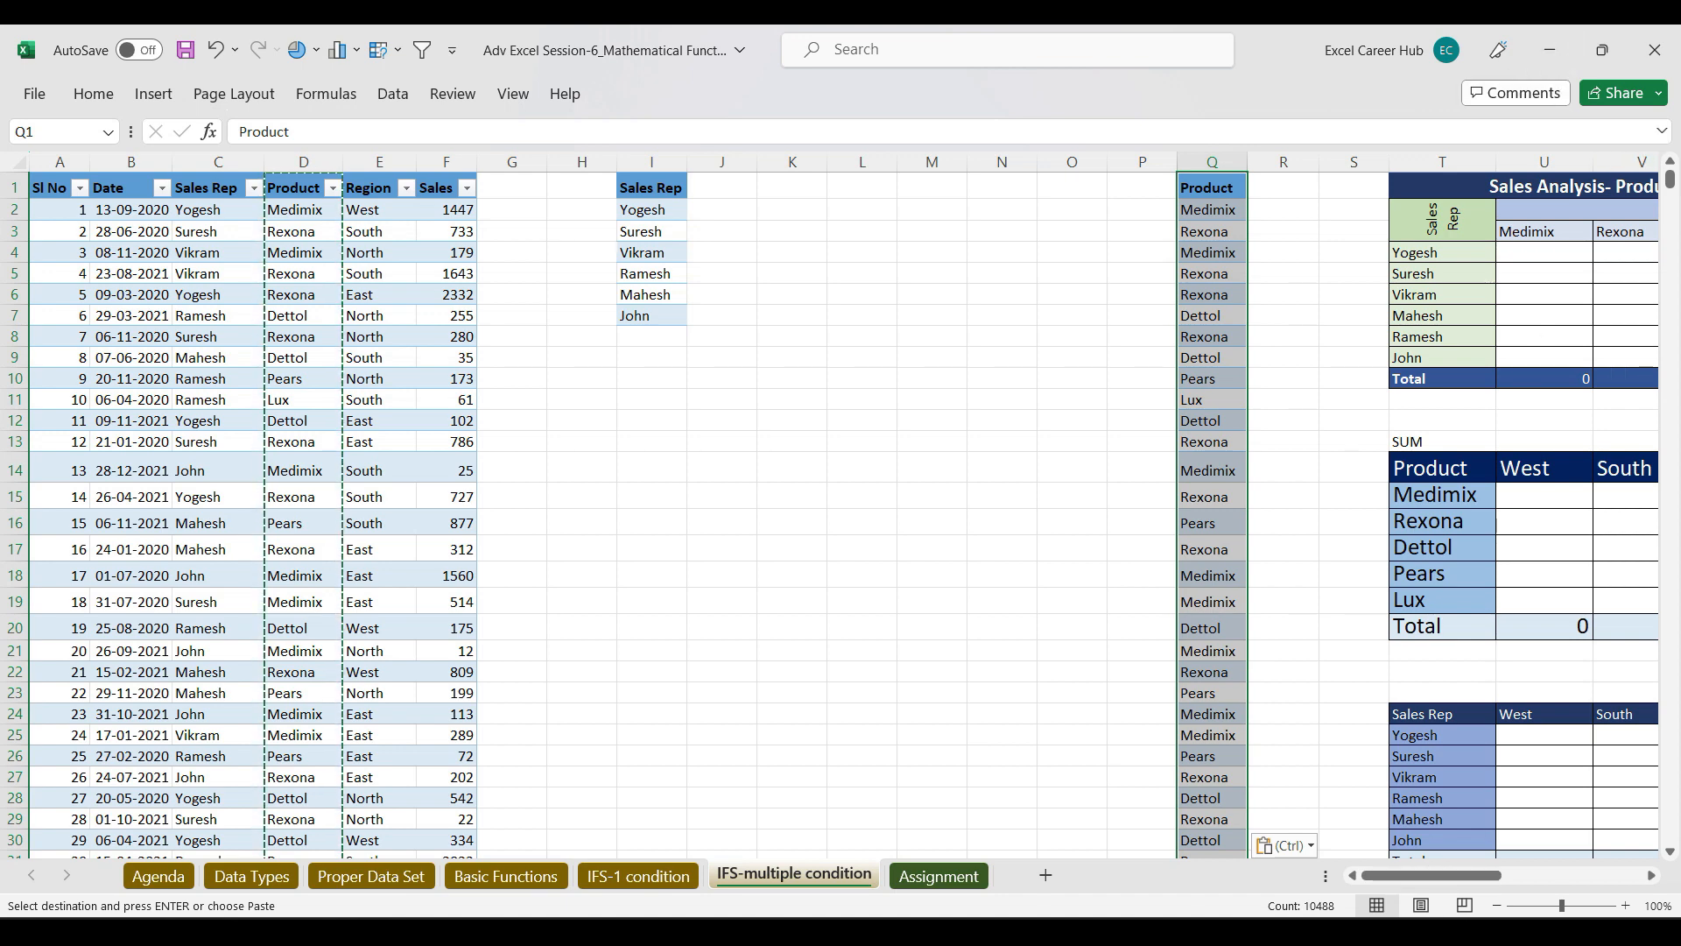
Step: Bring up the Google Meet call window, check it, and return to the Excel workbook
left_click(780, 860)
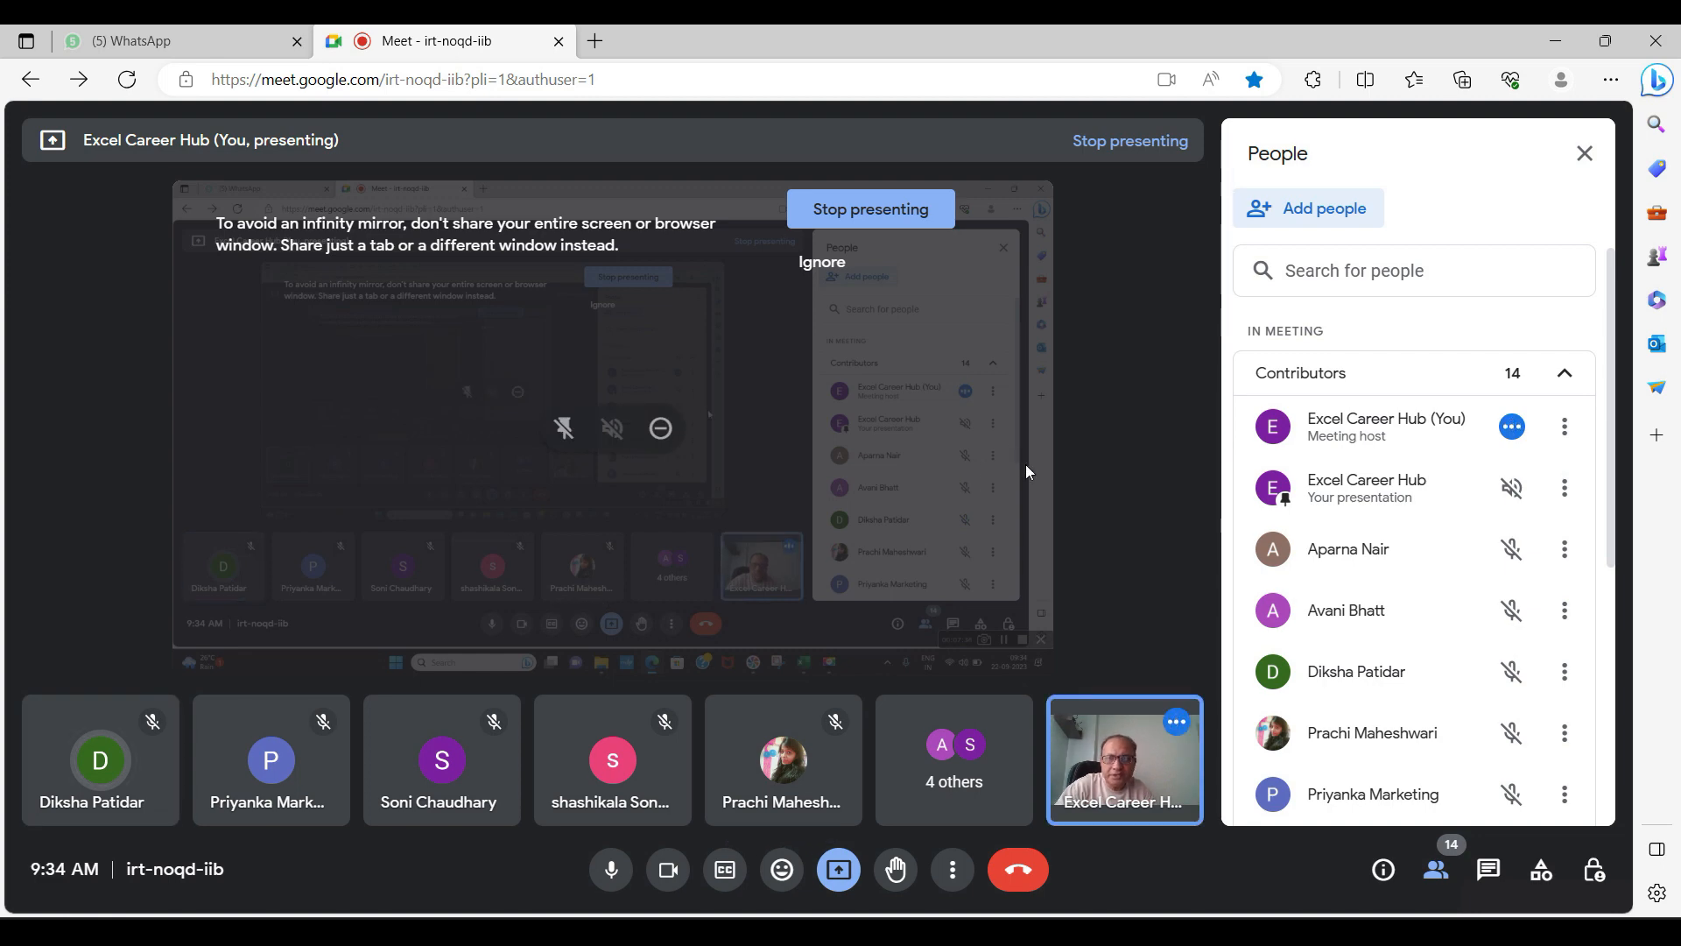
left_click(1551, 40)
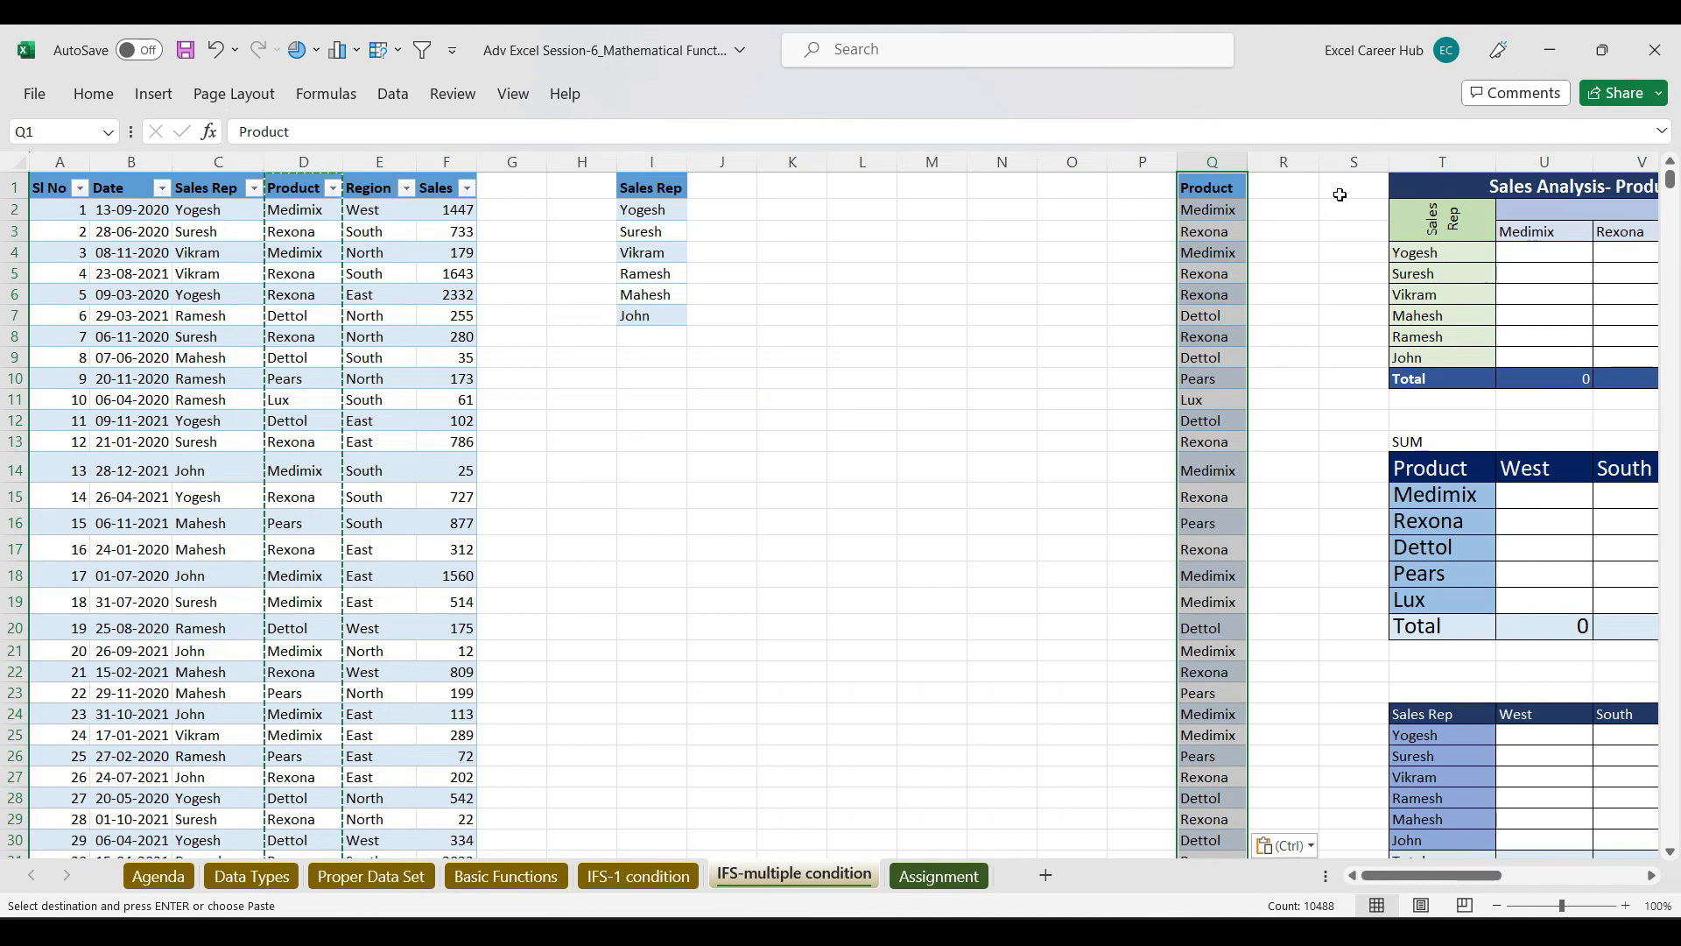
Step: Zoom the IFS-multiple condition sheet out to 86% and maximize the workbook window
mouse_move(1411, 876)
left_mouse_down()
mouse_move(1461, 881)
mouse_move(1409, 879)
left_mouse_up()
left_click_drag(735, 109, 523, 71)
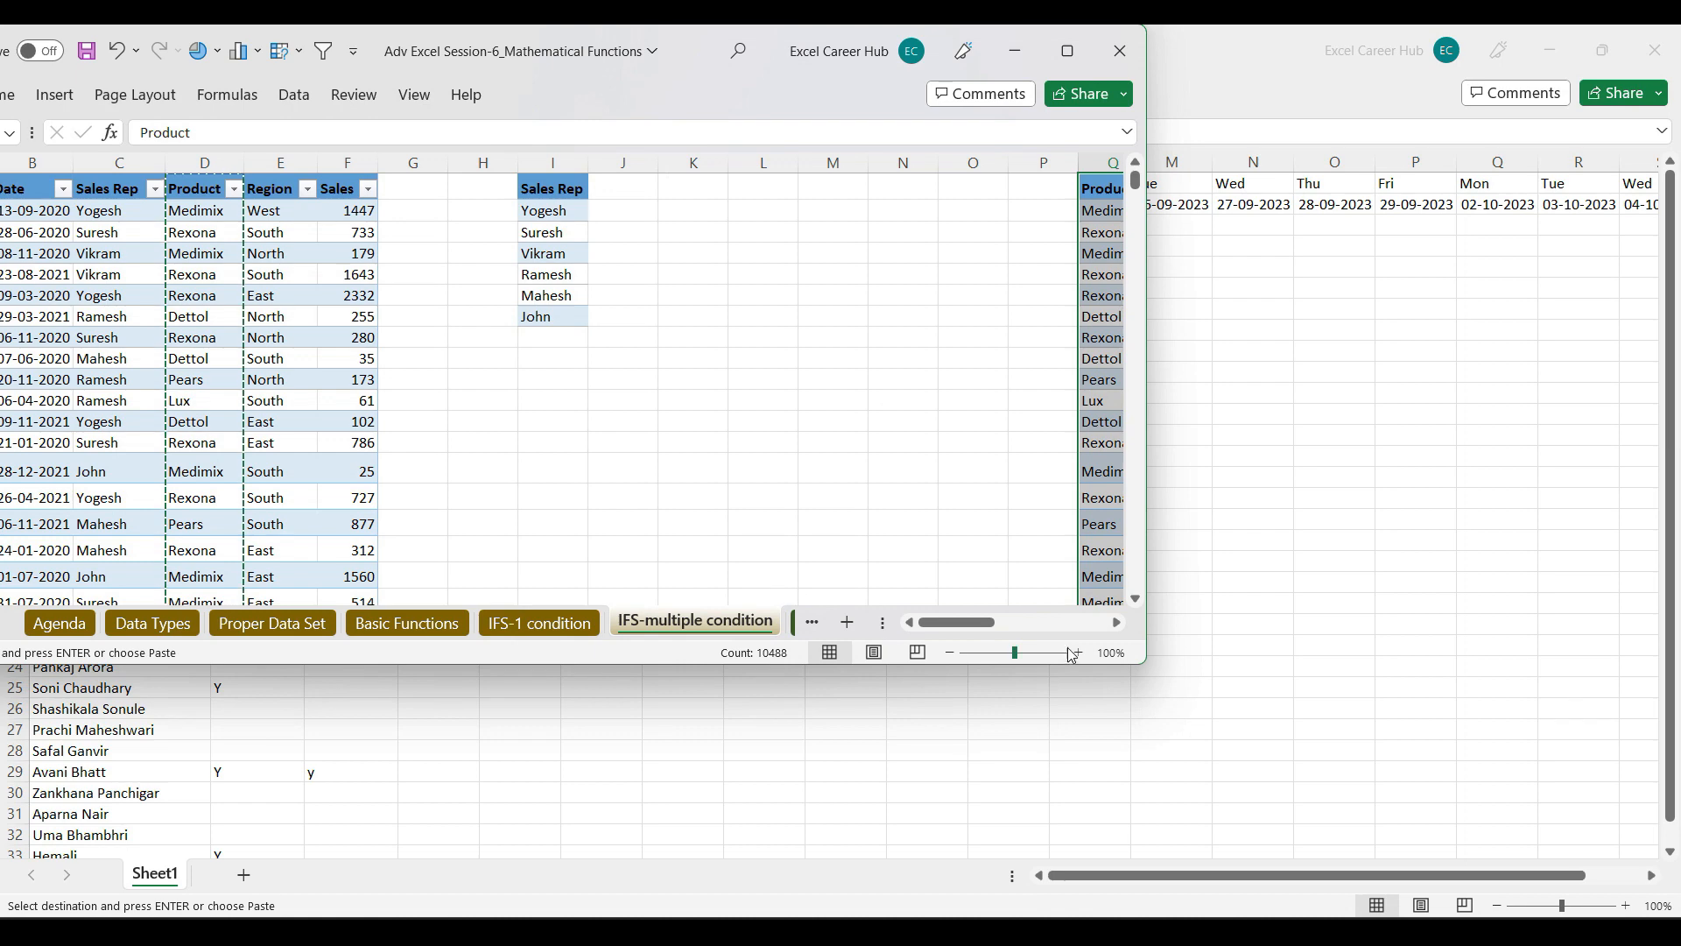
left_click_drag(1014, 655, 1010, 662)
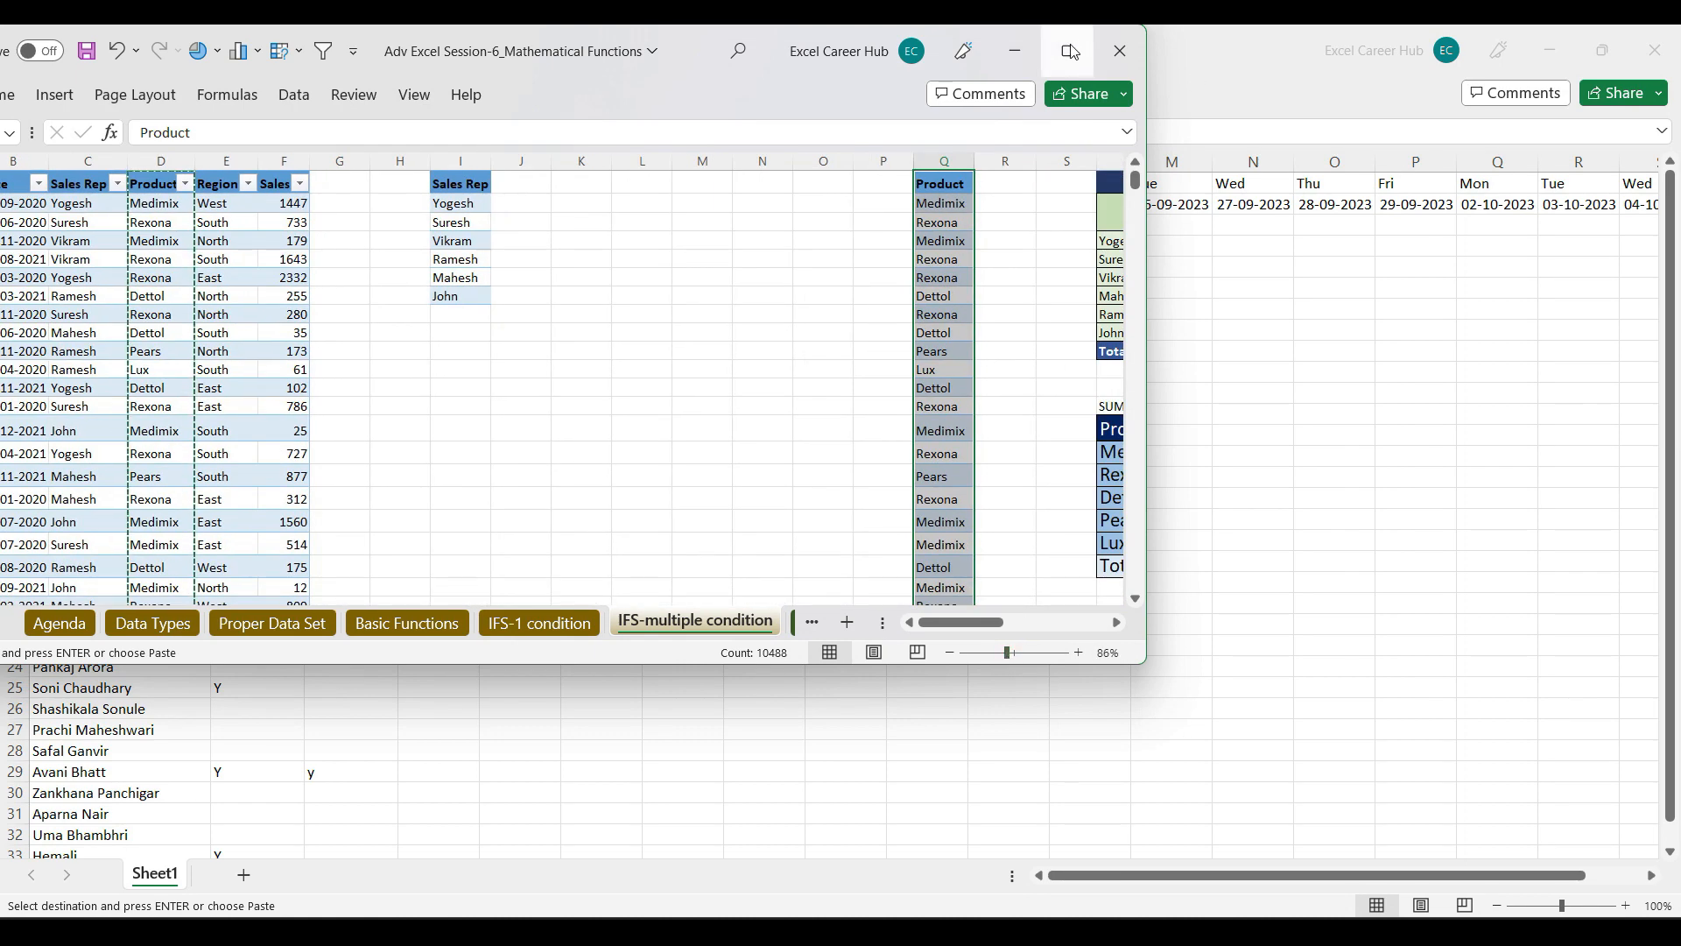
left_click(1070, 53)
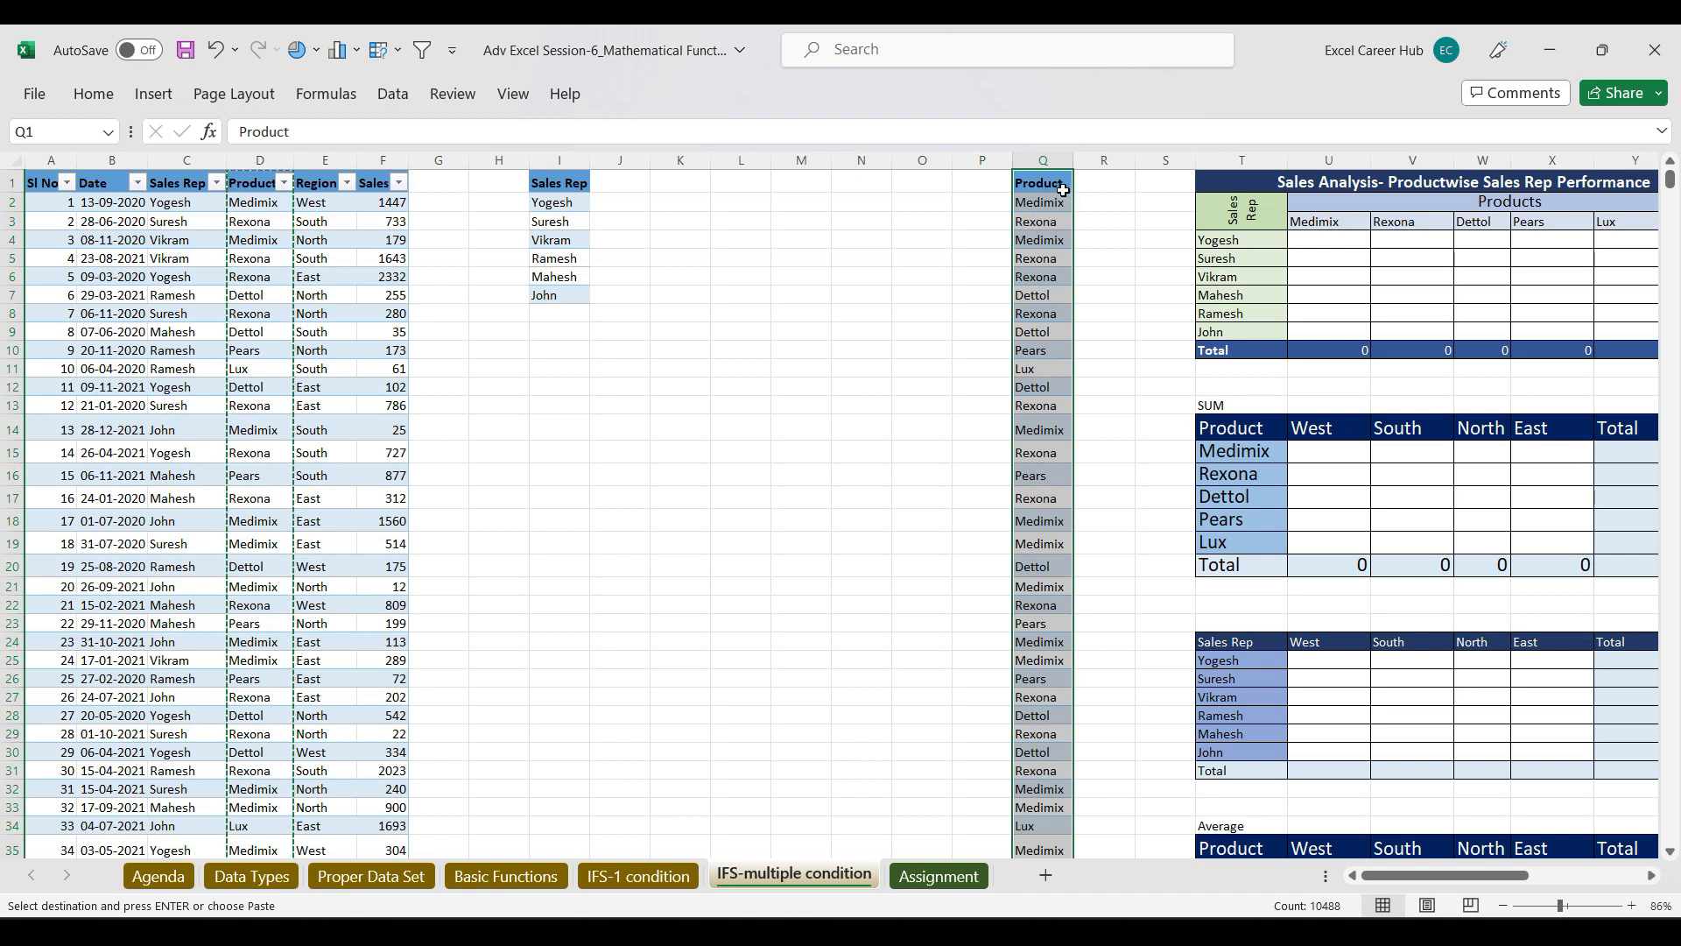
Step: Reduce the Product copy in column Q to unique product names with Remove Duplicates, treating the first row as a header
left_click(391, 95)
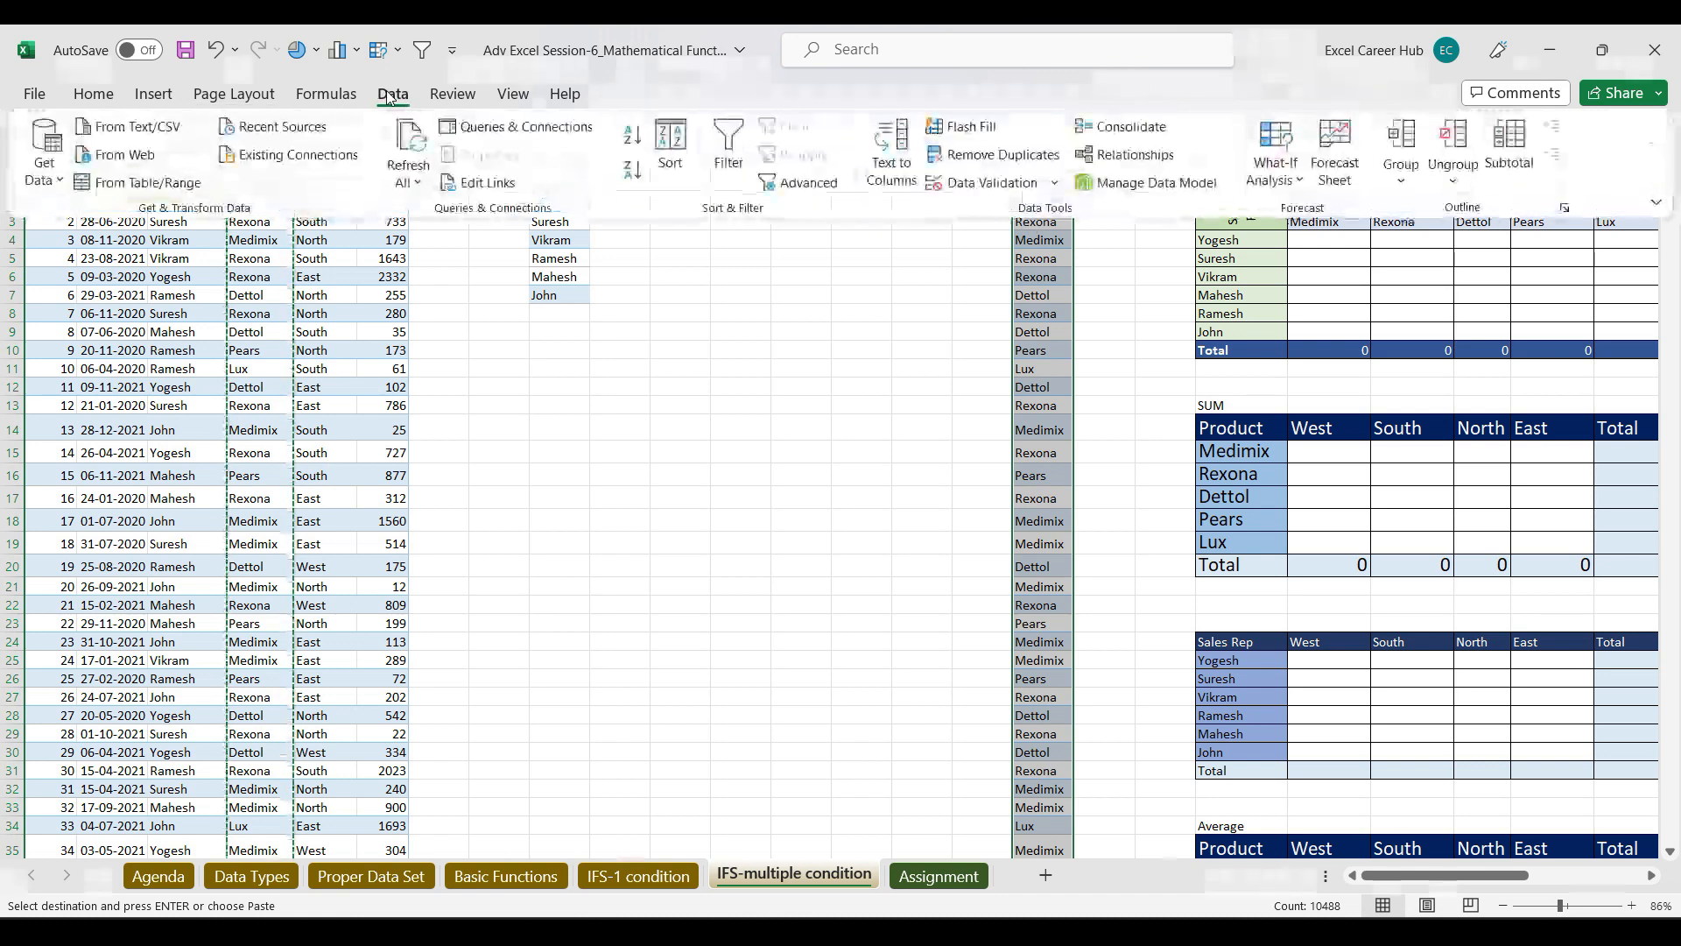
left_click(1004, 163)
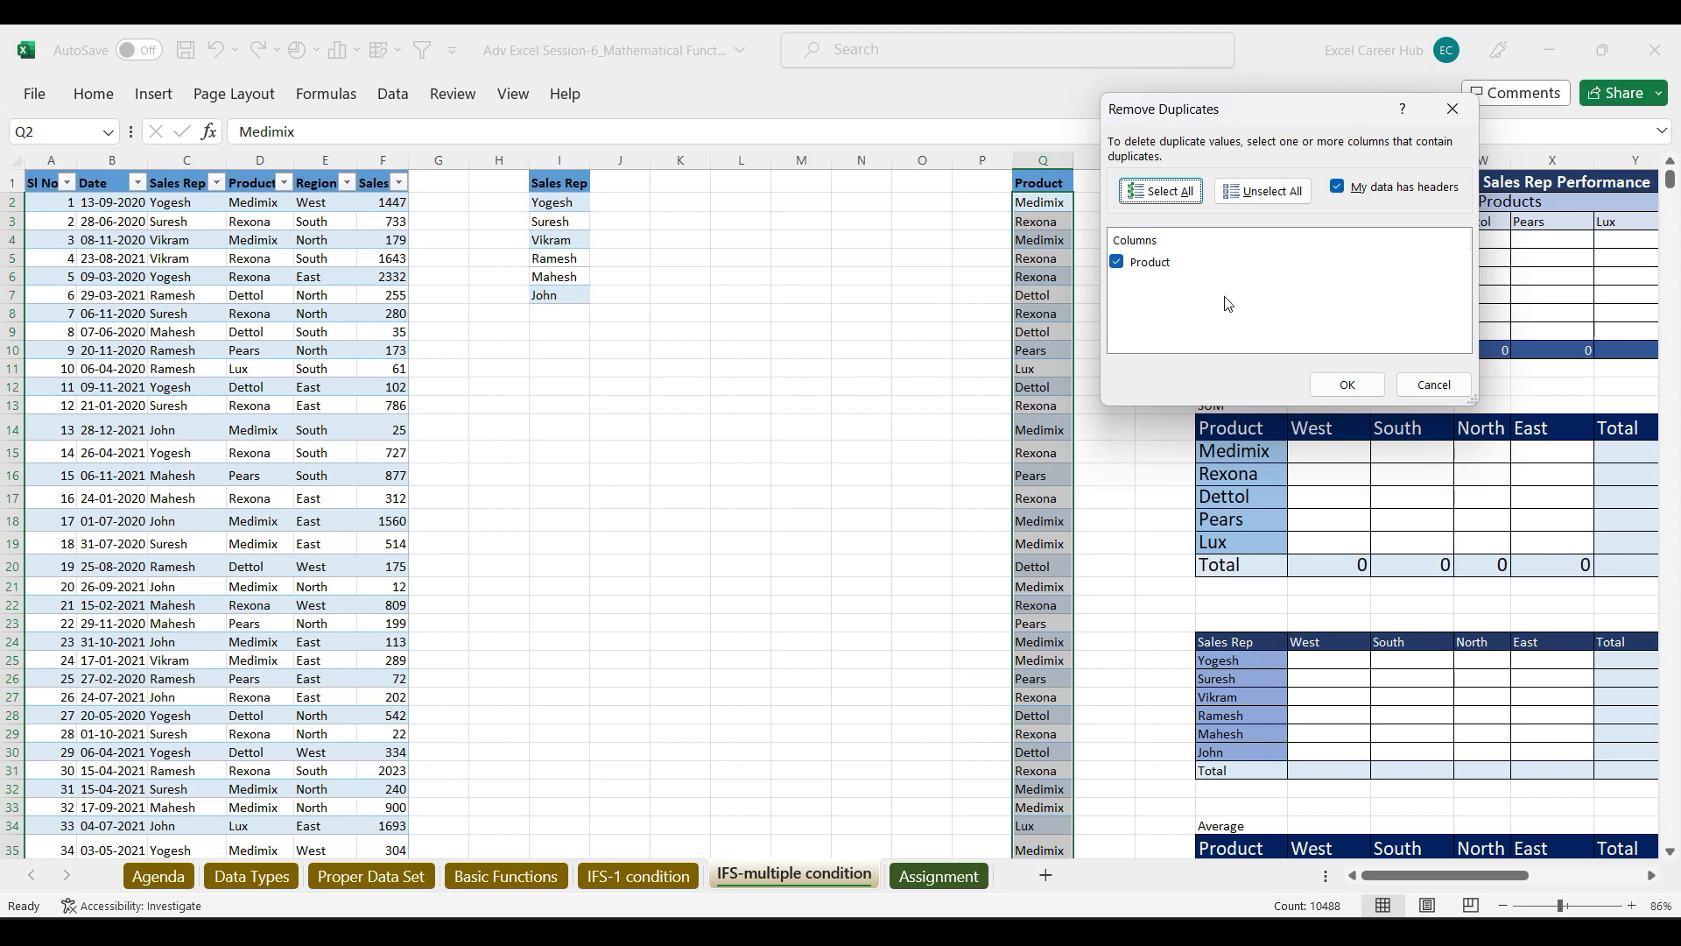
left_click(1336, 385)
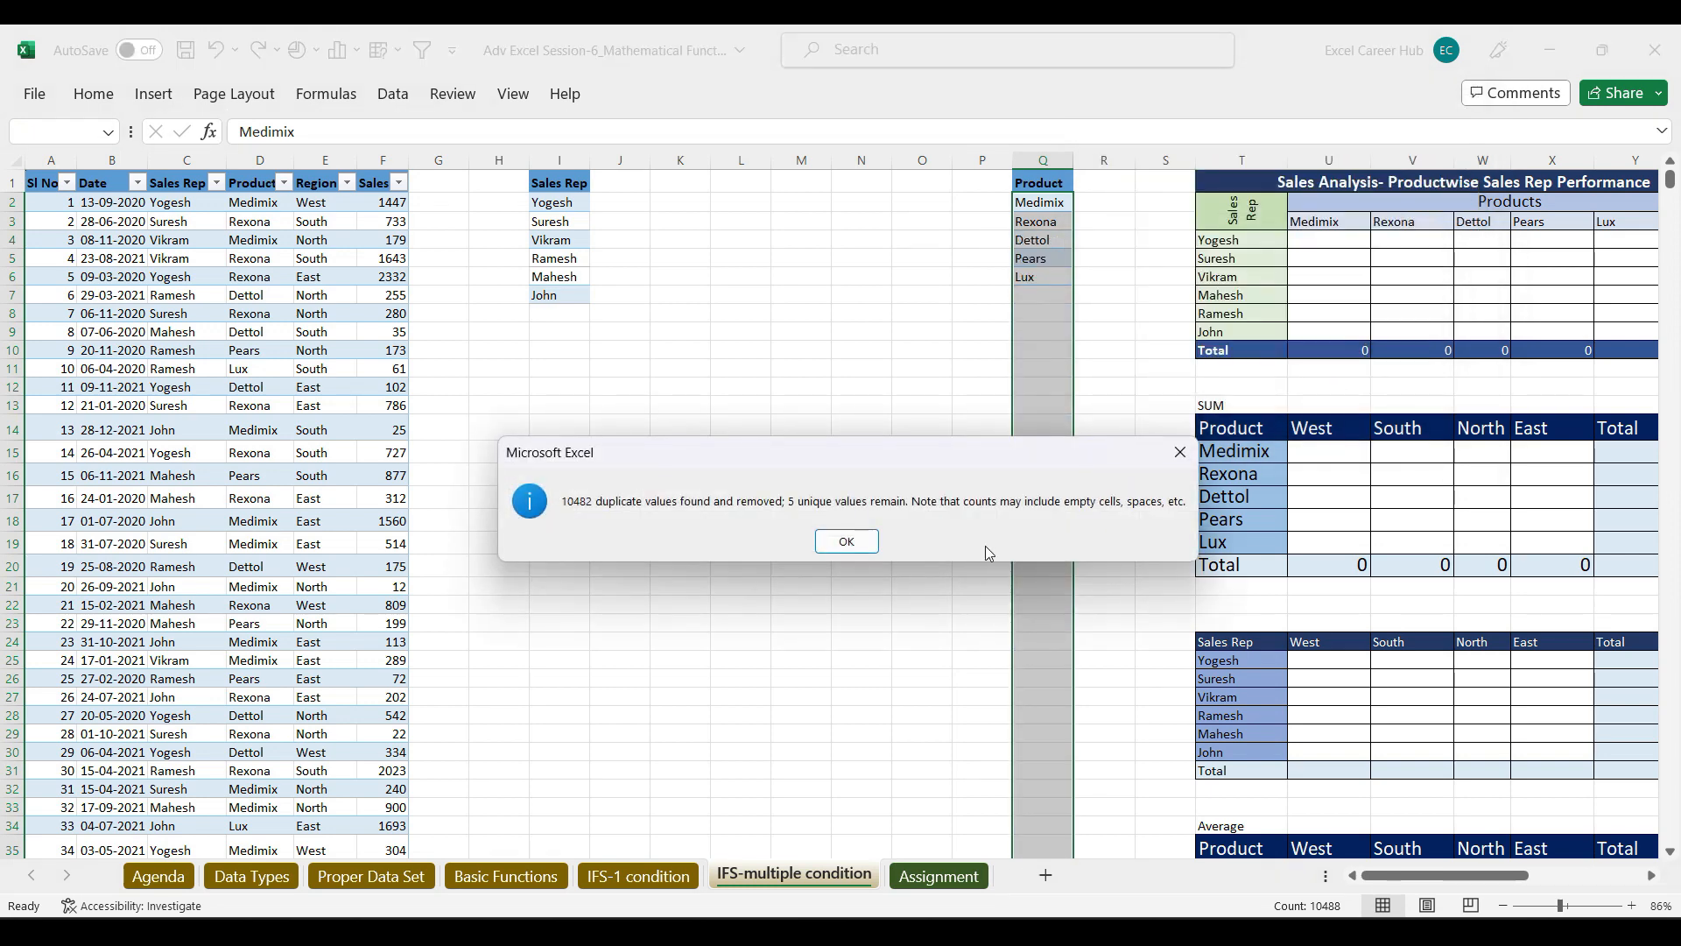
left_click(847, 541)
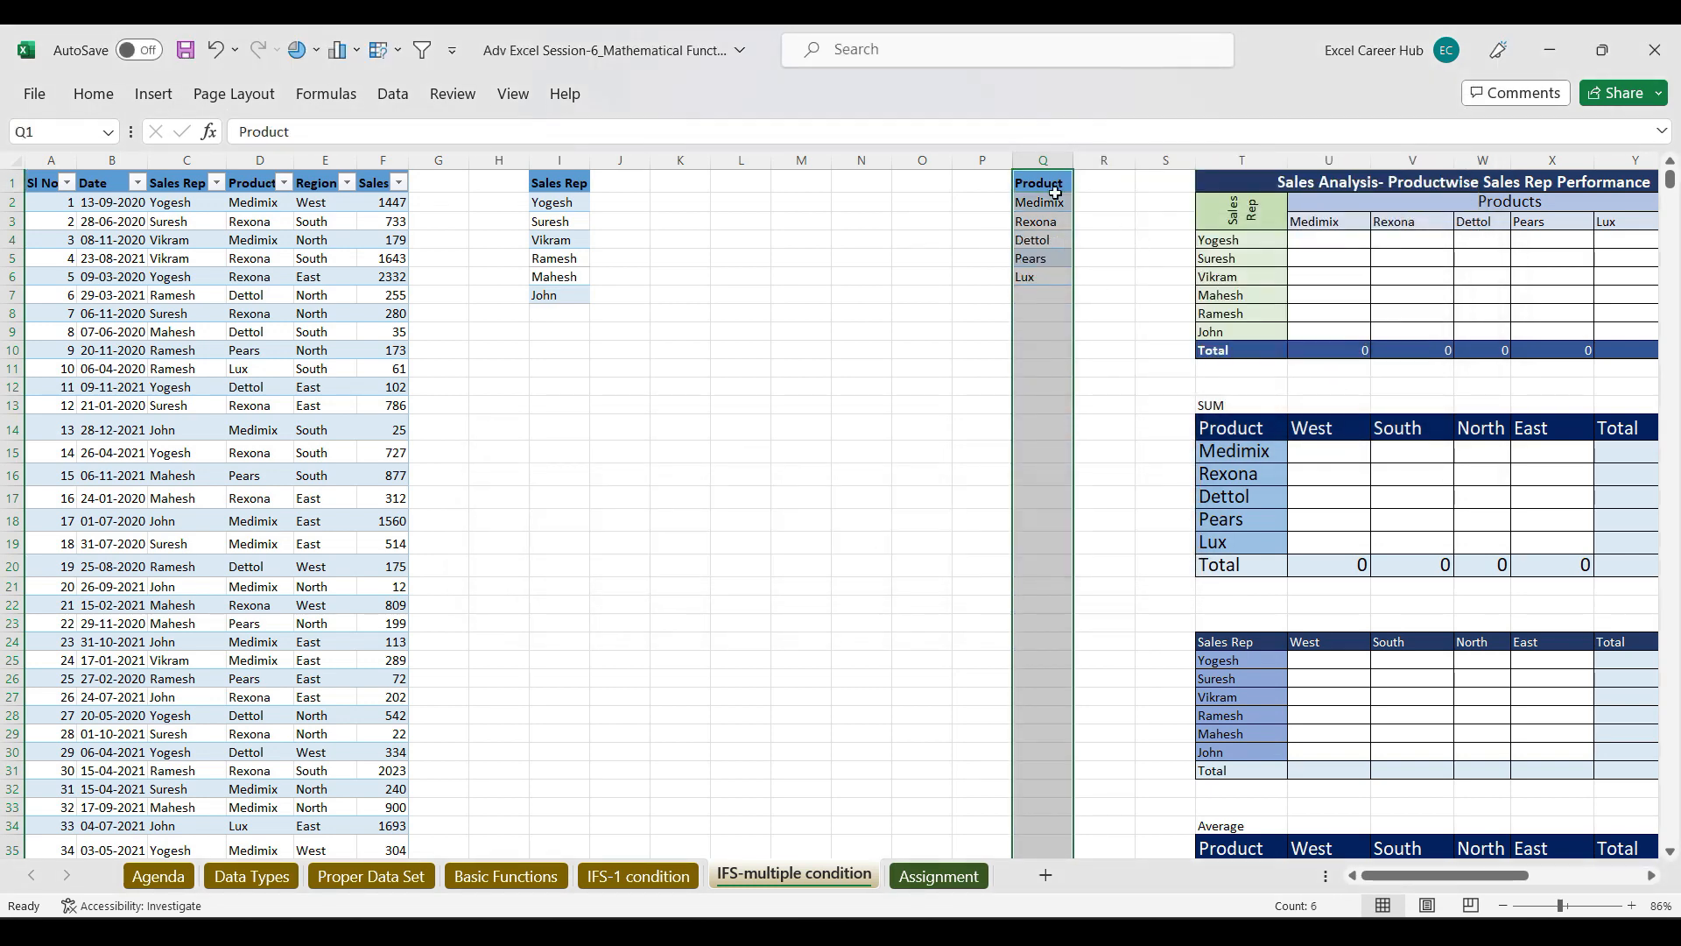
Step: Copy the unique product names in Q2:Q6, paste them transposed as column headings starting at J1, and delete helper column Q
left_click_drag(1031, 200, 1044, 286)
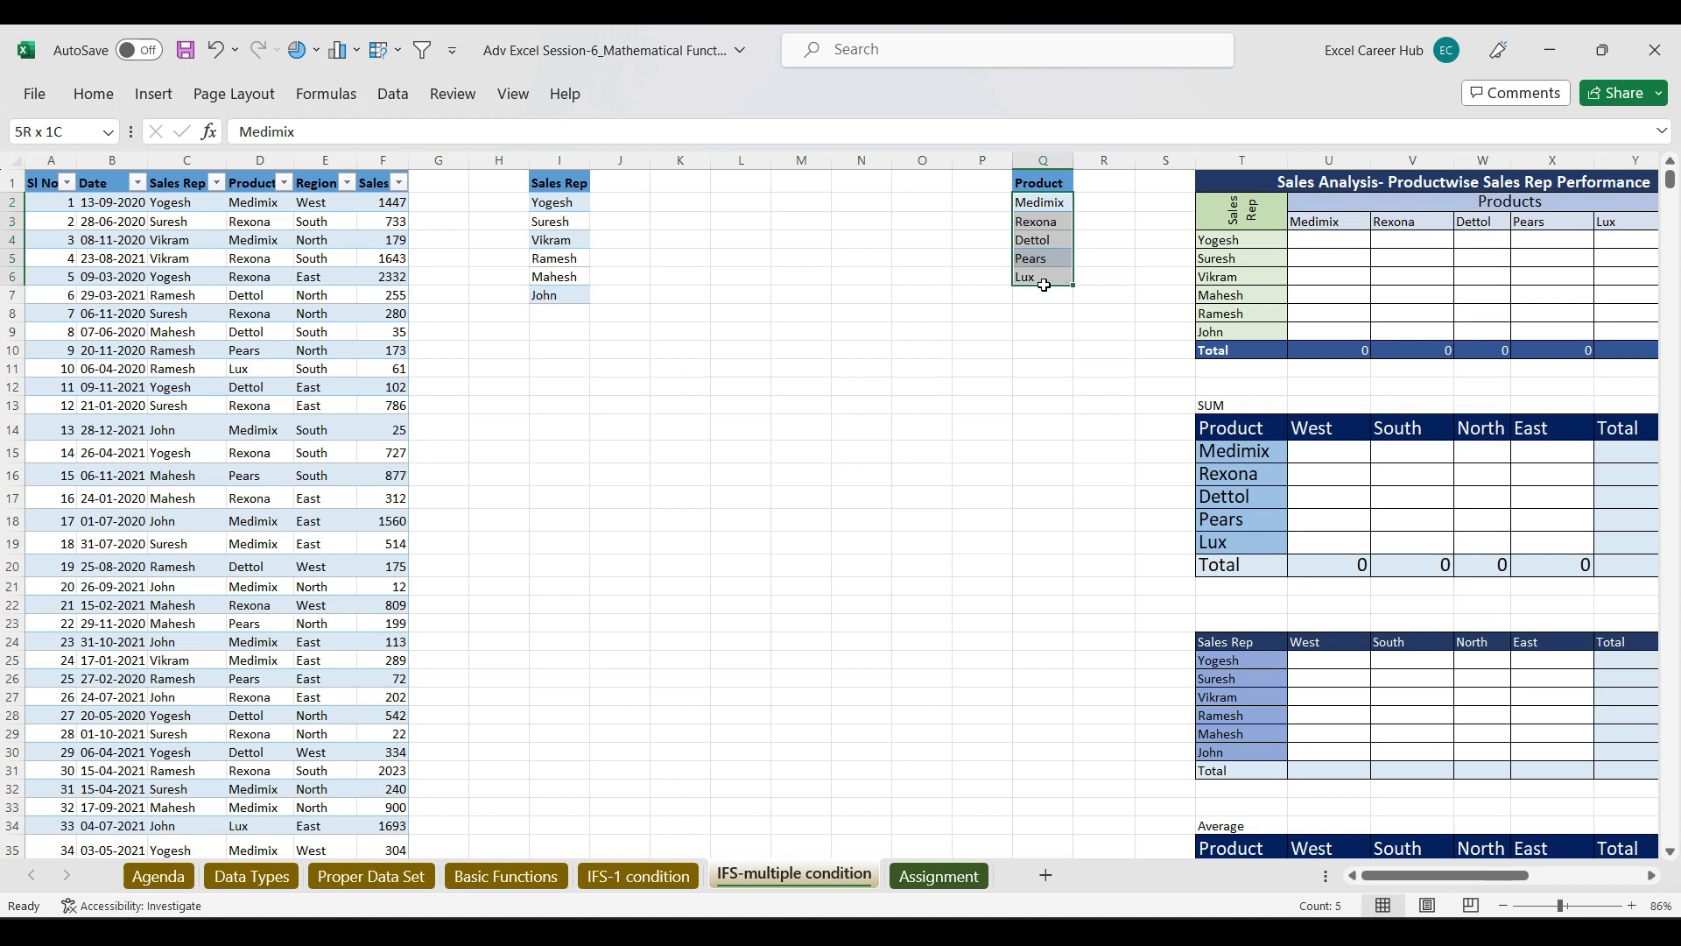
key("ctrl+c")
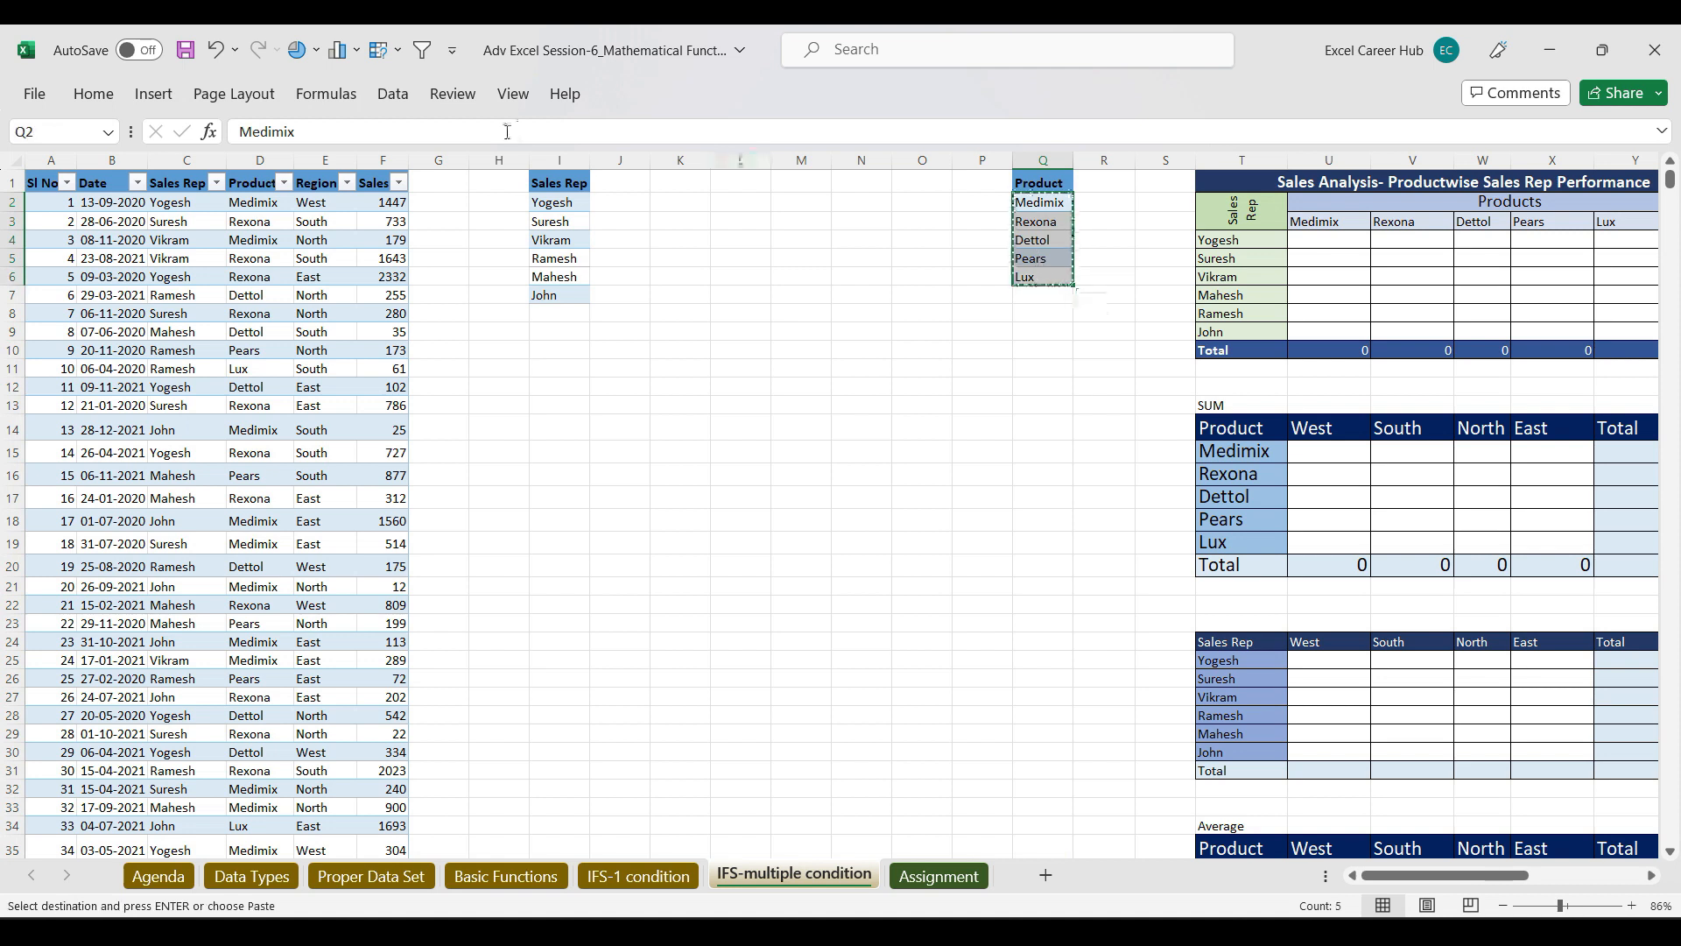
left_click(614, 183)
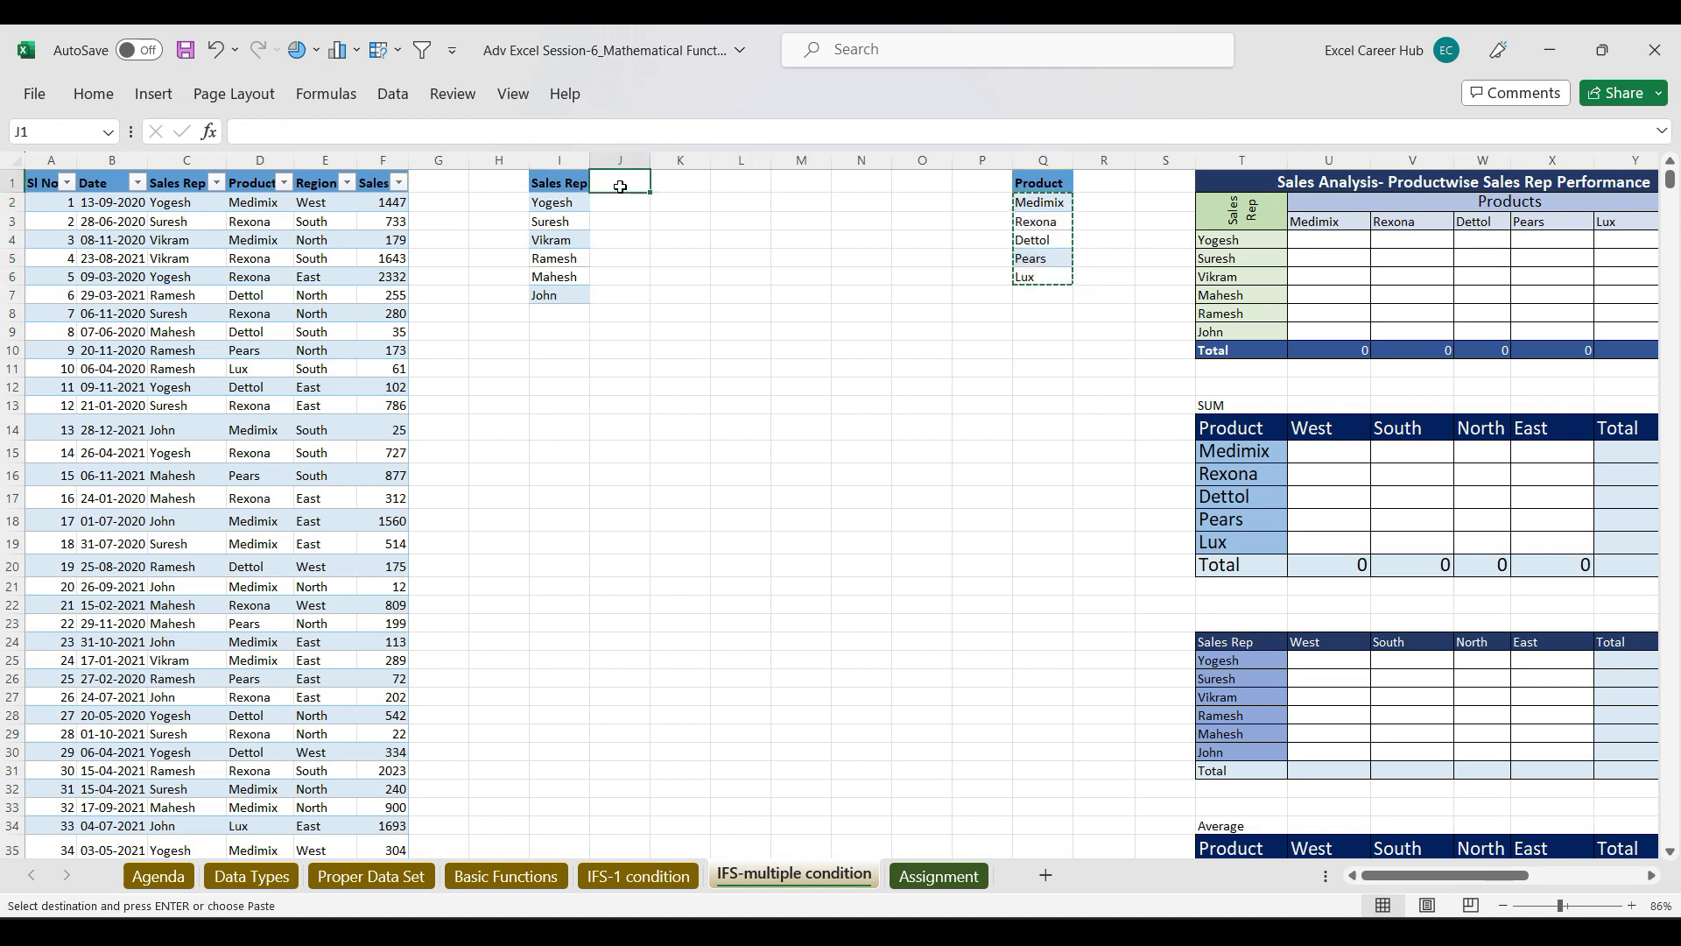
key("ctrl+alt+v")
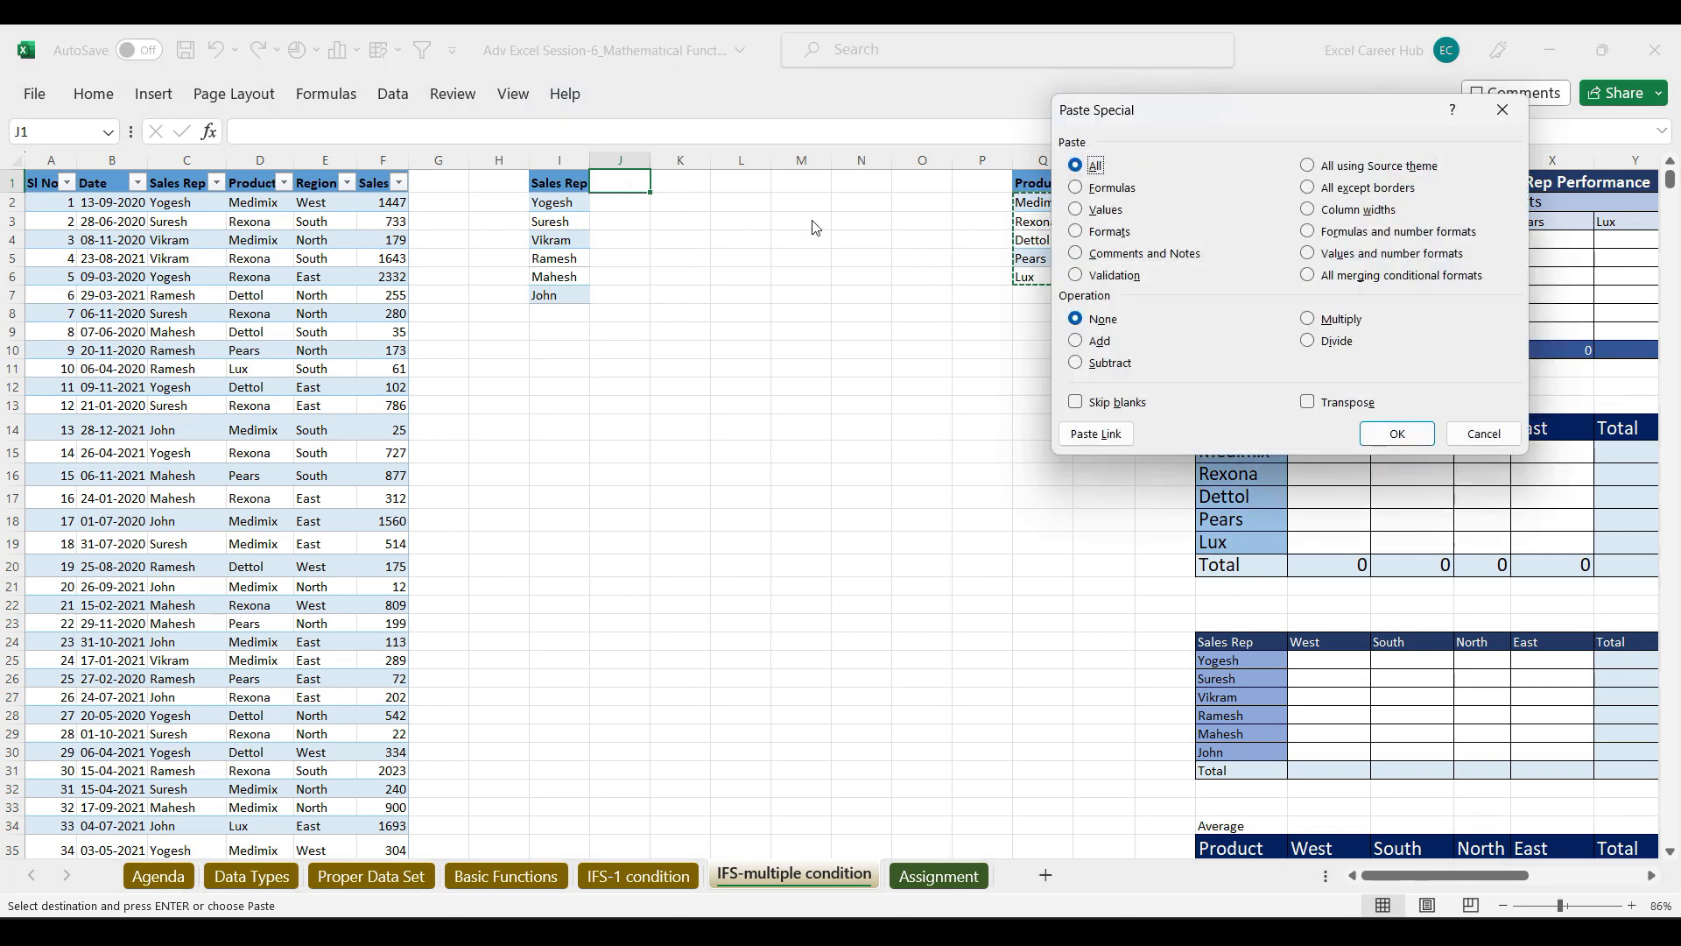
left_click(1309, 402)
left_click(1397, 433)
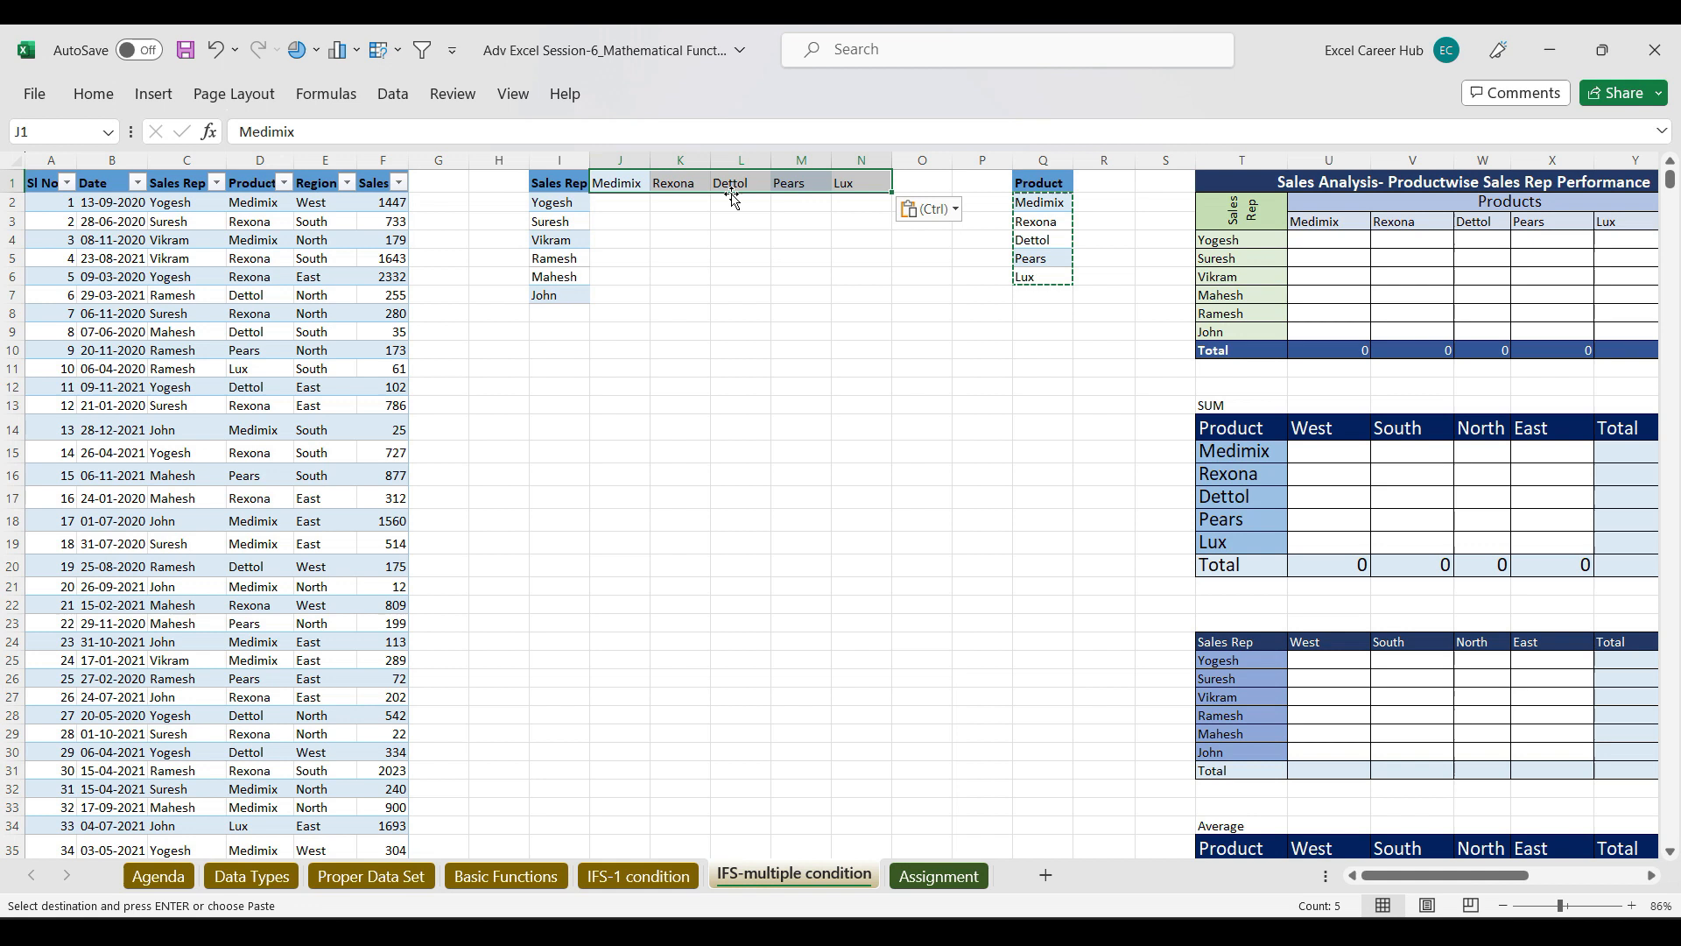
left_click(1042, 158)
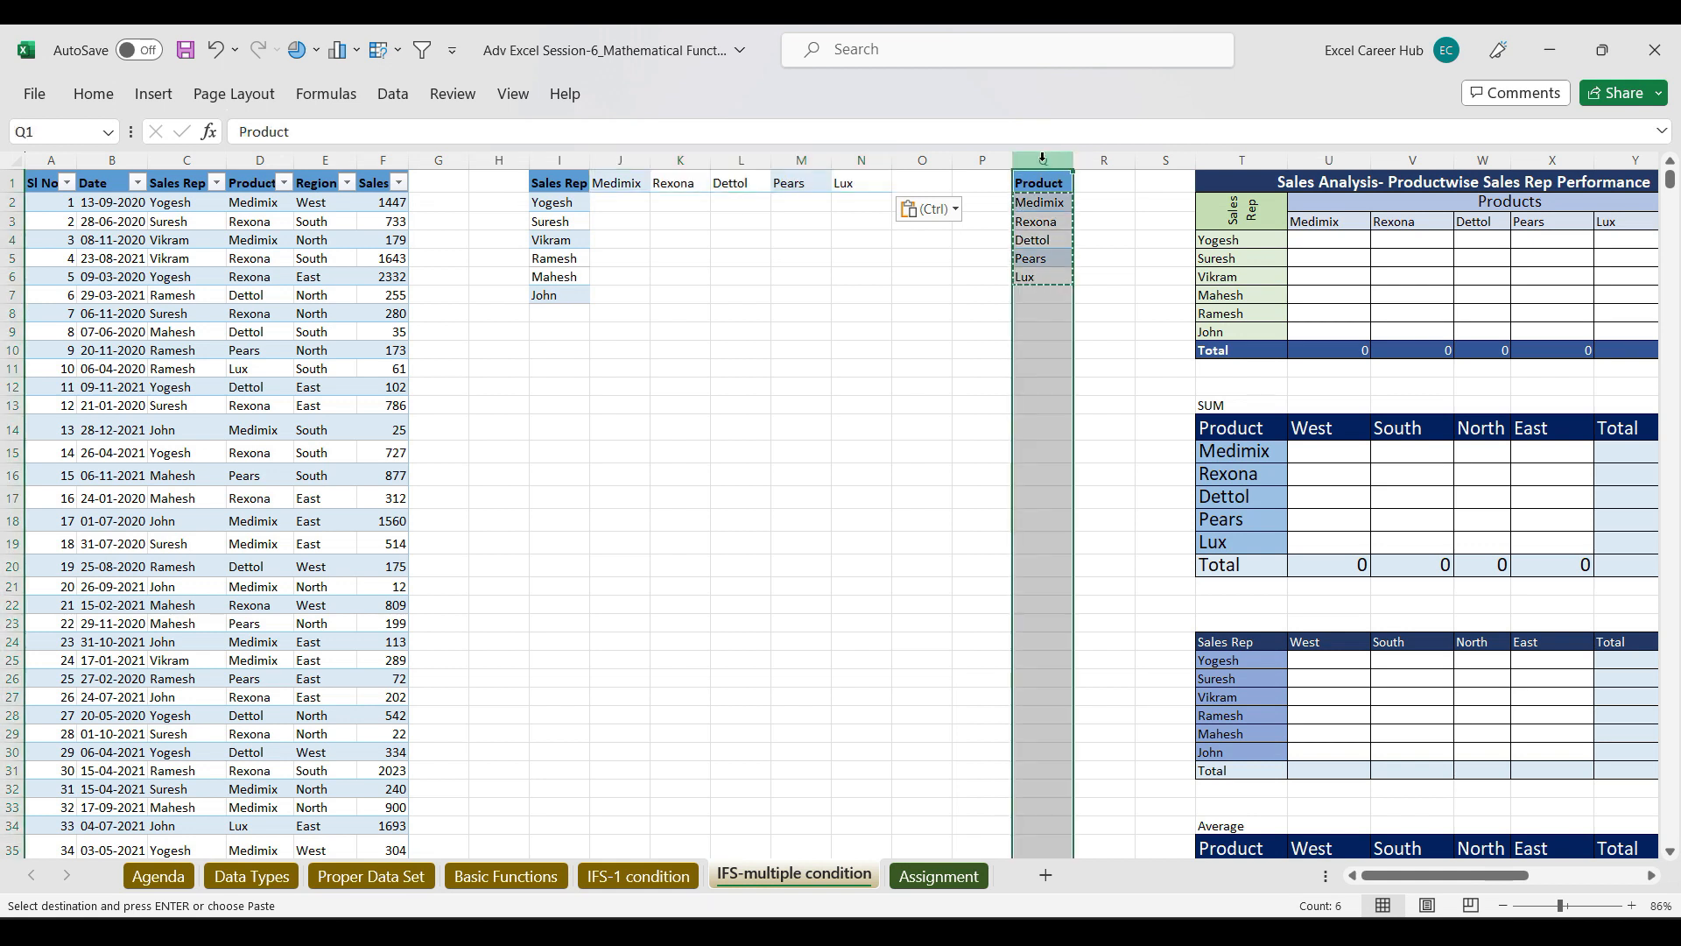
key("ctrl+minus")
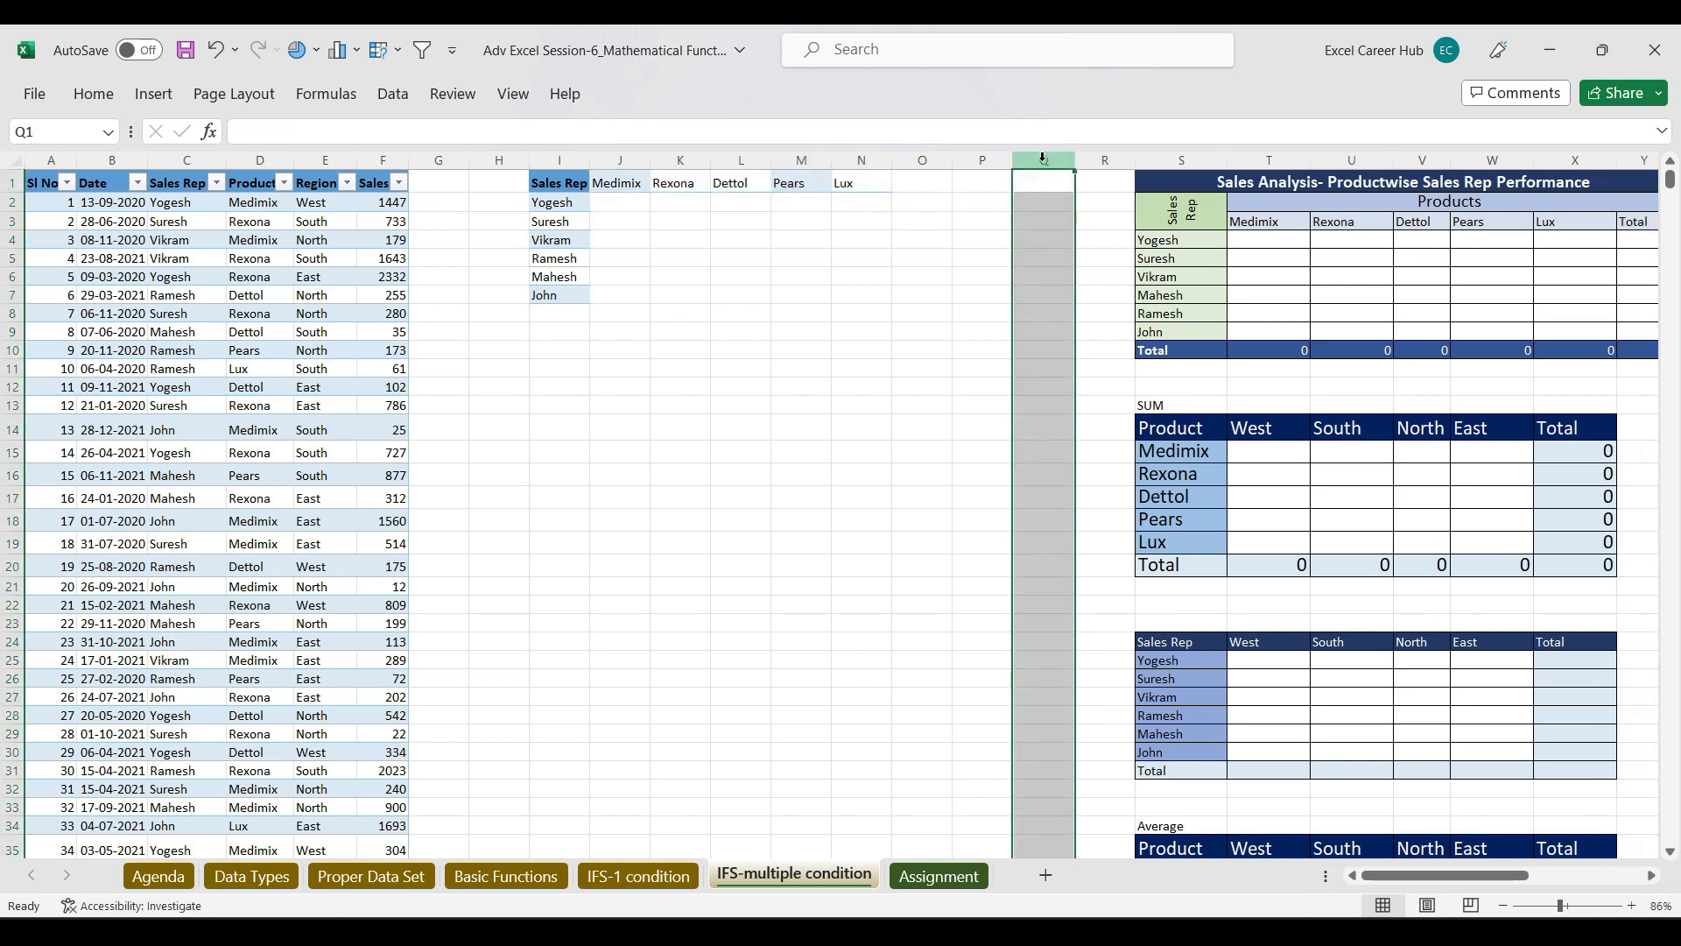
Step: Add a Total column heading in O1 and a Total row label in I8 of the summary table
left_click(917, 185)
type("Total")
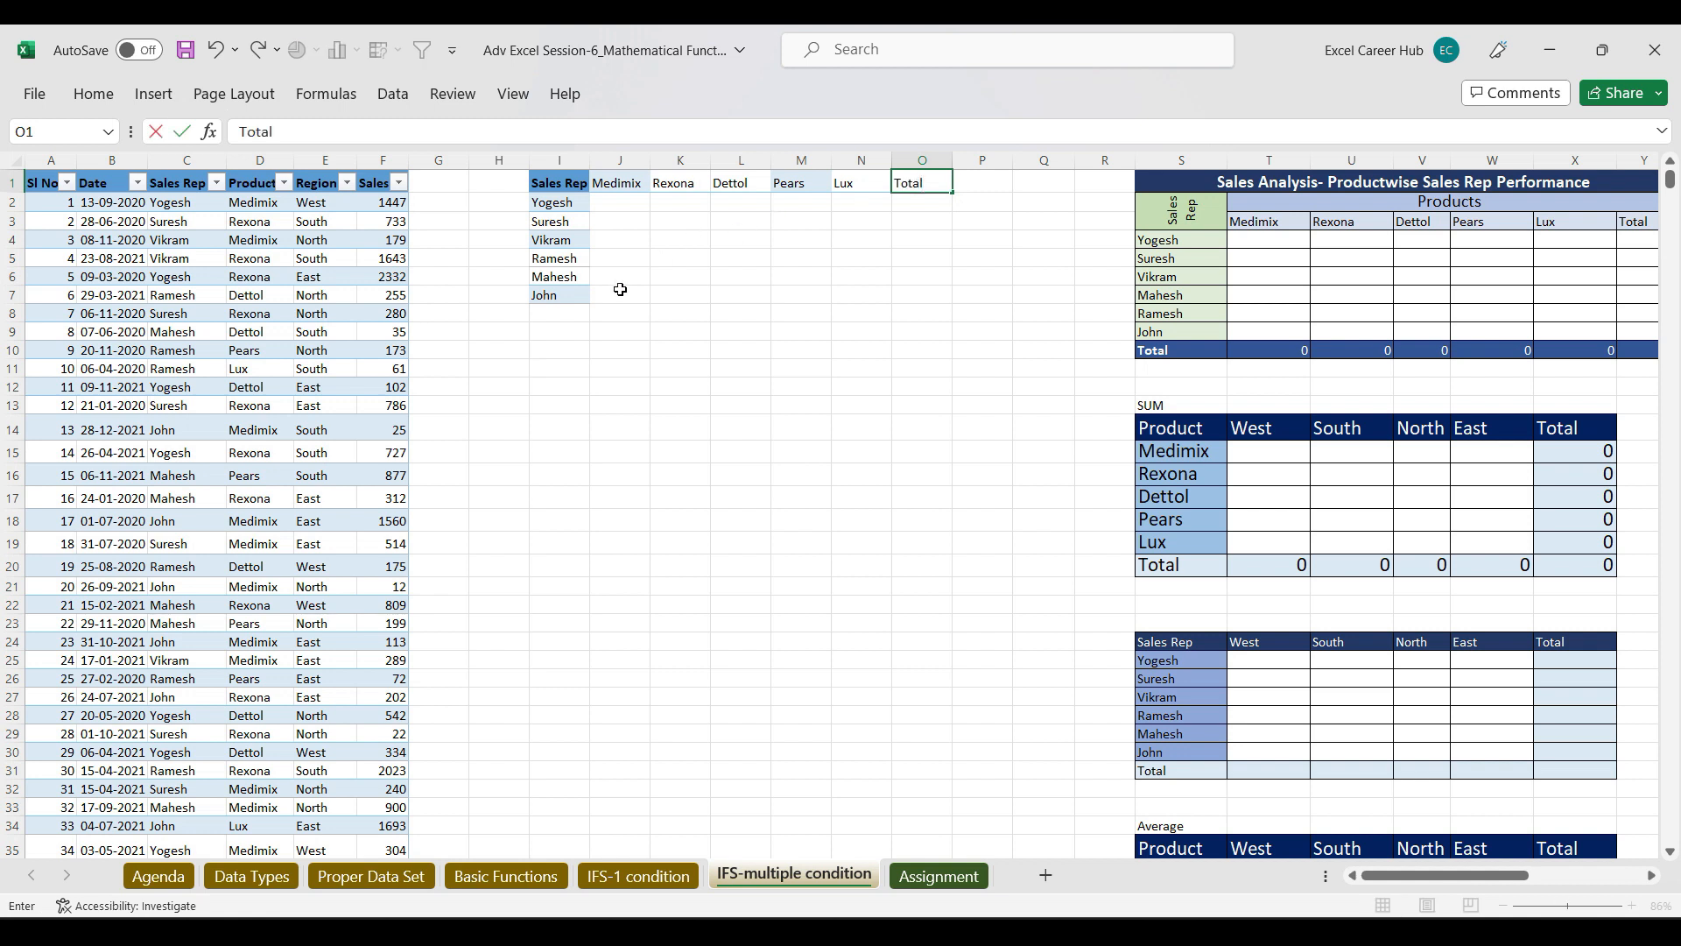
left_click(556, 313)
type("To")
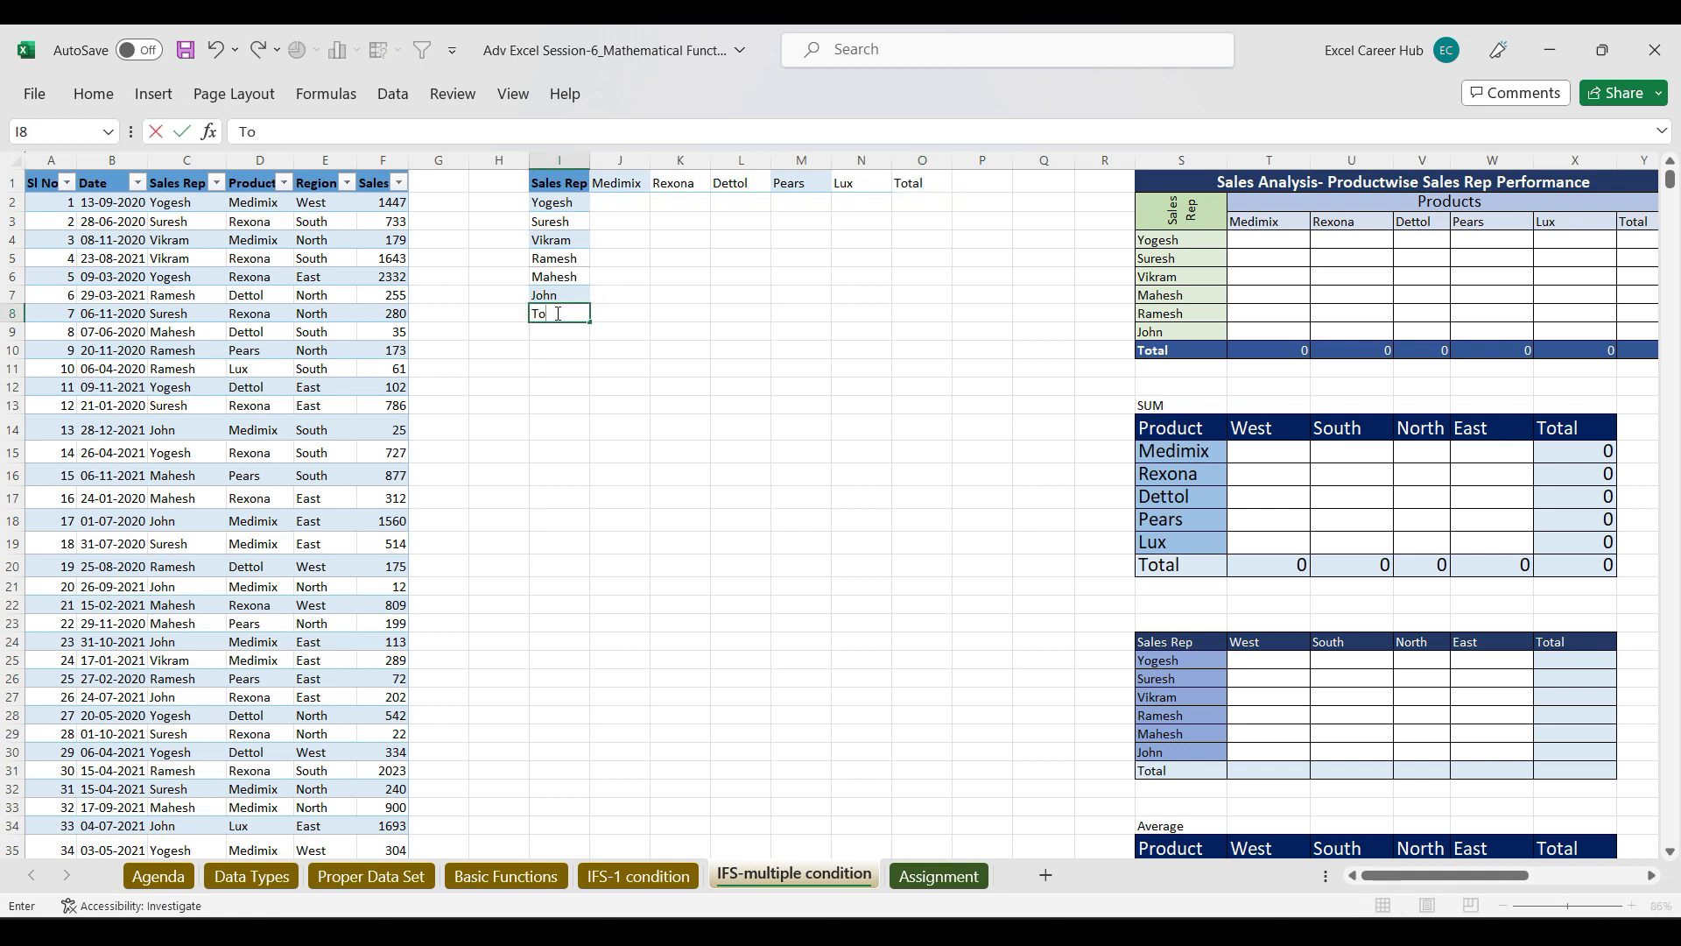
type("tal")
Step: Apply All Borders to the whole sales rep by product summary table, I1:O8
left_click(571, 183)
key("ctrl+a")
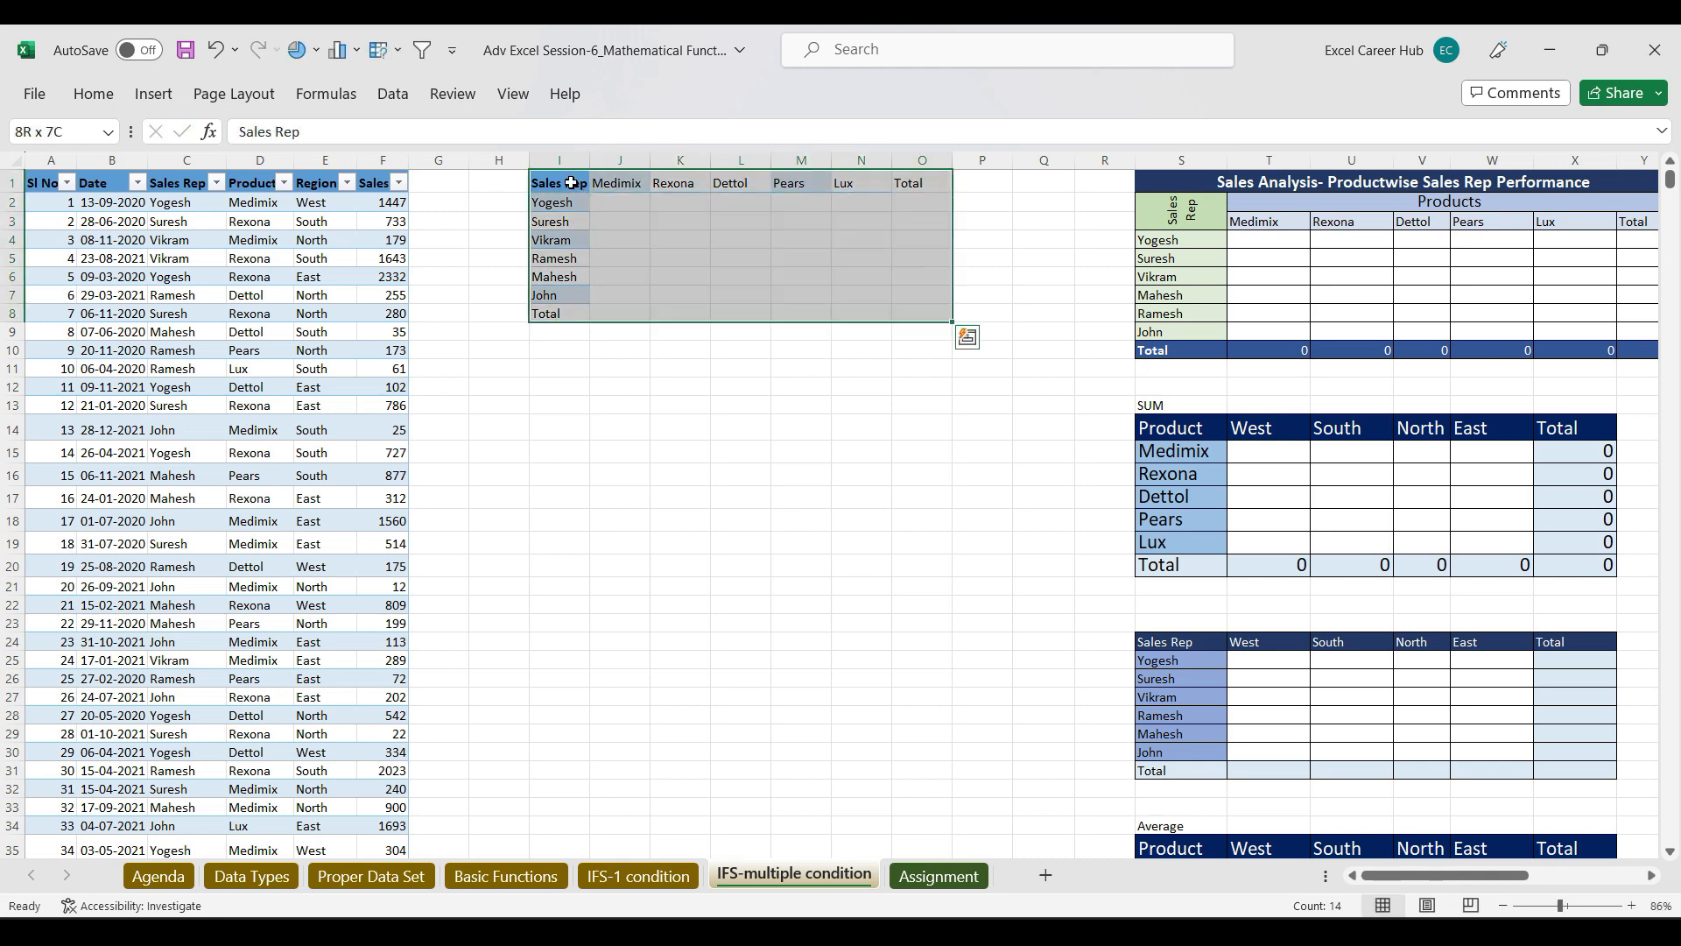
key("alt")
key("h")
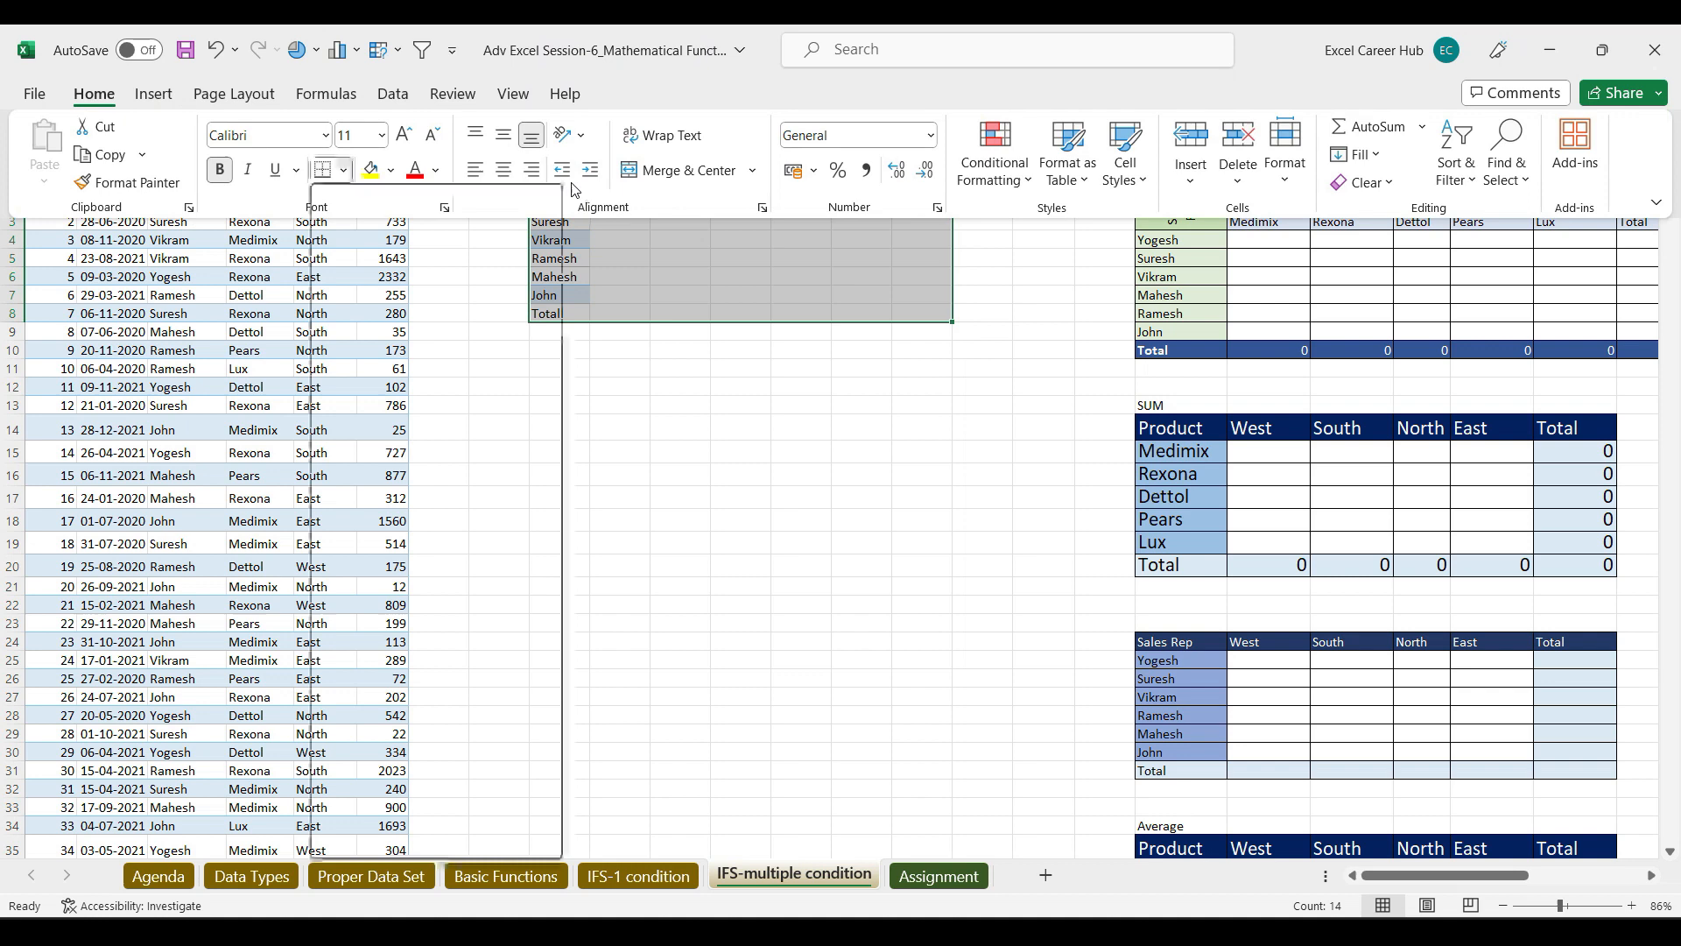
key("b")
key("a")
left_click(765, 496)
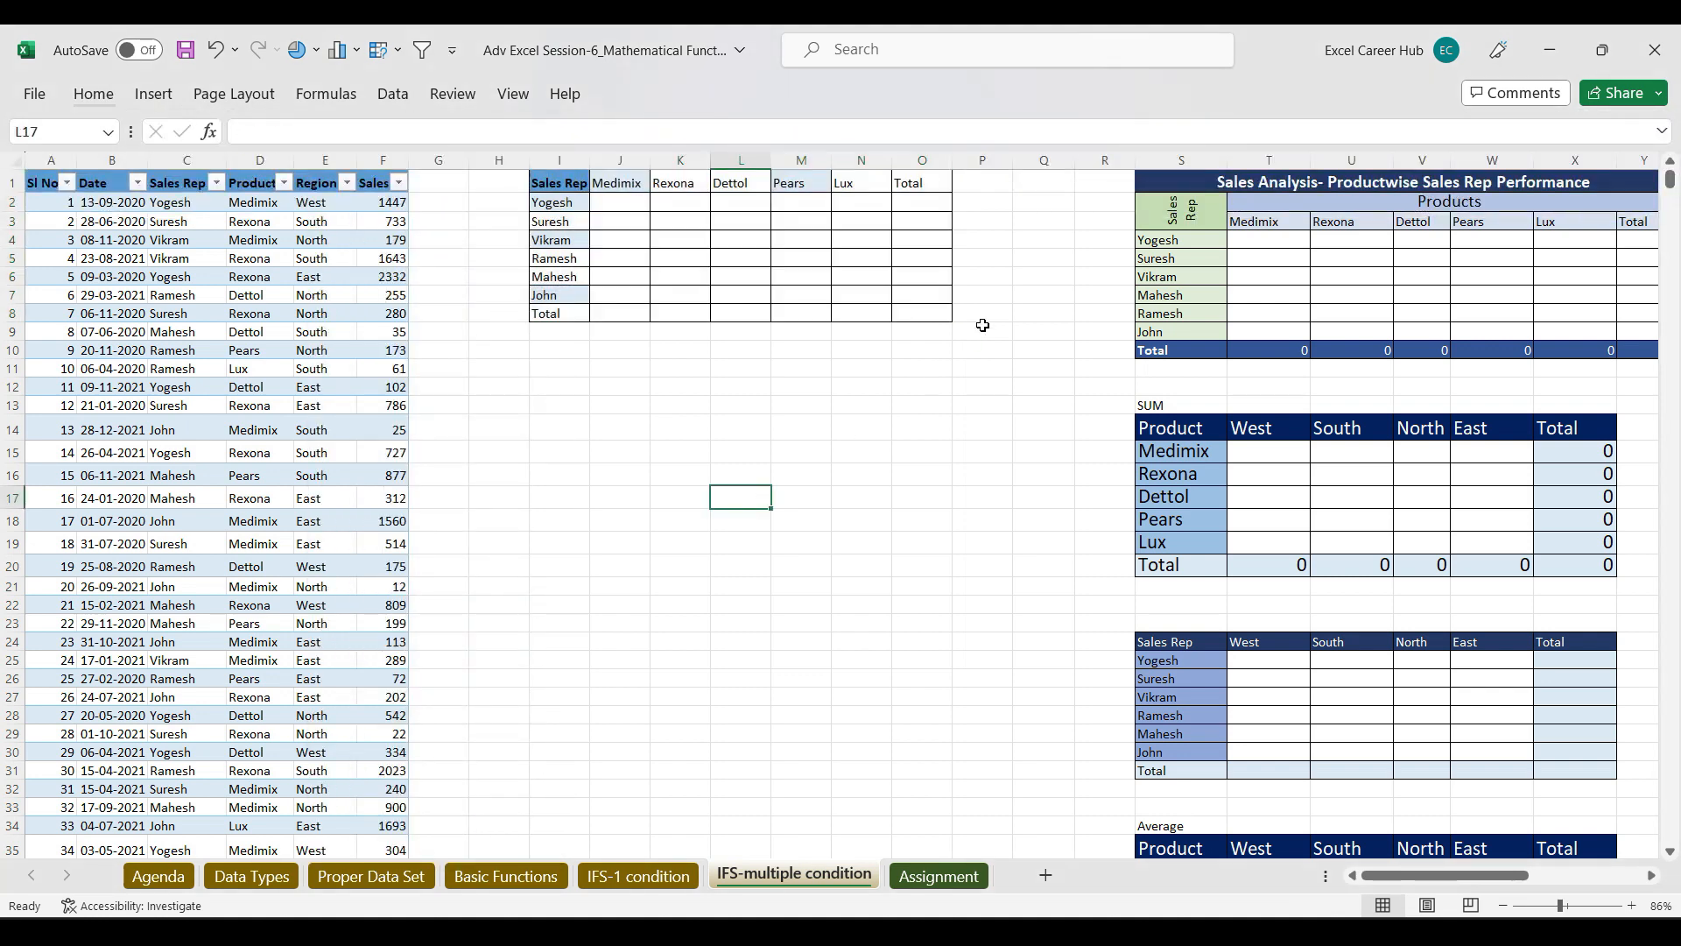
Step: Highlight the bordered summary table I1:O8, check the Google Meet call window, and return to the Excel workbook
left_click_drag(560, 182, 927, 312)
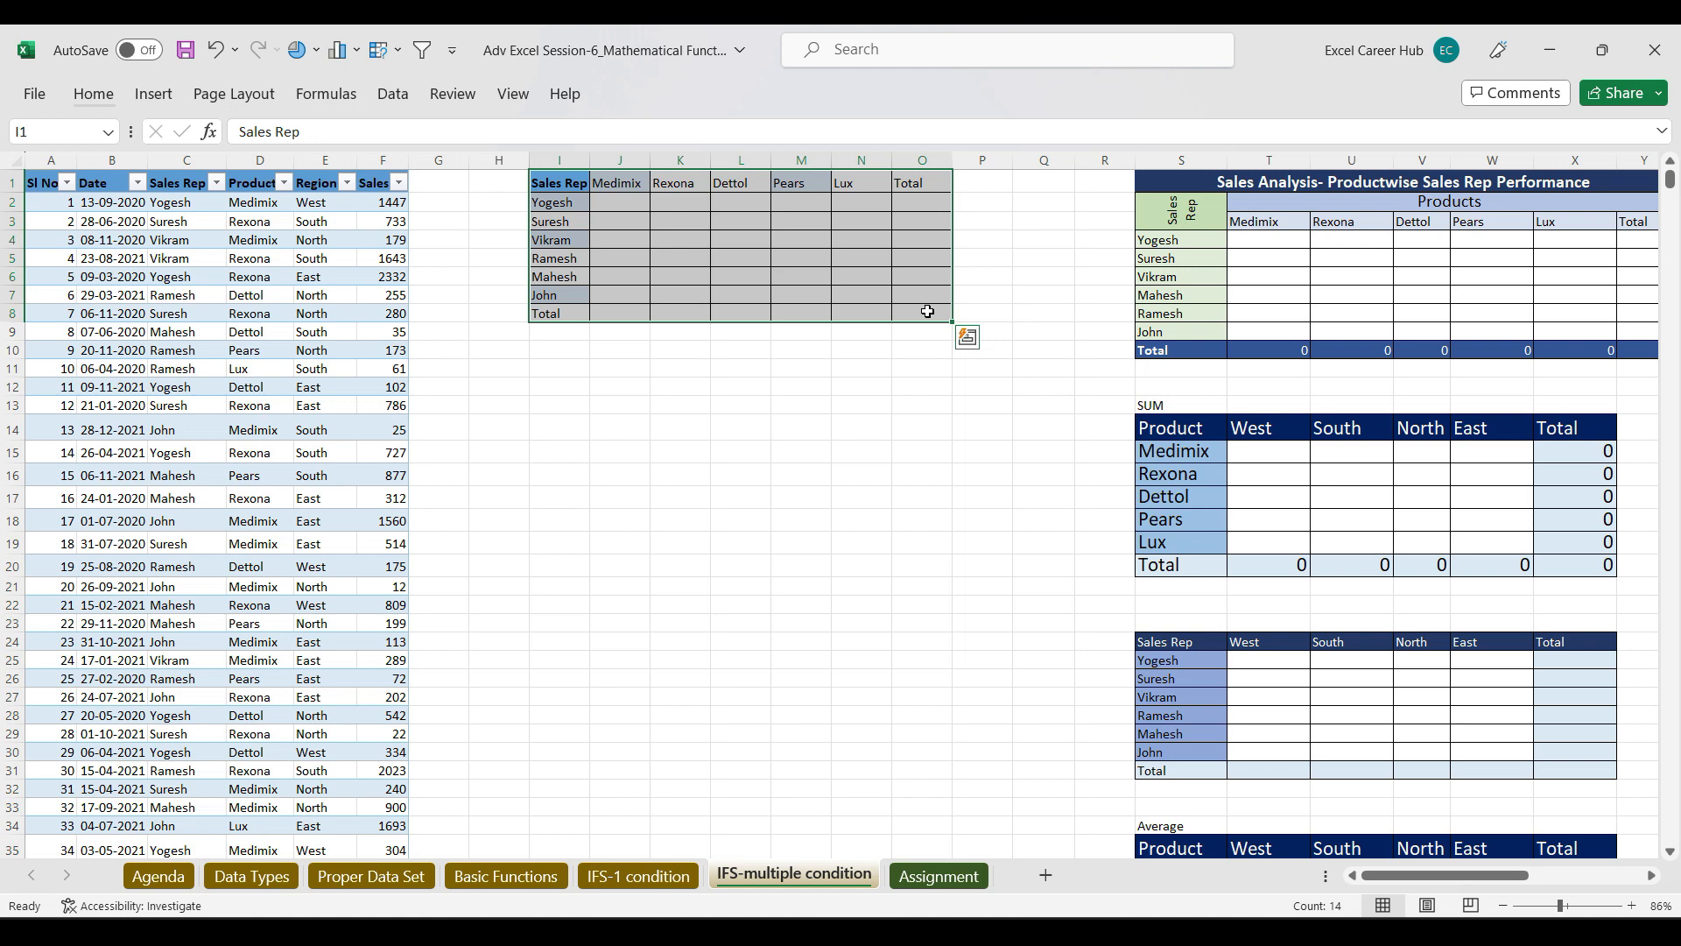
key("alt+Tab")
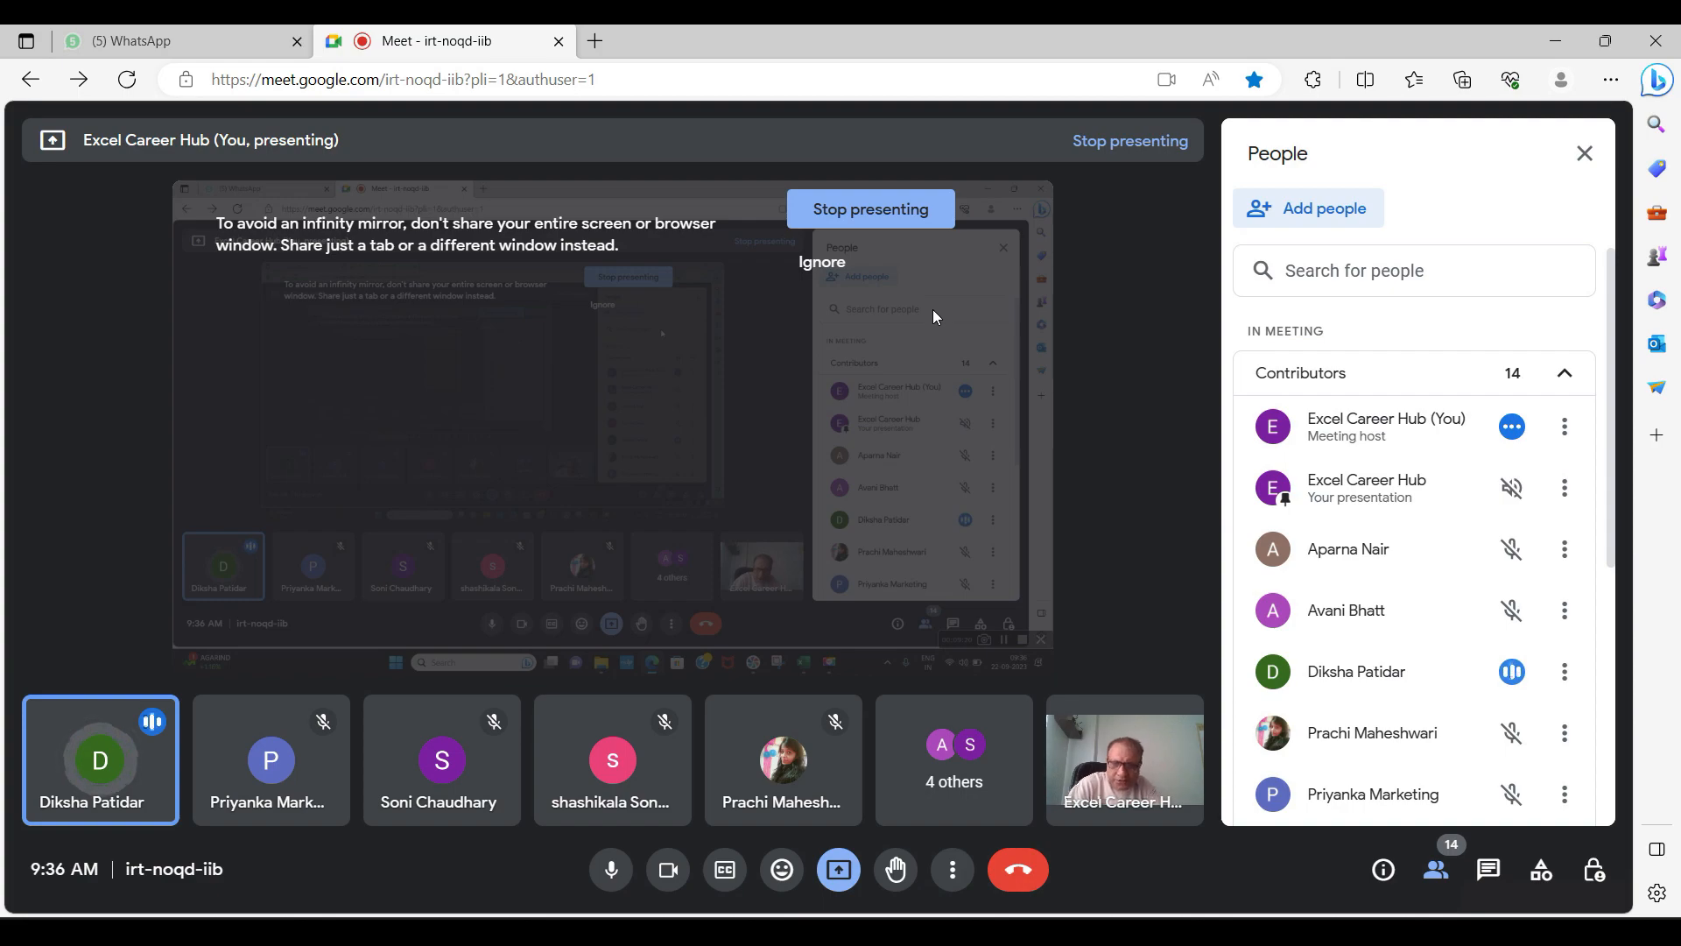
key("alt+Tab")
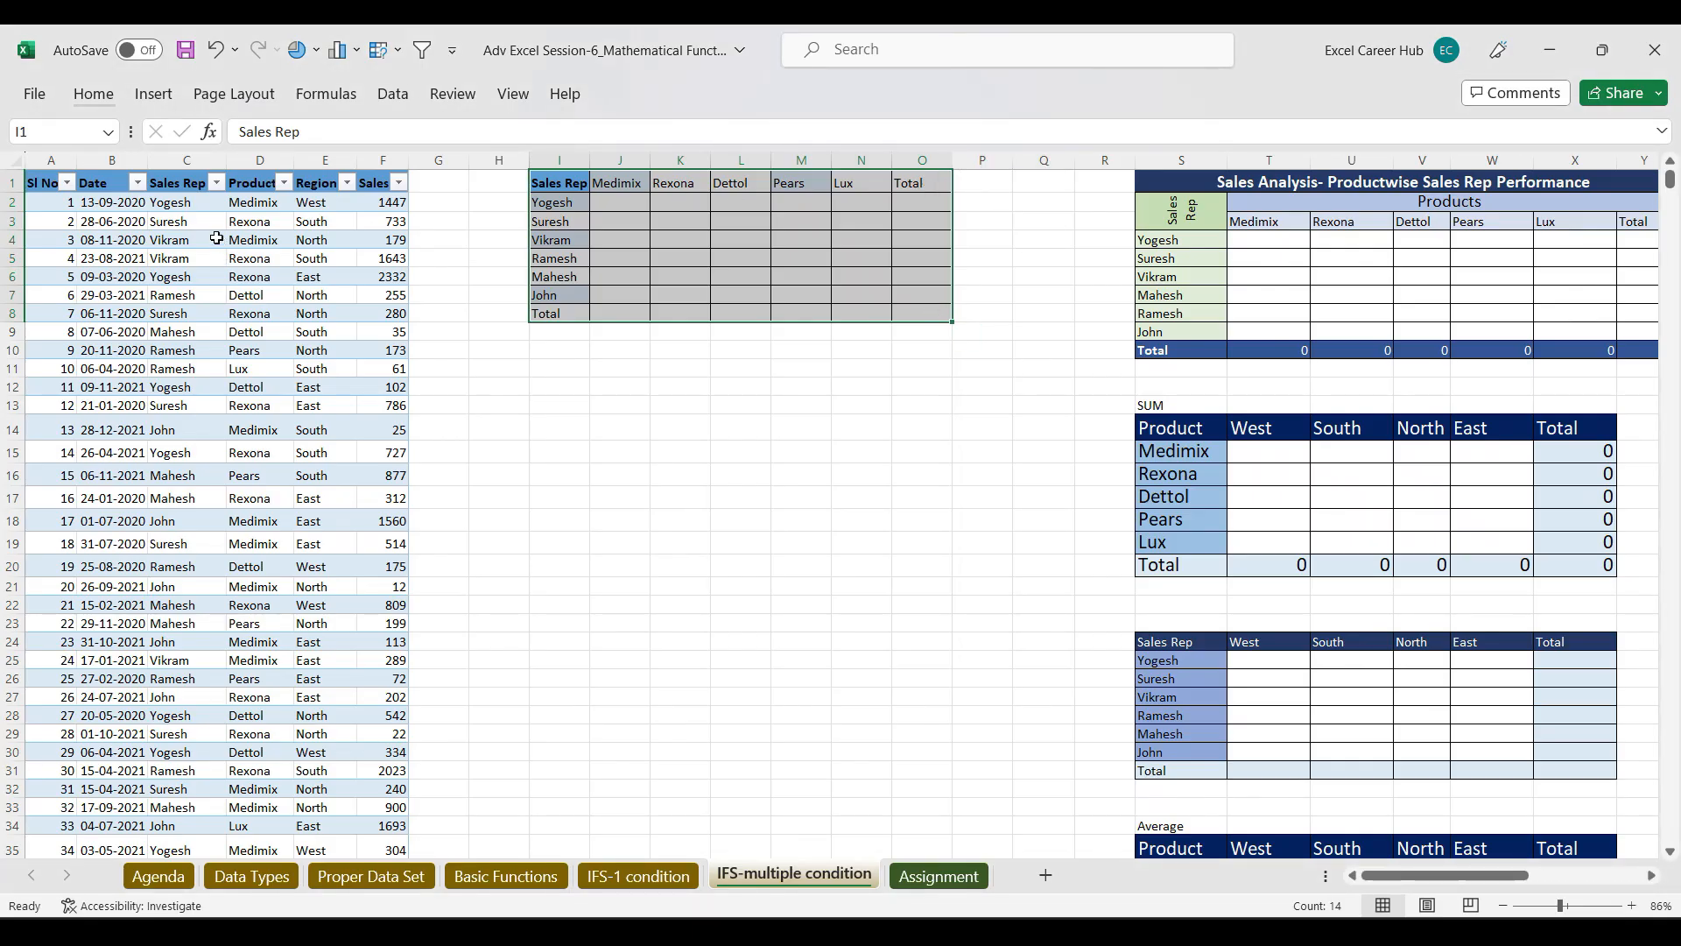
Step: Copy the full Product column of the data table again, header included, and paste it at Q1
left_click(251, 181)
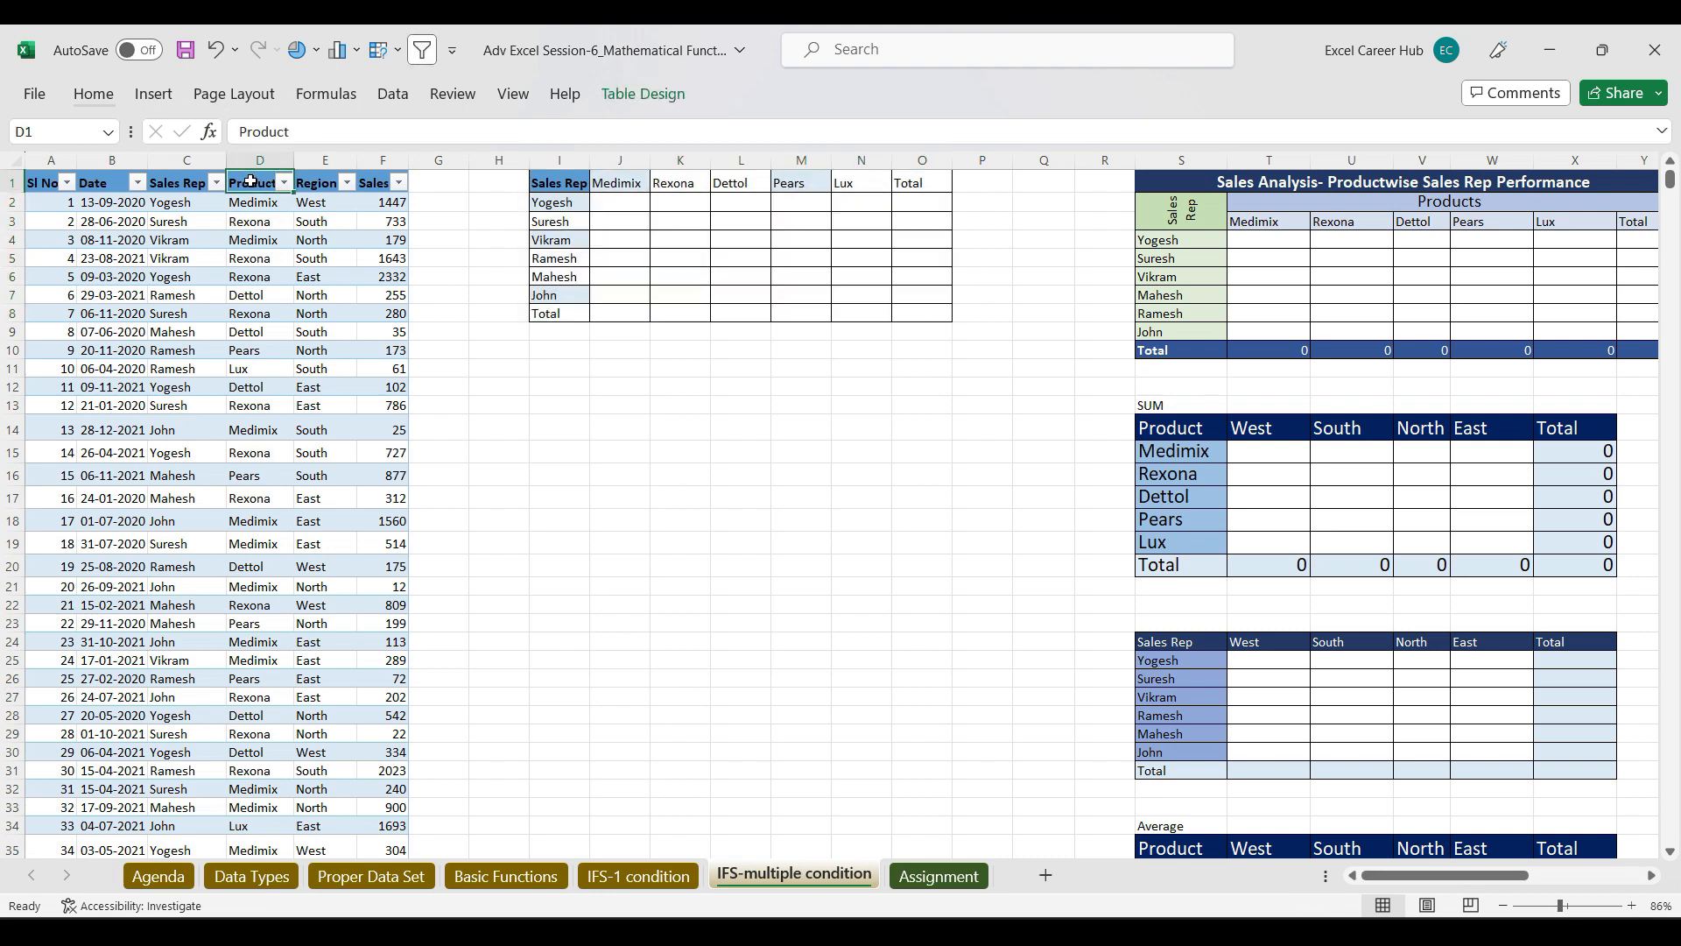
key("ctrl+shift+Down")
key("ctrl+c")
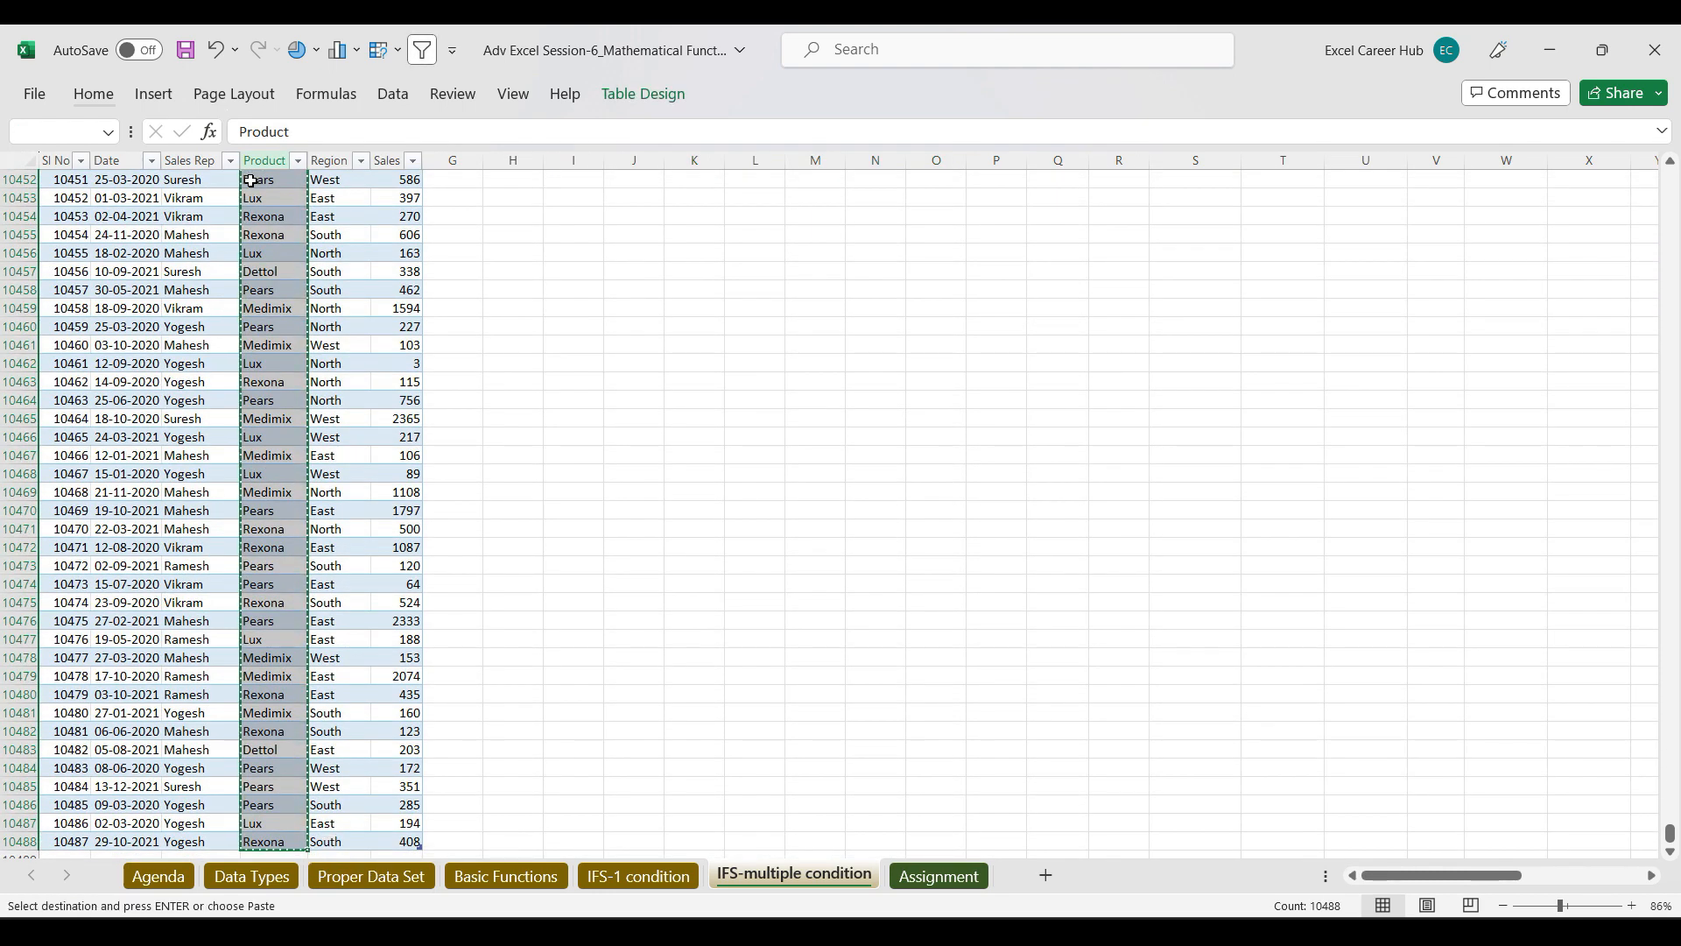
key("ctrl+BackSpace")
left_click(1051, 182)
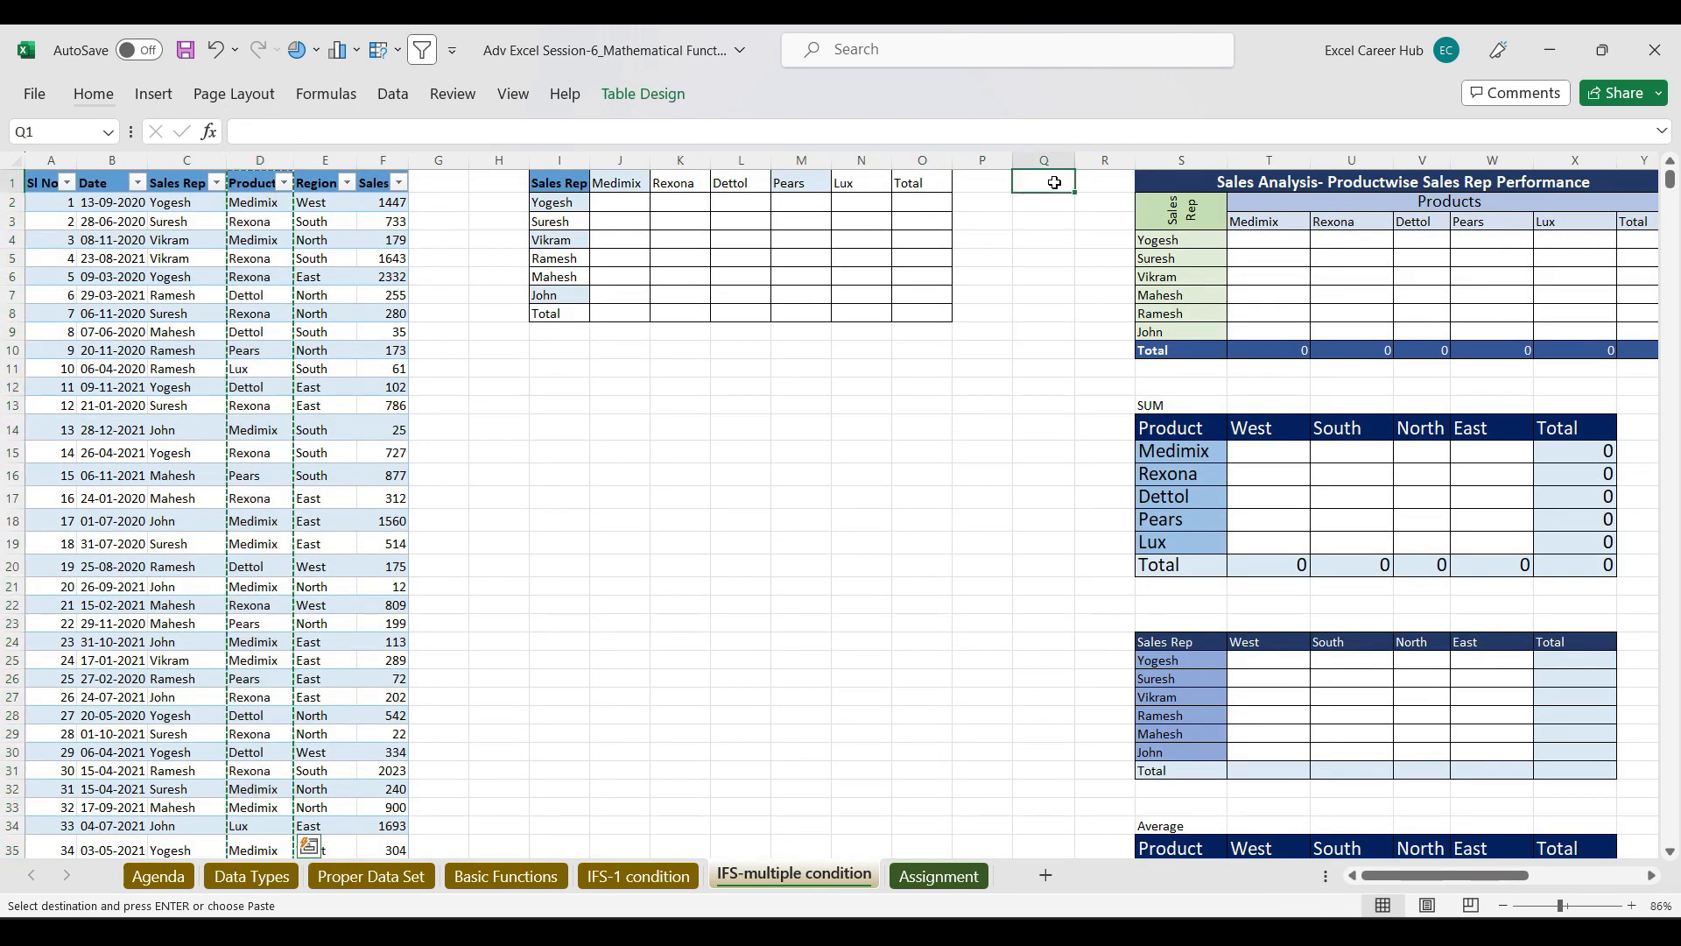
key("ctrl+v")
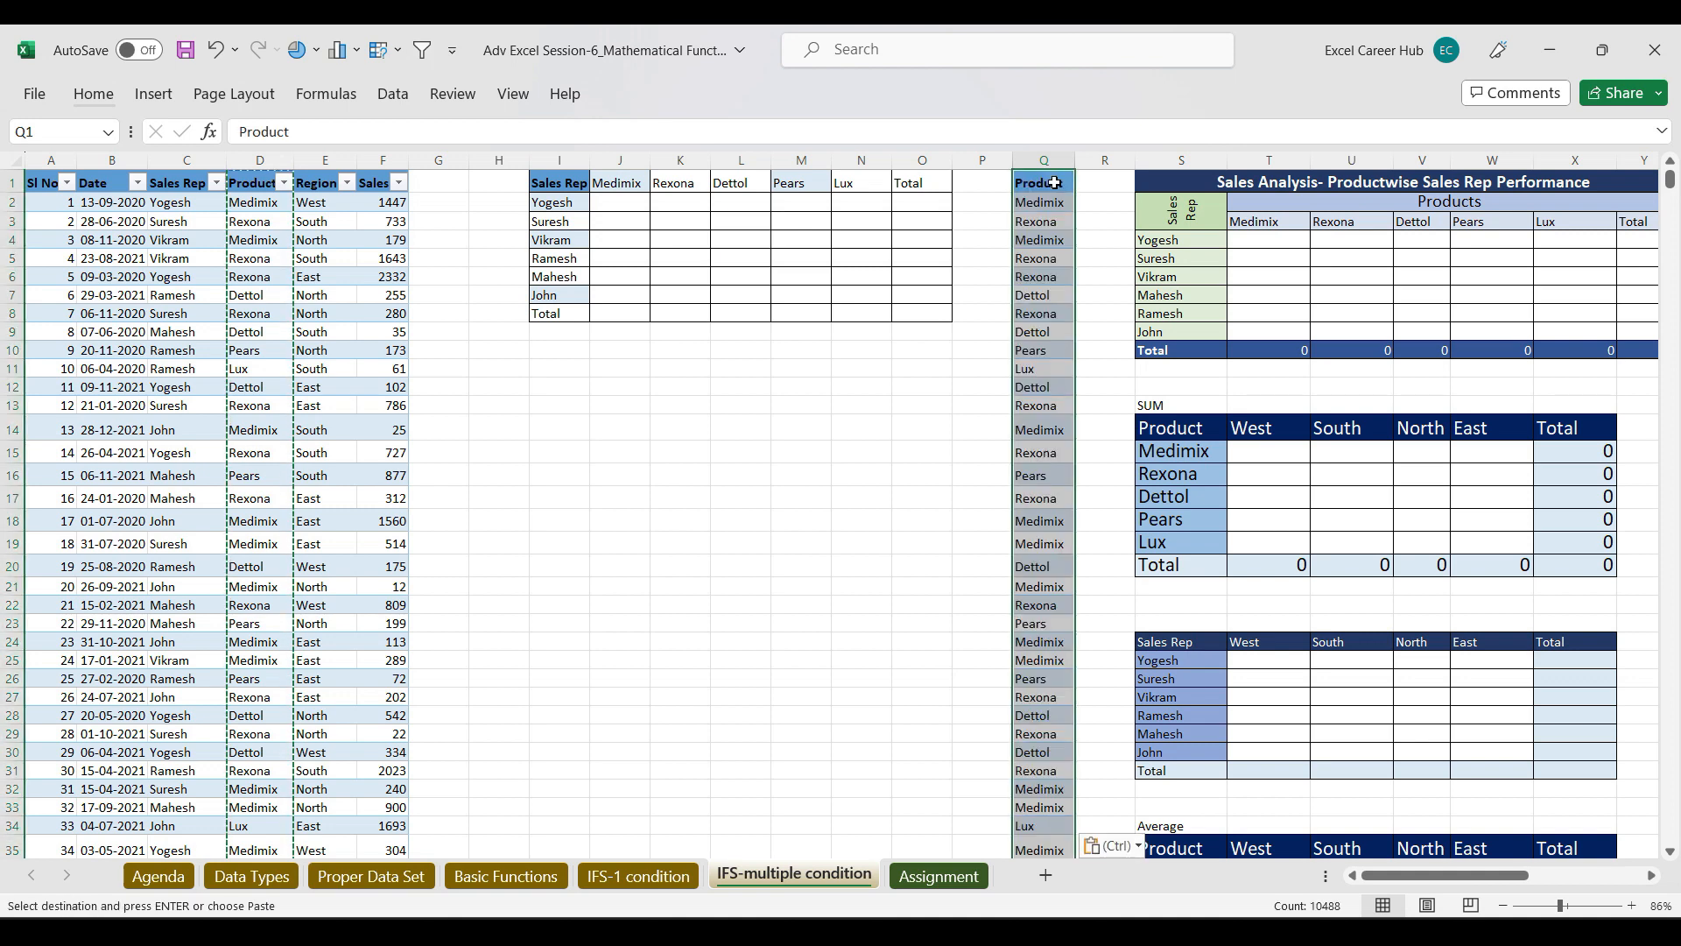
Step: Remove the duplicates from the repeated Product copy in column Q, keeping its header row
left_click(390, 97)
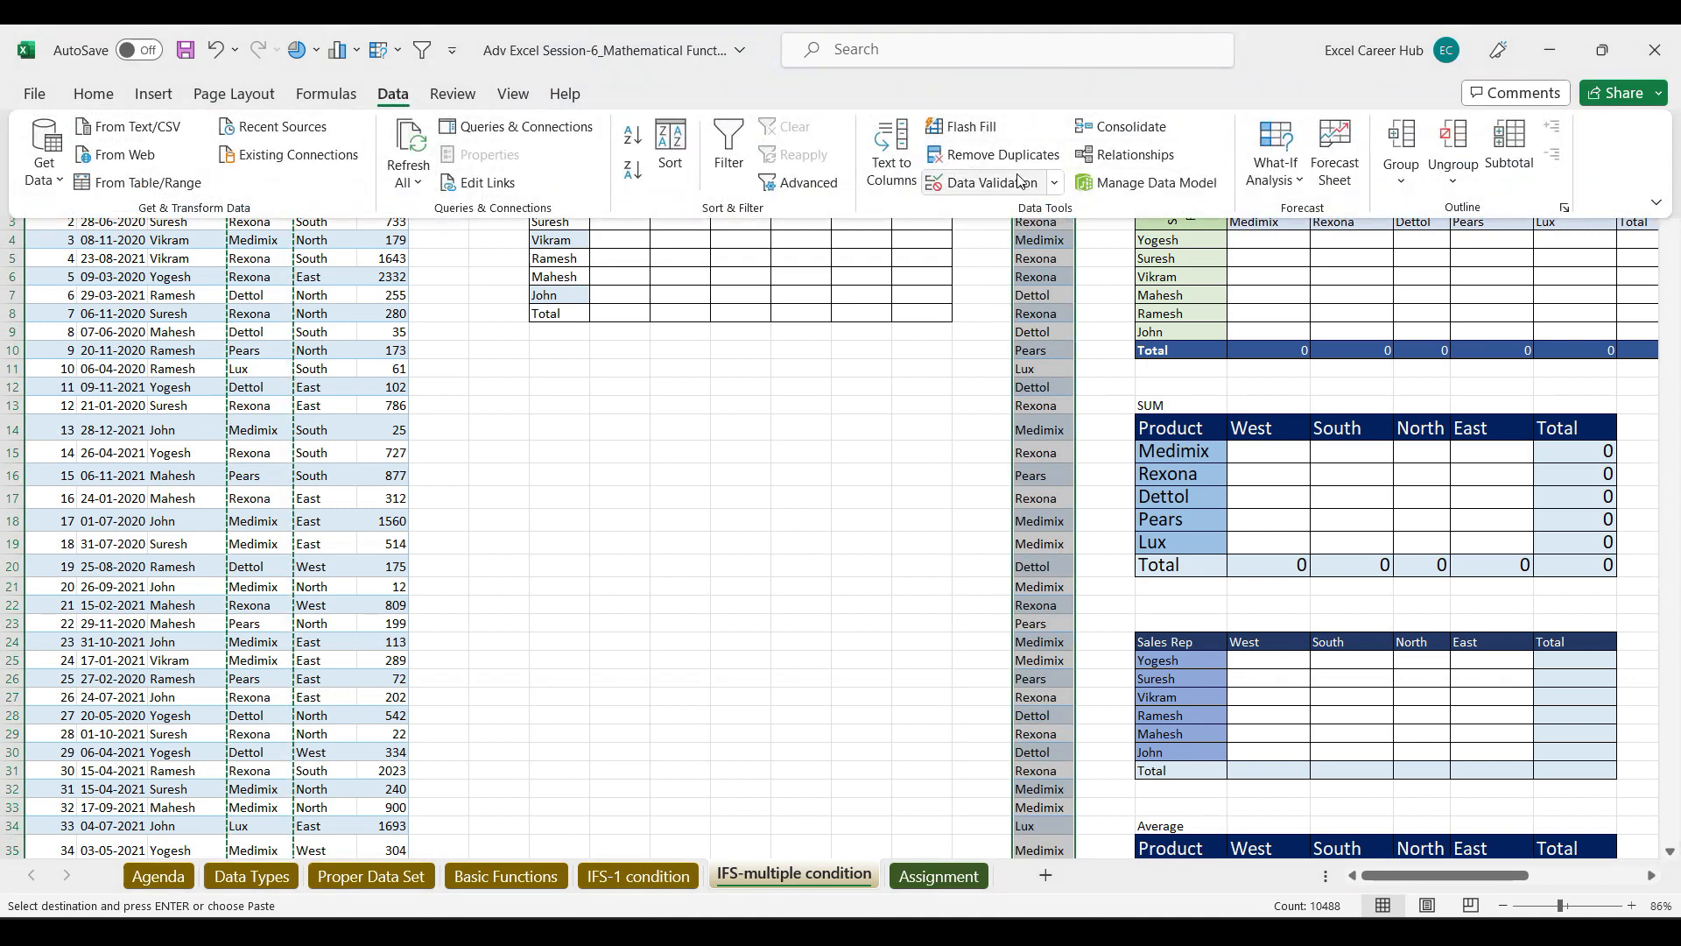
left_click(994, 158)
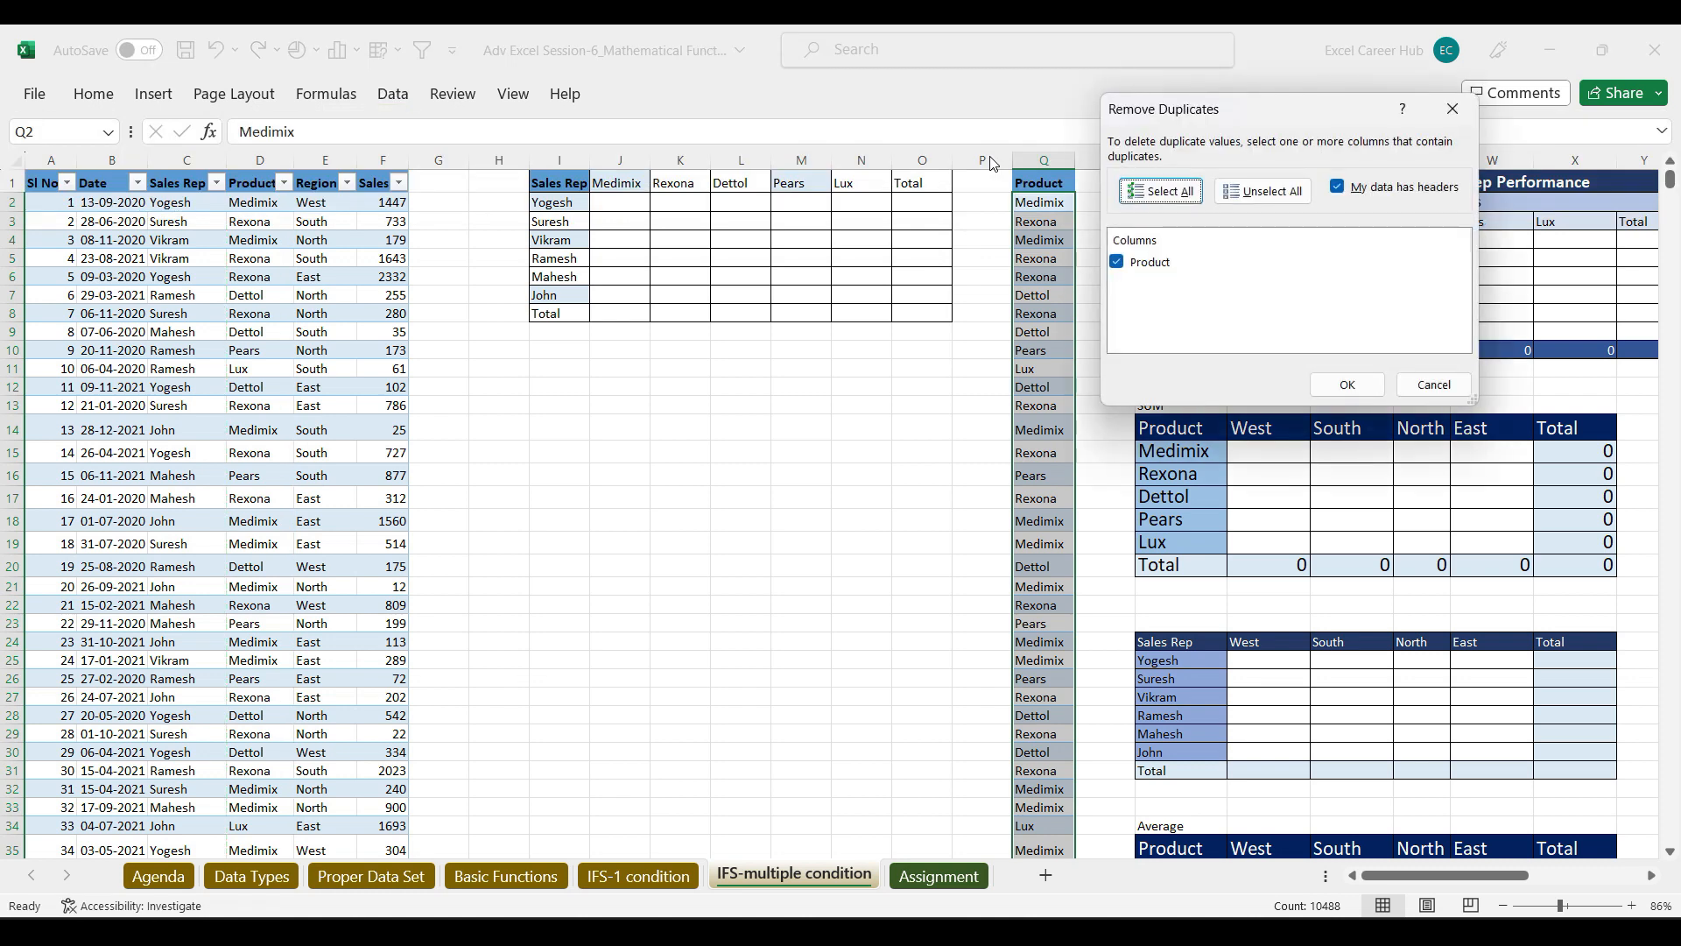
left_click(1334, 382)
left_click(846, 541)
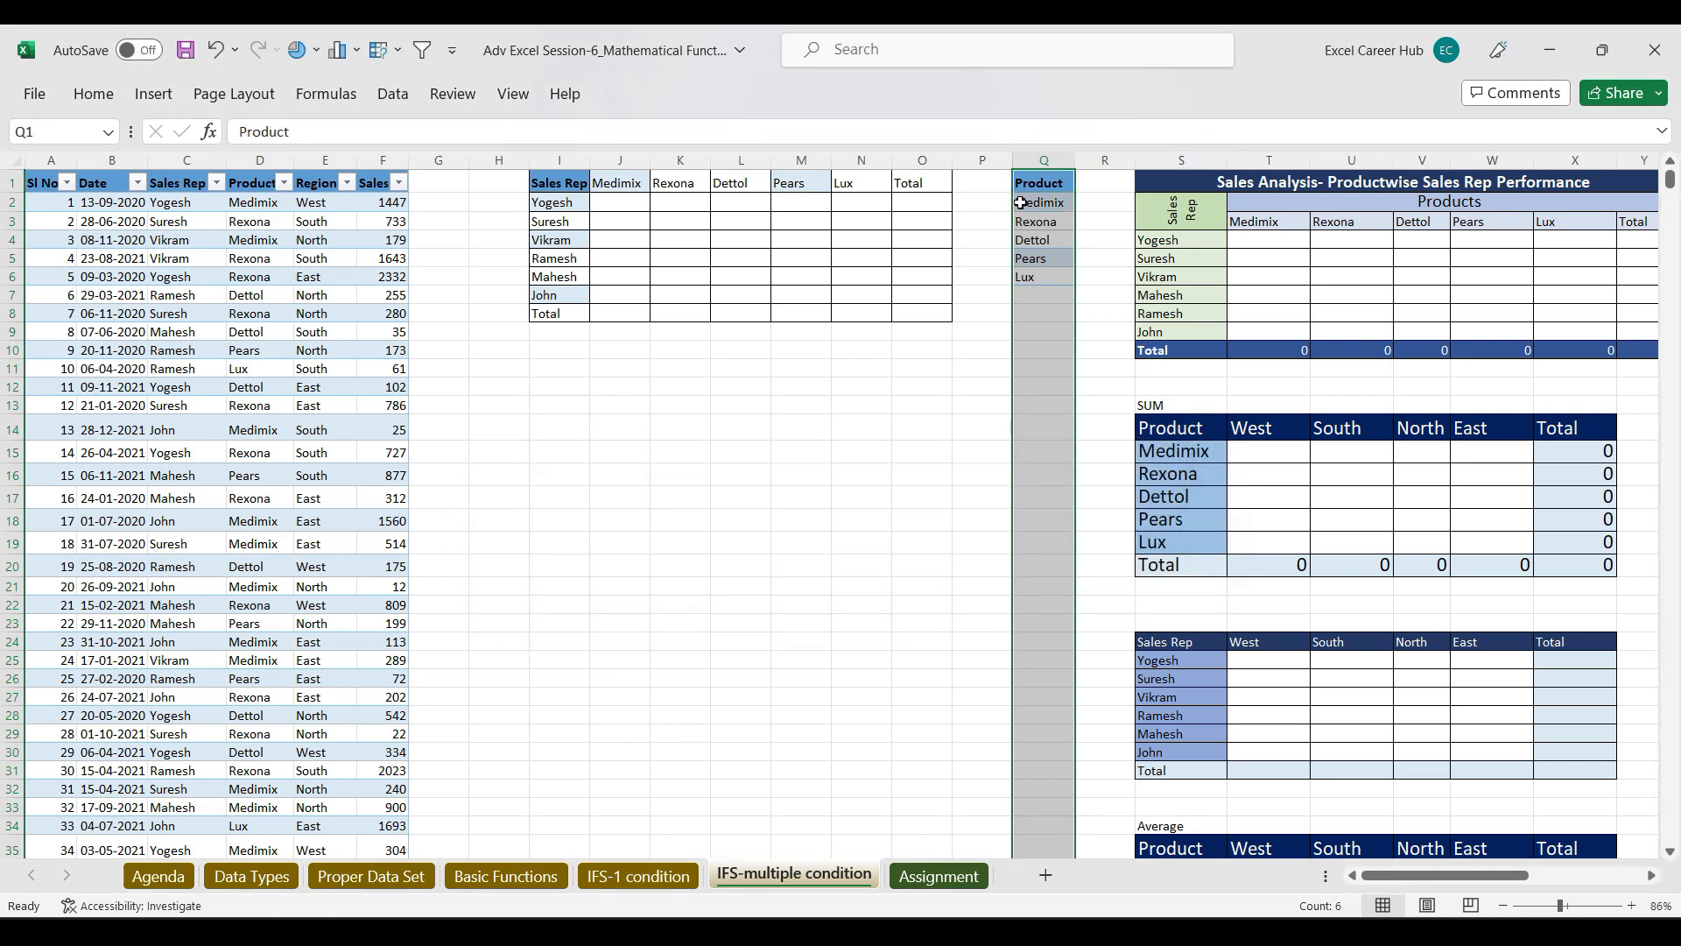
Step: Paste the unique products in Q2:Q6 transposed over the headings from J1 again, and delete the helper column Q
left_click_drag(1023, 203, 1037, 277)
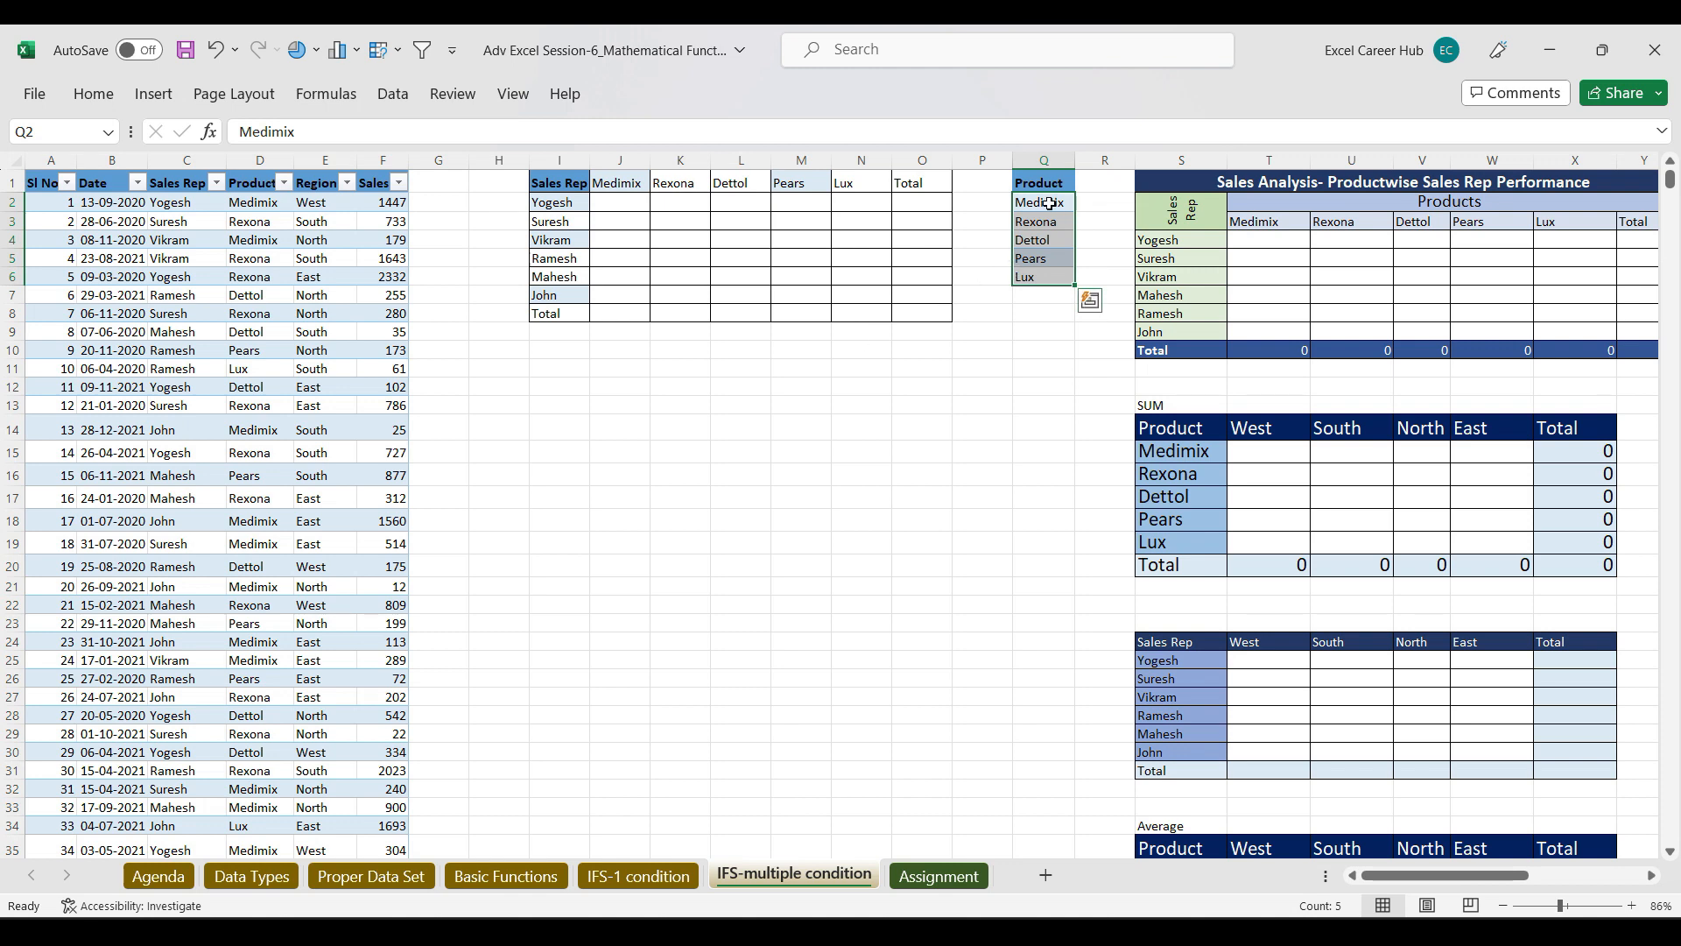
left_click_drag(1049, 202, 1054, 284)
key("ctrl+c")
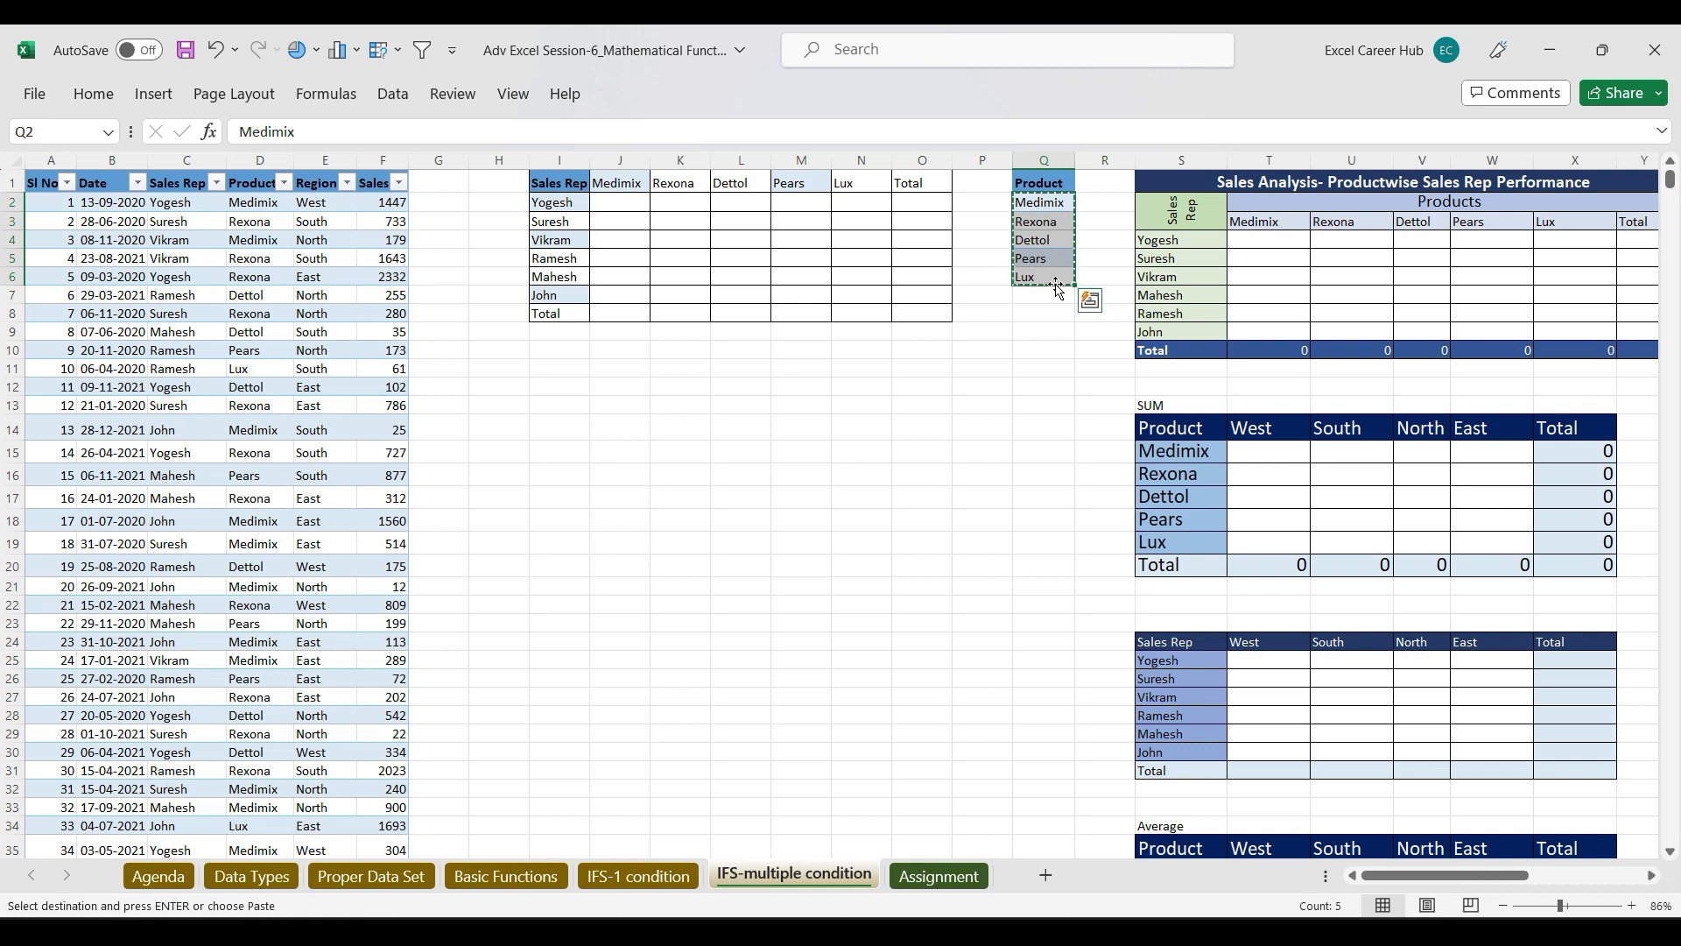
left_click(618, 182)
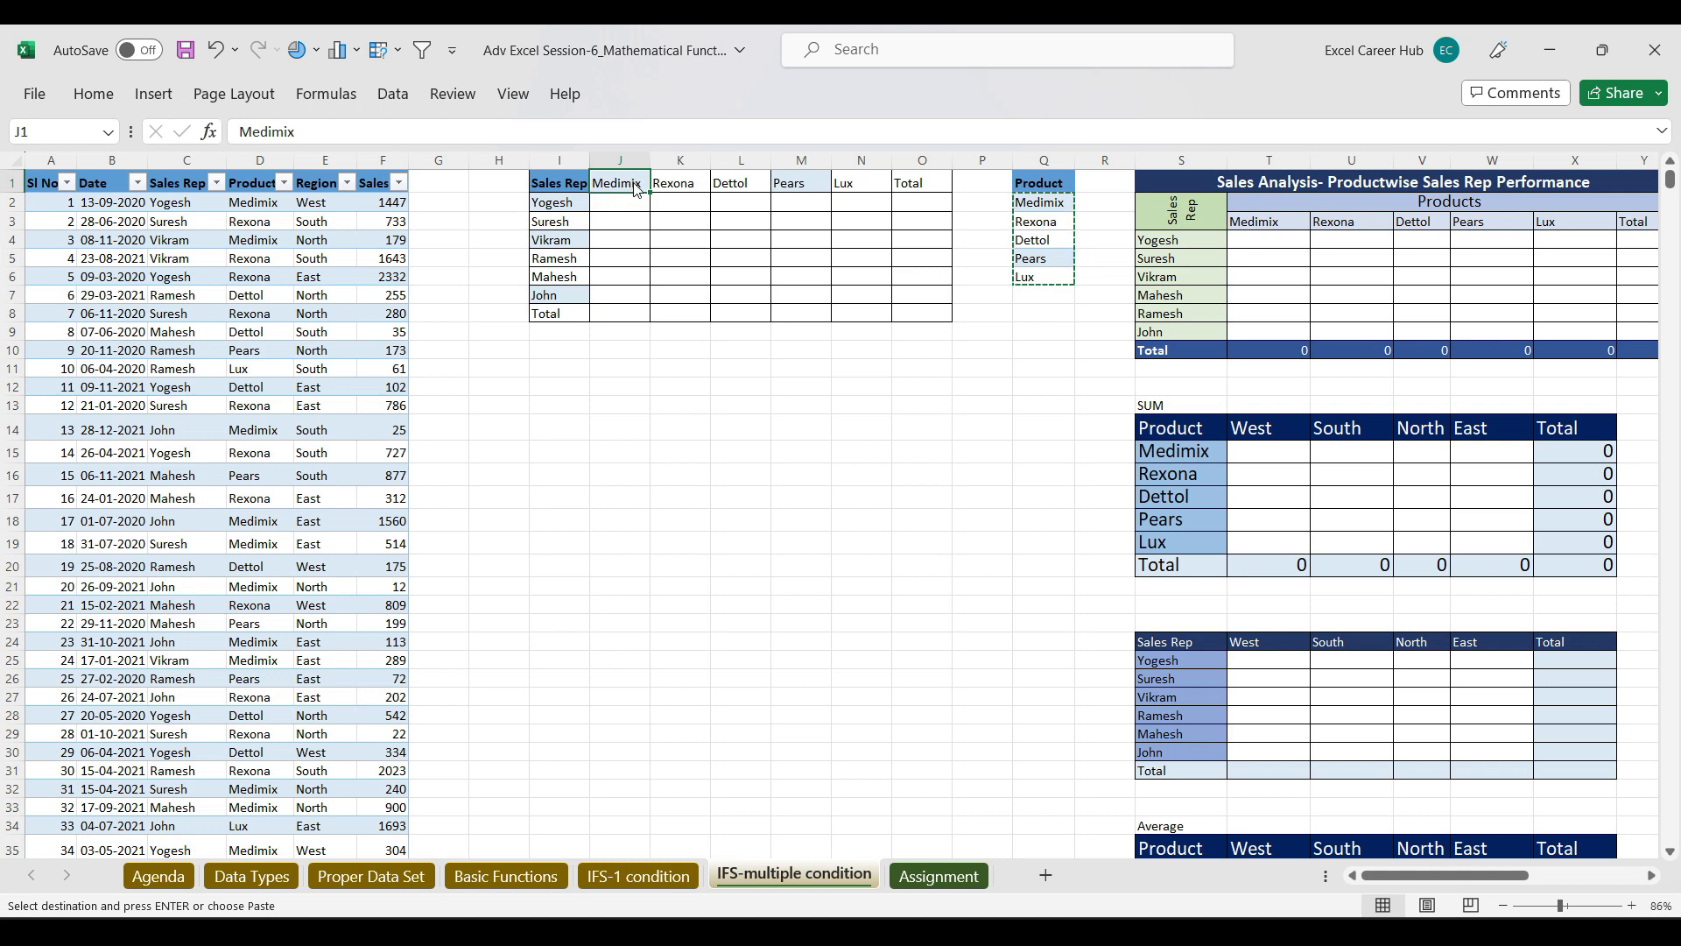
key("ctrl+alt+v")
left_click_drag(1266, 105, 783, 292)
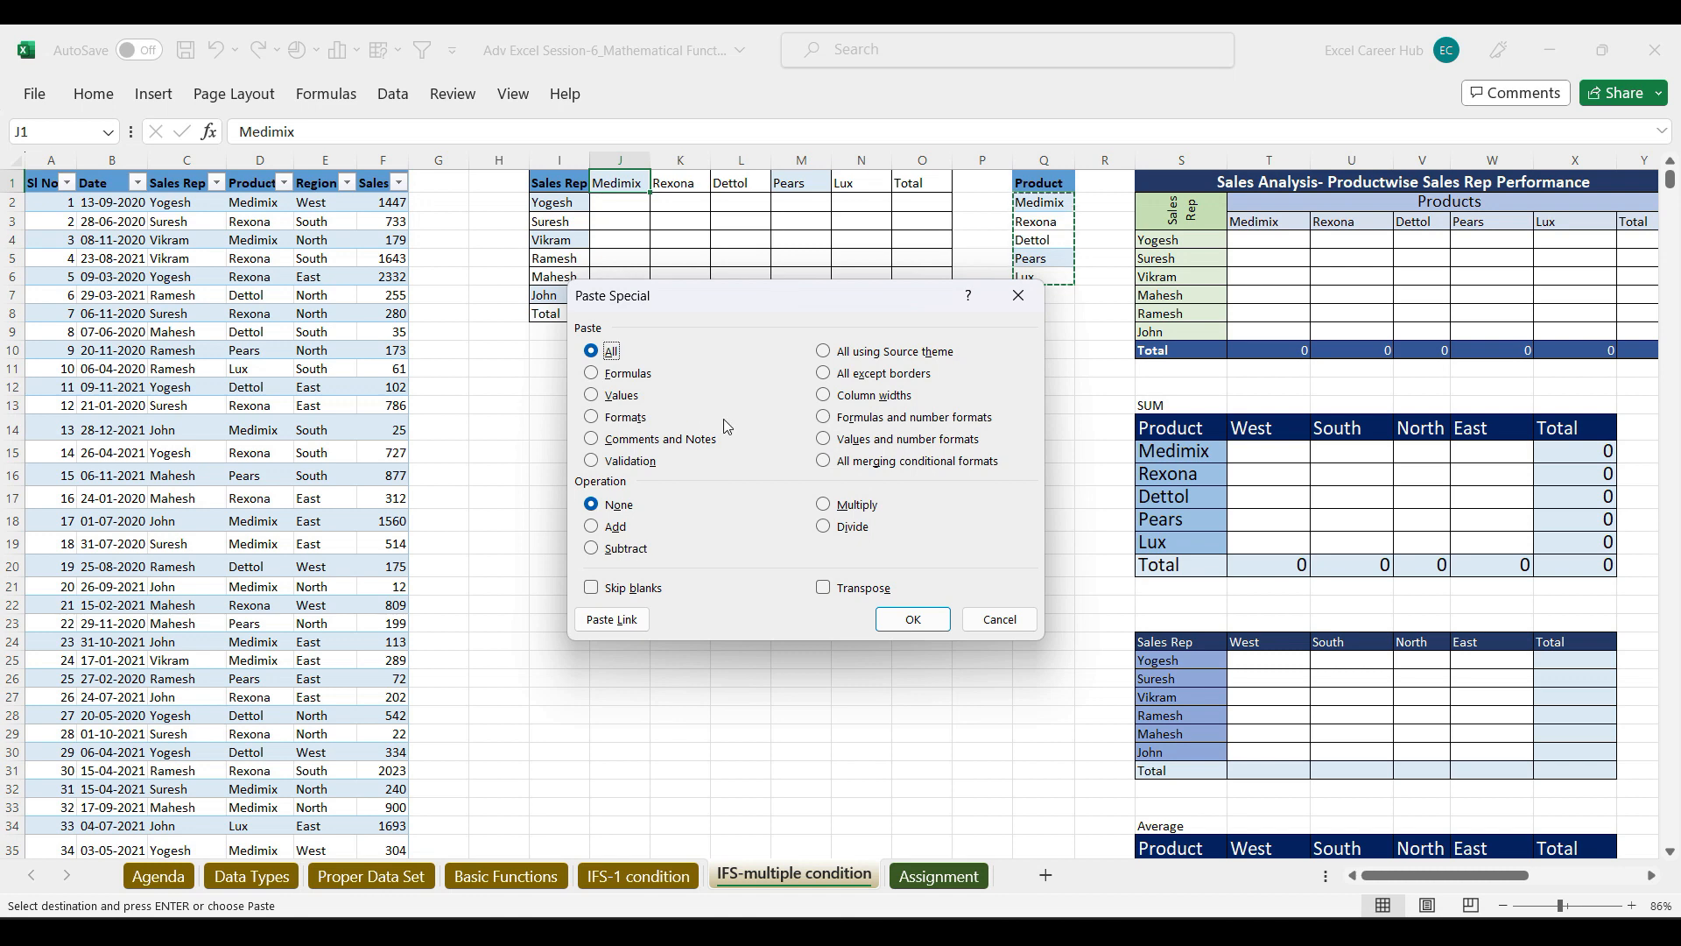
left_click(822, 589)
left_click(912, 619)
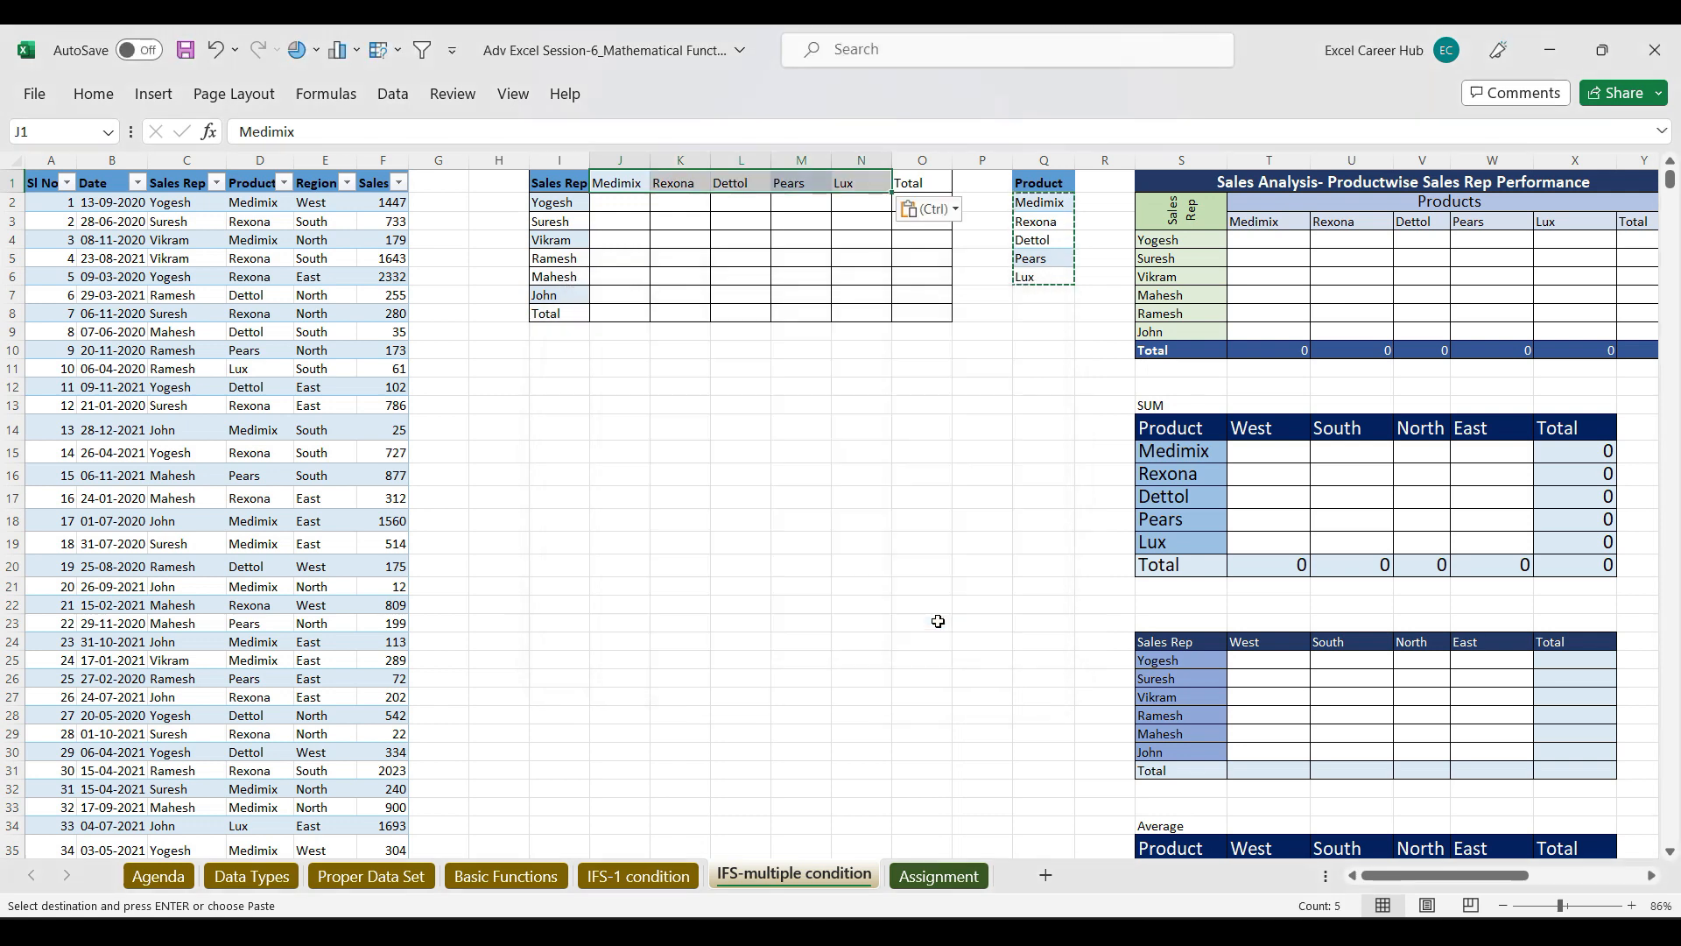
left_click(1043, 159)
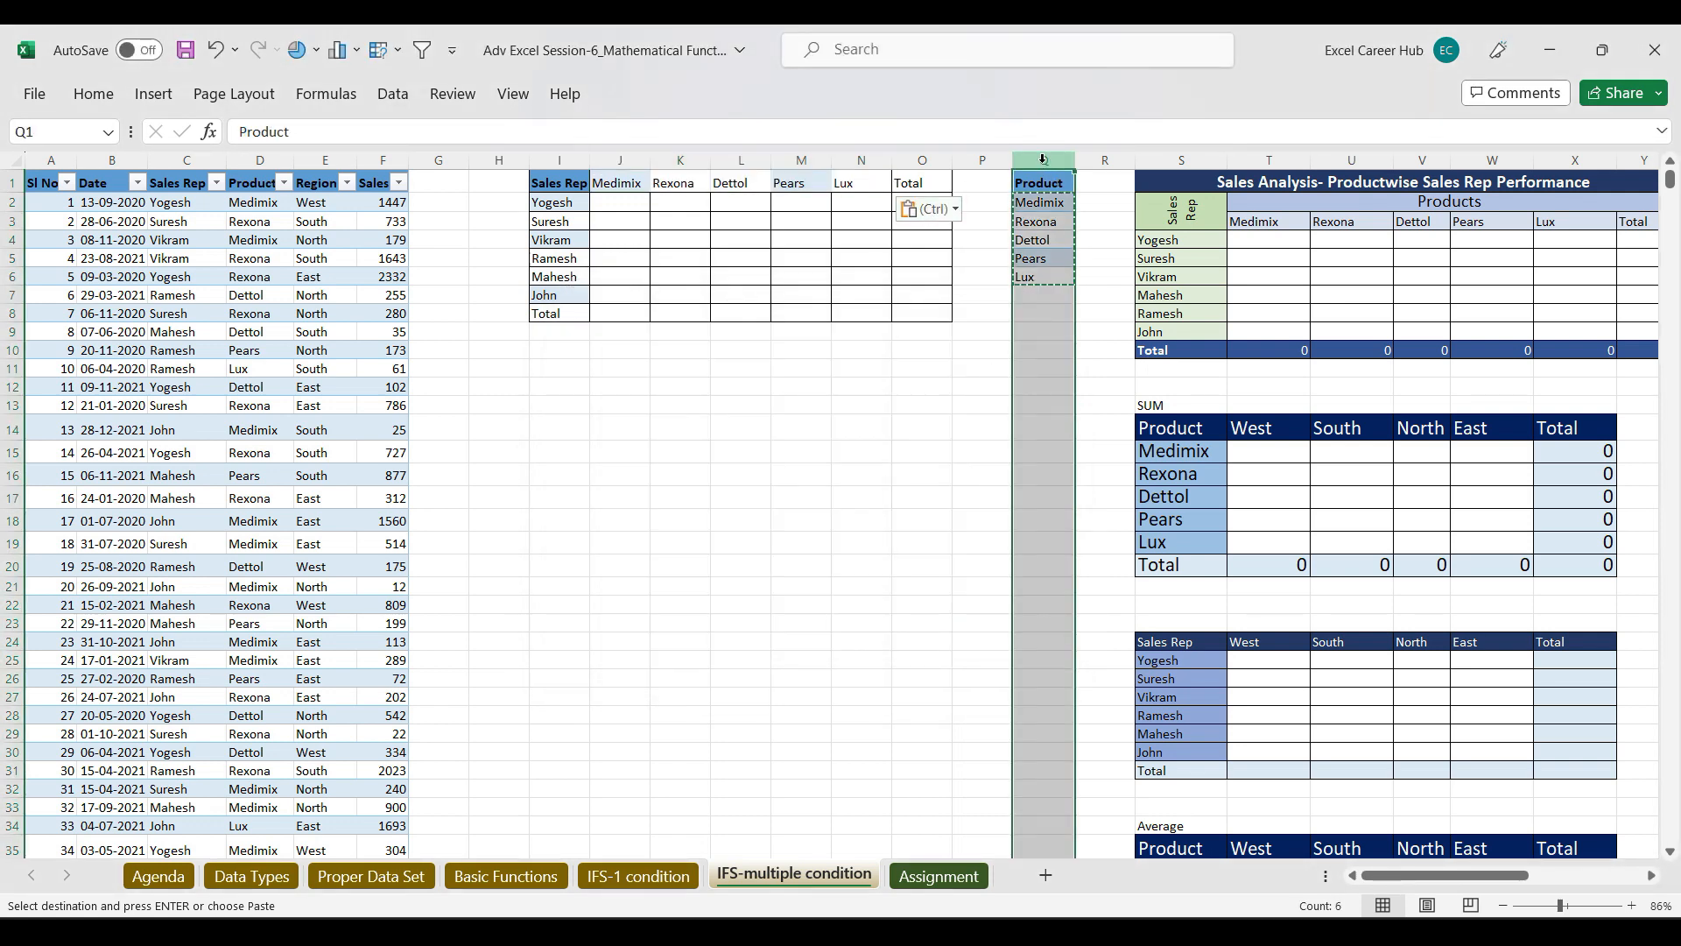
key("ctrl+minus")
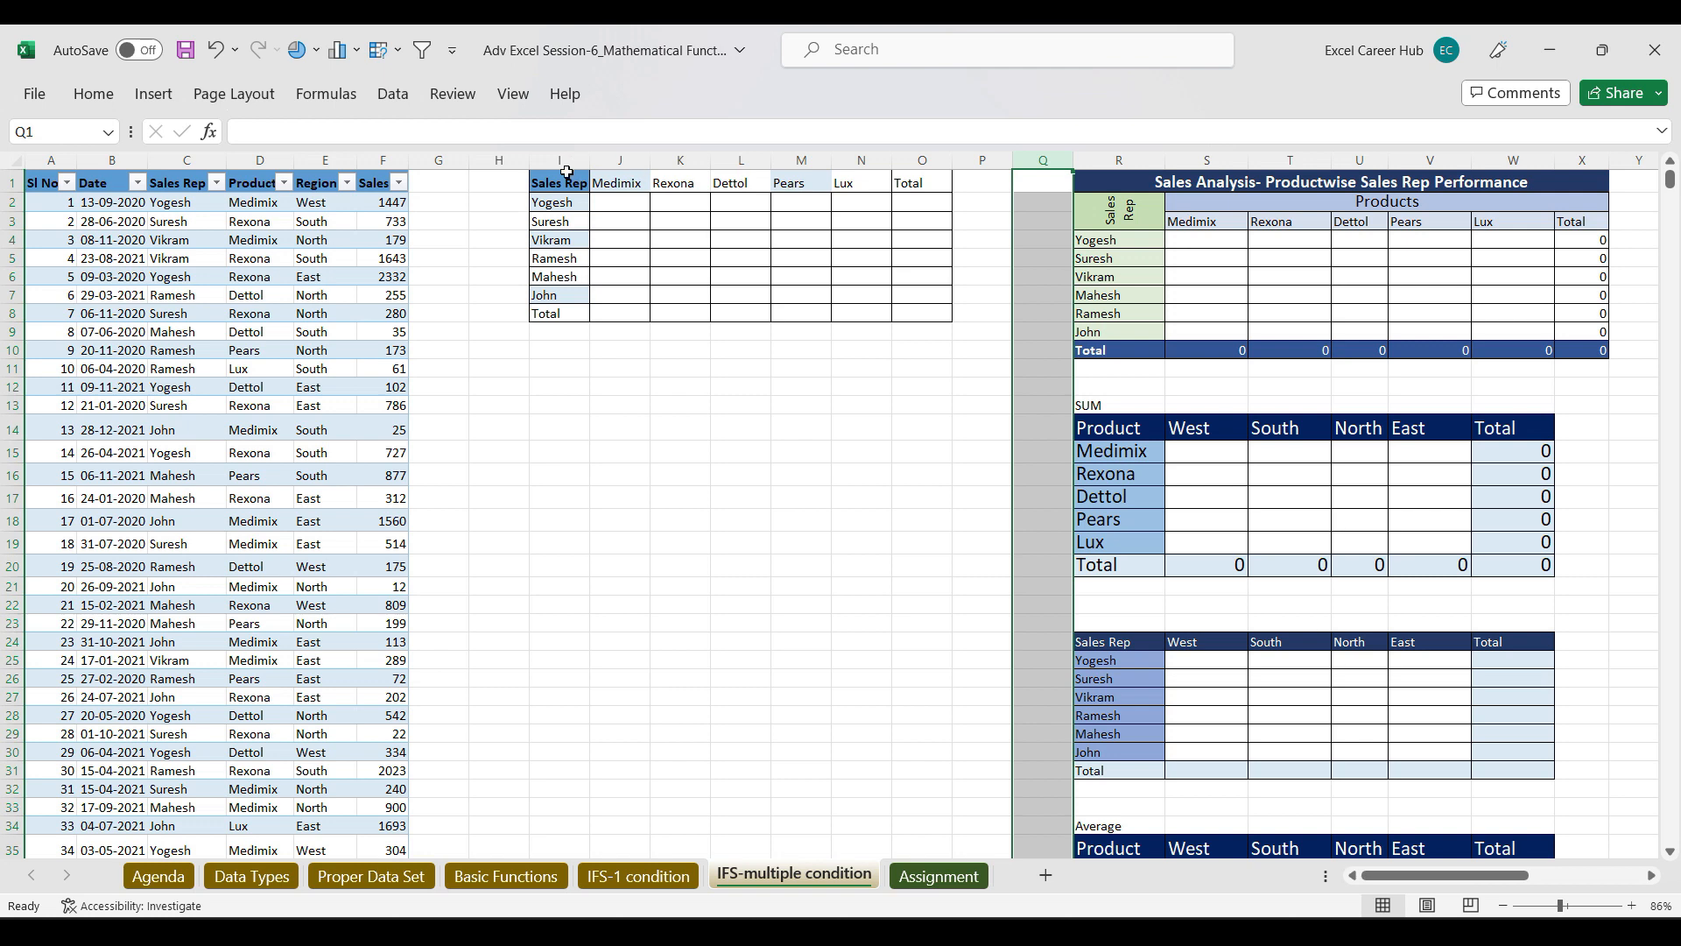
Step: Highlight the summary table I1:O8, its empty value cells J2:N7, and the first sales rep cell I2
left_click_drag(566, 180, 915, 308)
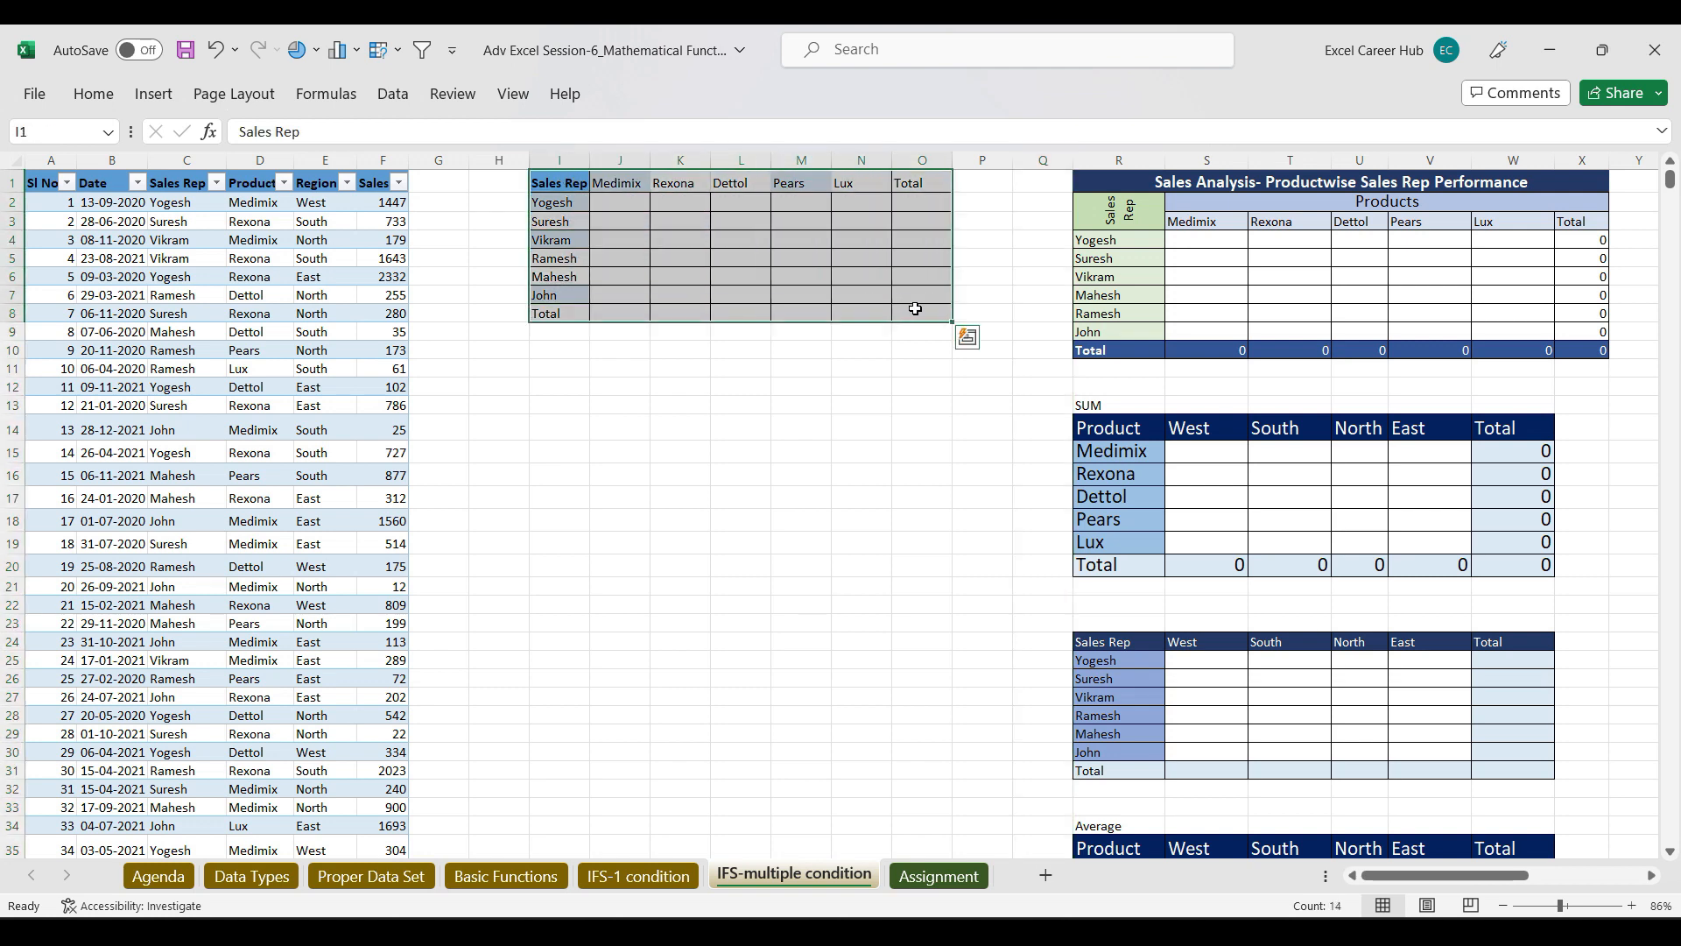
left_click(596, 205)
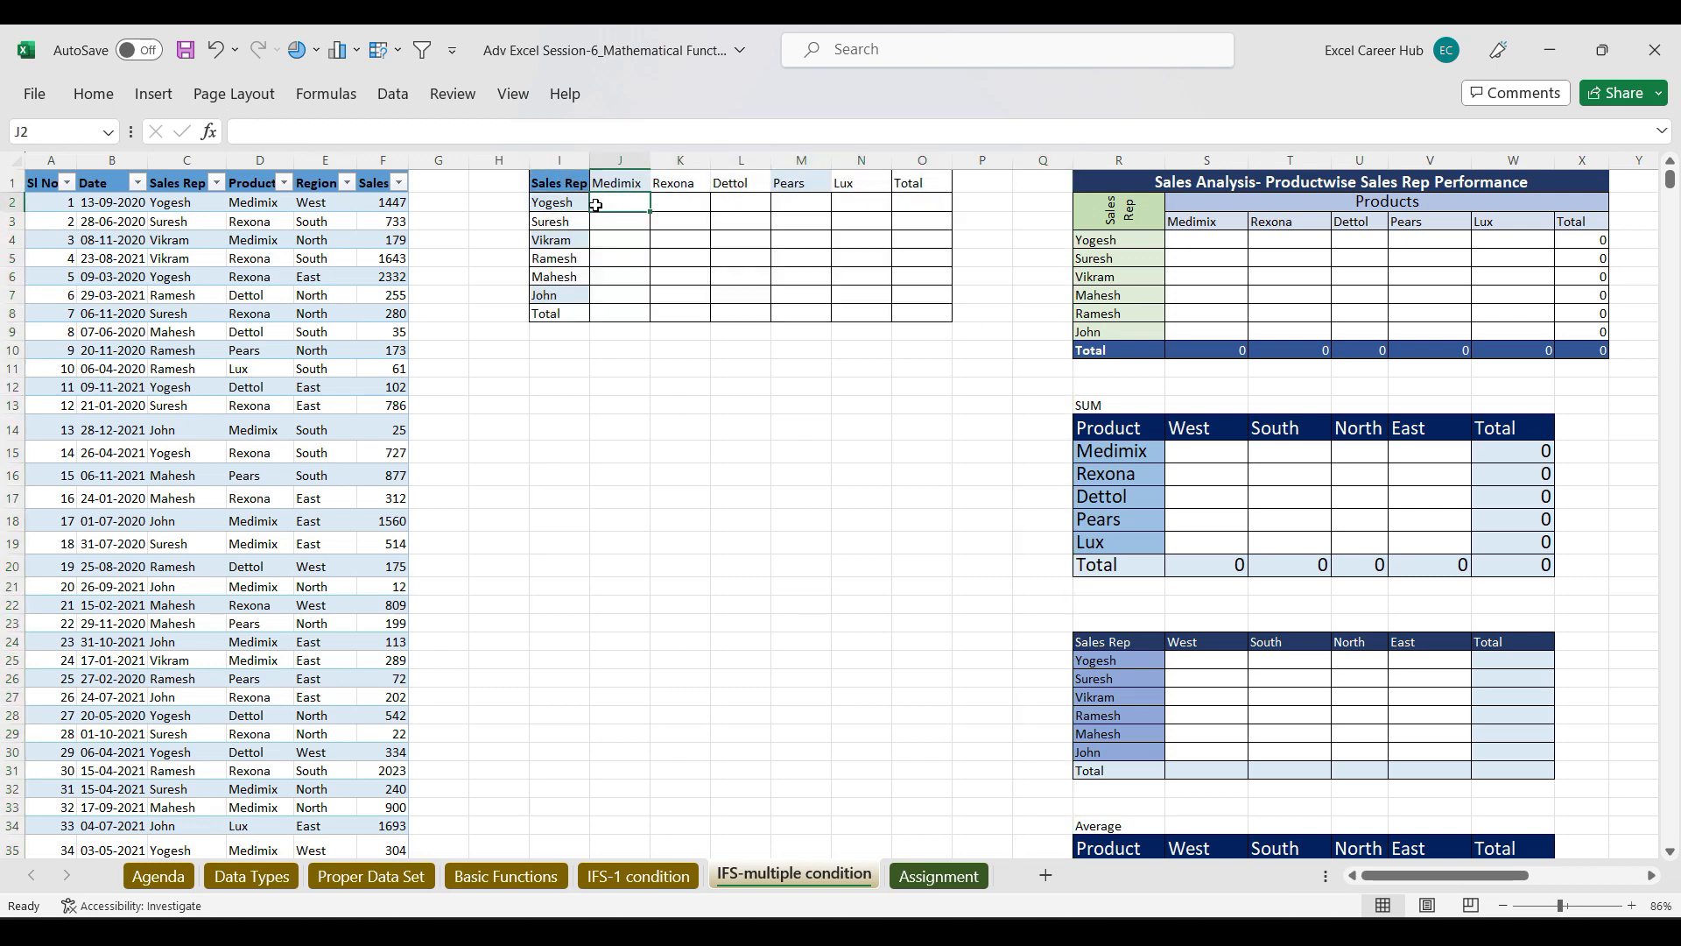
left_click_drag(601, 203, 867, 289)
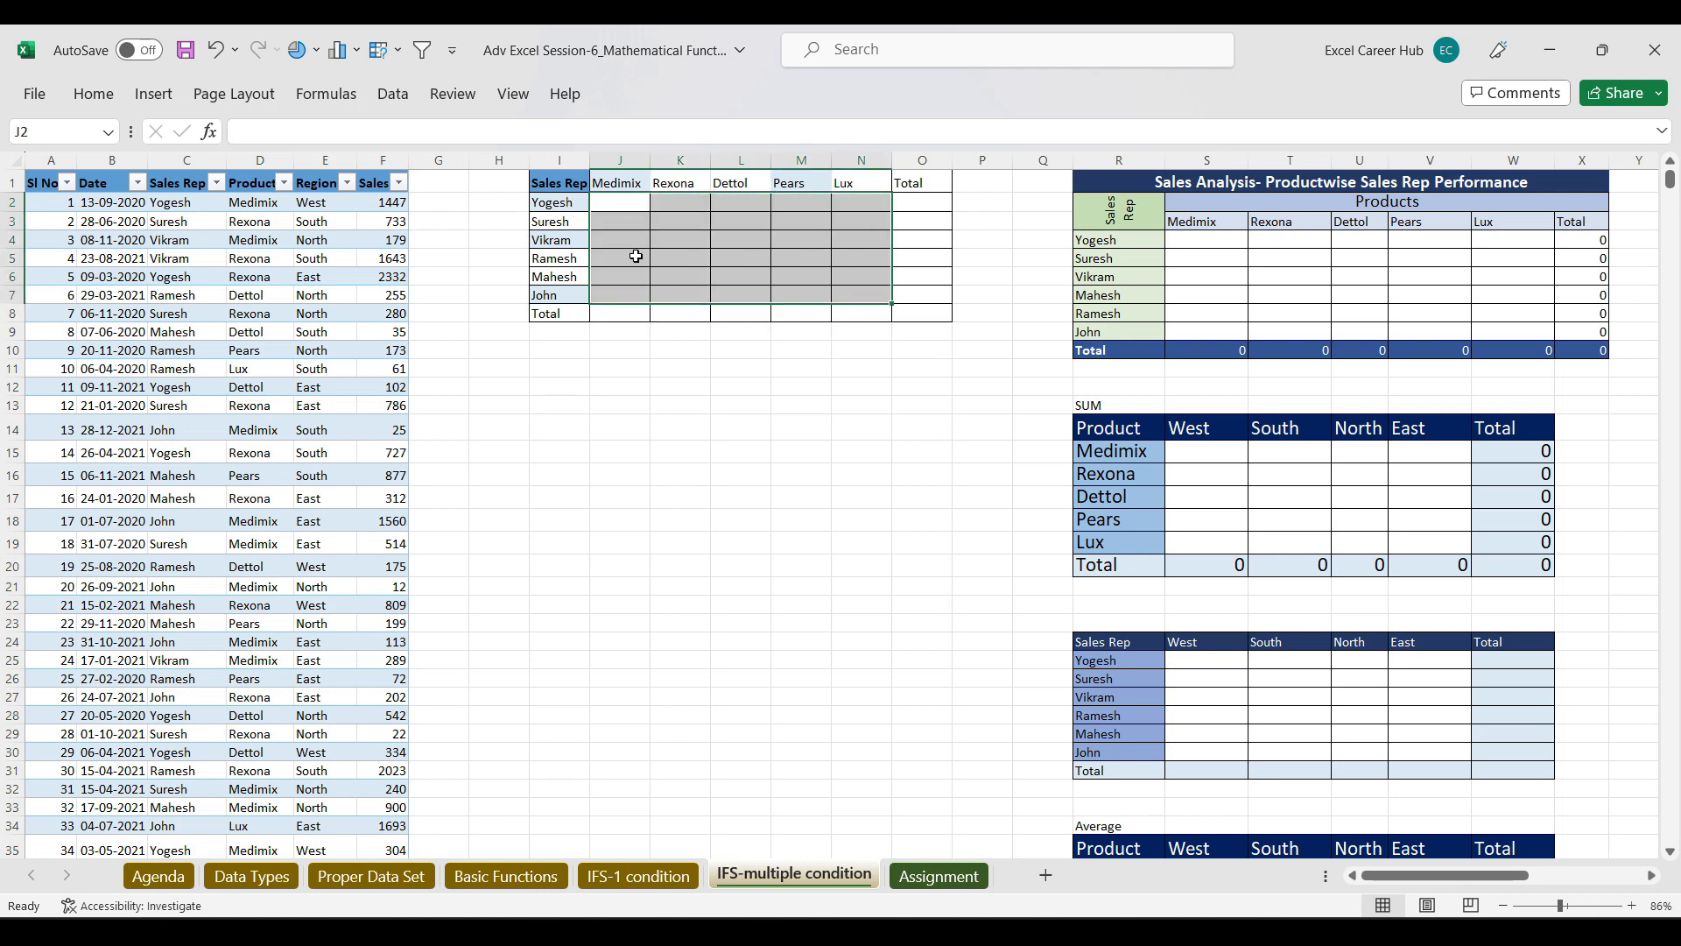
left_click(611, 204)
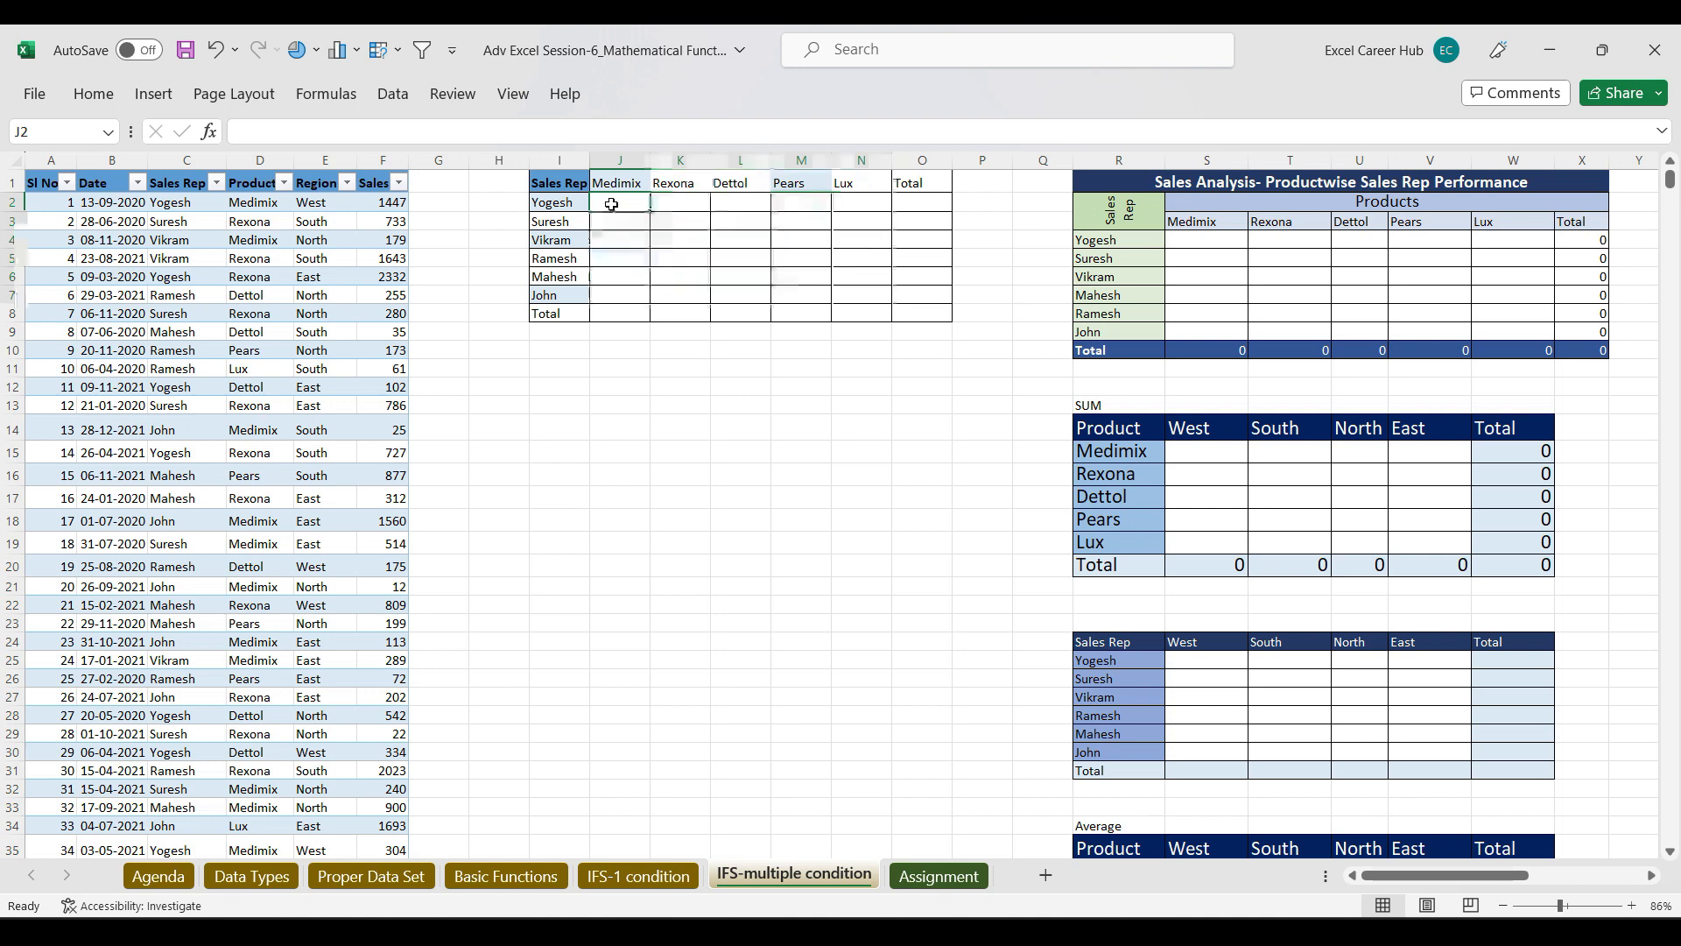
left_click(548, 202)
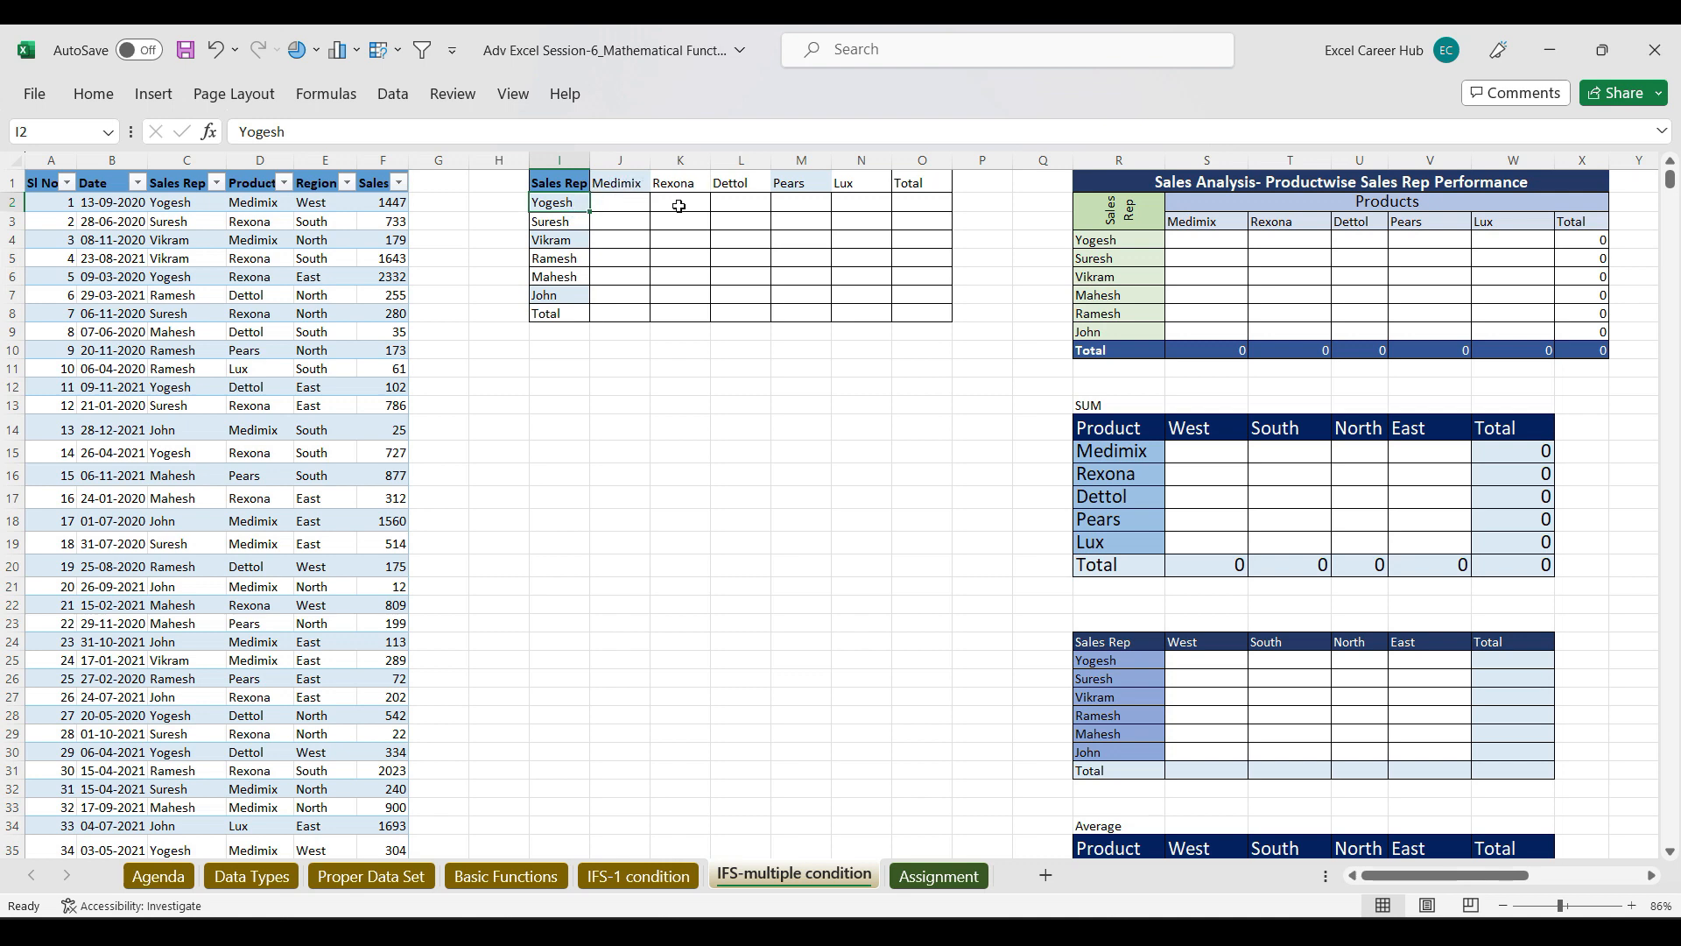
Step: Review the single-condition SUMIFS formula in J3 on the IFS-1 condition sheet and return to the IFS-multiple condition sheet
left_click(642, 876)
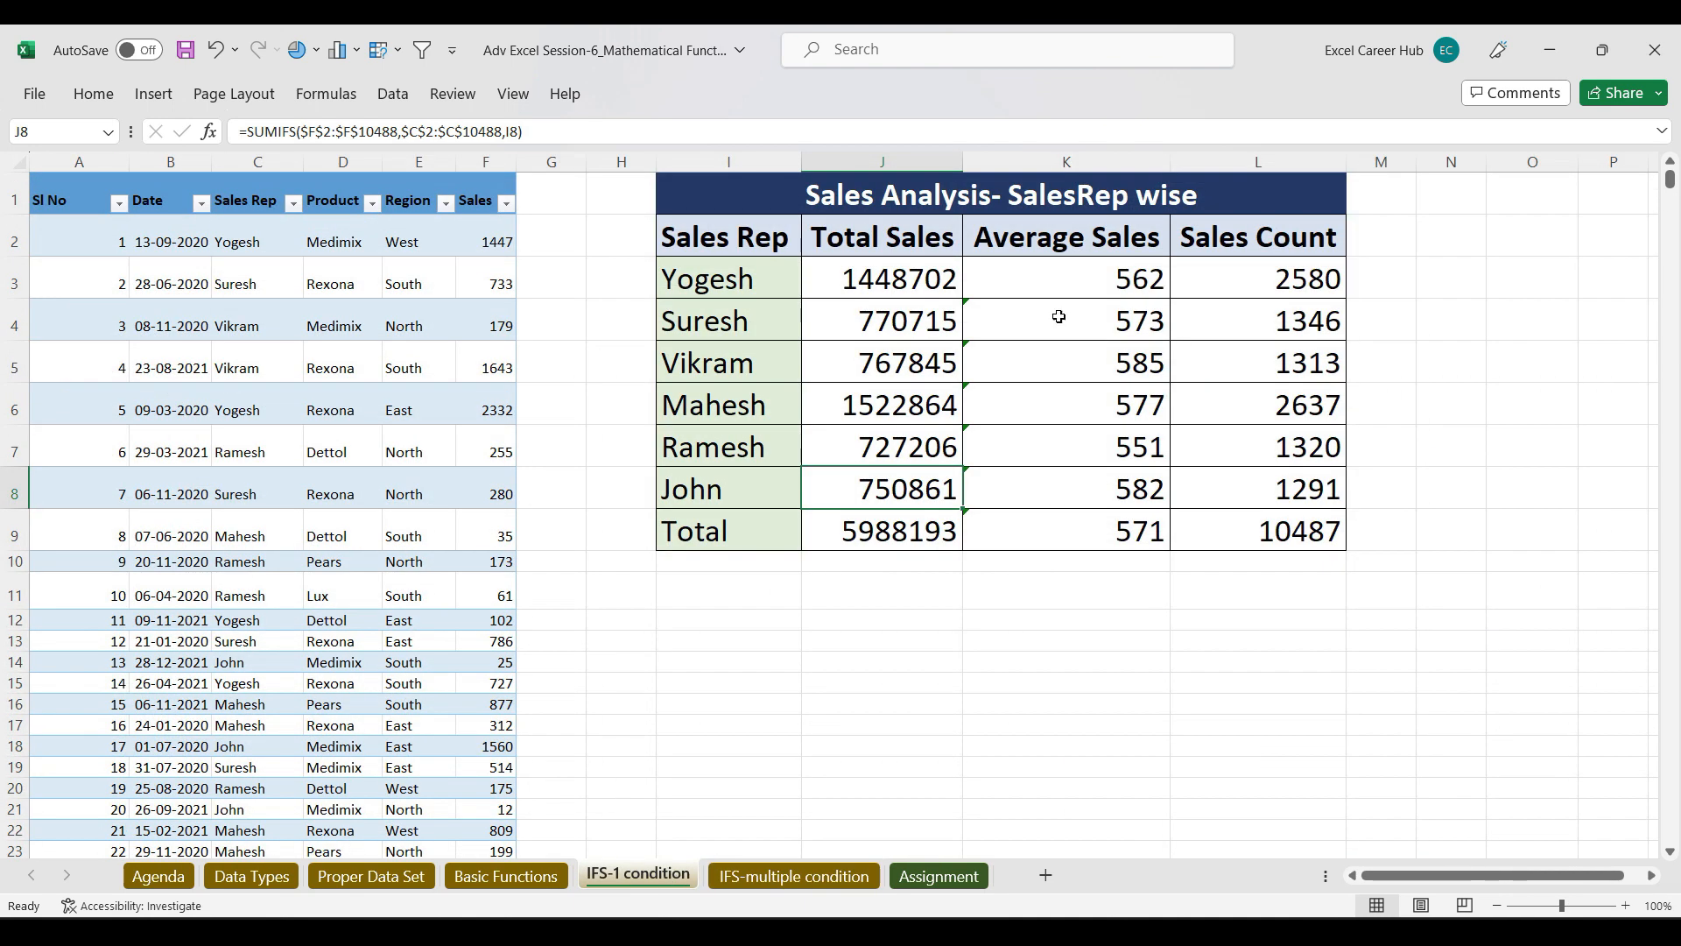
left_click(862, 263)
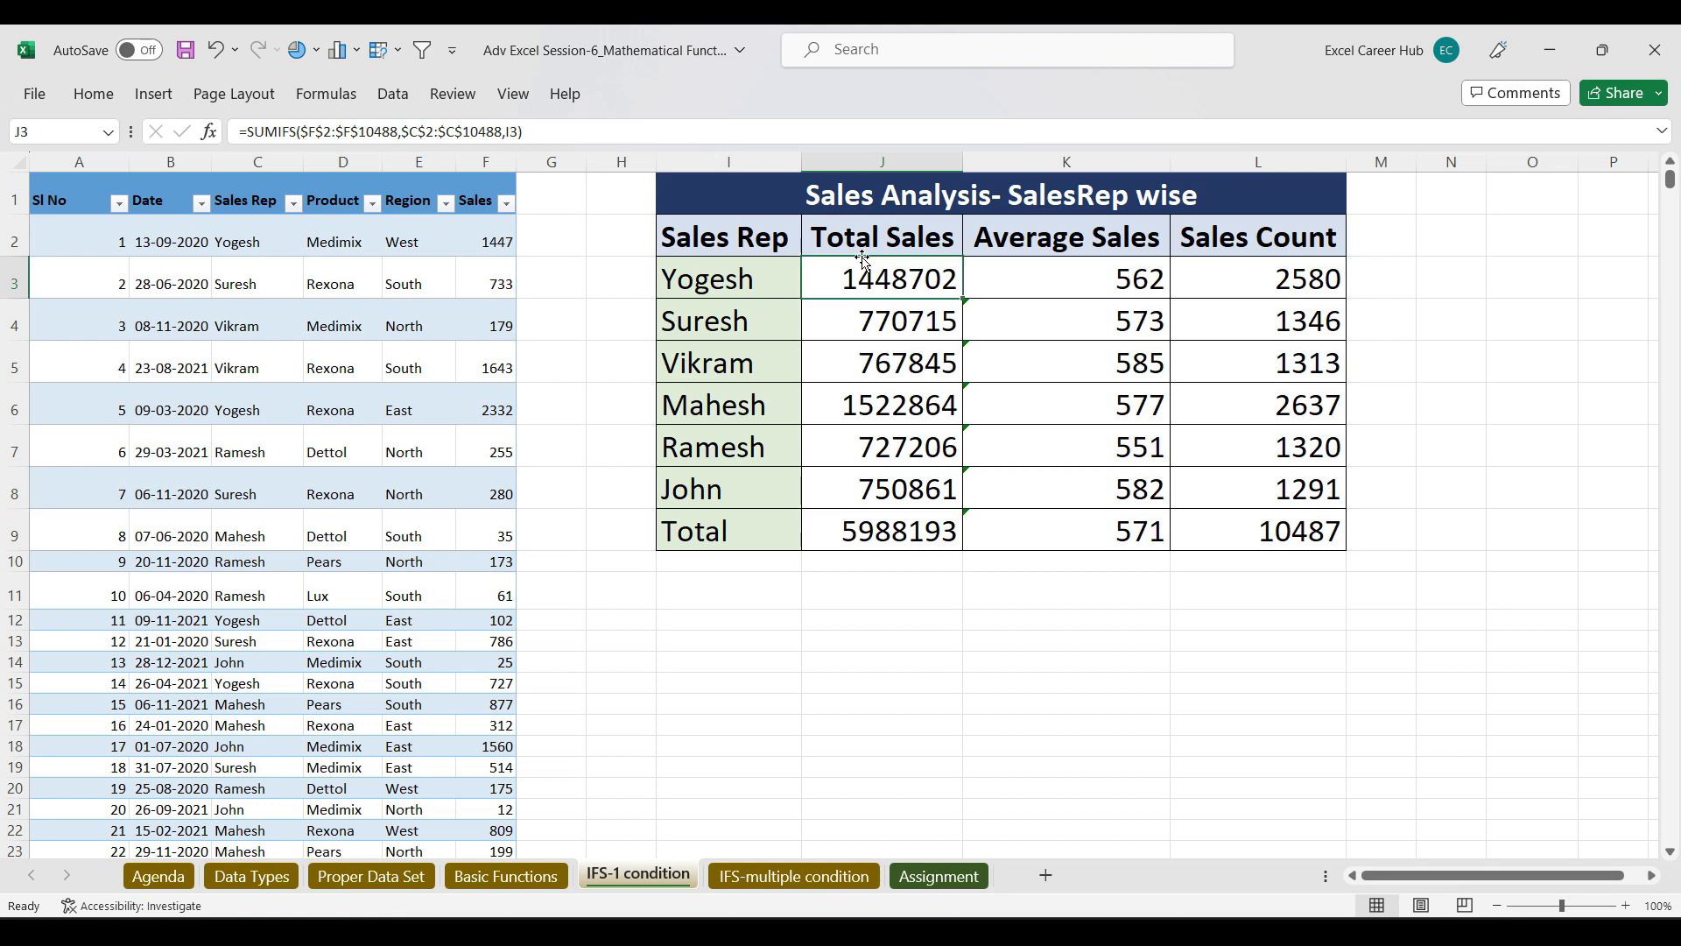
left_click(795, 875)
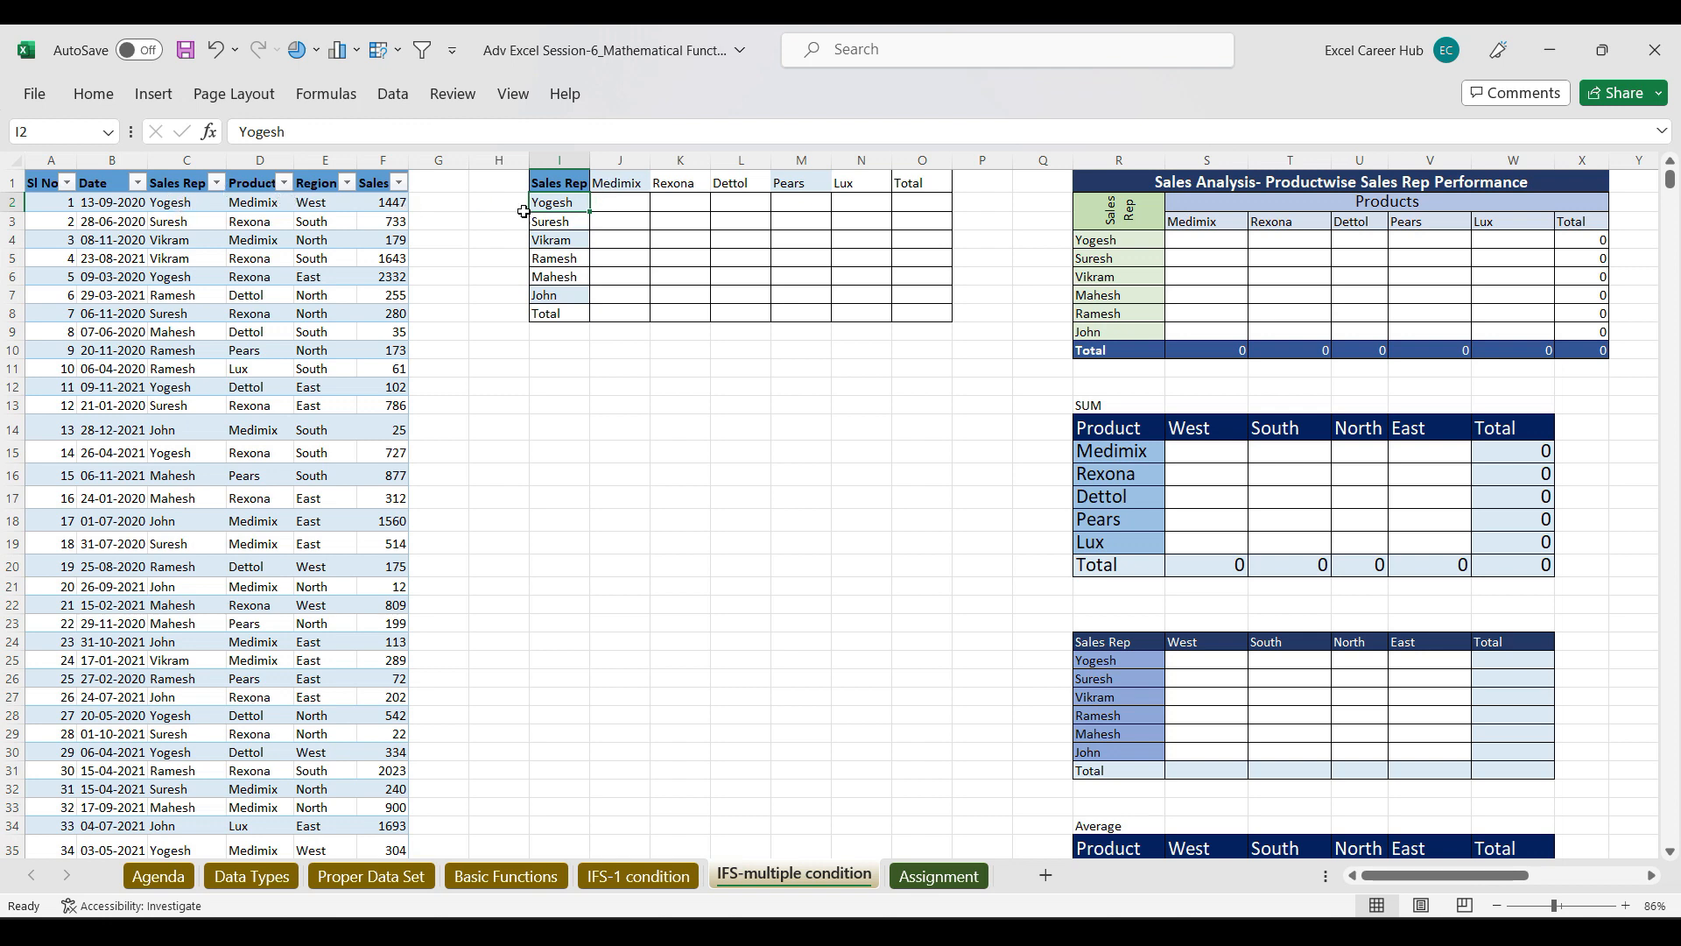
Step: Start a SUMIFS formula in J2 with its function arguments open and set the sum range to $F$2:$F$10488
left_click(629, 201)
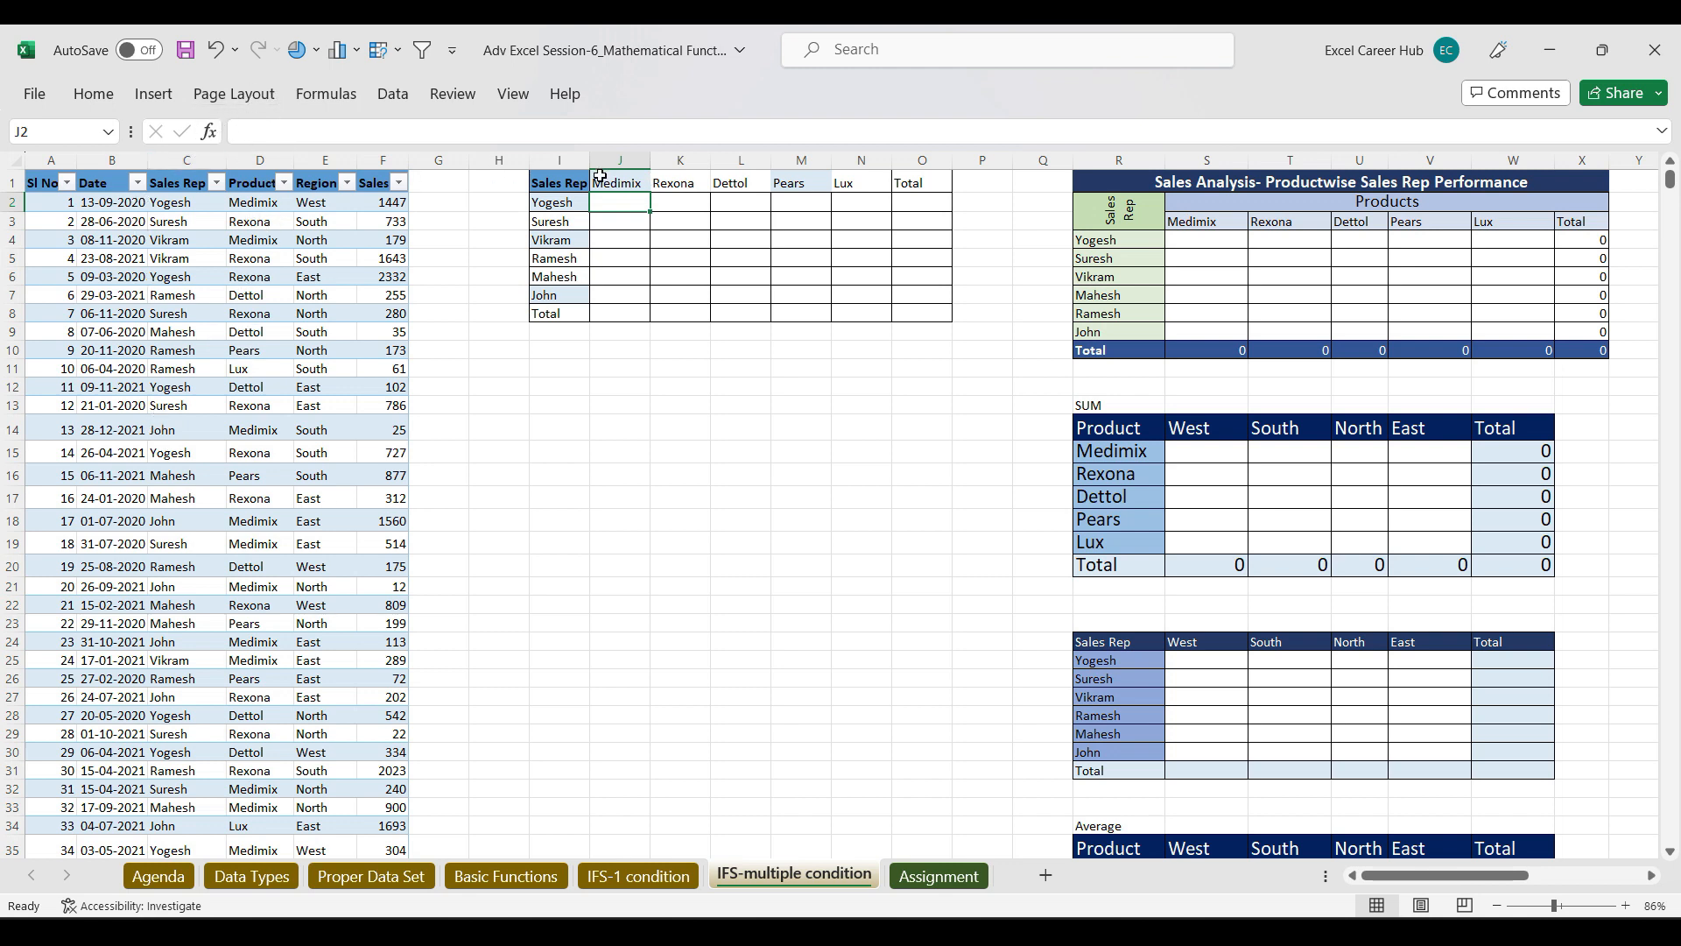
type("=")
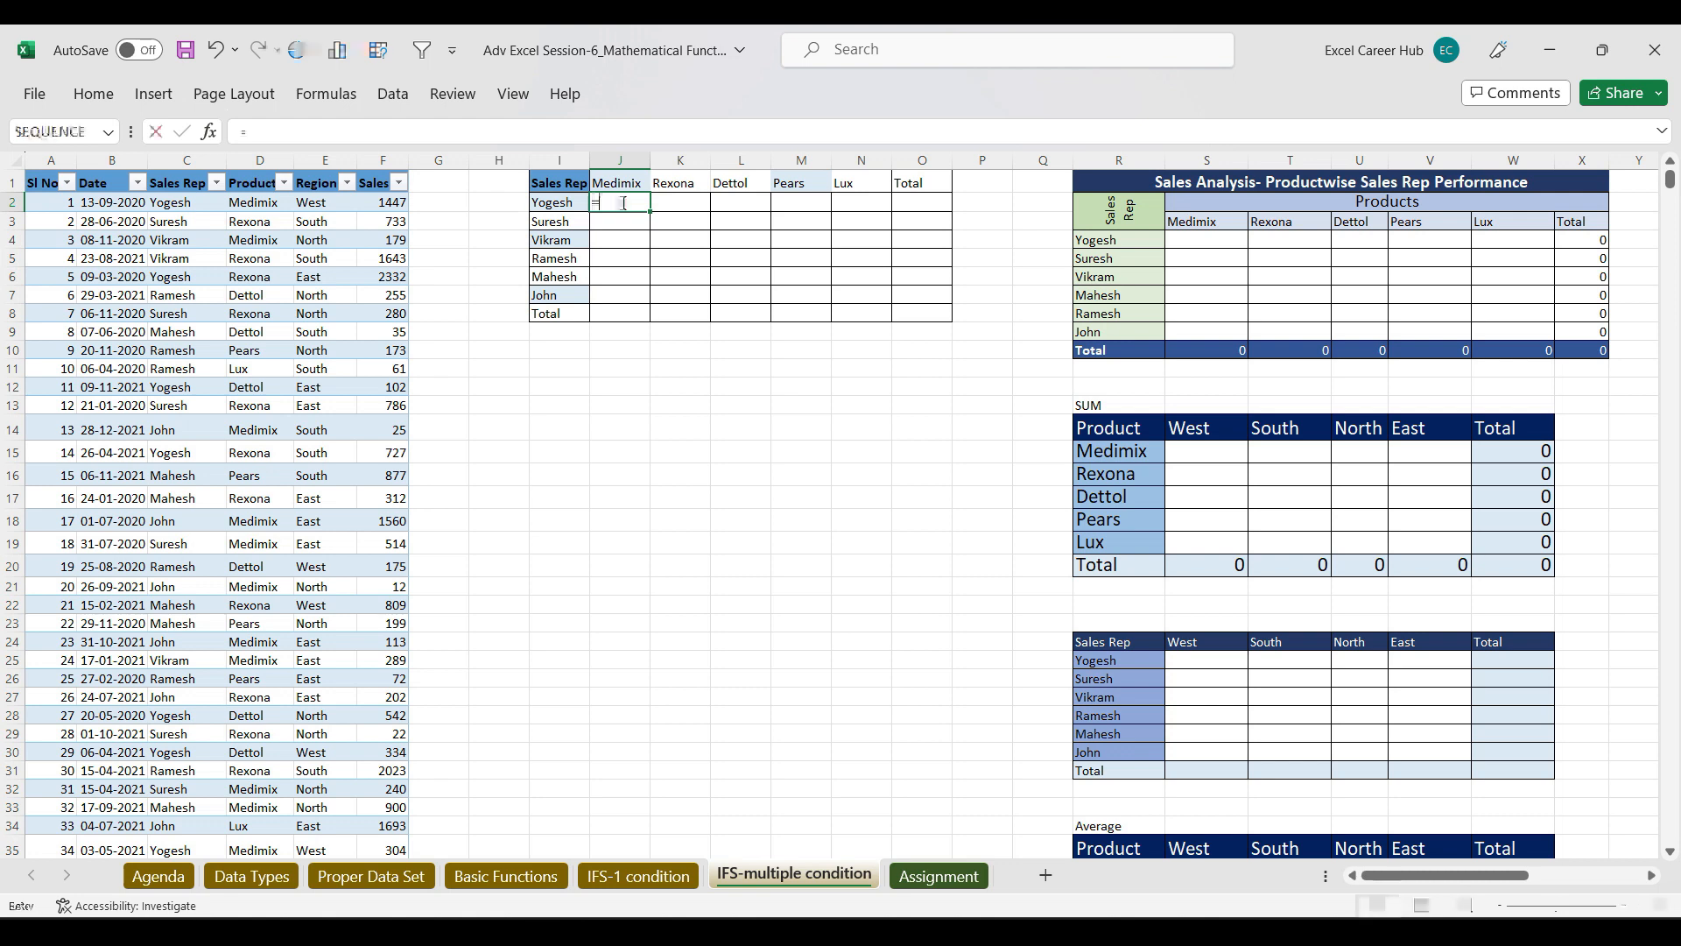
type("sumifs")
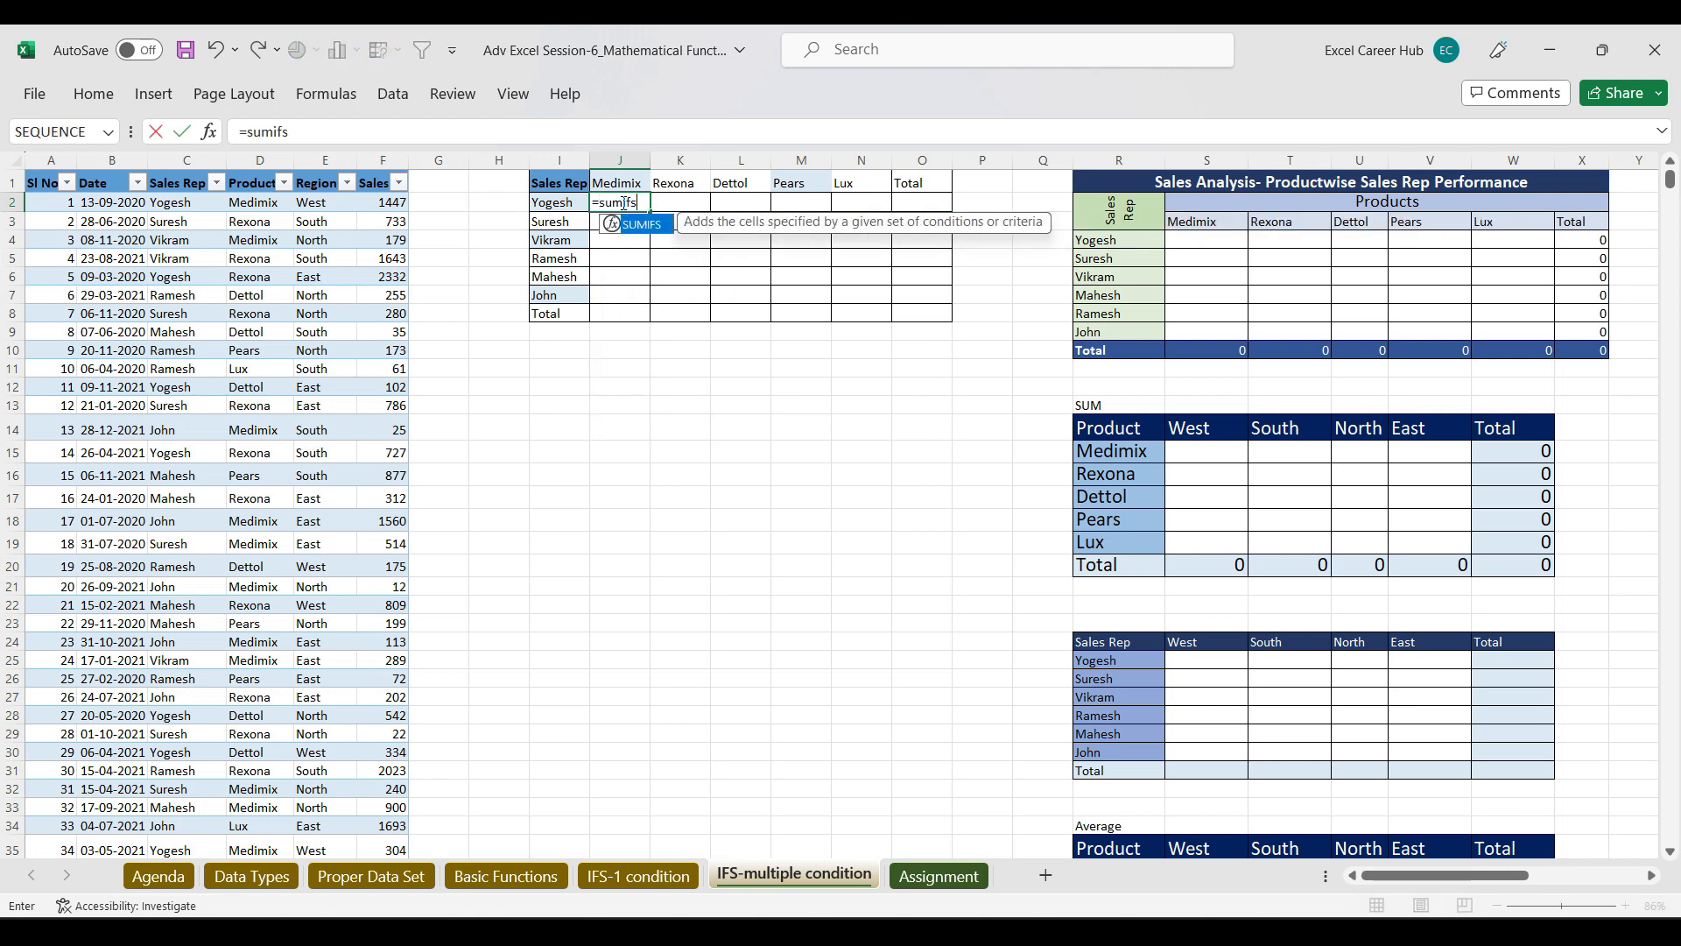
key("Tab")
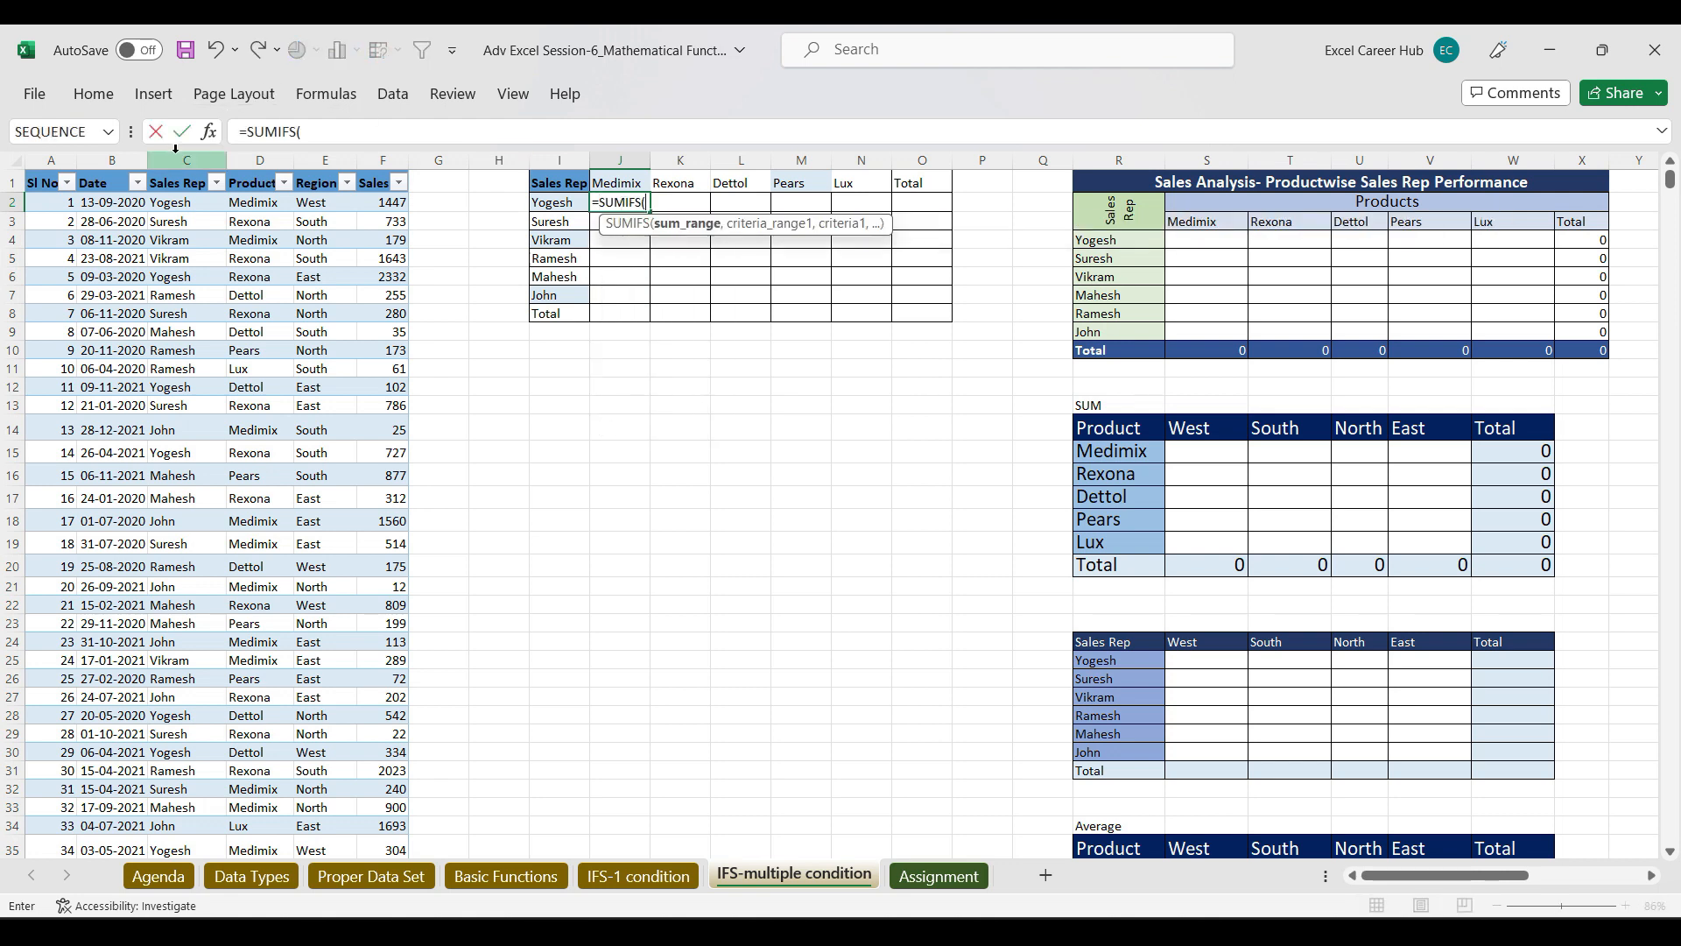
left_click(208, 132)
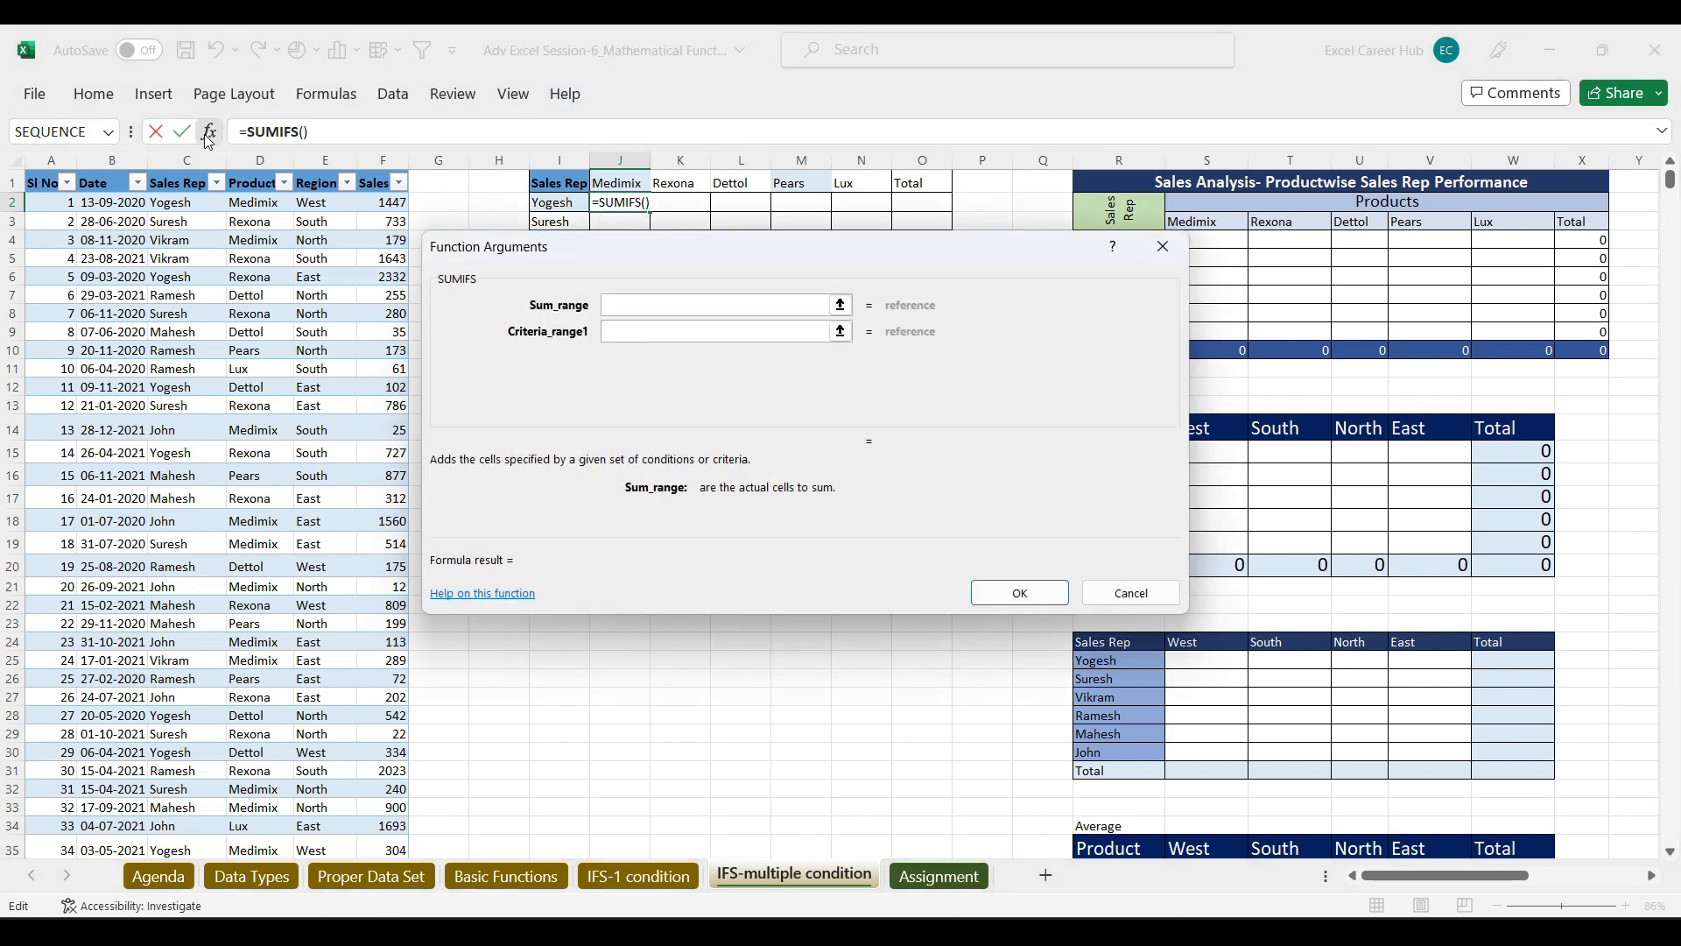
left_click_drag(684, 260, 713, 427)
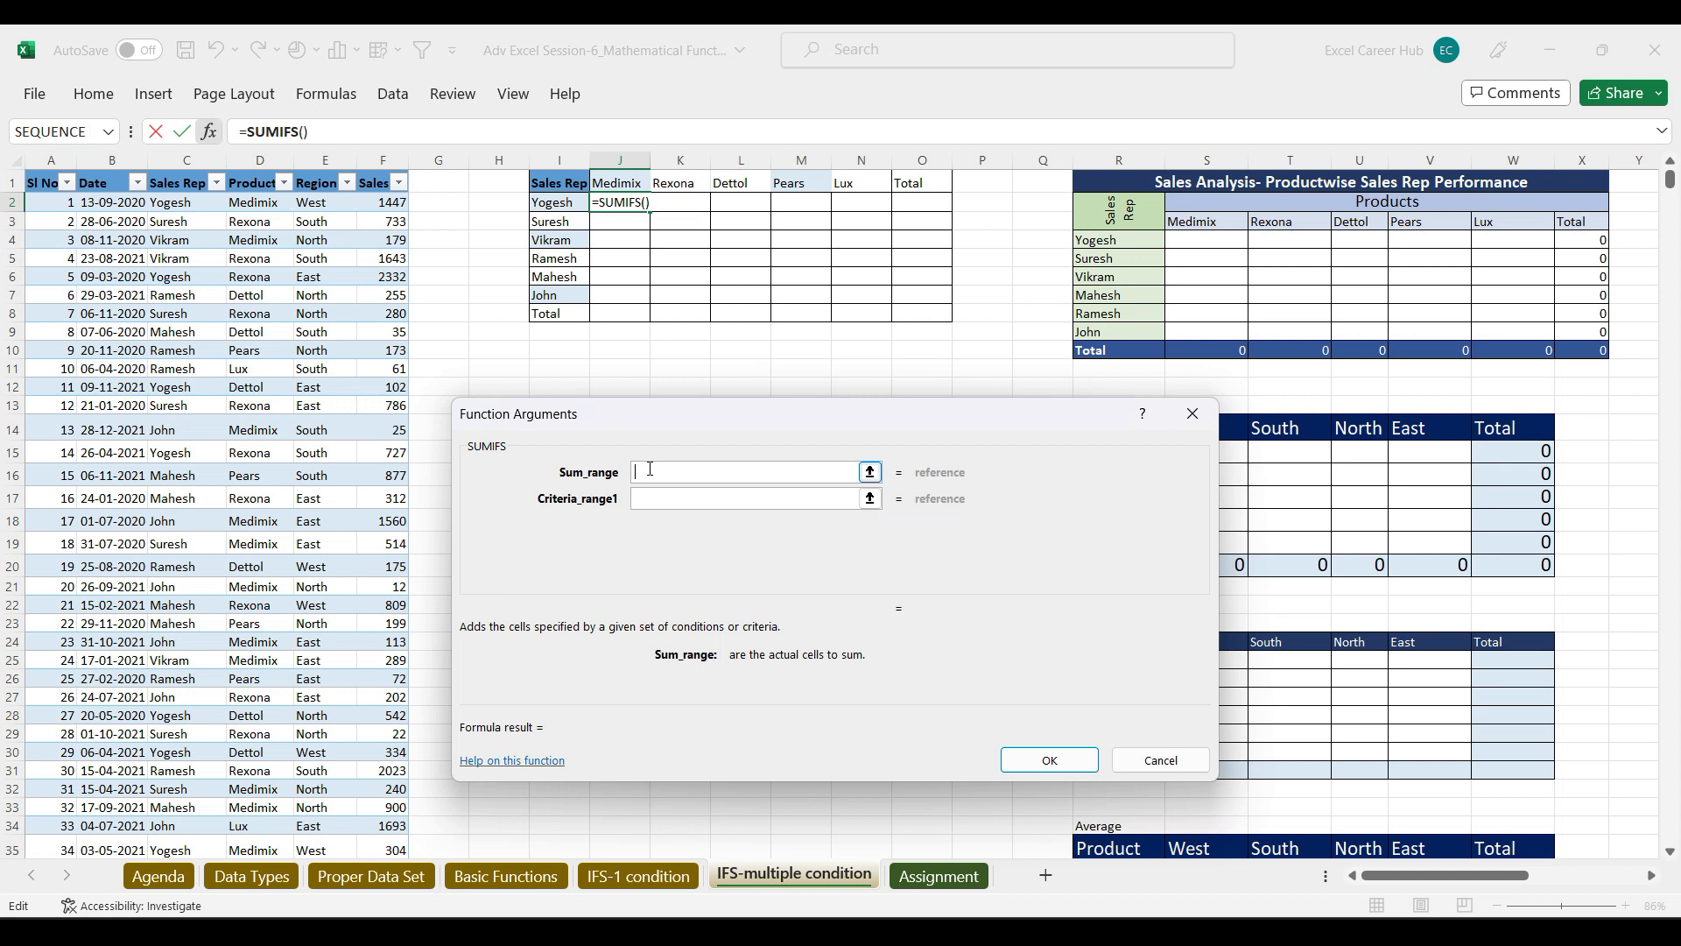
left_click(375, 172)
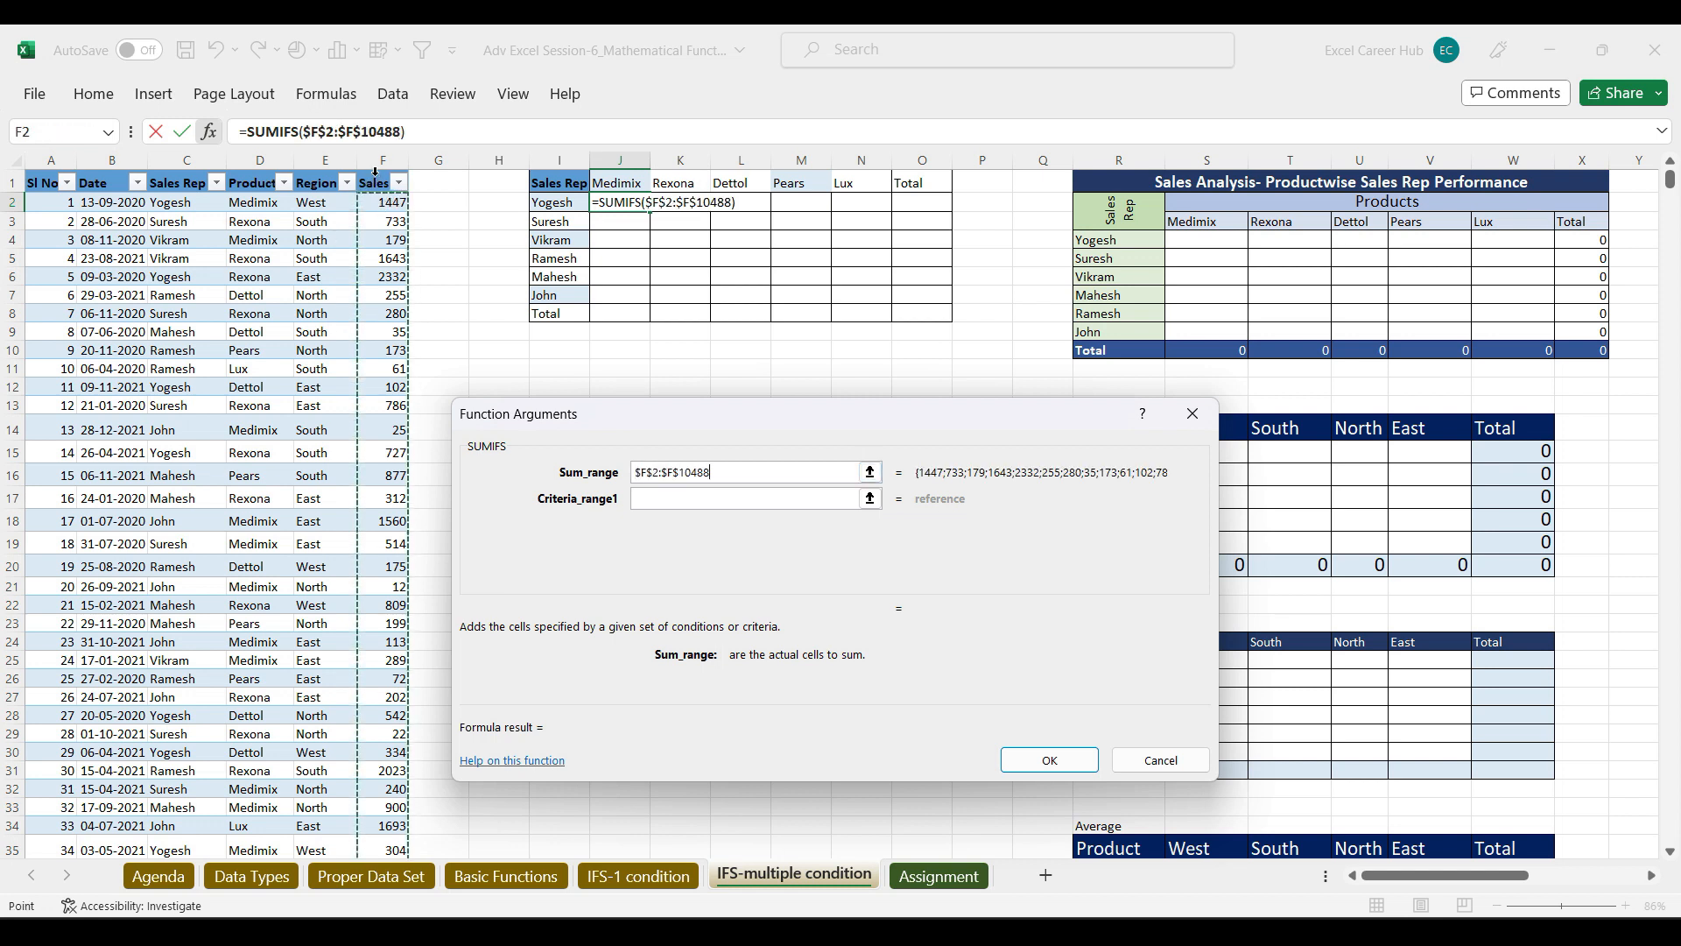
Step: Set the first SUMIFS condition to match the Sales Rep range $C$2:$C$10488 against I2
left_click(651, 501)
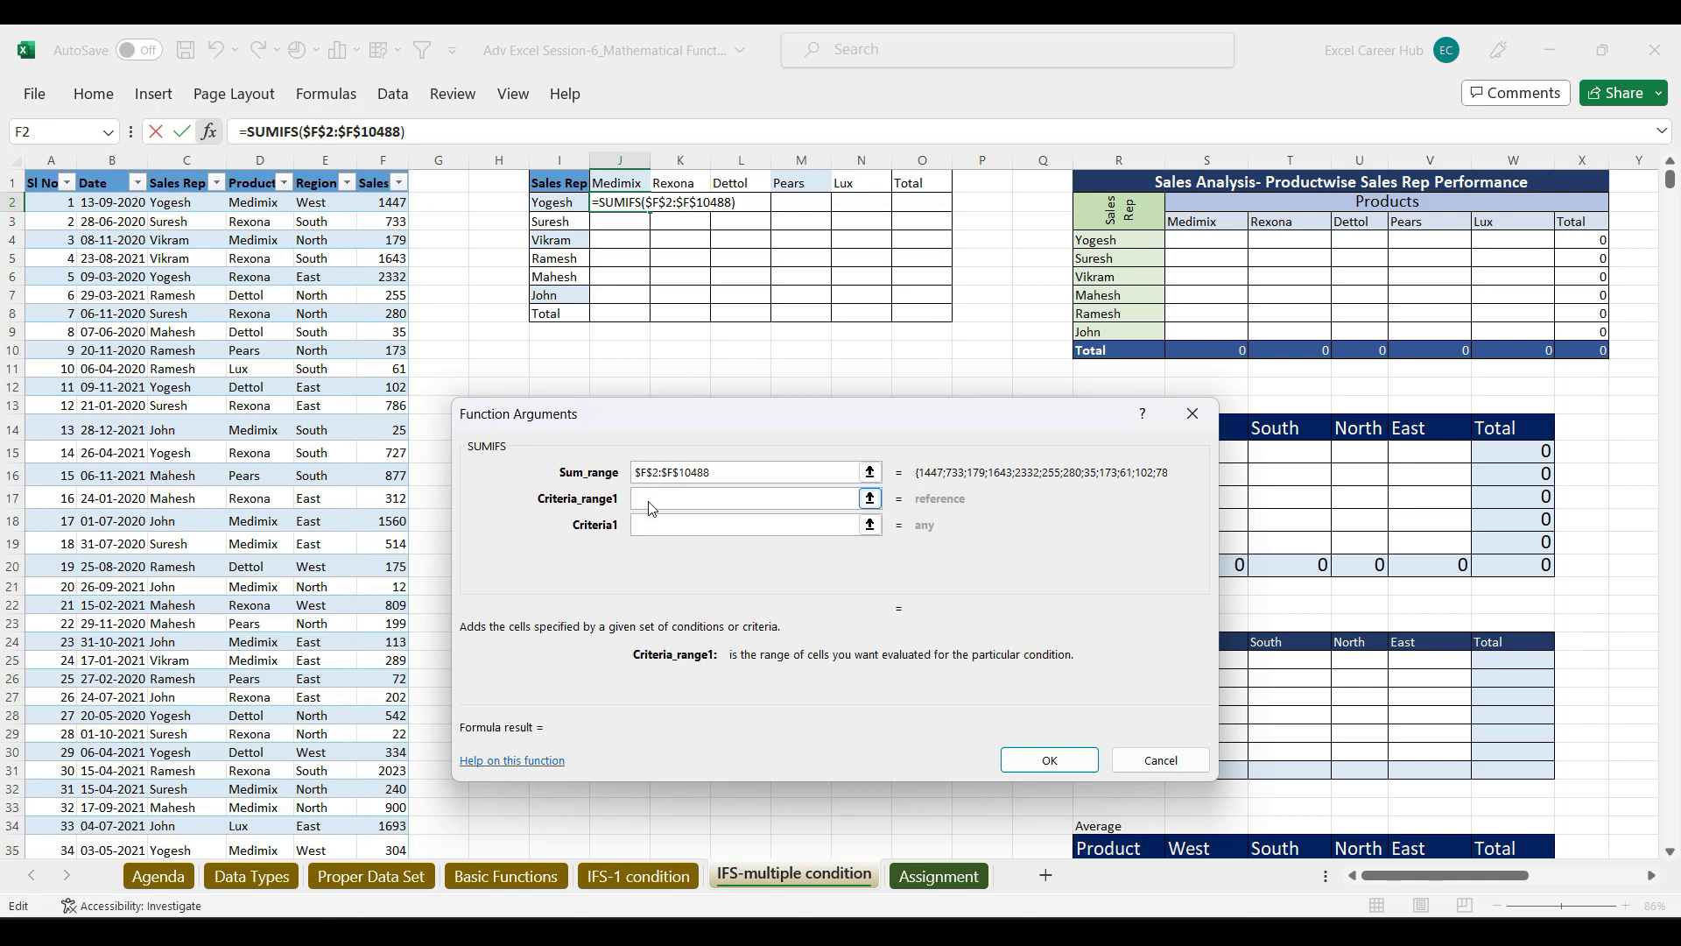
left_click_drag(703, 414, 1031, 286)
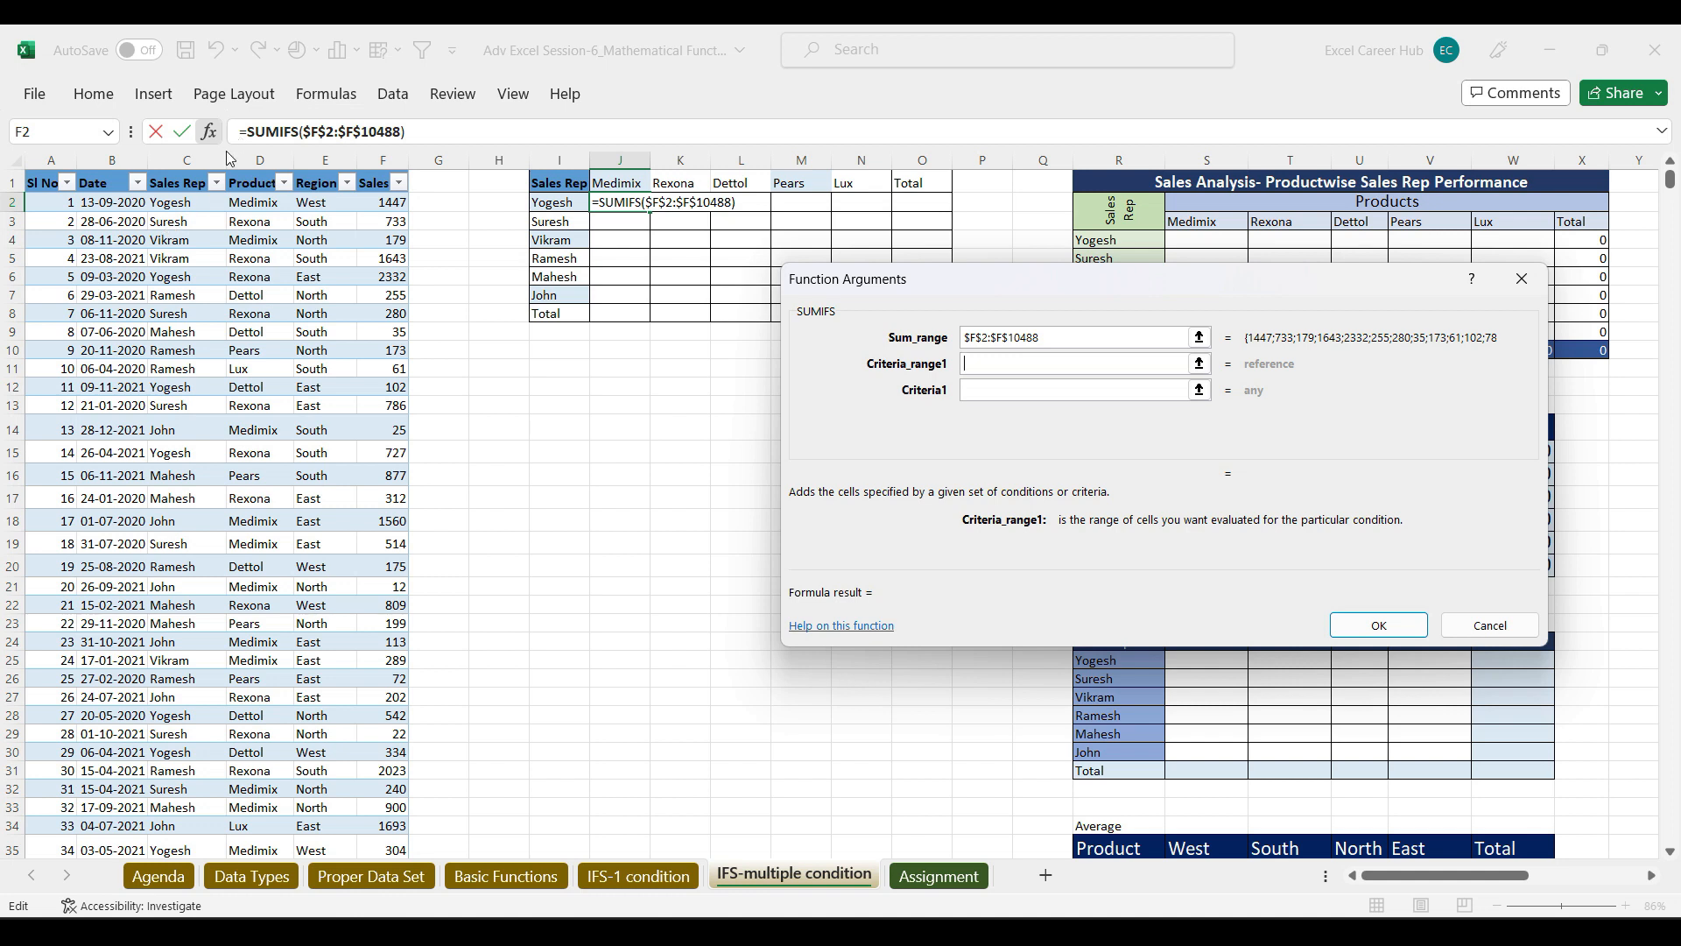
left_click(187, 170)
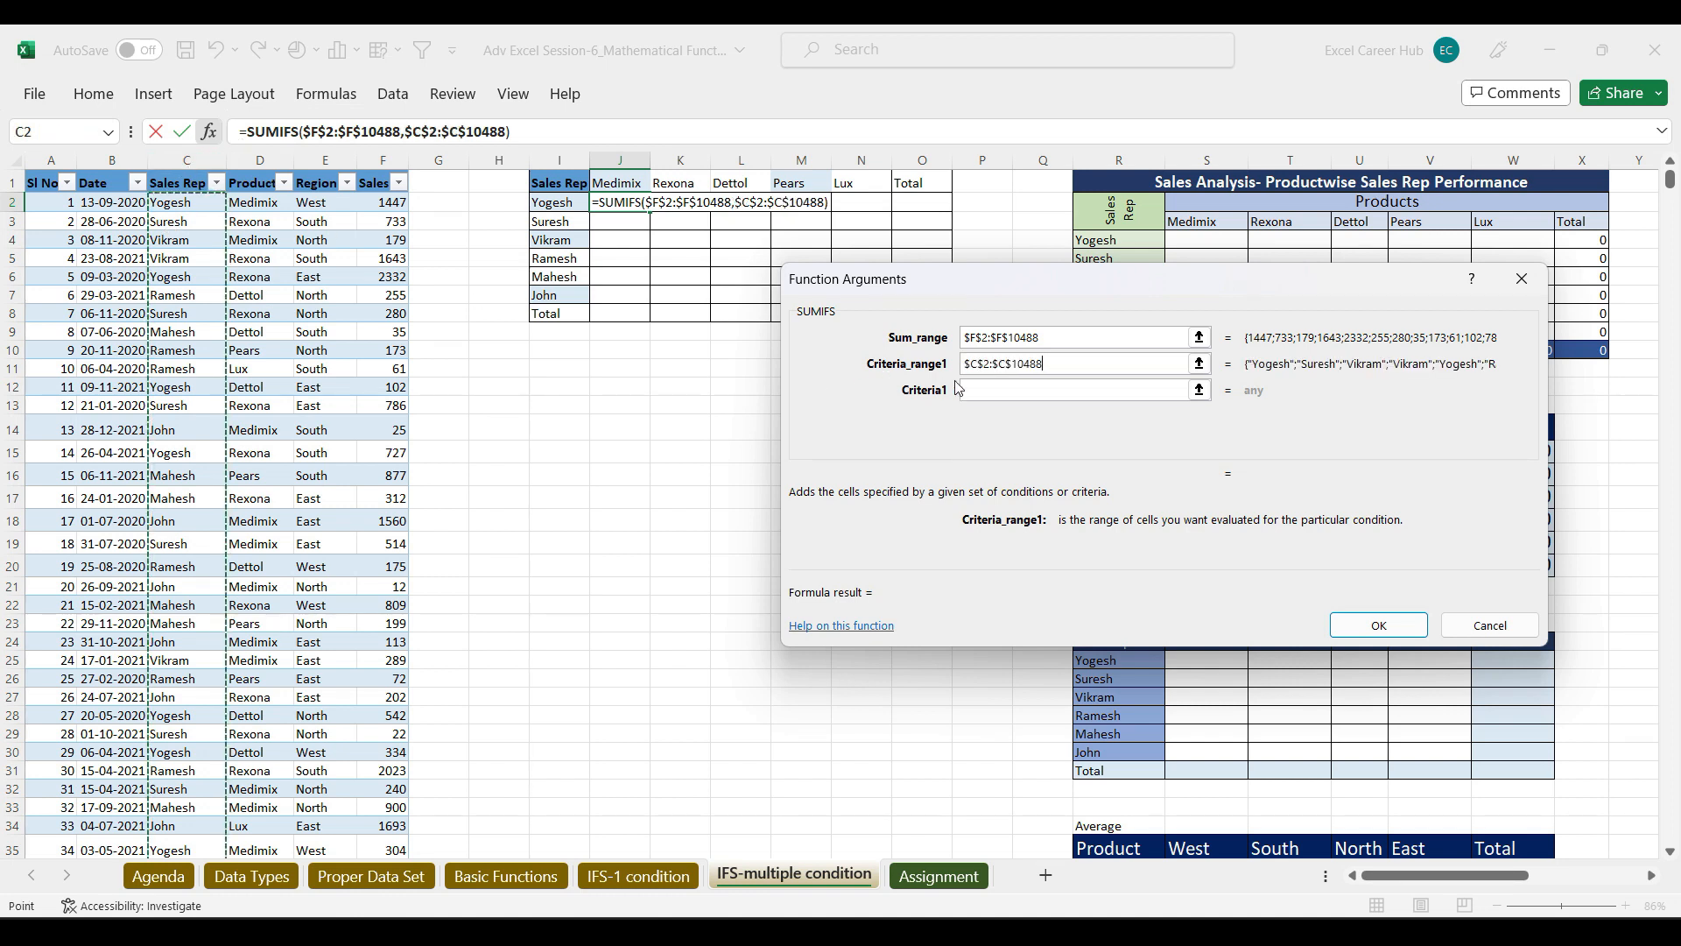
left_click(1009, 394)
left_click(560, 202)
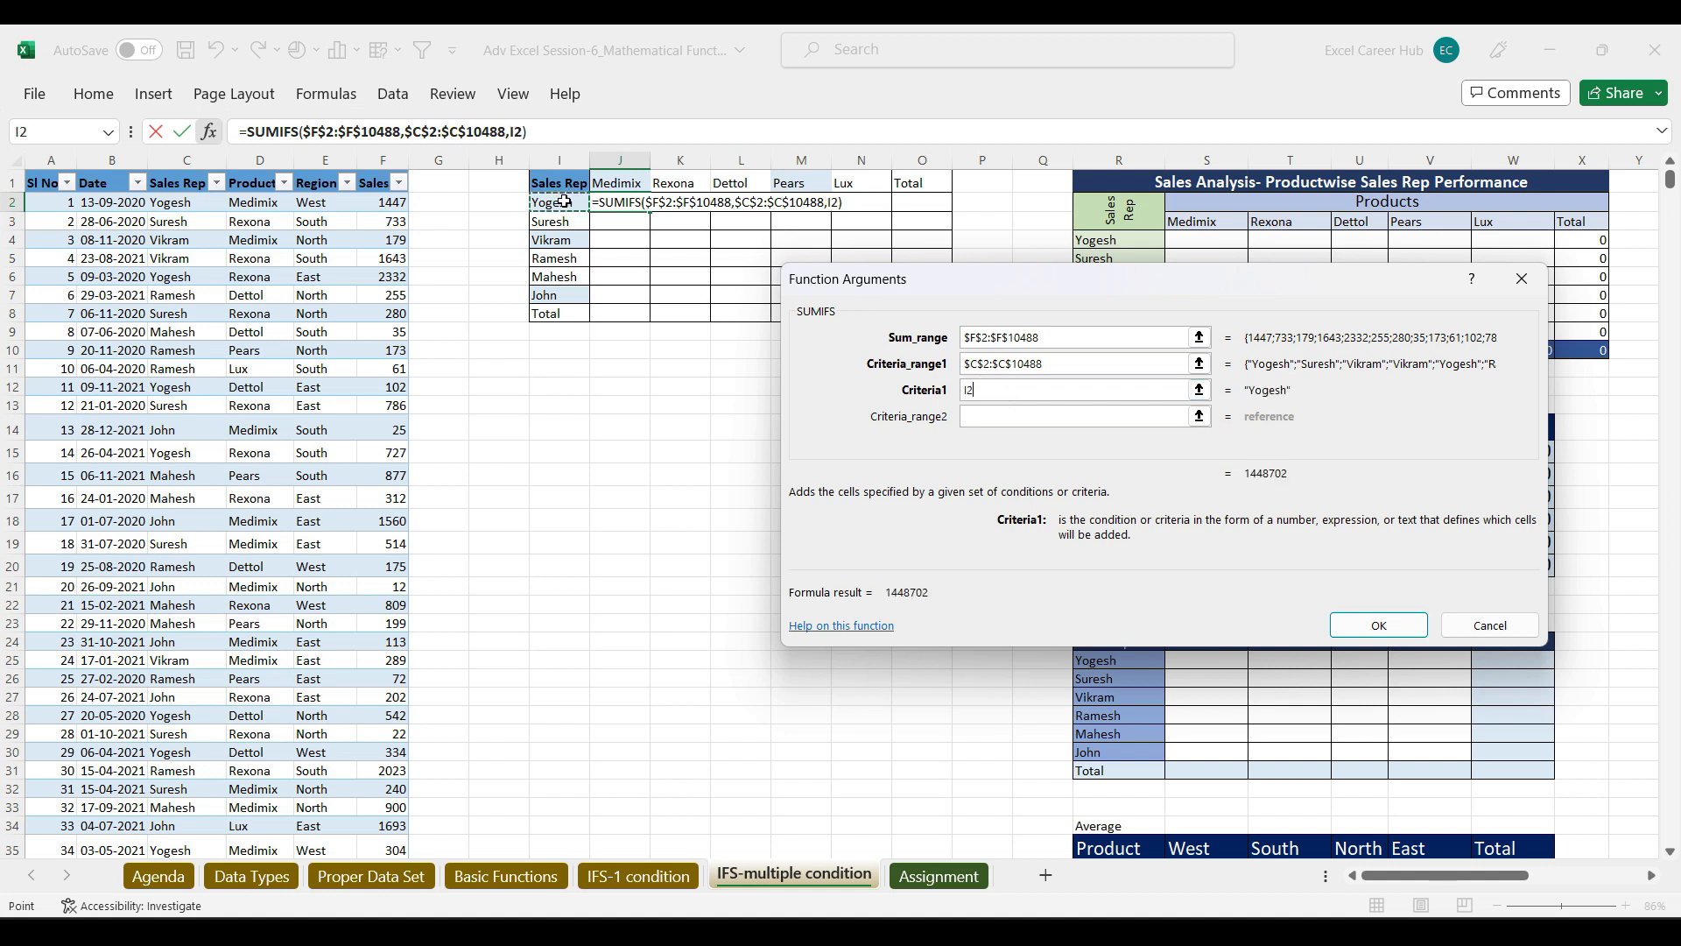
Step: Add a second condition matching the Product range $D$2:$D$10488 against J1, and enter the SUMIFS formula in J2
left_click(1004, 419)
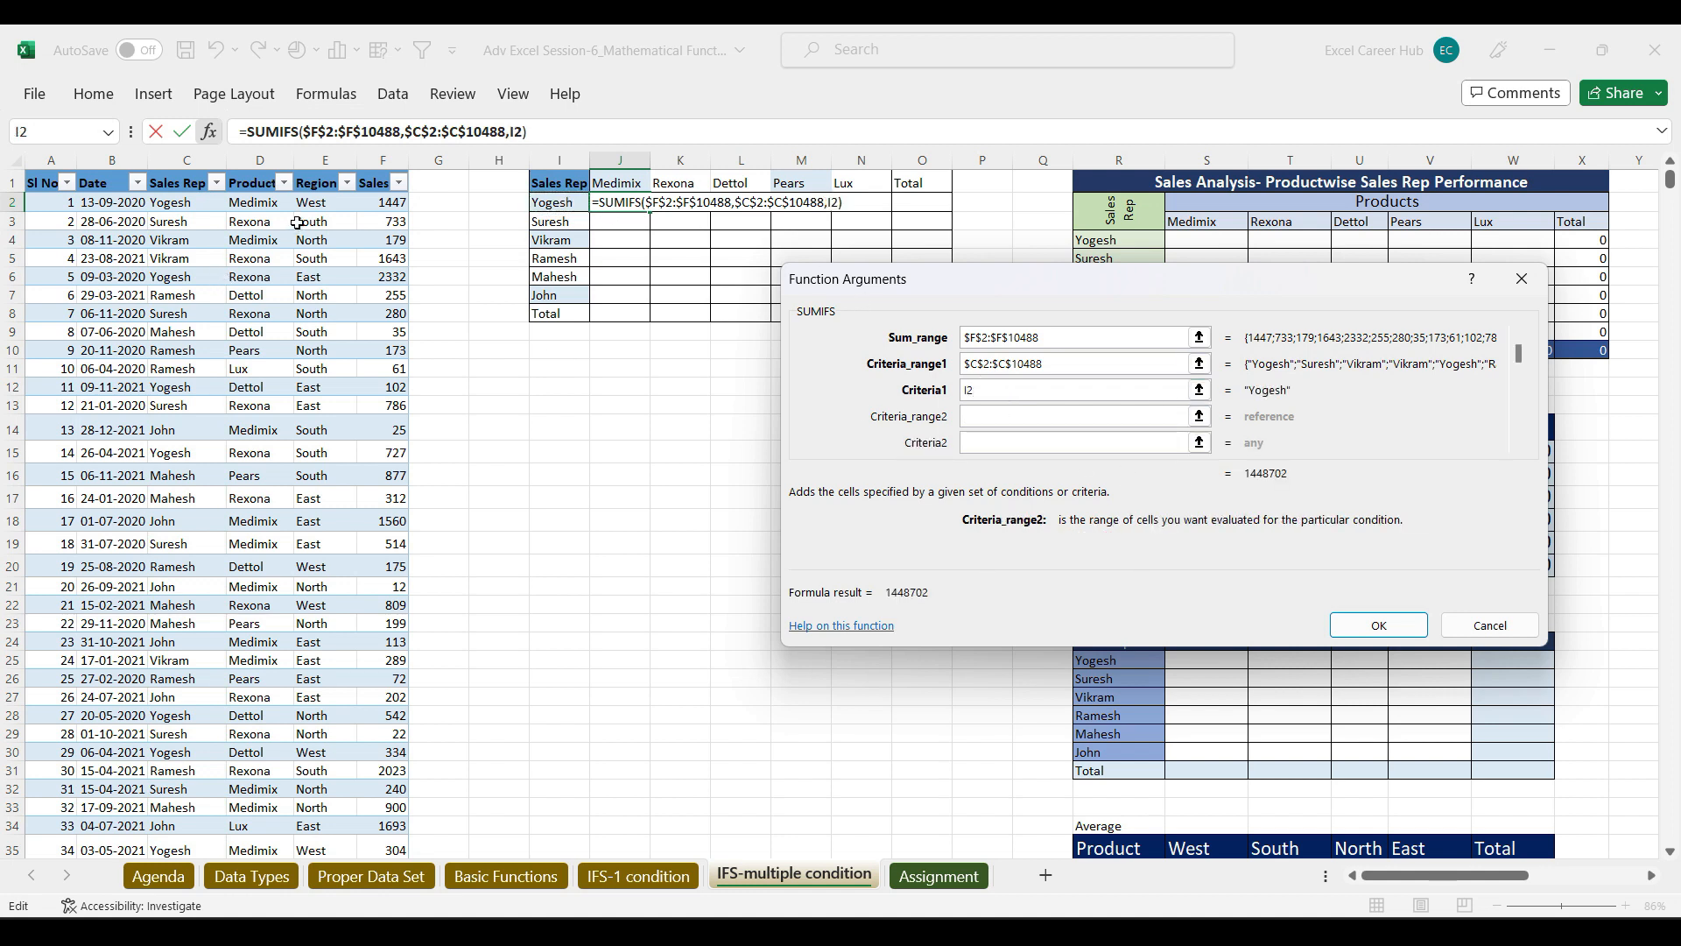
left_click(249, 171)
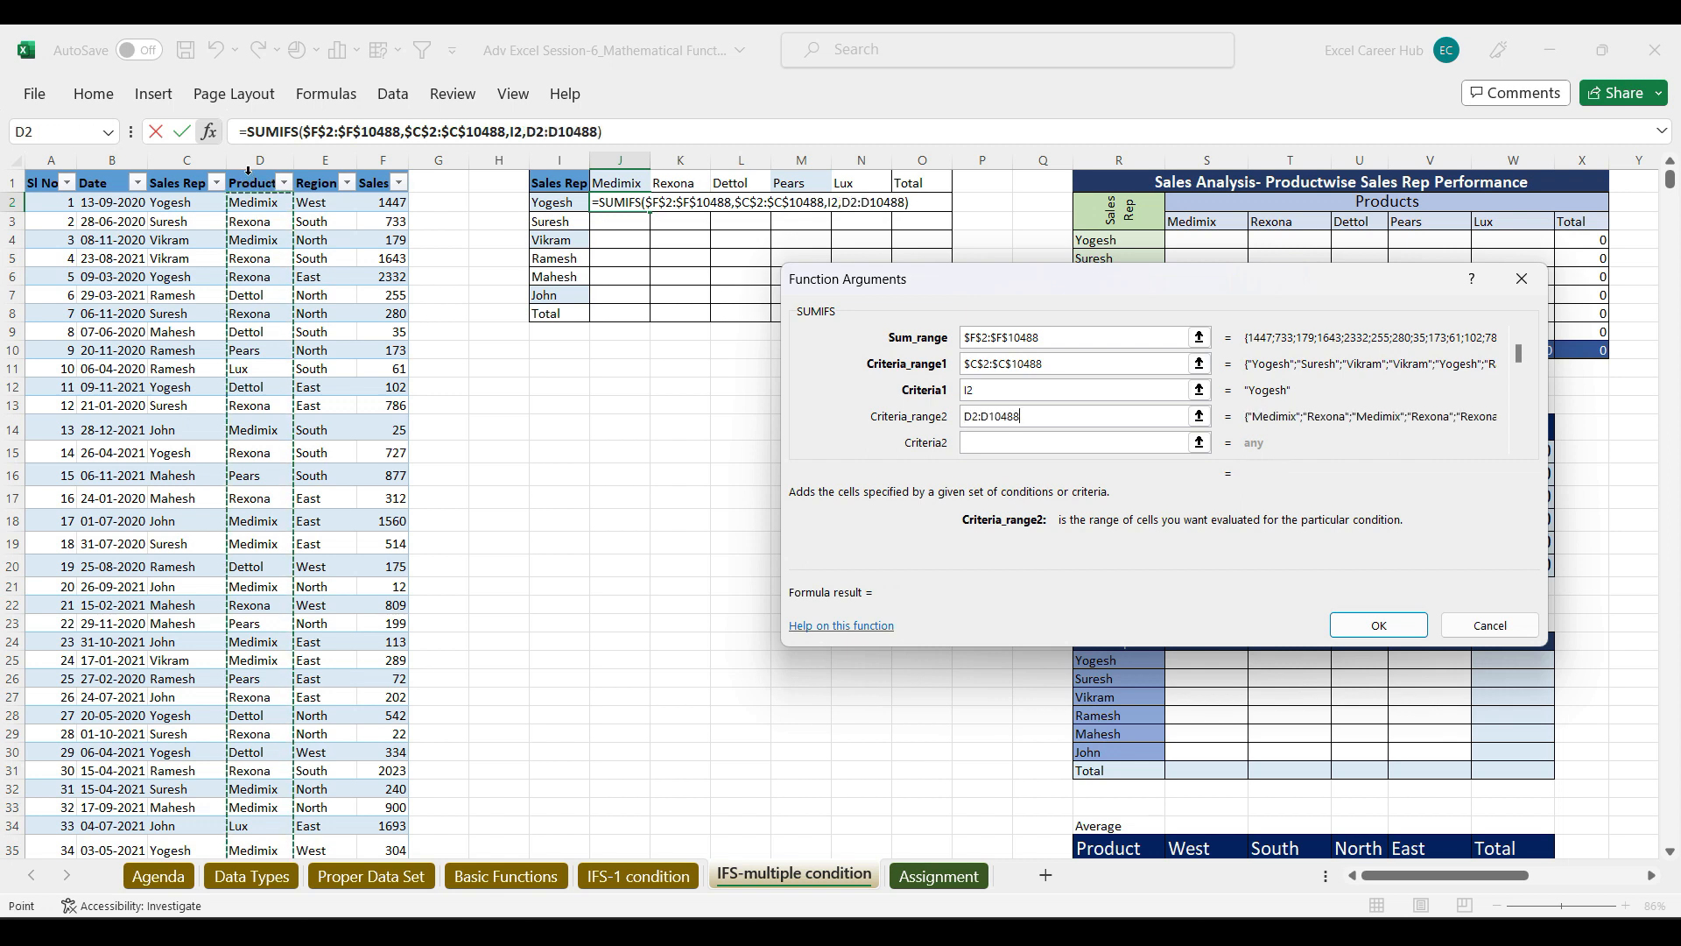
key("F4")
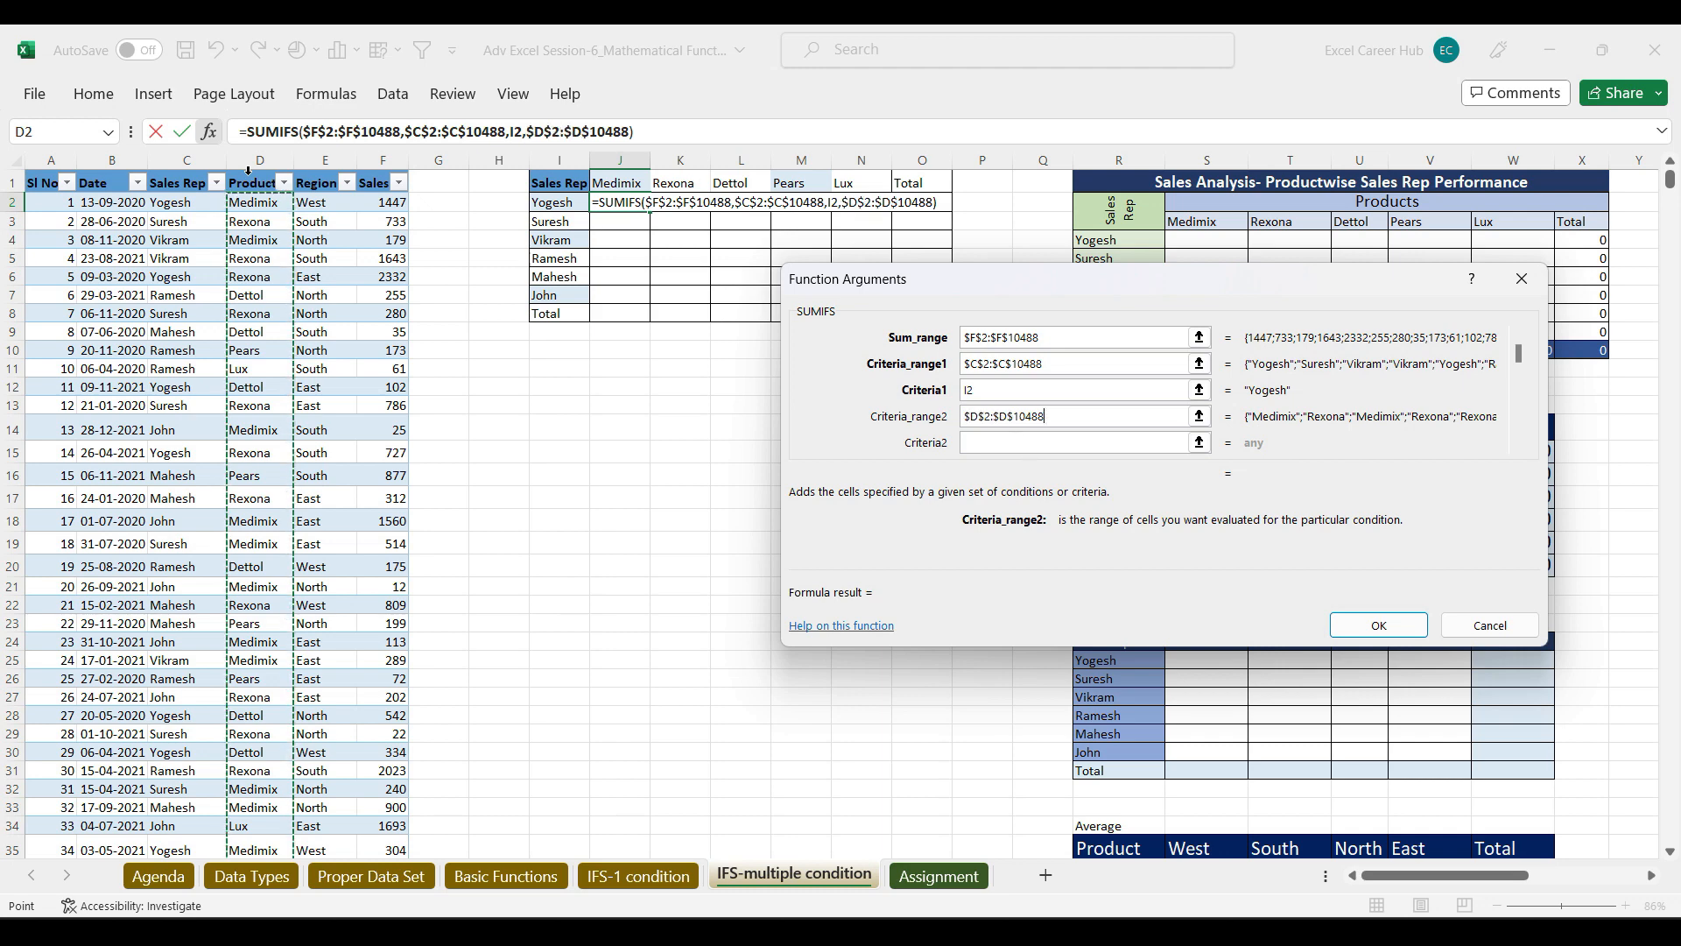
left_click(1025, 450)
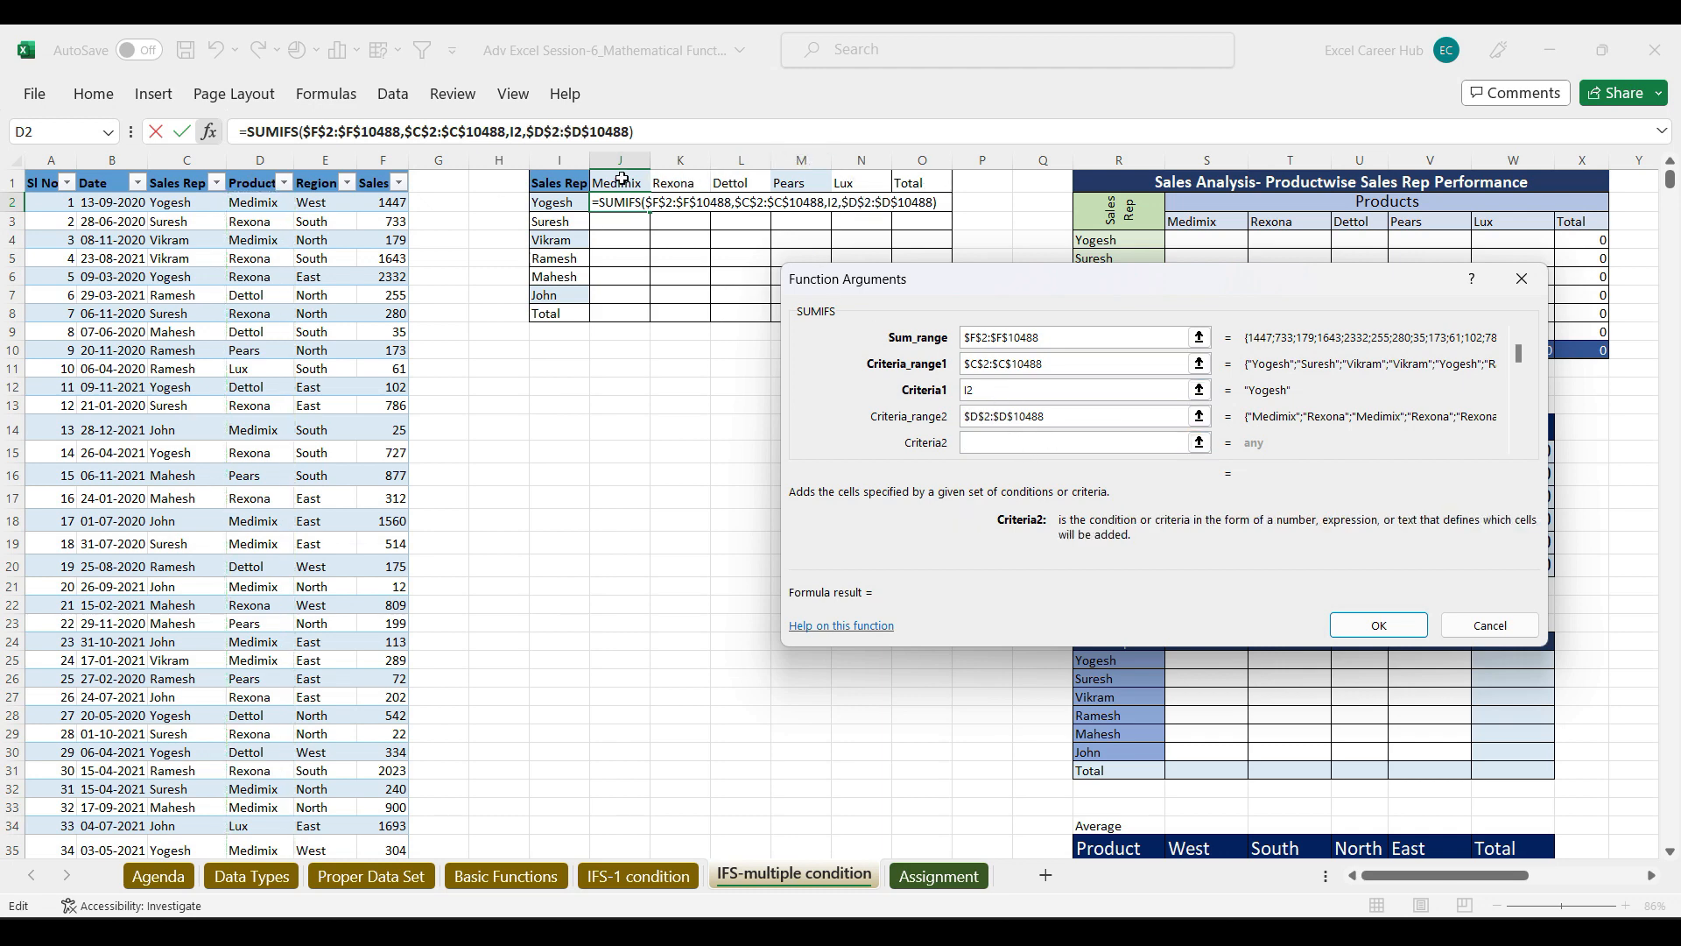
left_click(622, 181)
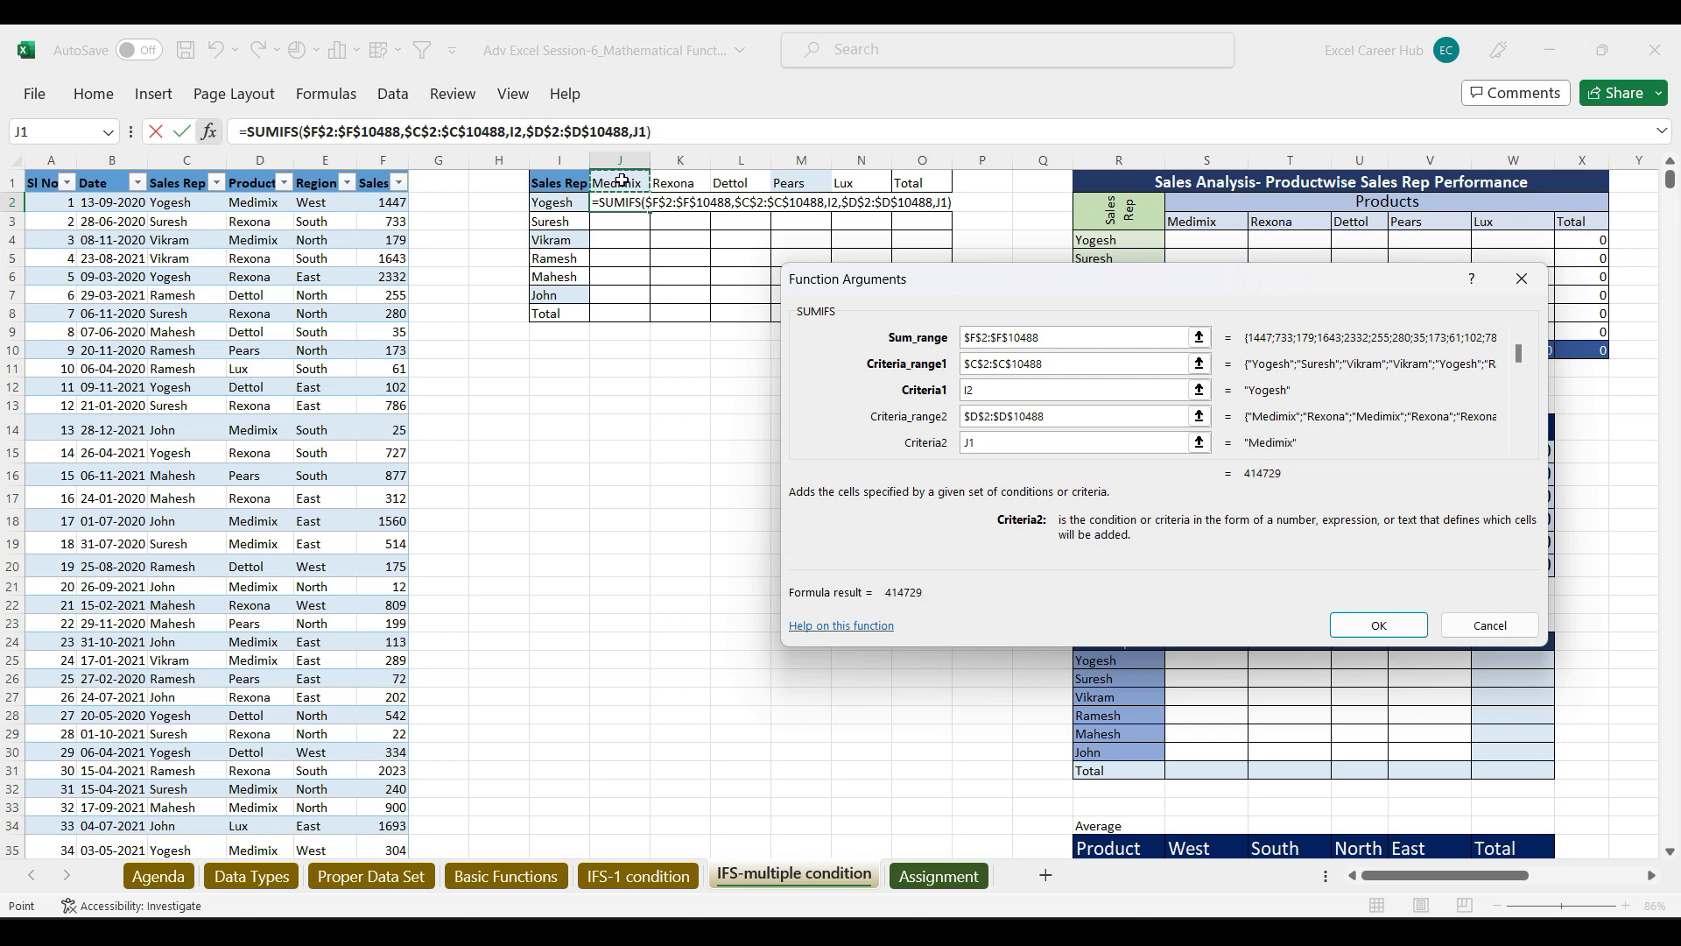
left_click_drag(1233, 302, 762, 348)
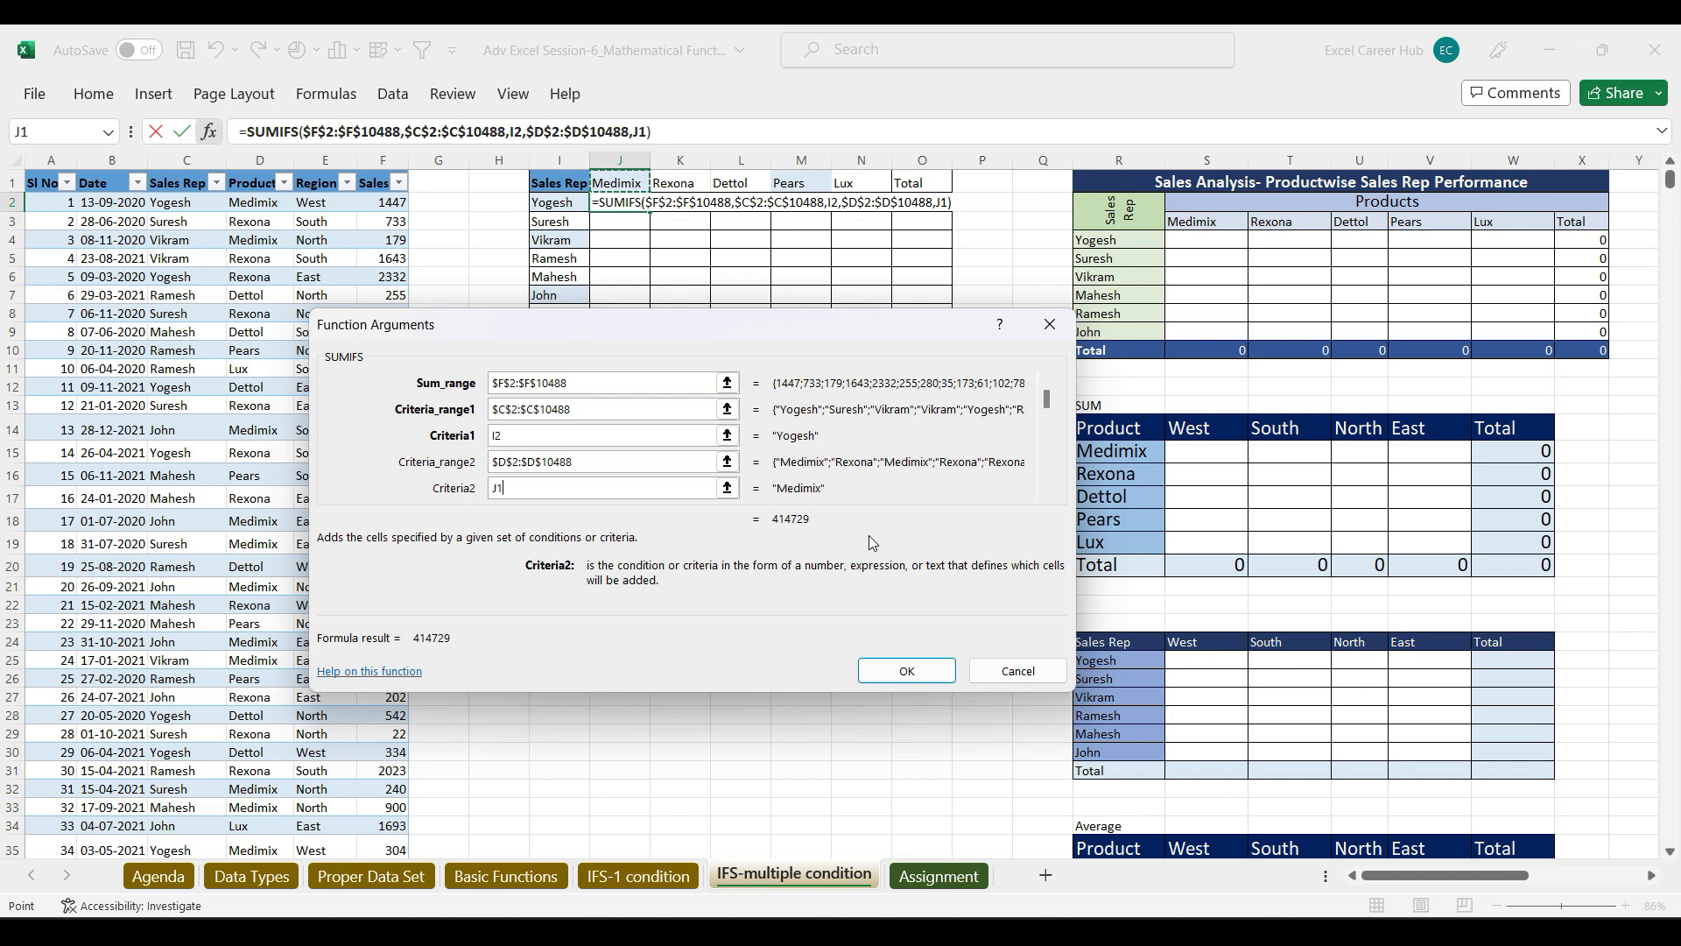
key("Return")
Step: Fill the SUMIFS formula from J2 across to K2 and down to J3
left_click_drag(651, 212, 711, 212)
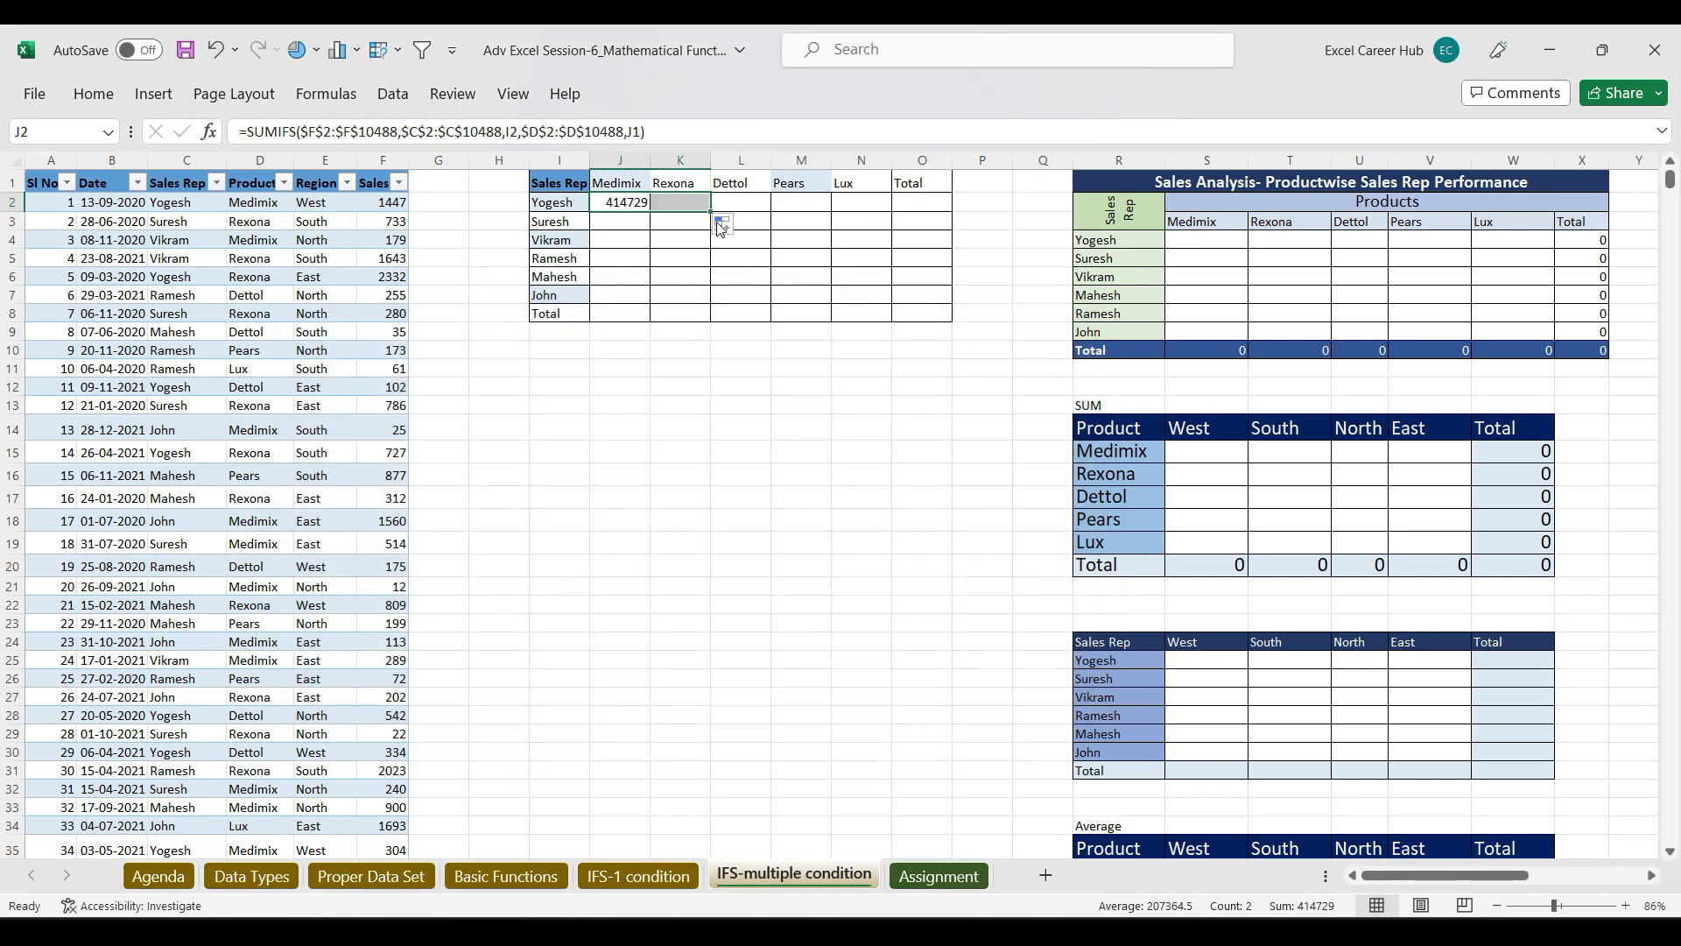
left_click(617, 201)
left_click_drag(650, 211, 652, 230)
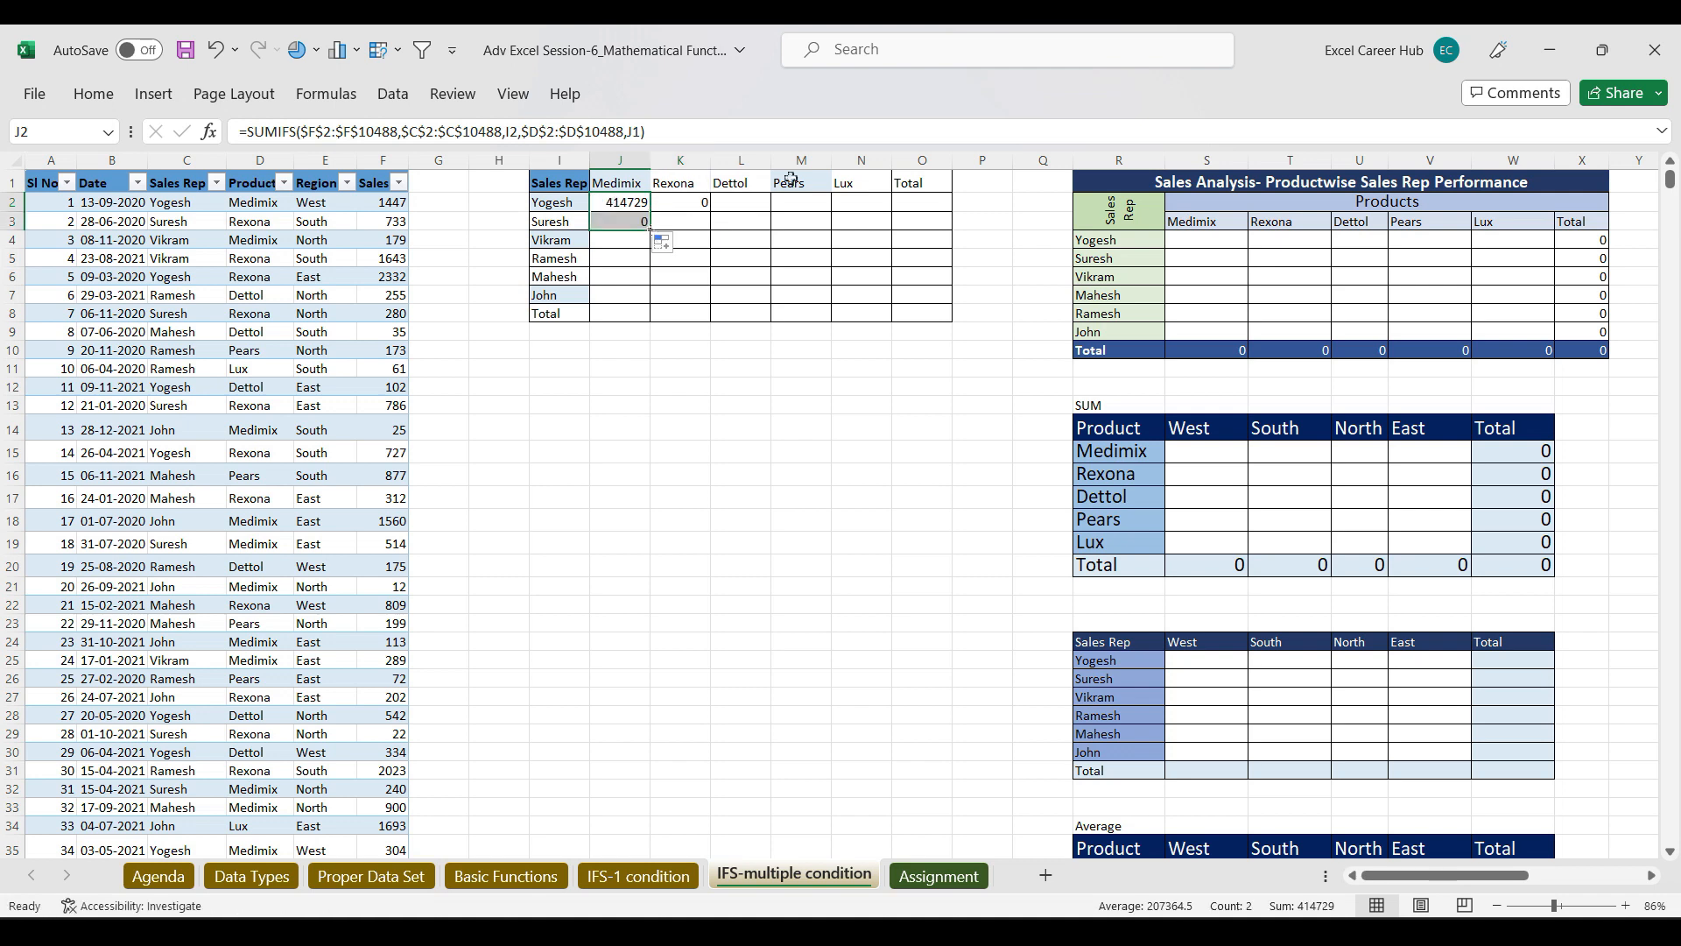
Step: Examine the references in K2's copied formula, shifting its first criterion to I2 and back to J2
double_click(694, 202)
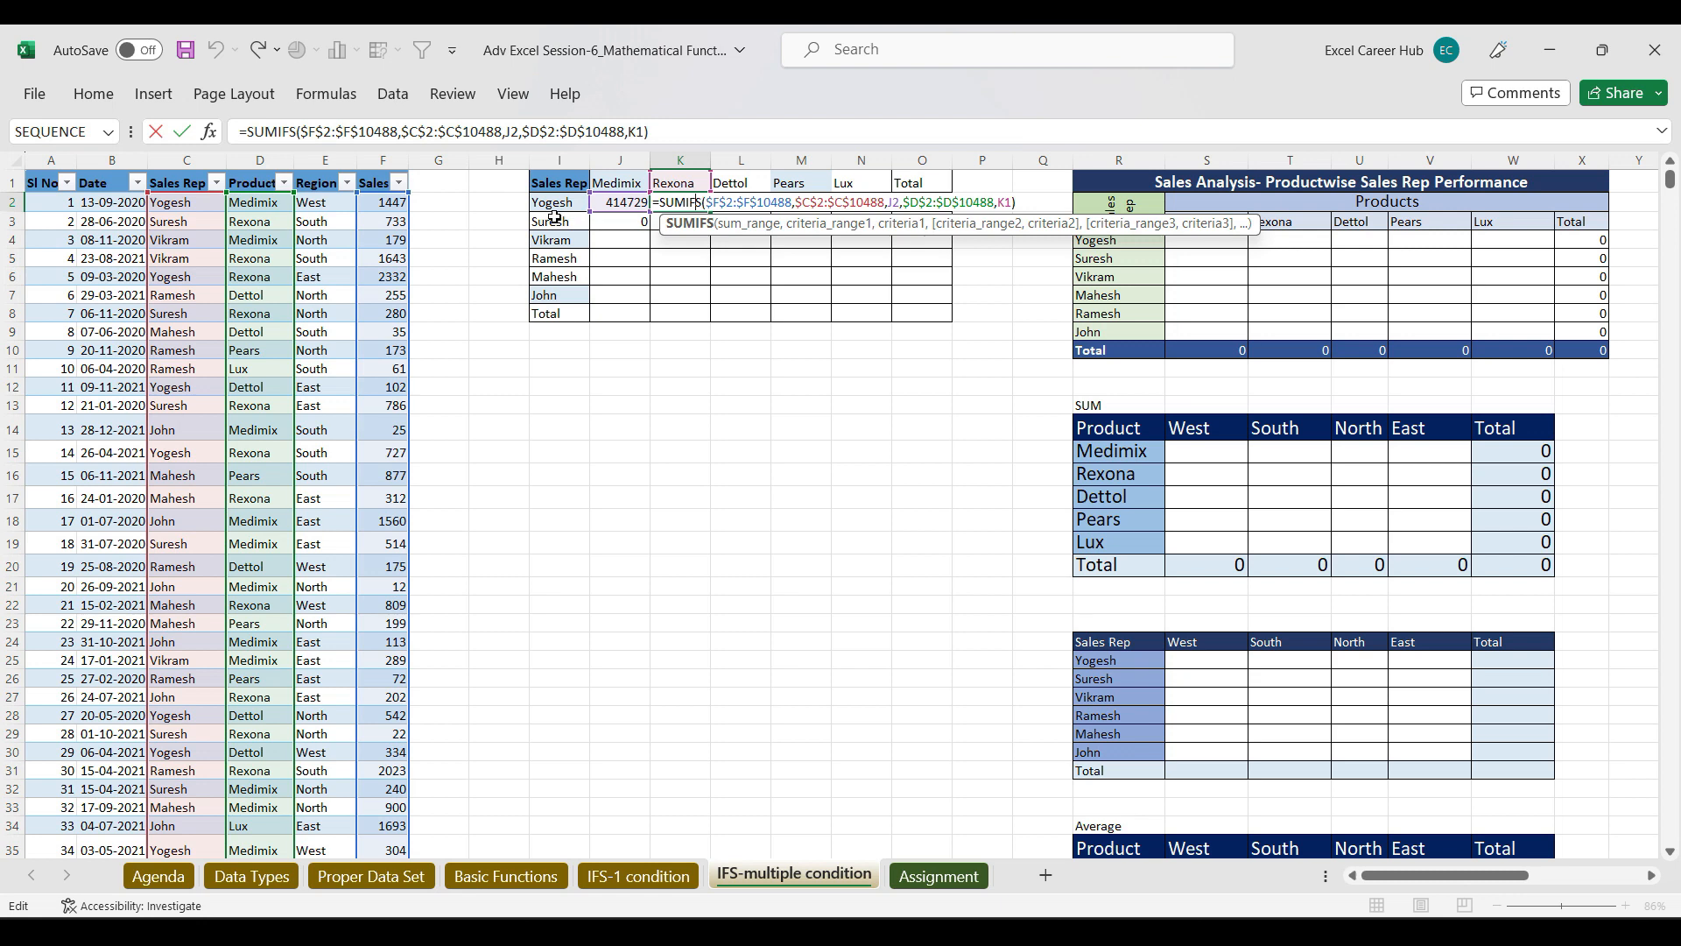
left_click_drag(621, 203, 575, 206)
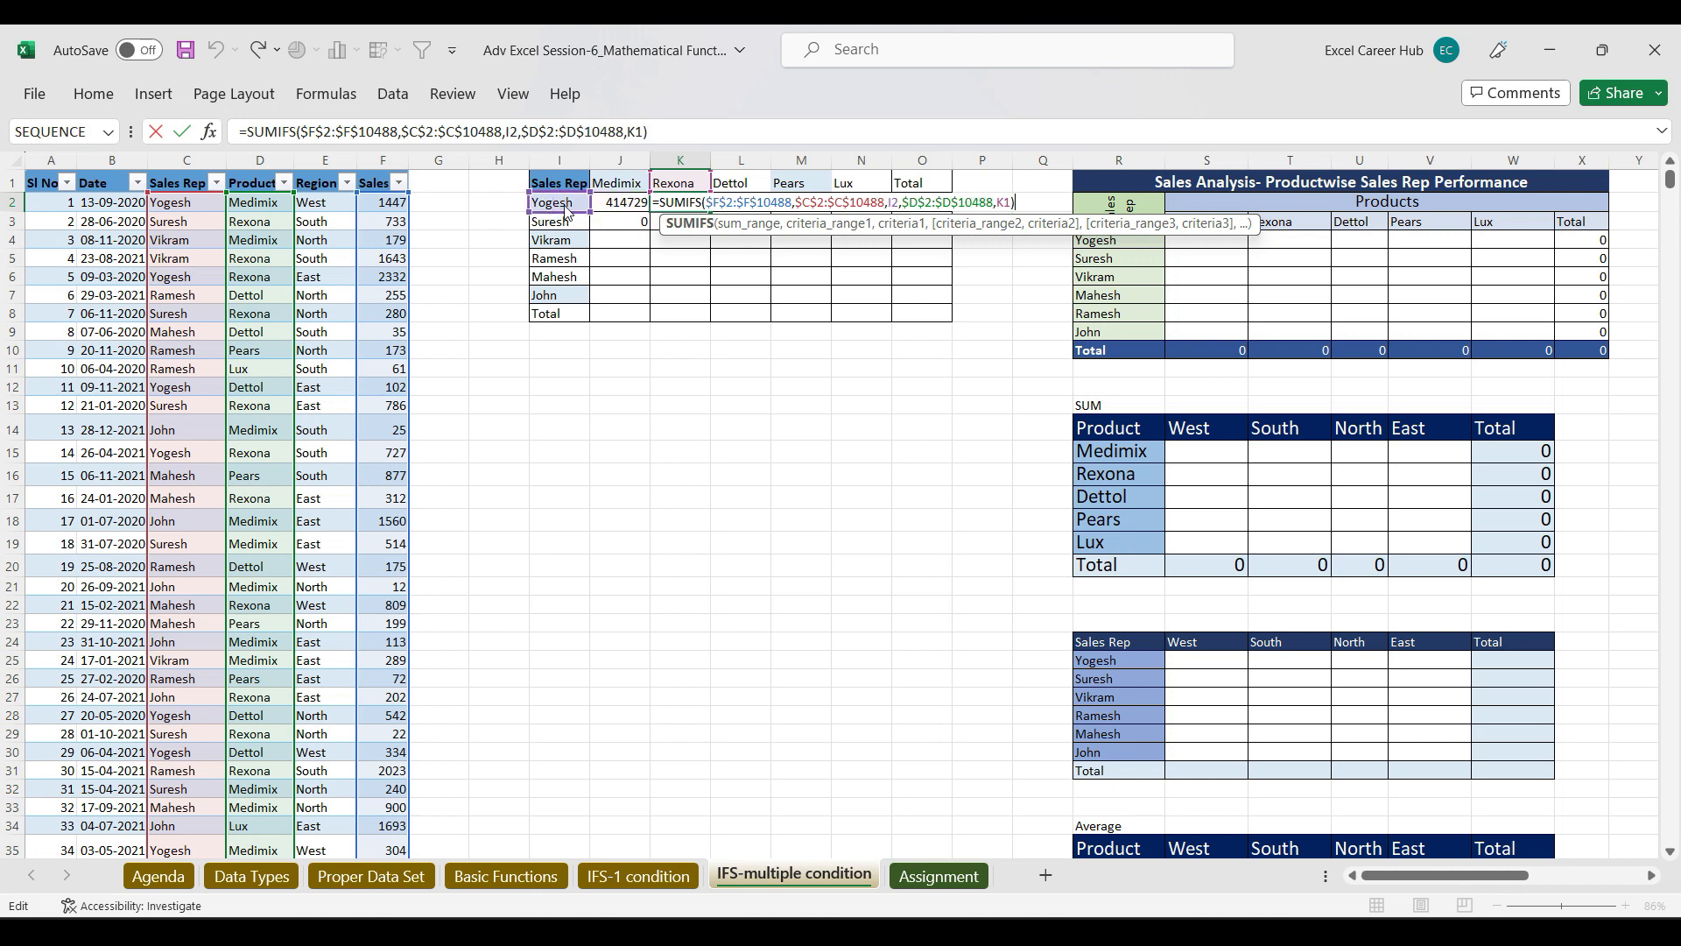
left_click_drag(560, 213, 622, 212)
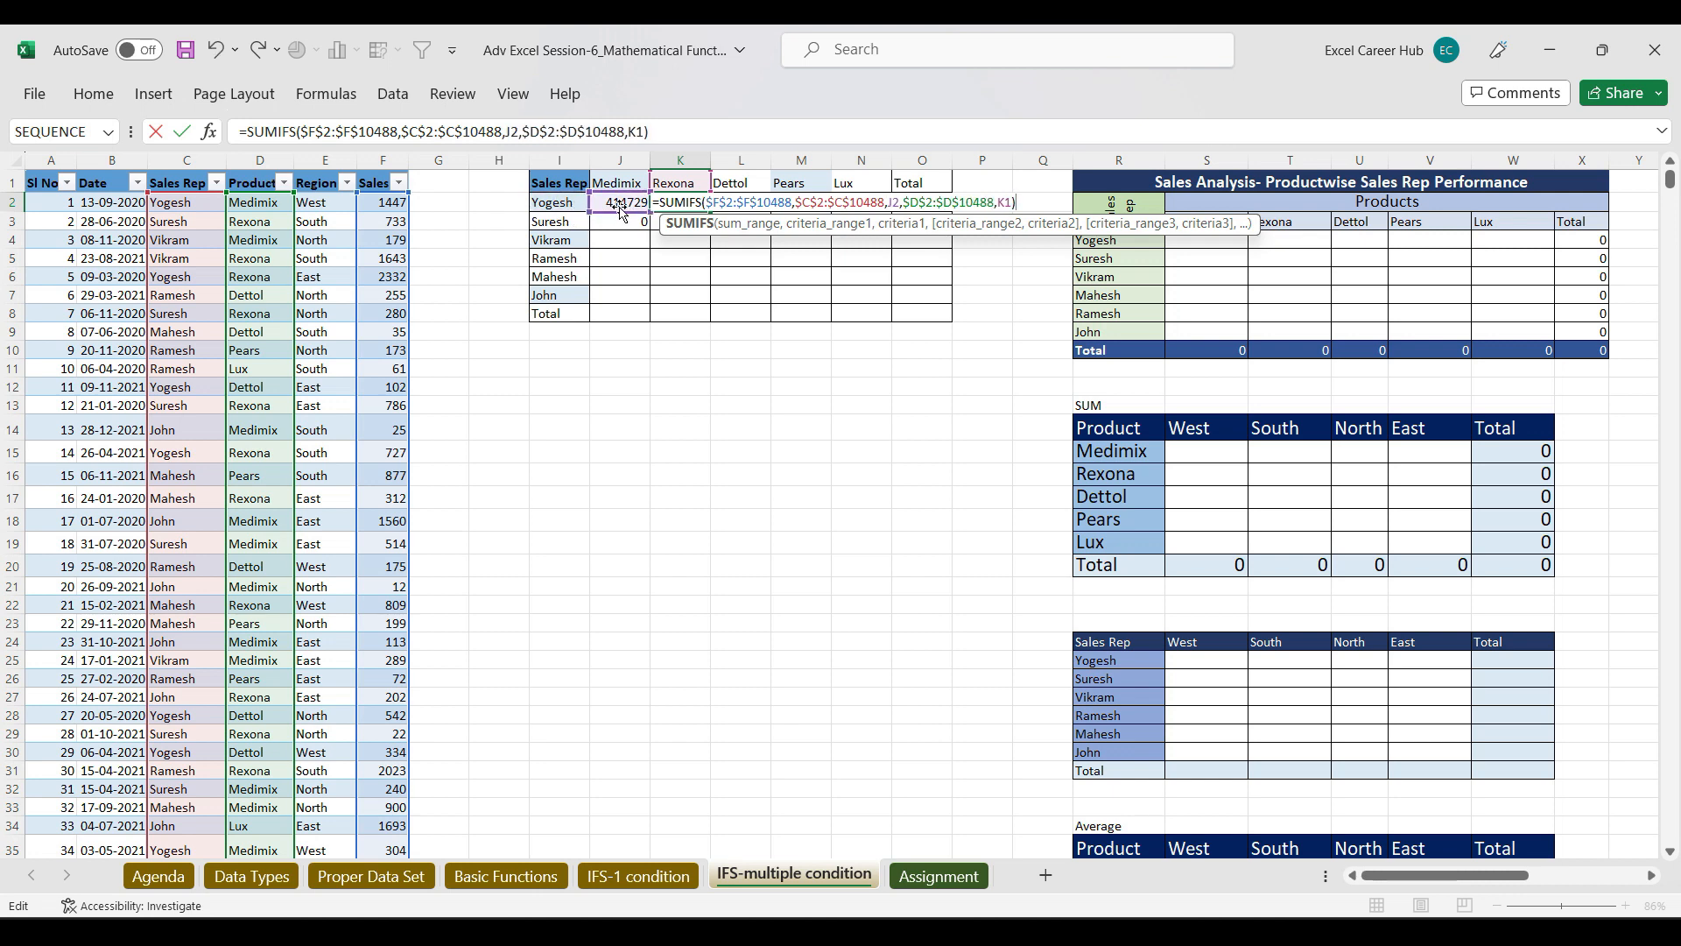
key("Return")
Step: Examine which cells the criteria in J3's copied SUMIFS formula refer to, leaving the formula as it is
left_click(640, 222)
key("ctrl+d")
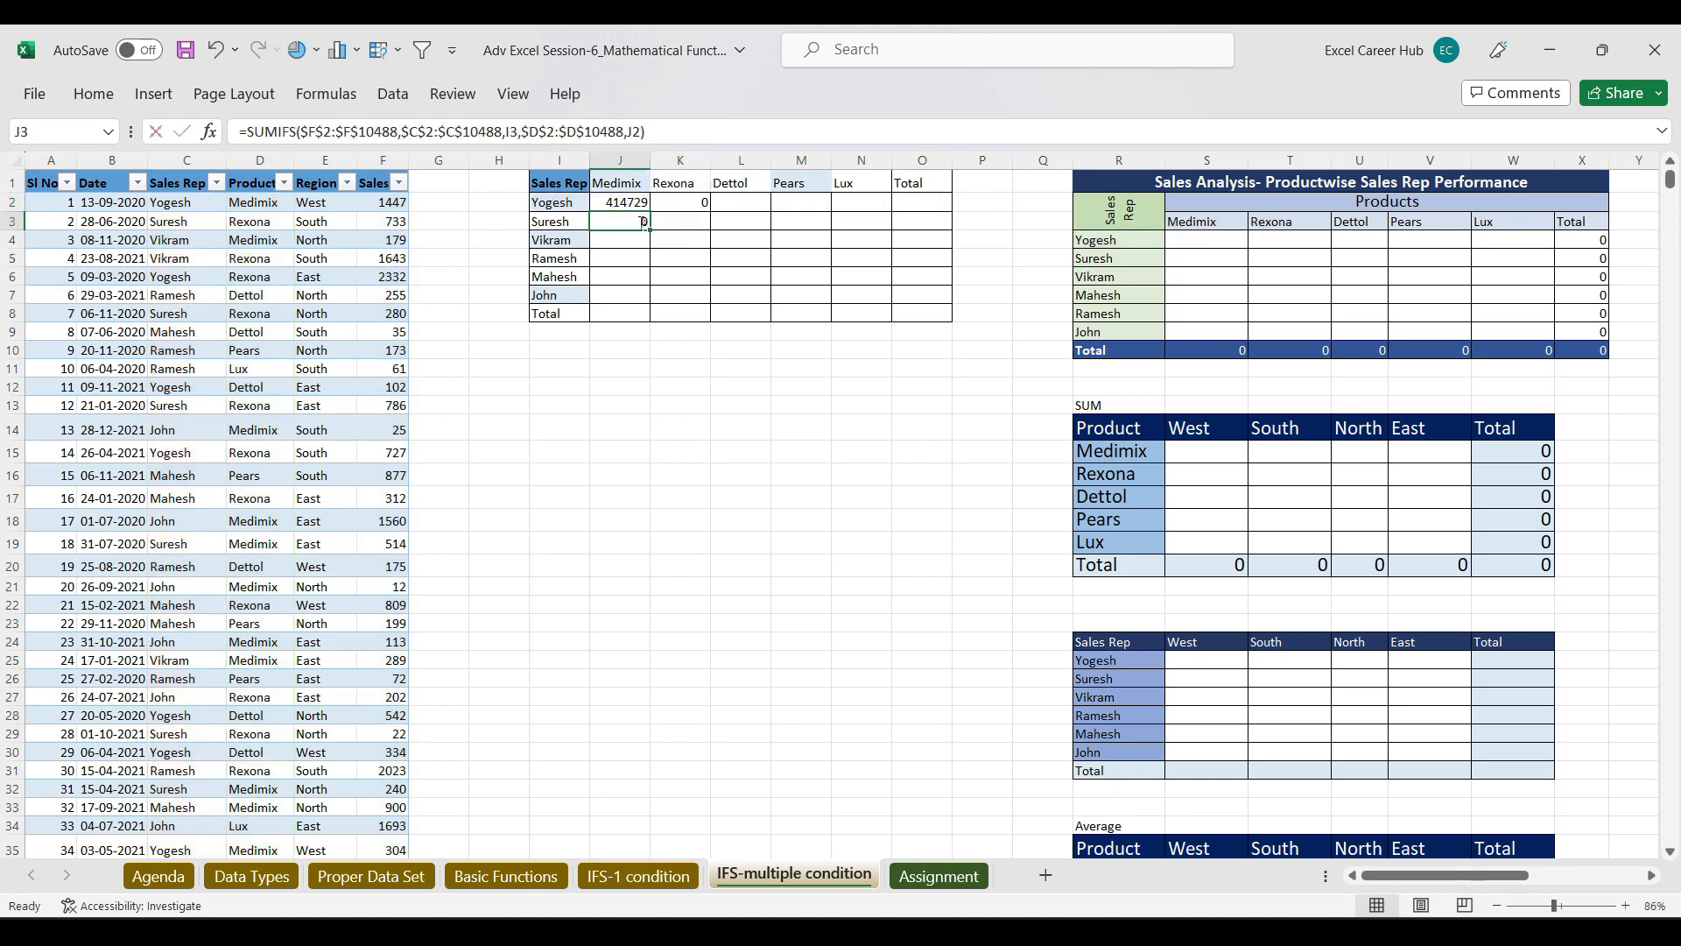
double_click(640, 222)
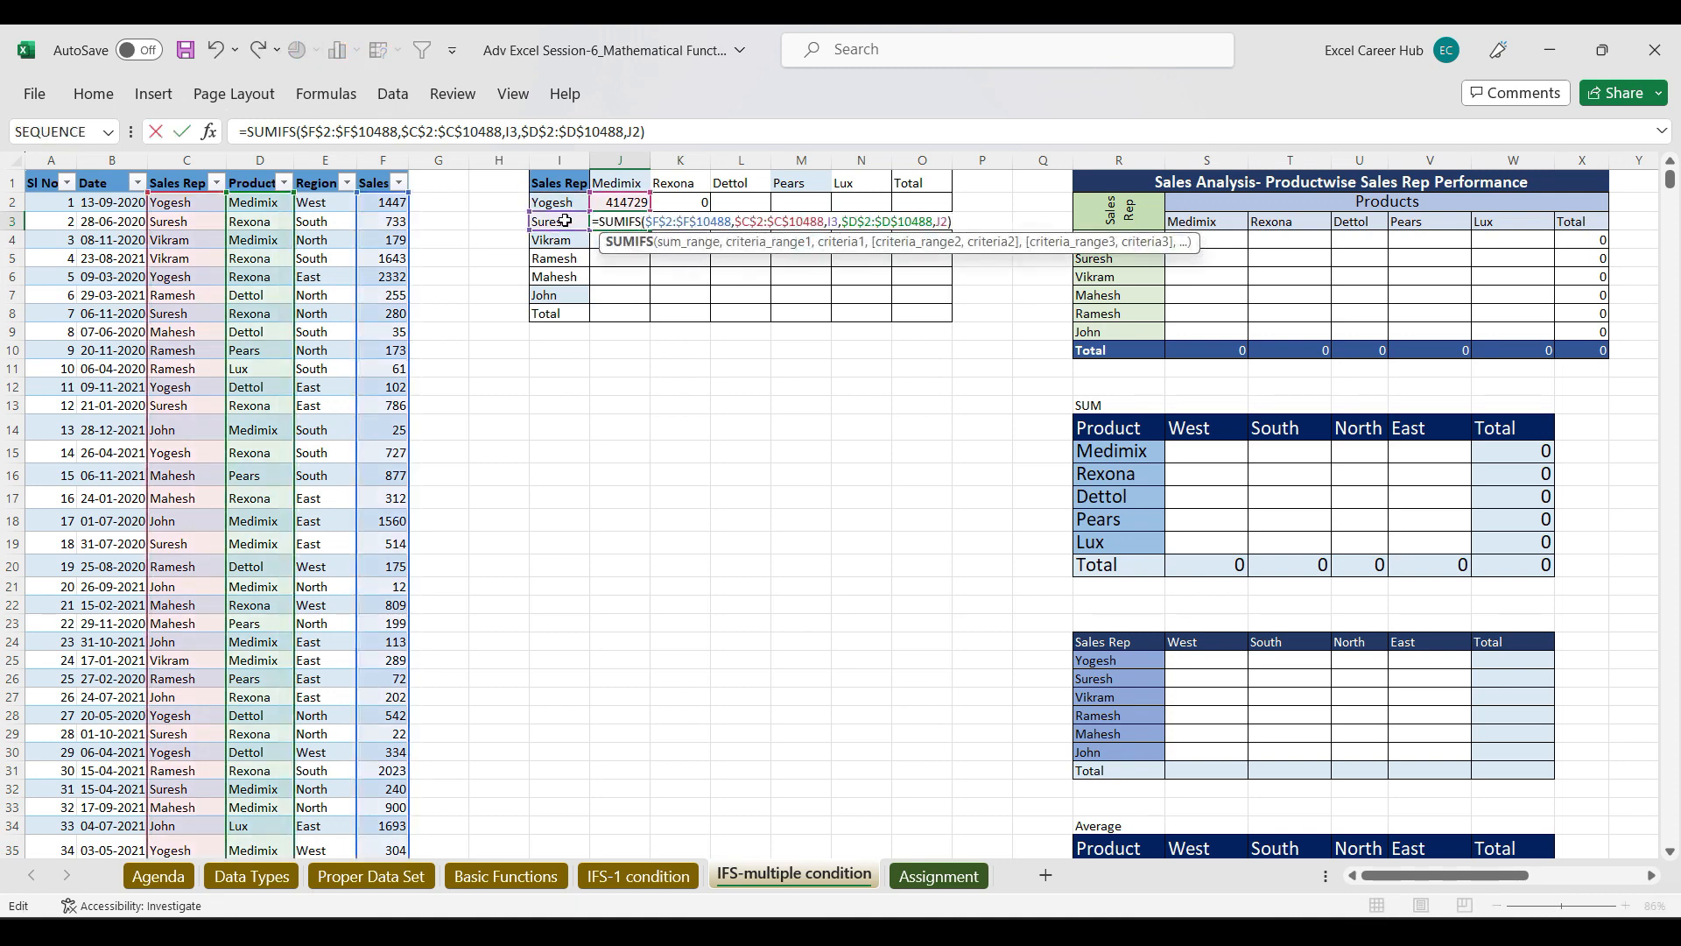
key("Return")
Step: In J2's SUMIFS formula, lock the column of the first criterion as $I2 and the row of the second criterion as J$1
left_click(636, 202)
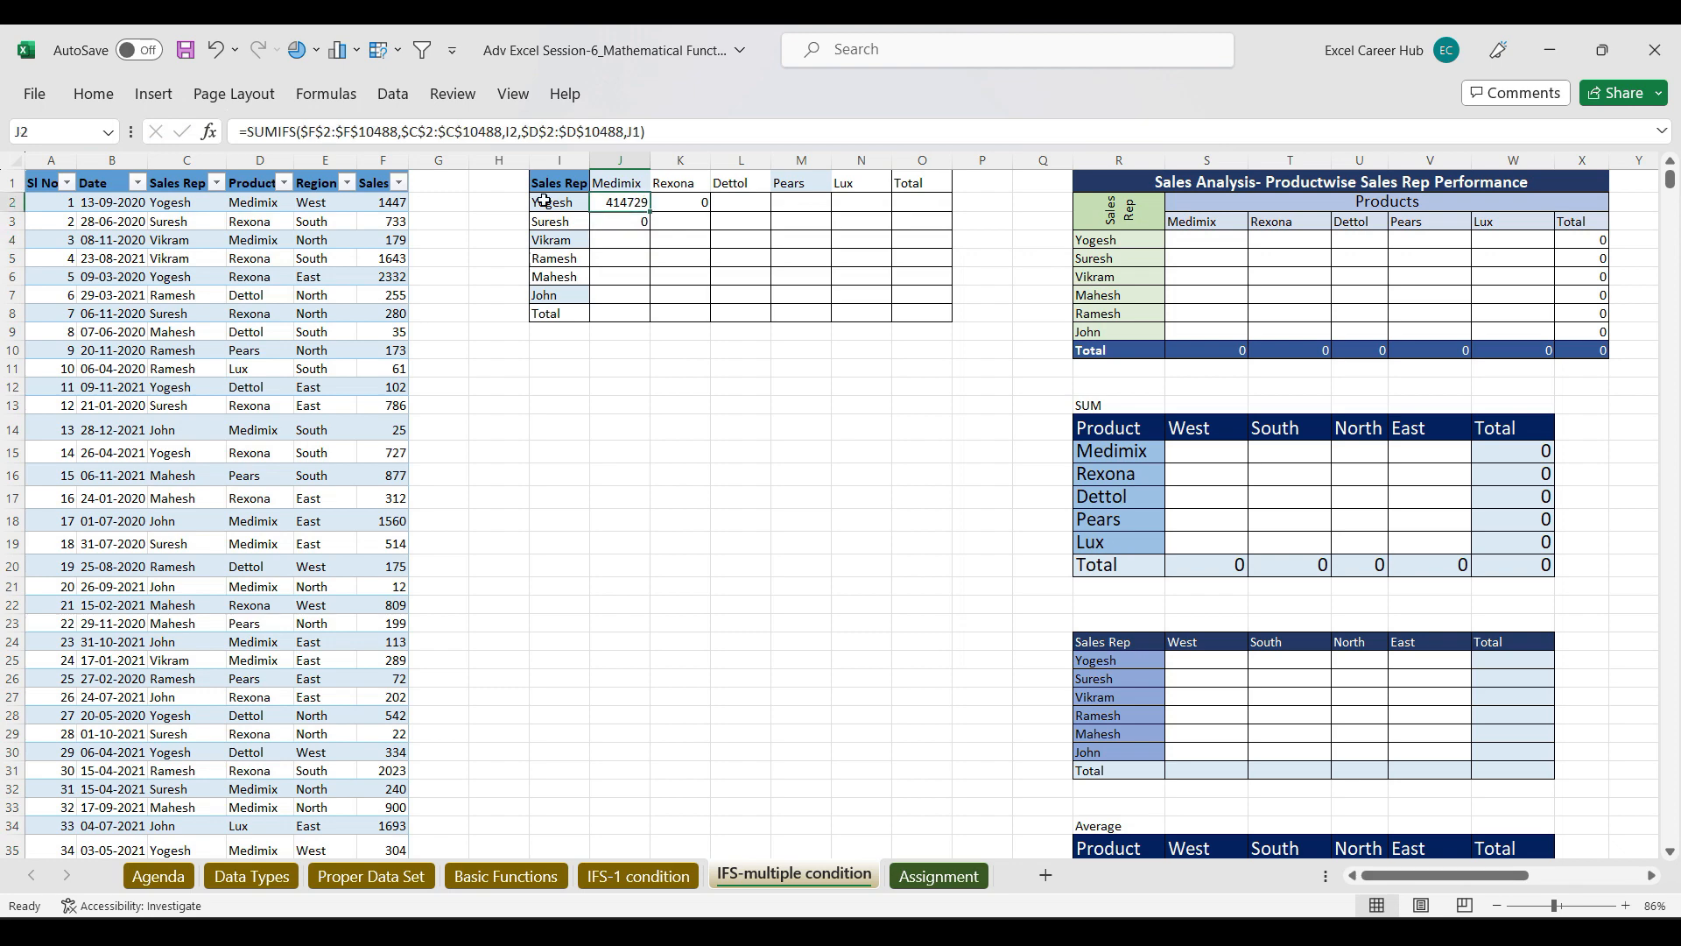
left_click(209, 133)
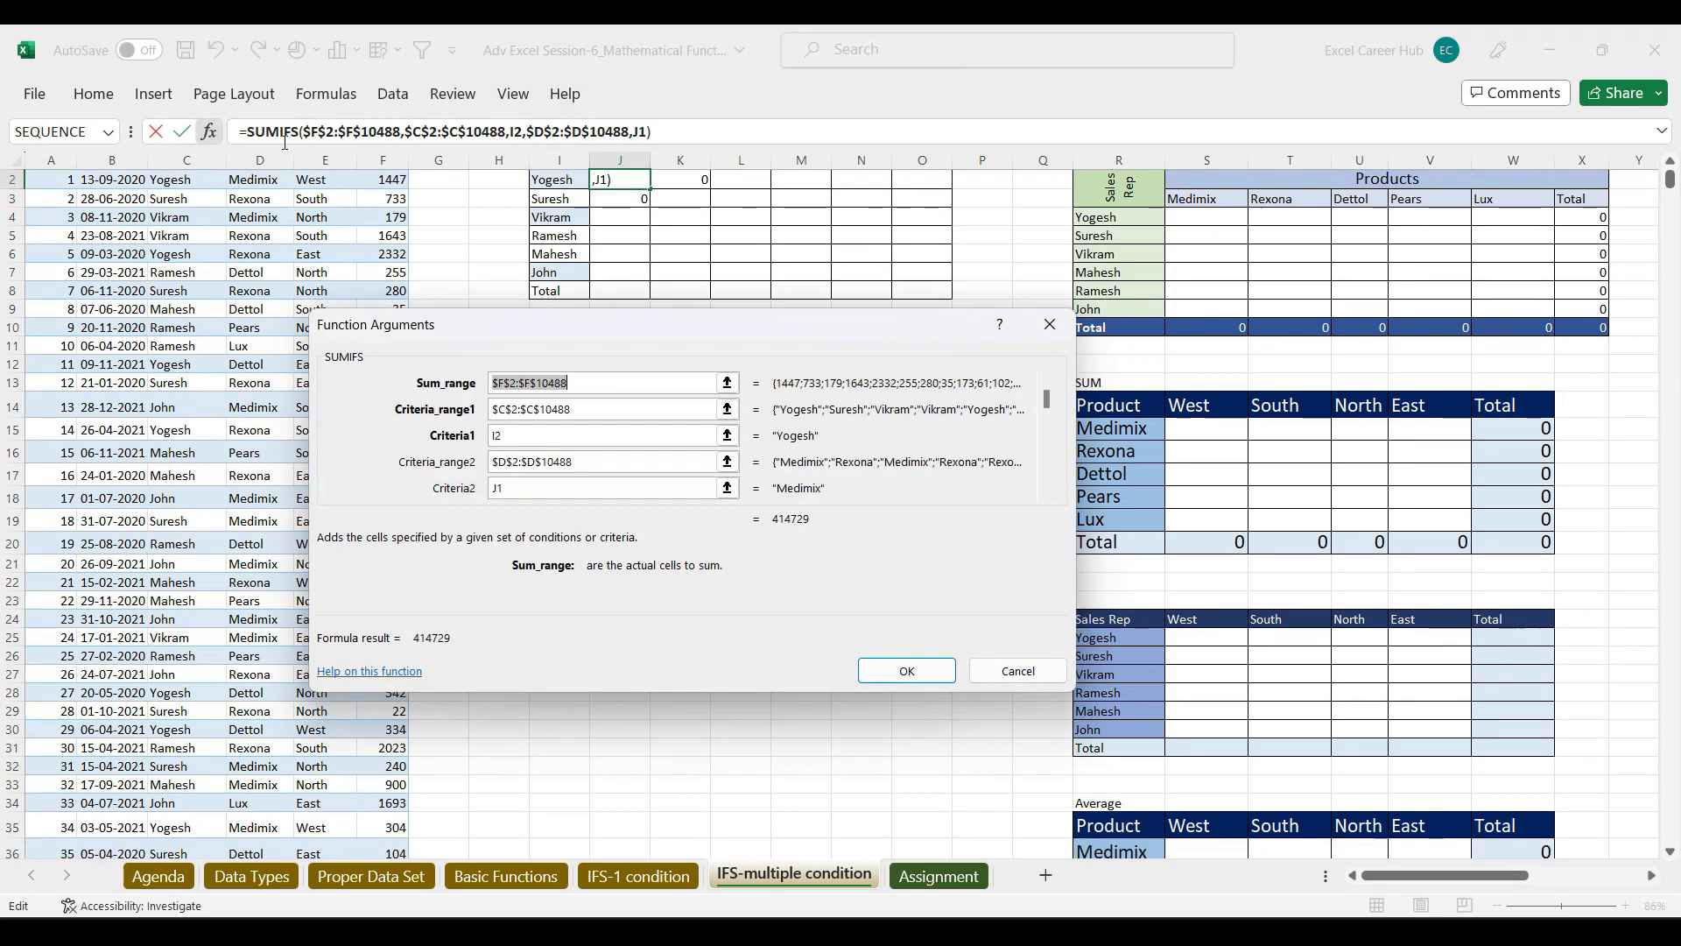
left_click(1670, 162)
left_click_drag(676, 328, 1400, 194)
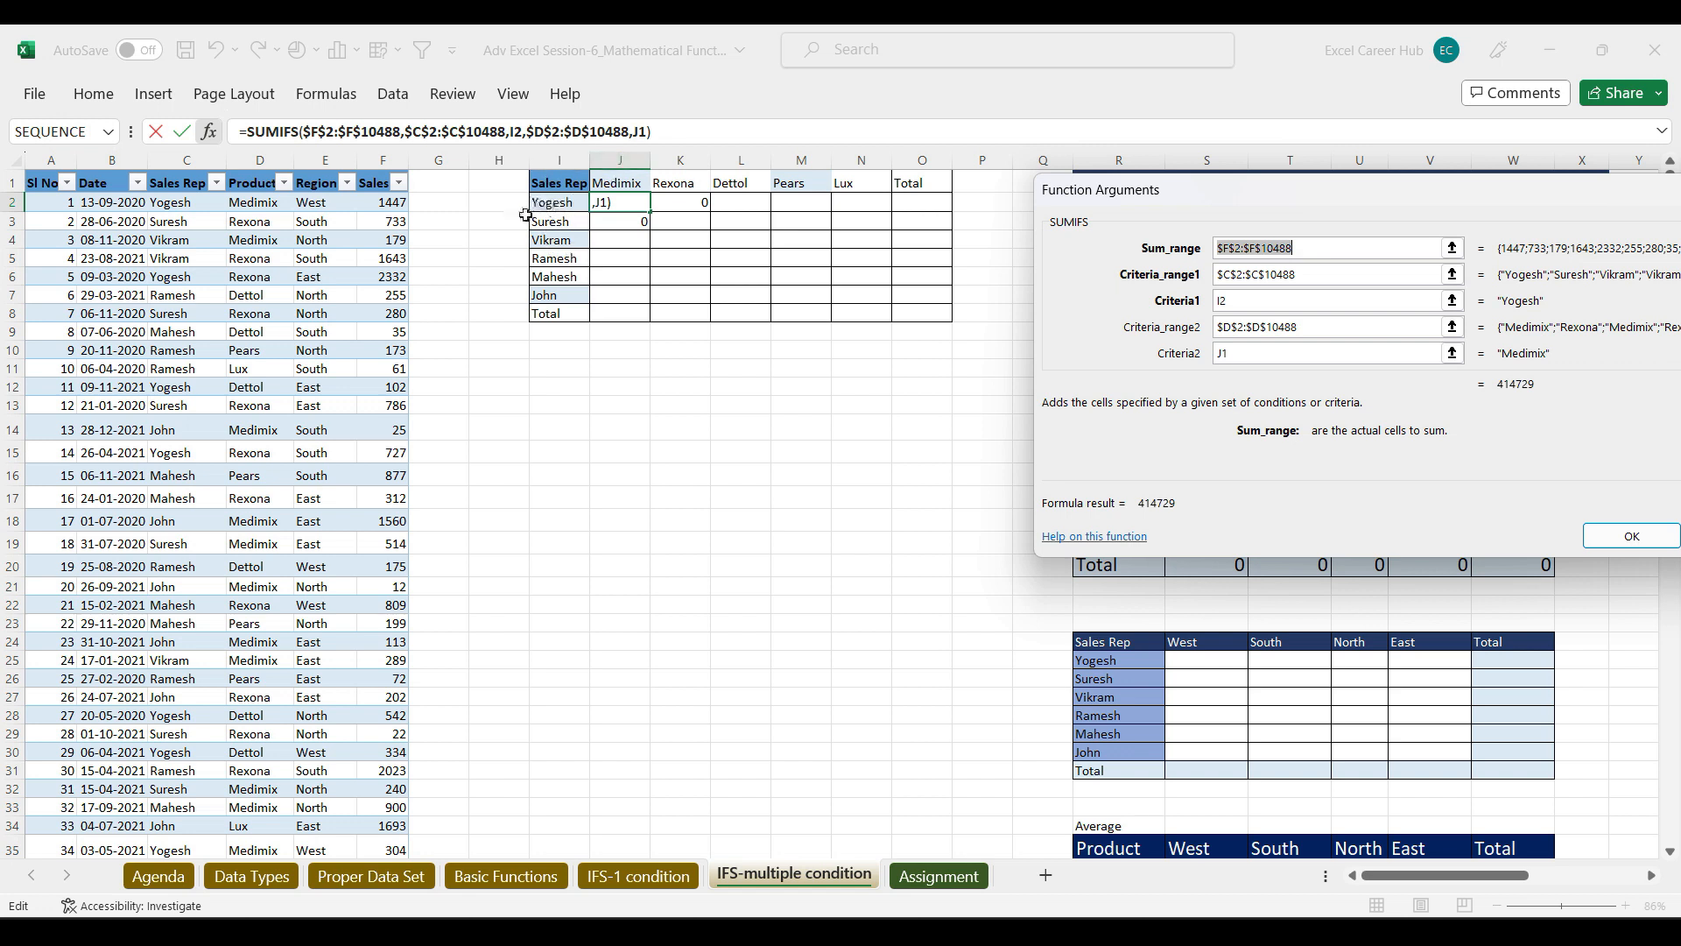
left_click(1219, 302)
double_click(1221, 303)
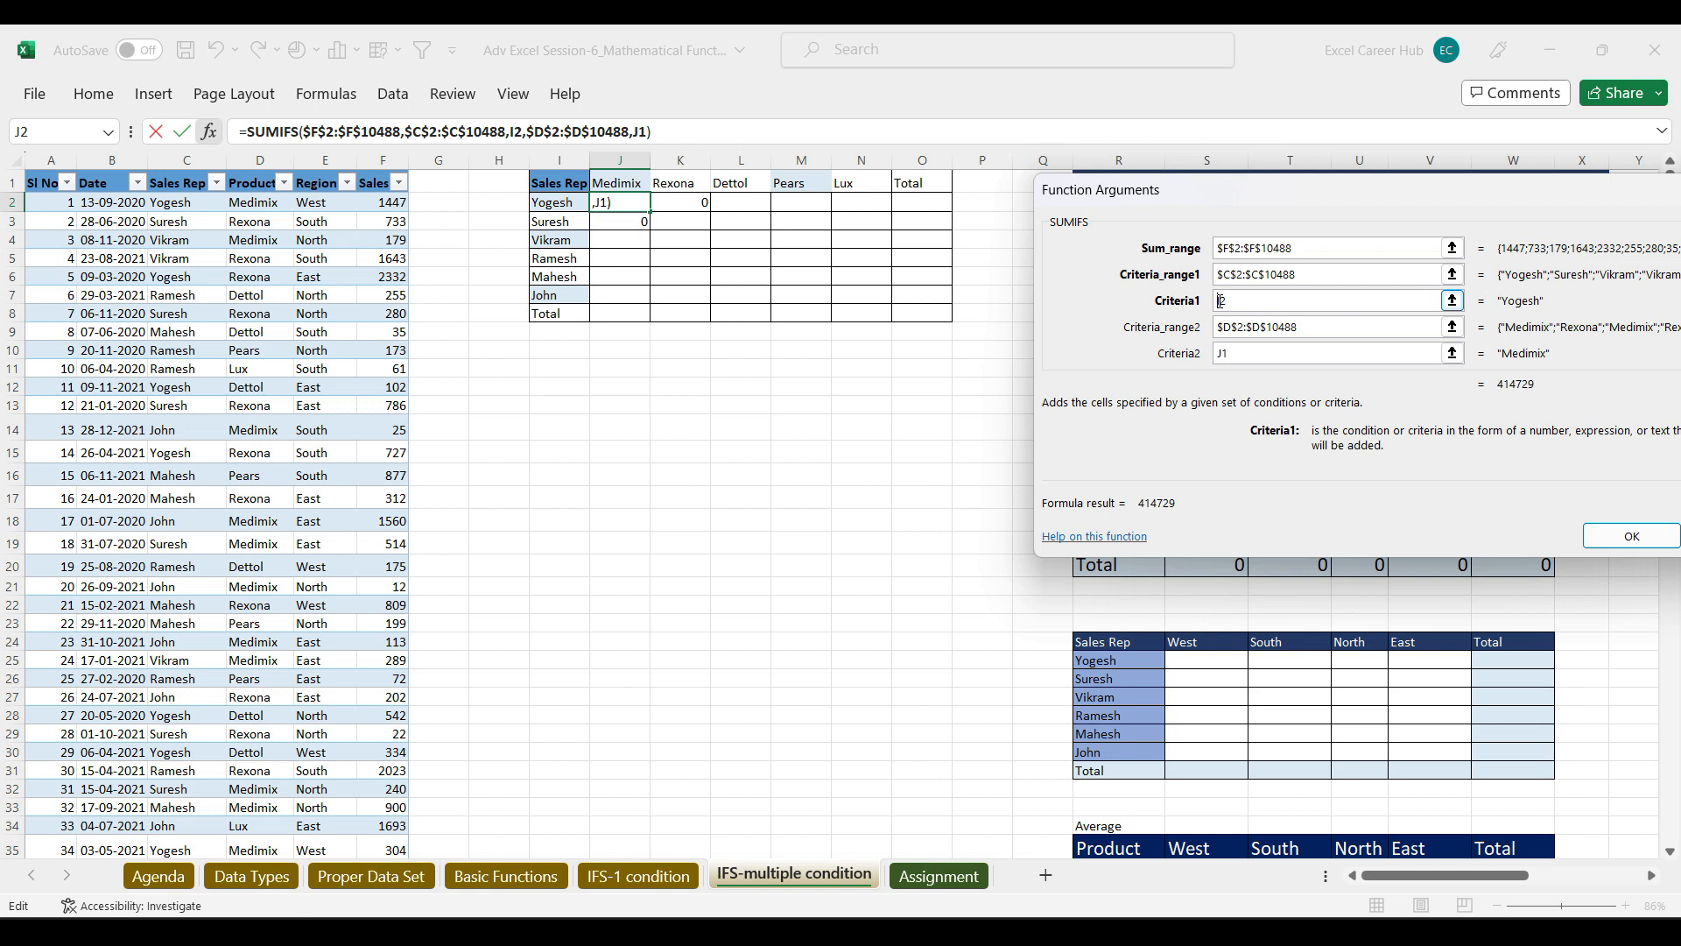
type("$")
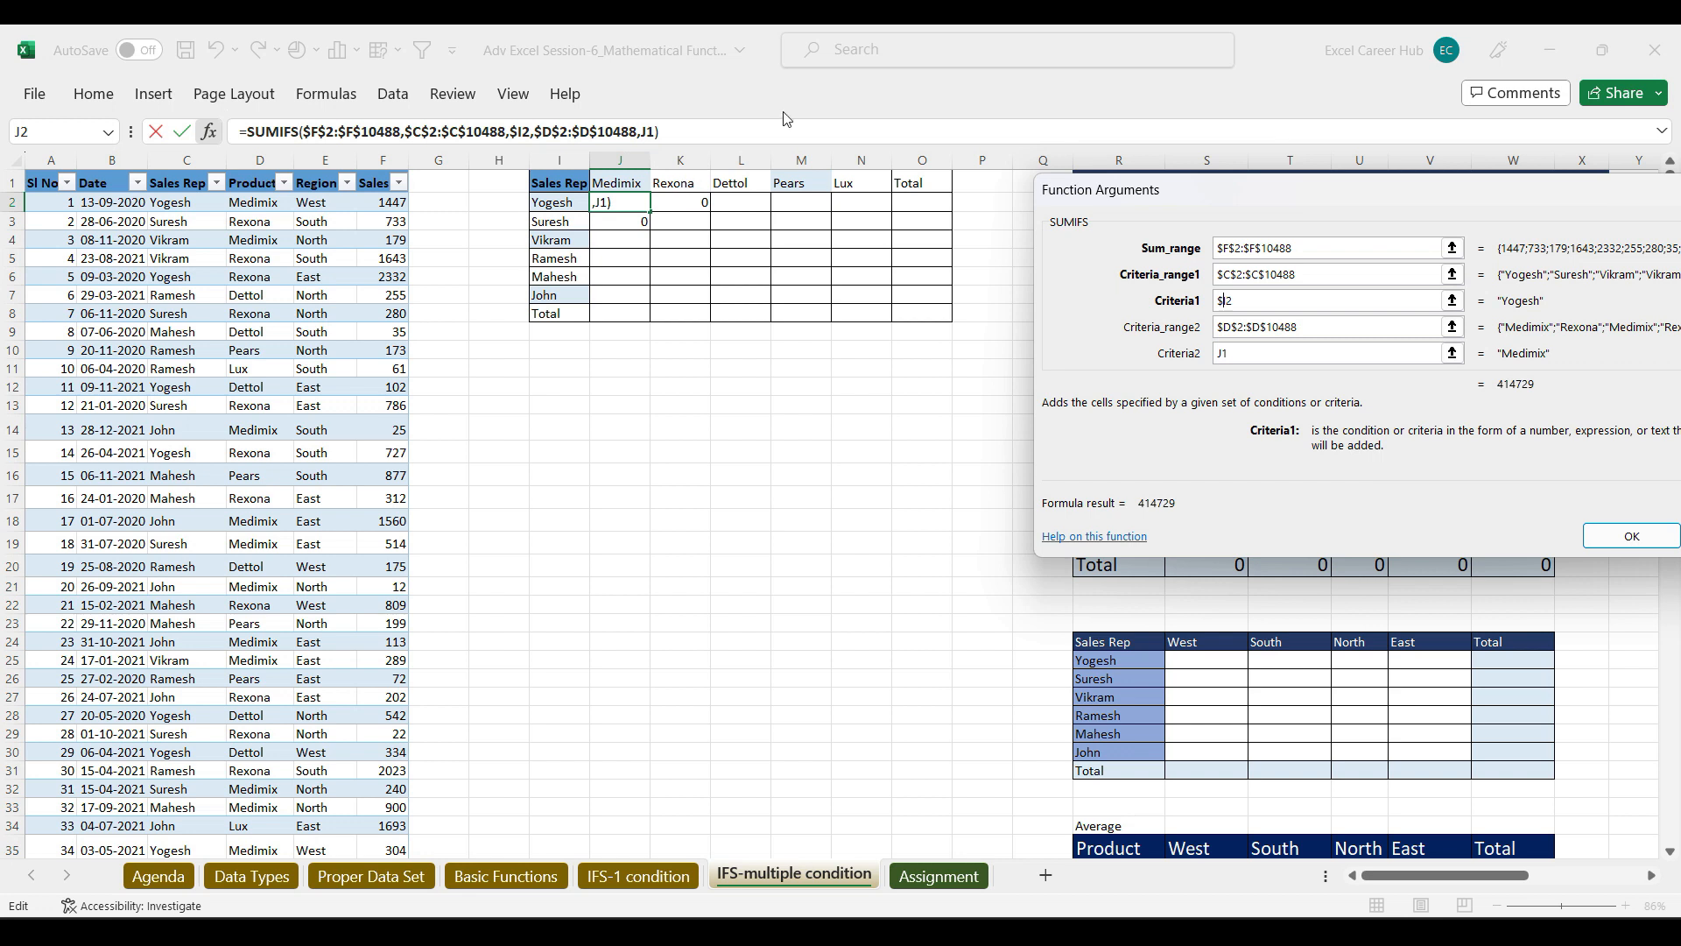
left_click(1226, 353)
type("$")
key("Return")
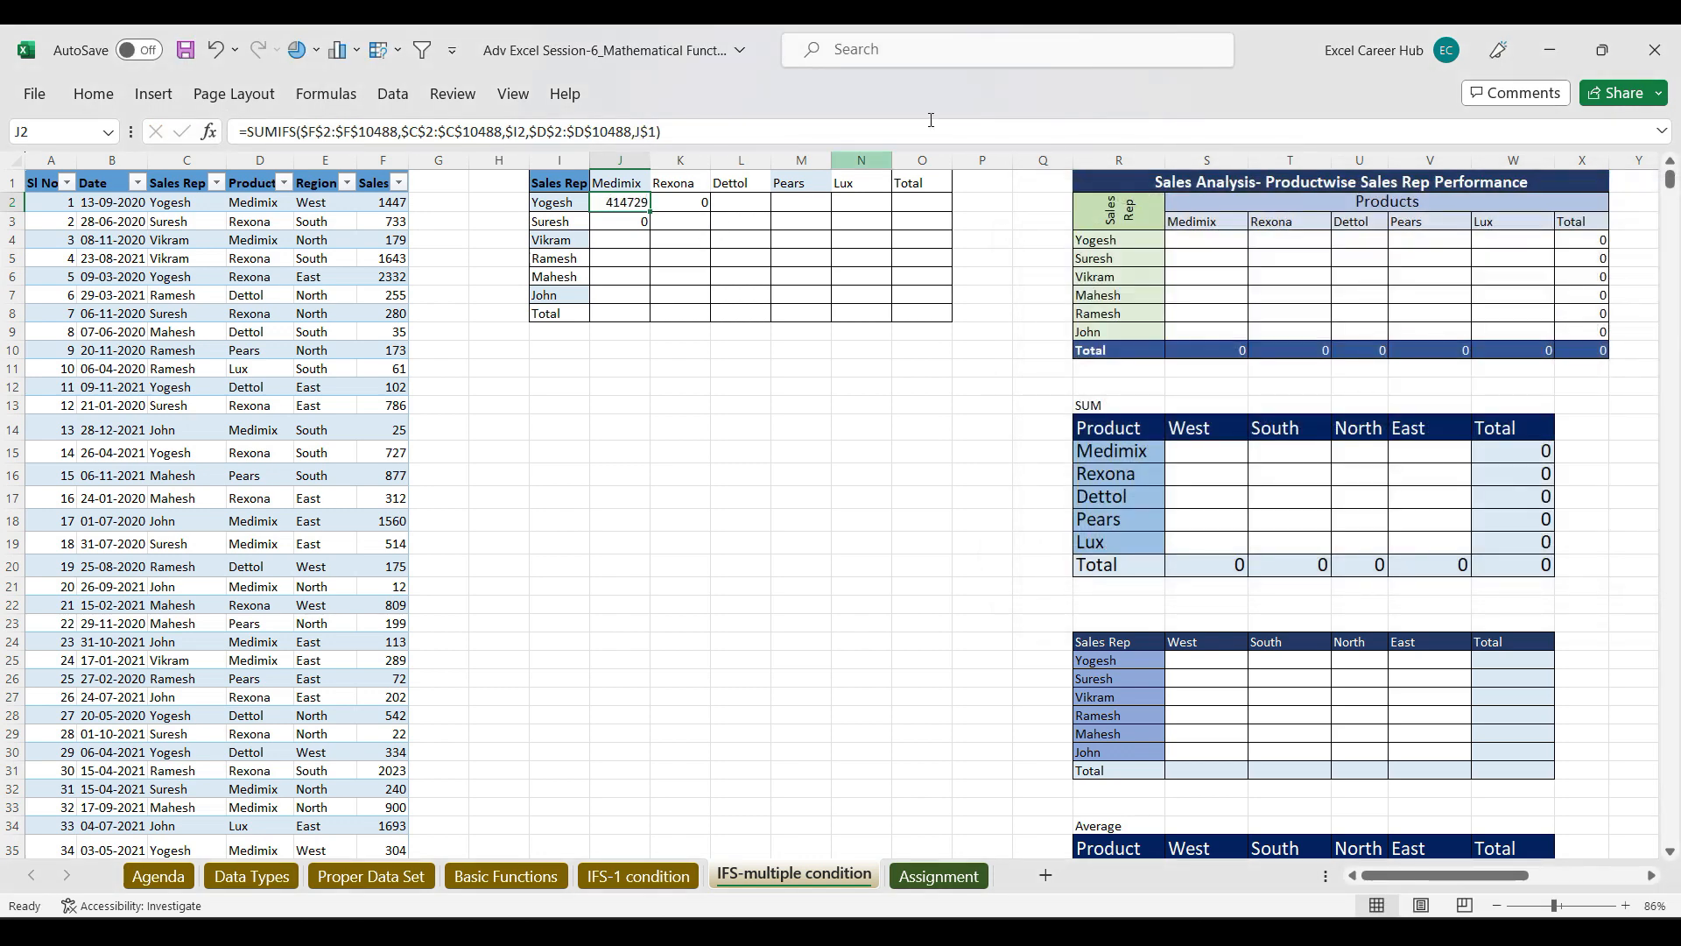
Step: Fill the SUMIFS formula from J2 through N7, and add AutoSum totals in column O and row 8
left_click_drag(650, 212, 896, 303)
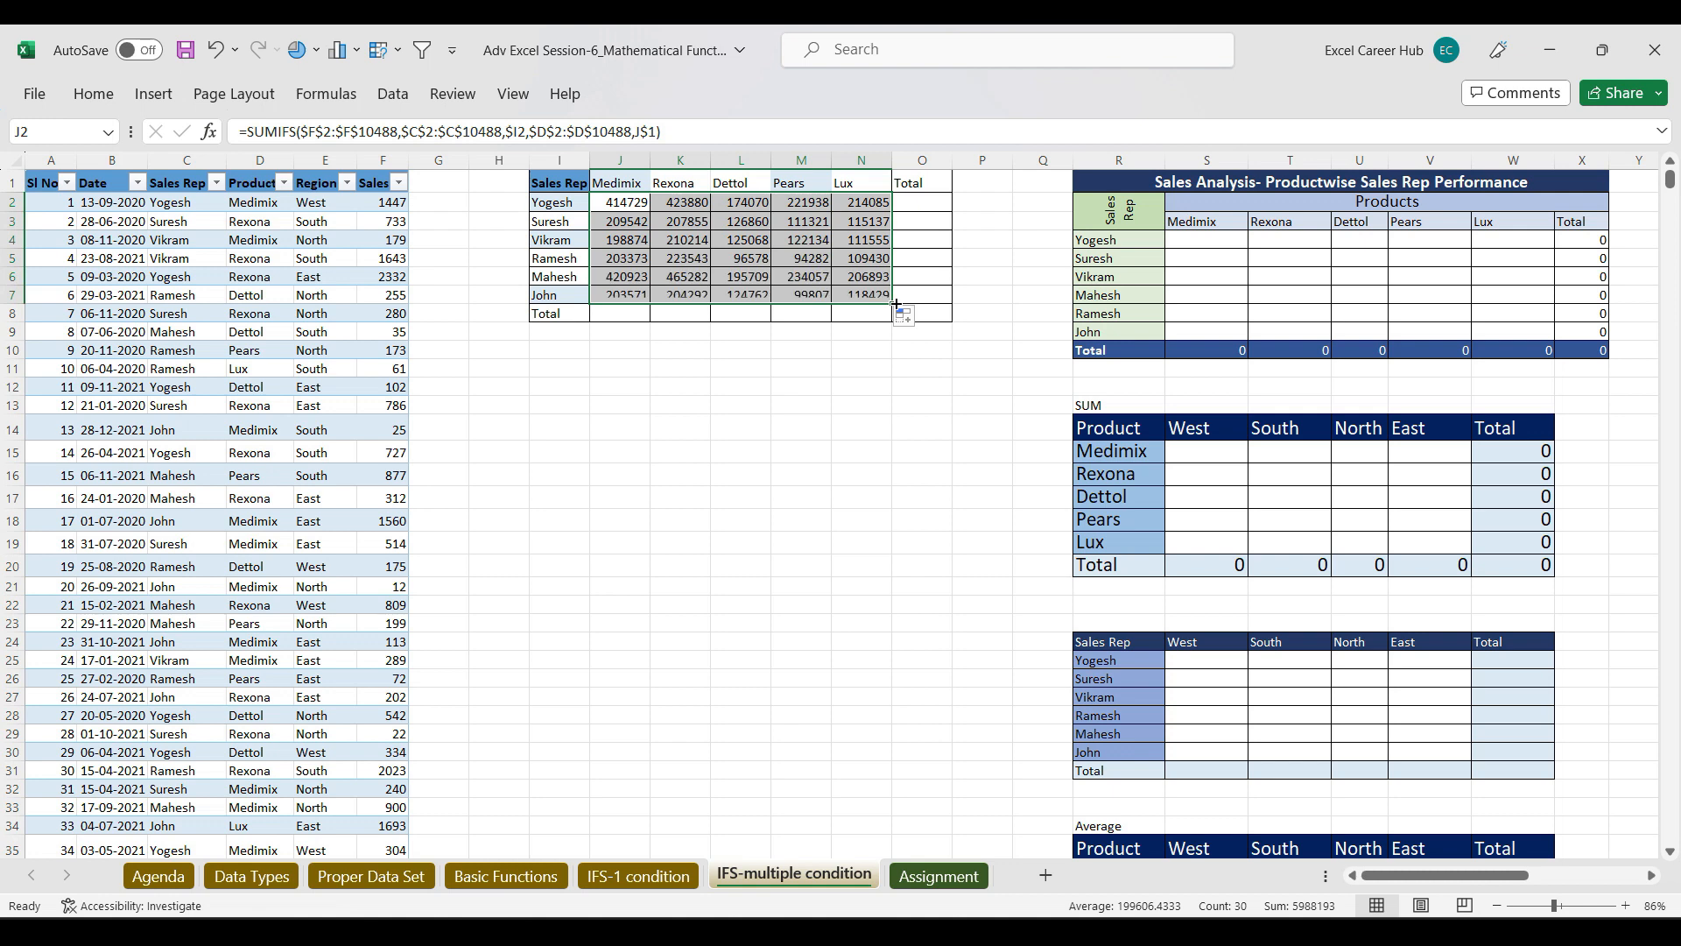
left_click_drag(614, 202, 906, 322)
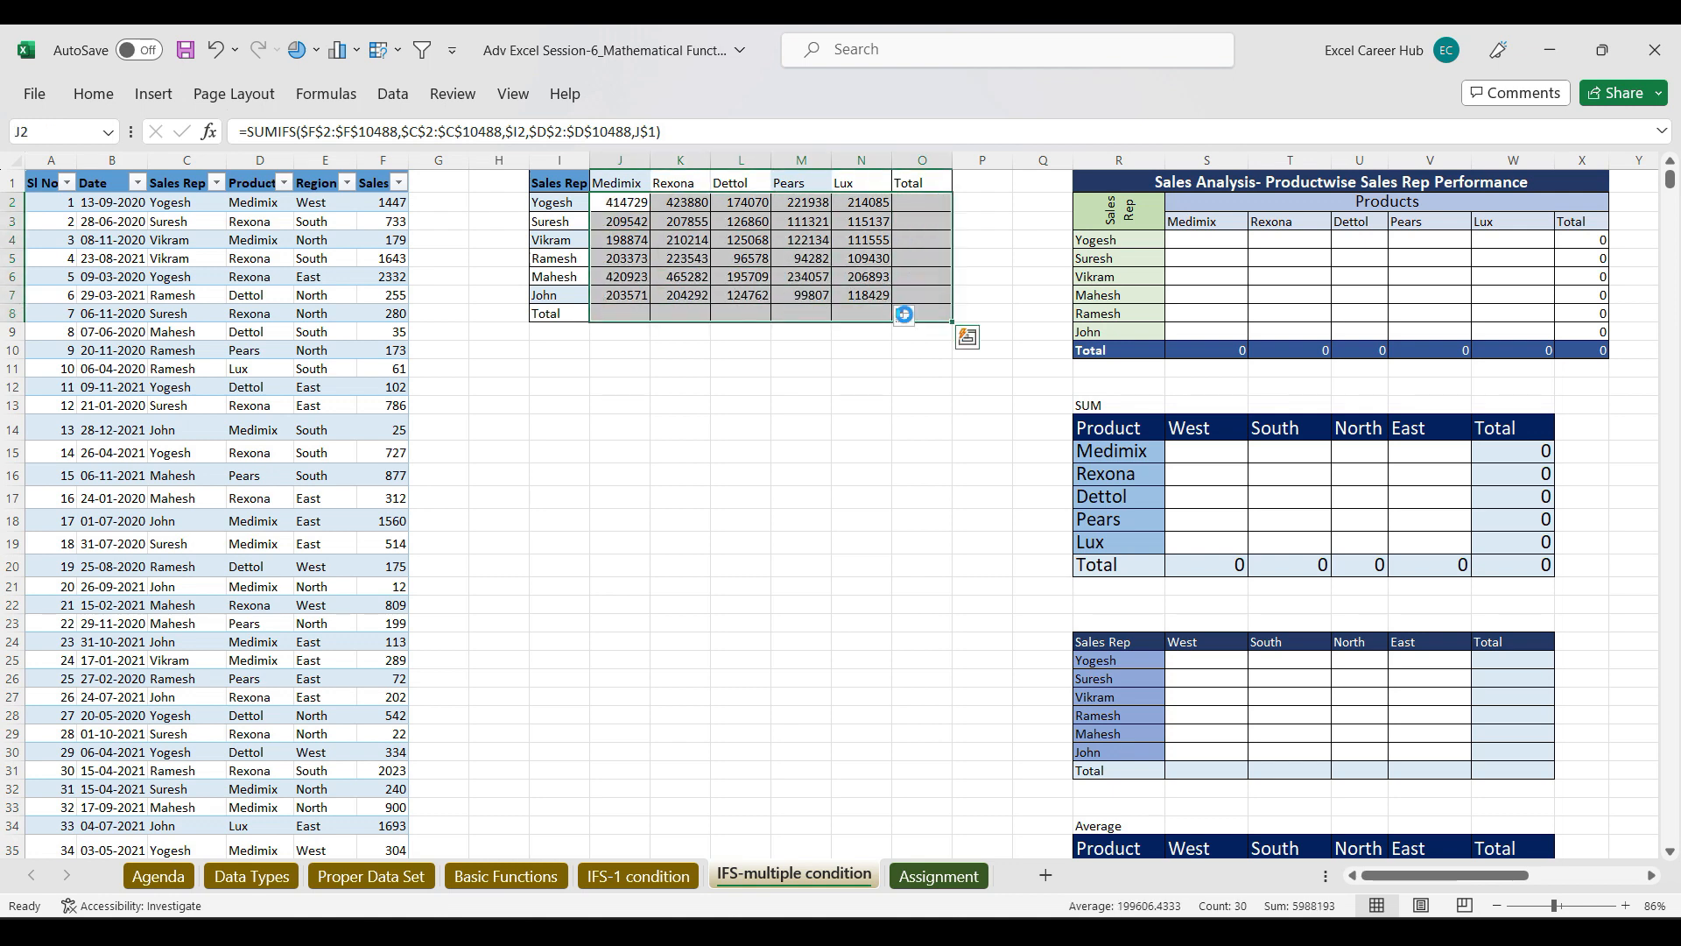
key("alt+equal")
key("Return")
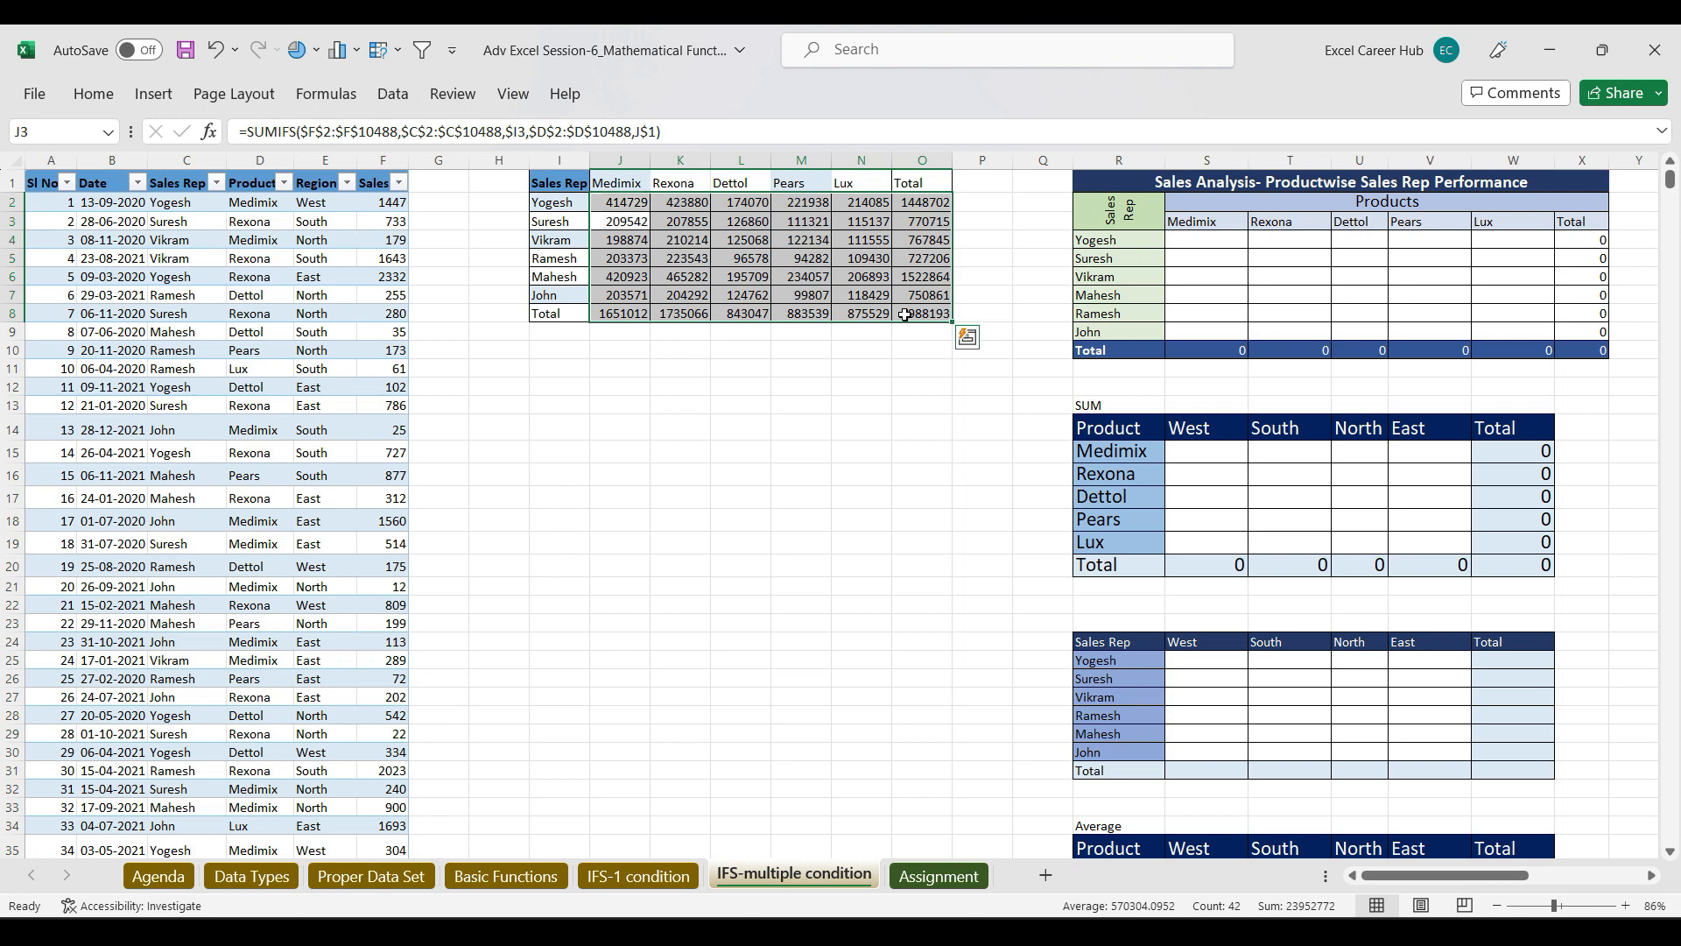
left_click(727, 450)
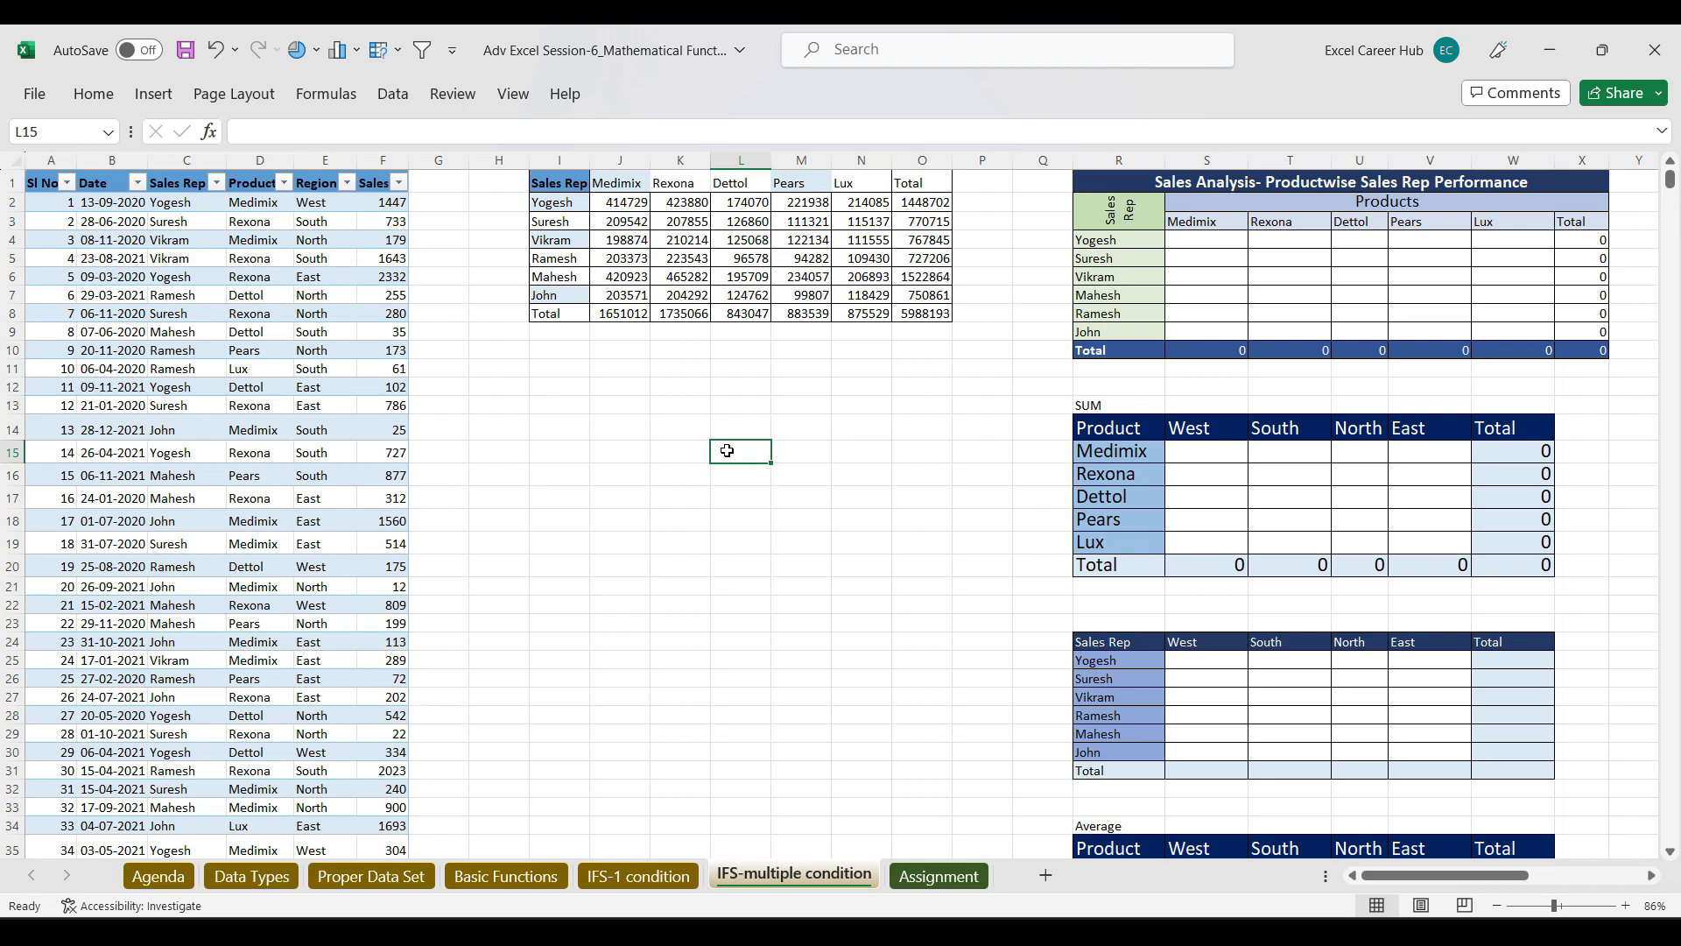
key("alt+Tab")
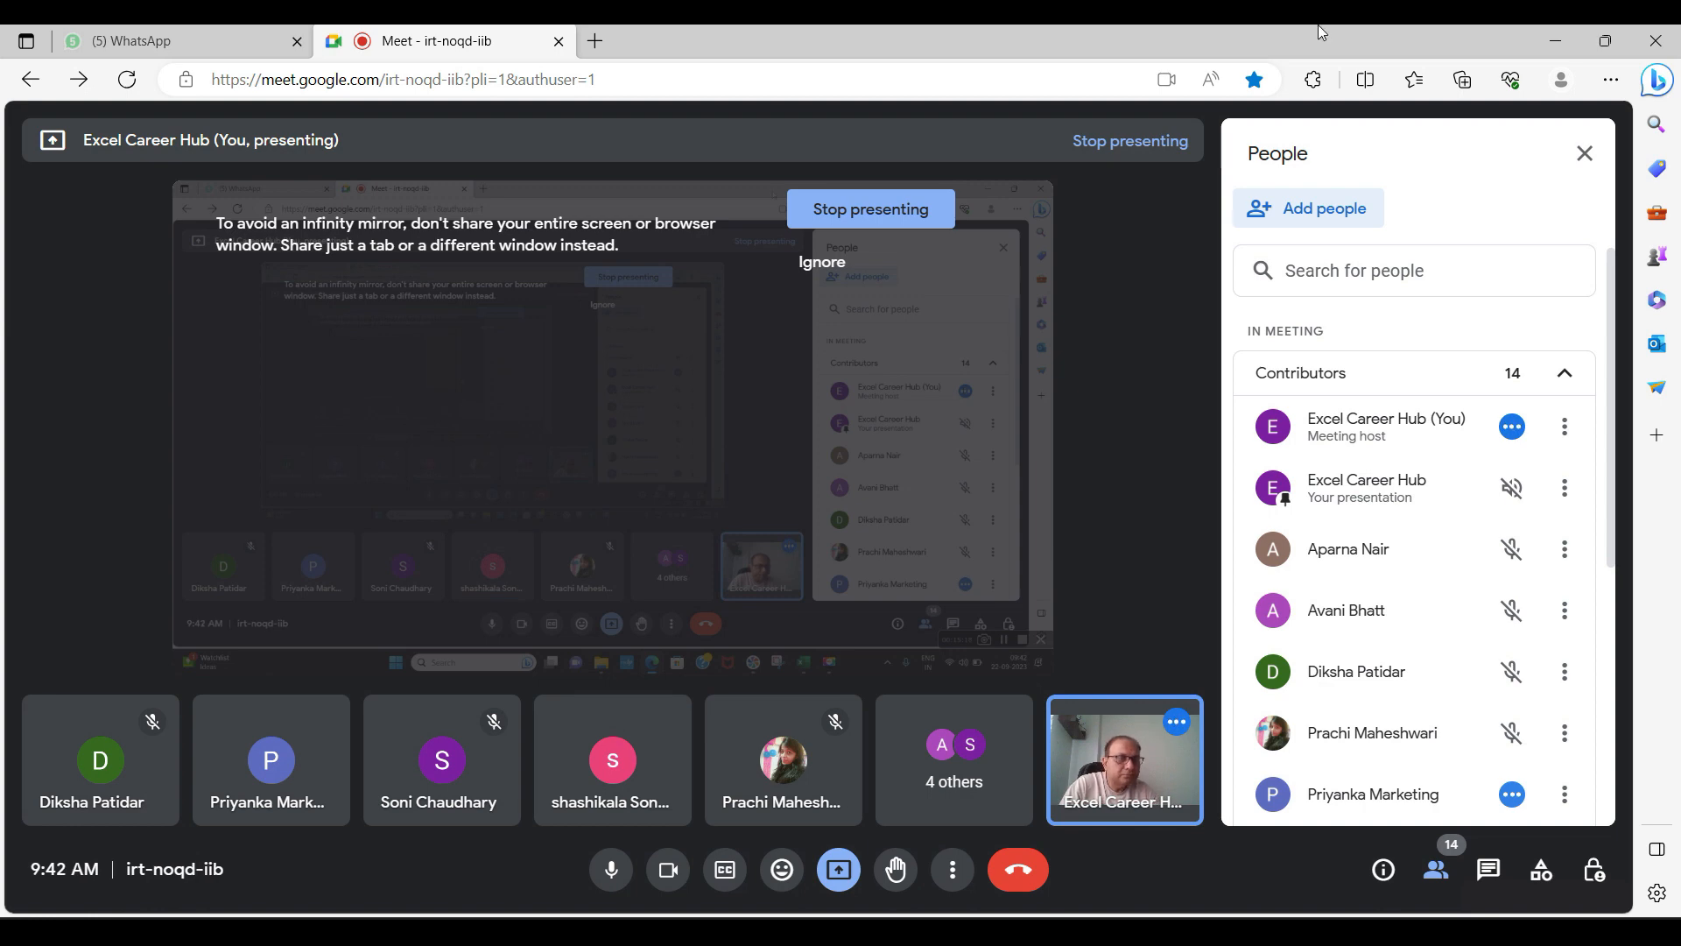
left_click(1555, 44)
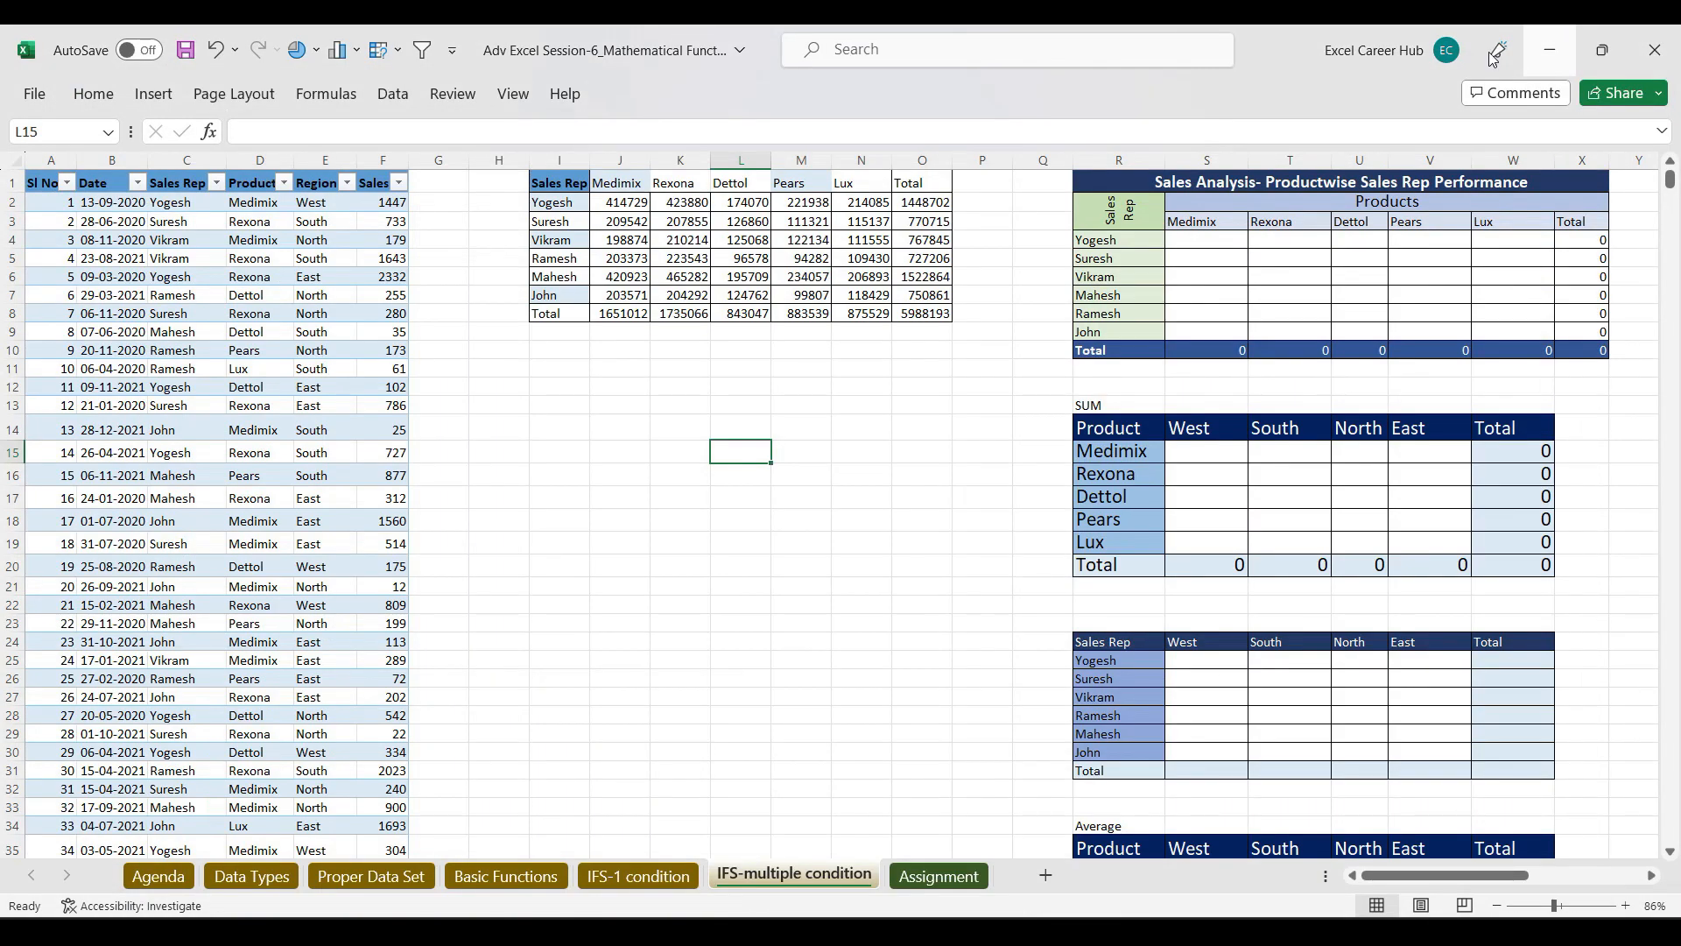
Step: Open the function arguments of J2's SUMIFS formula and examine its sum range, criteria ranges and criteria beside the summary table
left_click(640, 202)
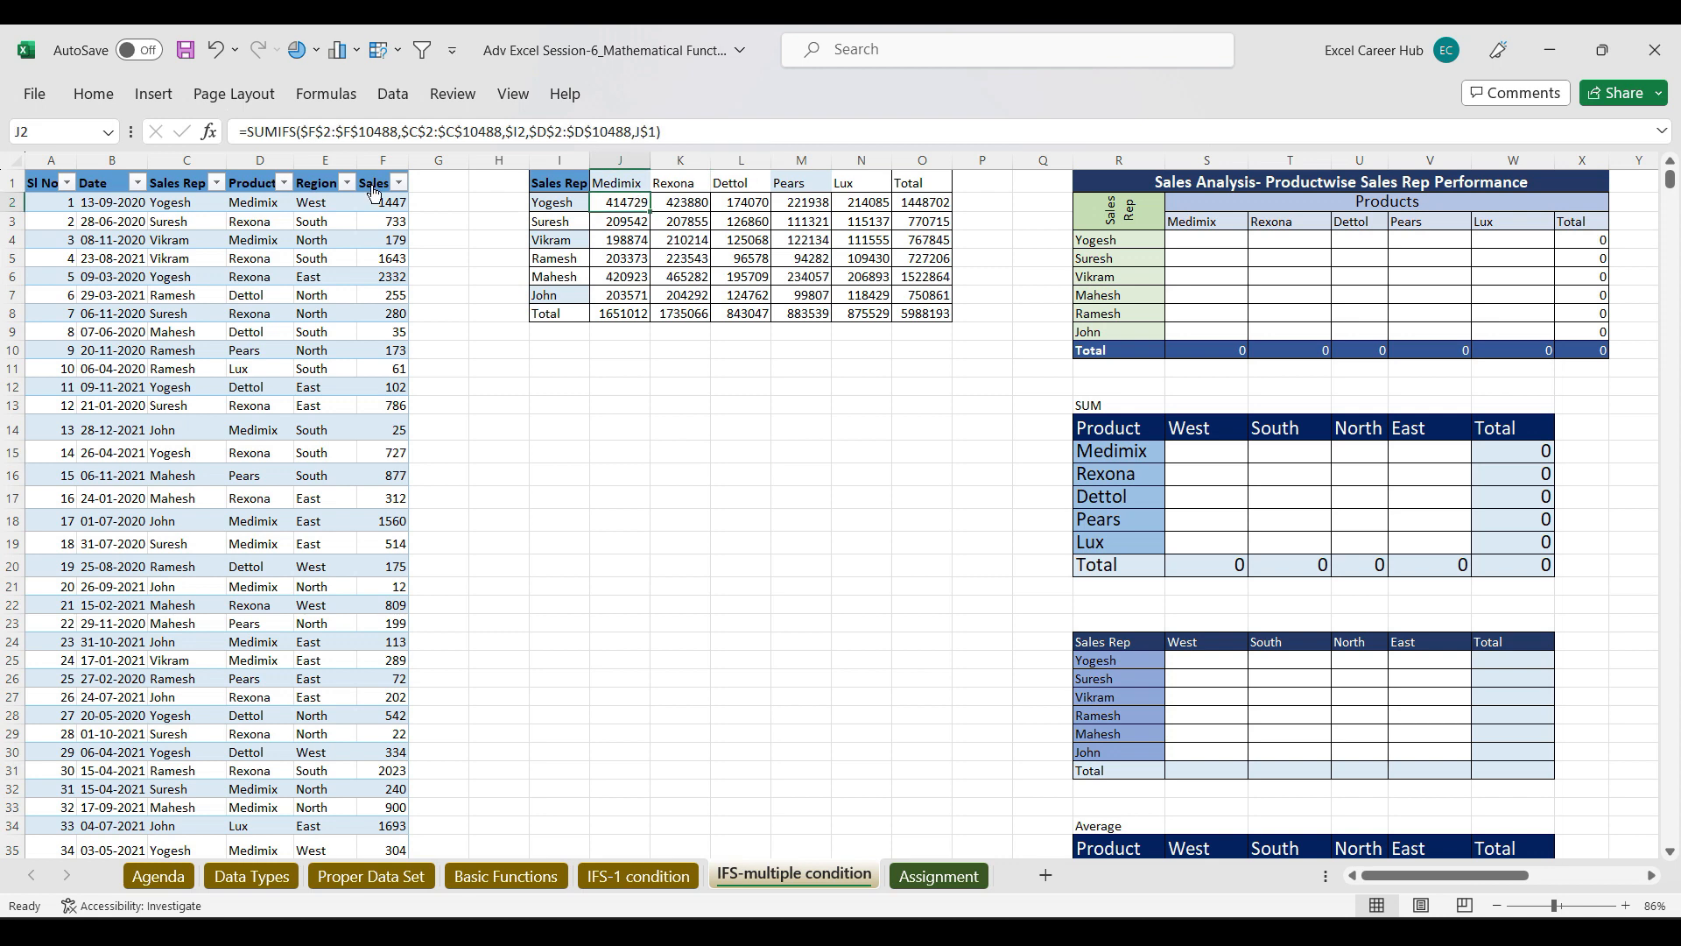
left_click(209, 132)
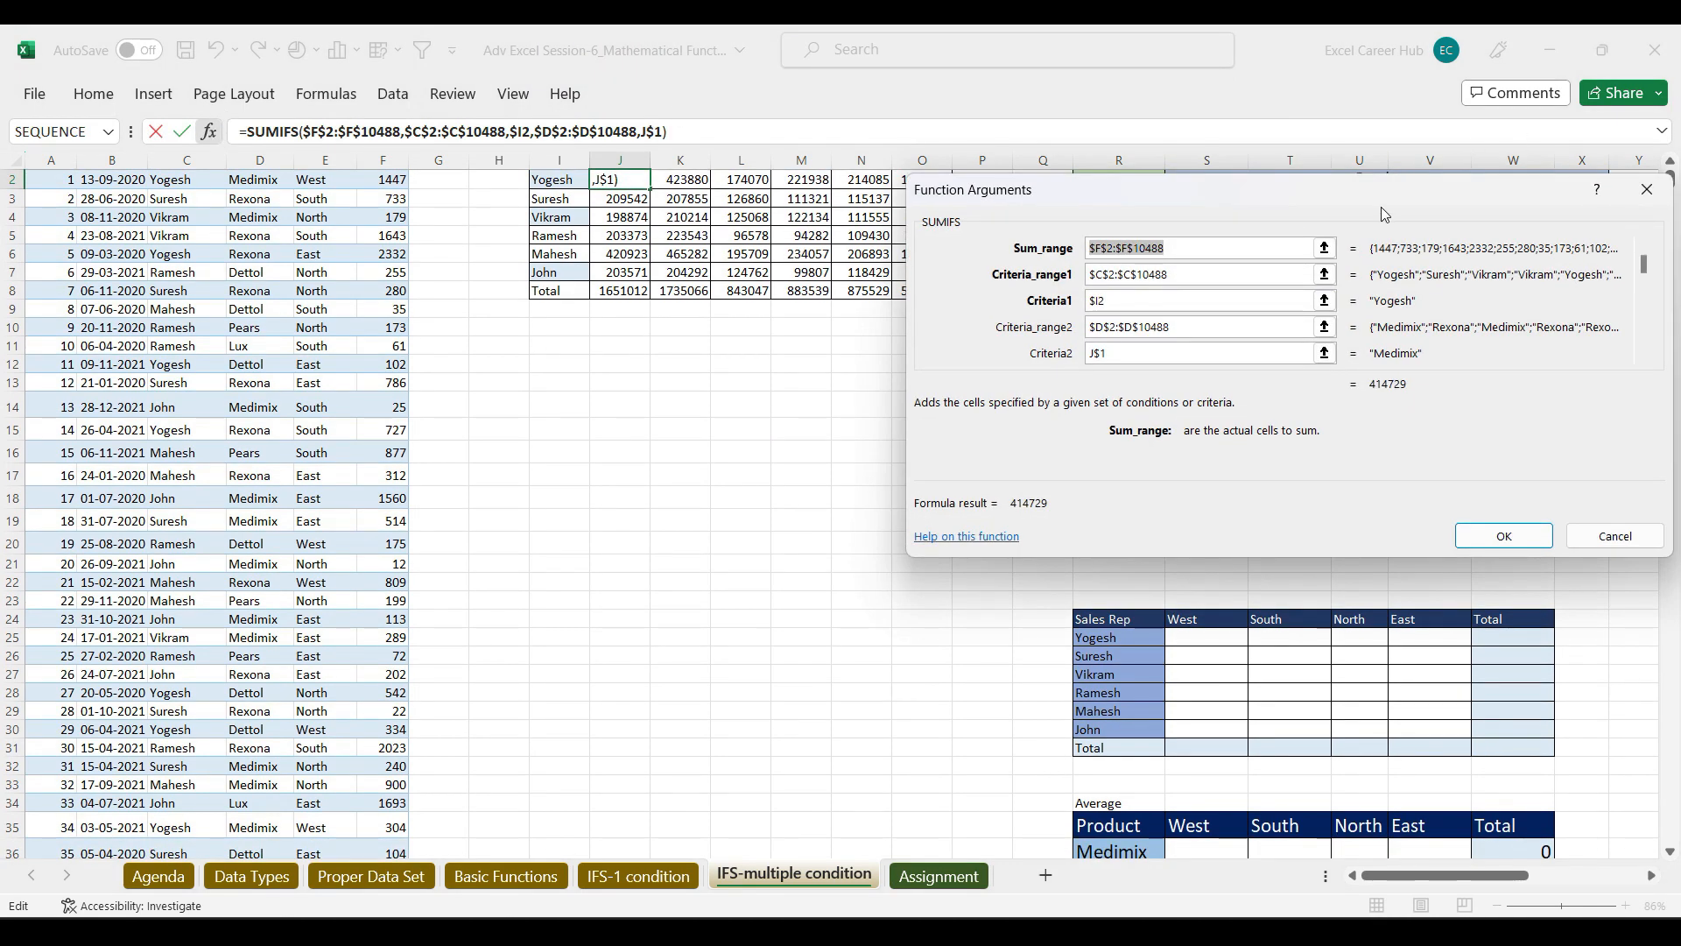
left_click_drag(1382, 201, 910, 436)
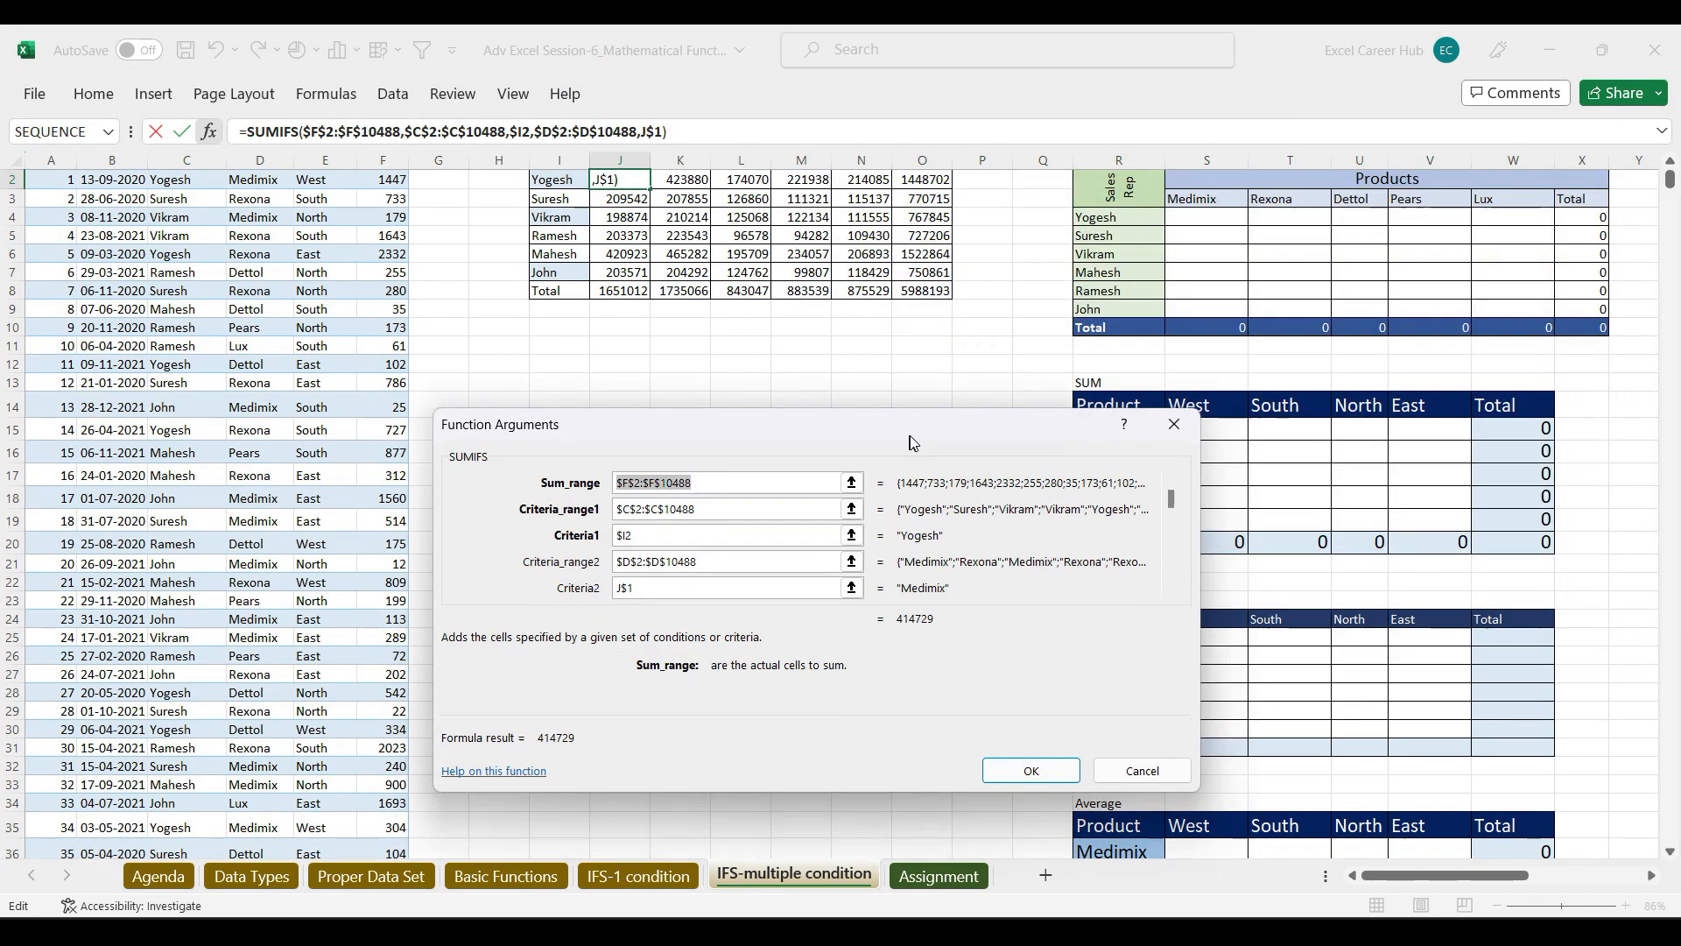
left_click(1670, 162)
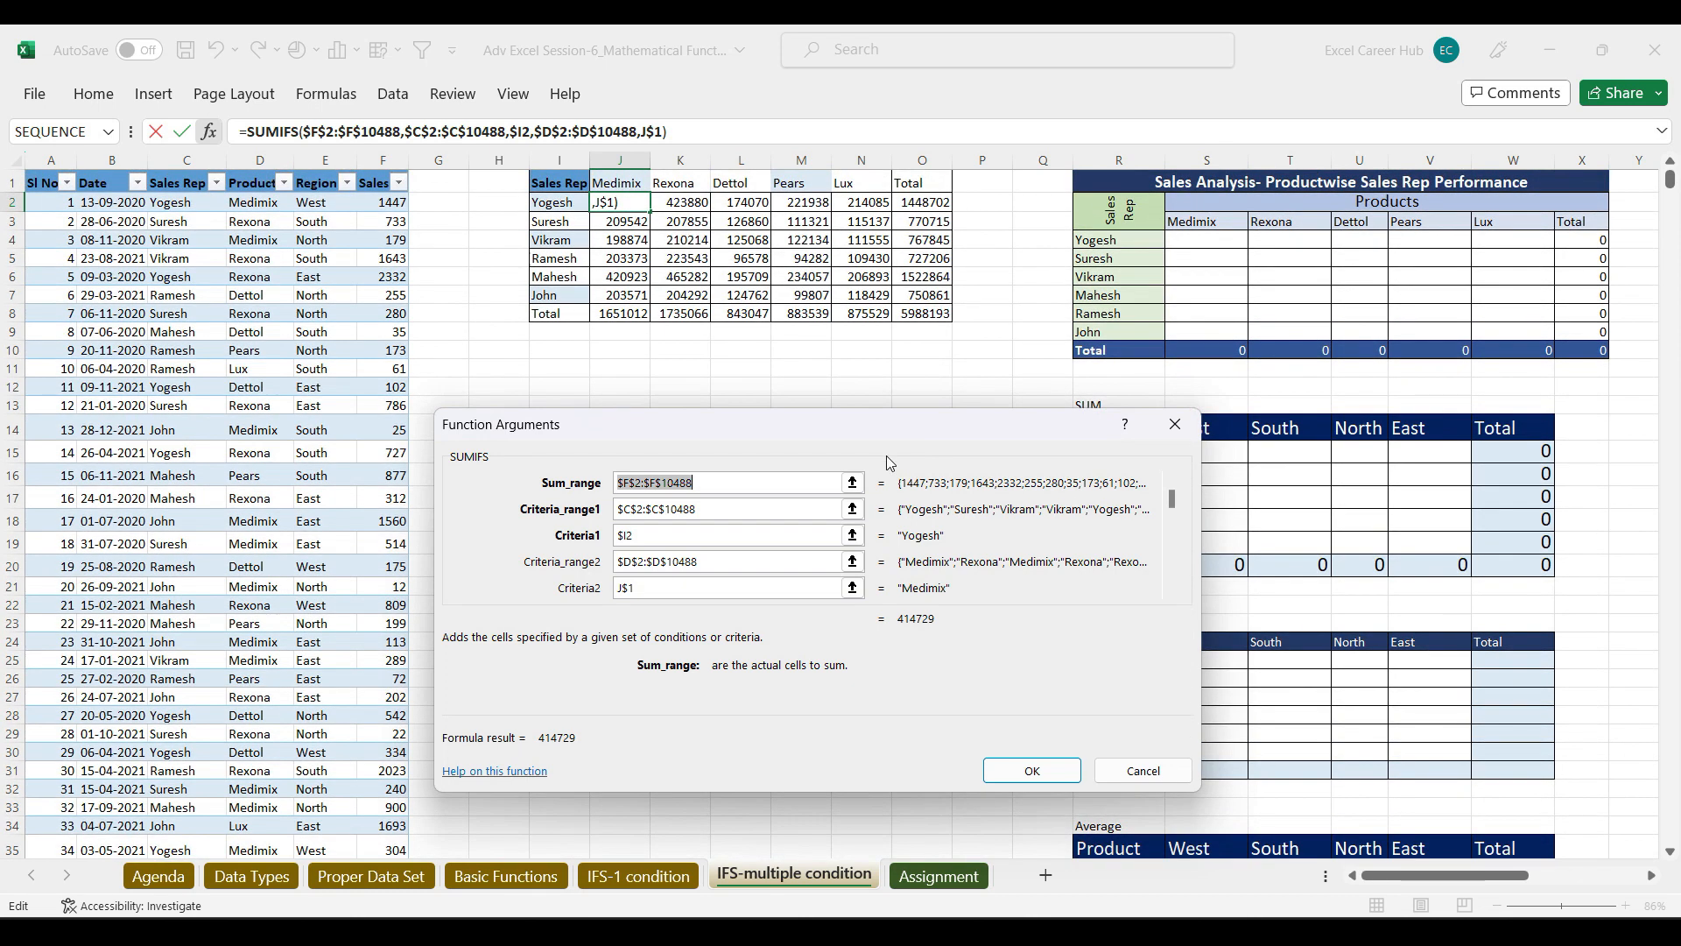
left_click_drag(790, 445, 698, 386)
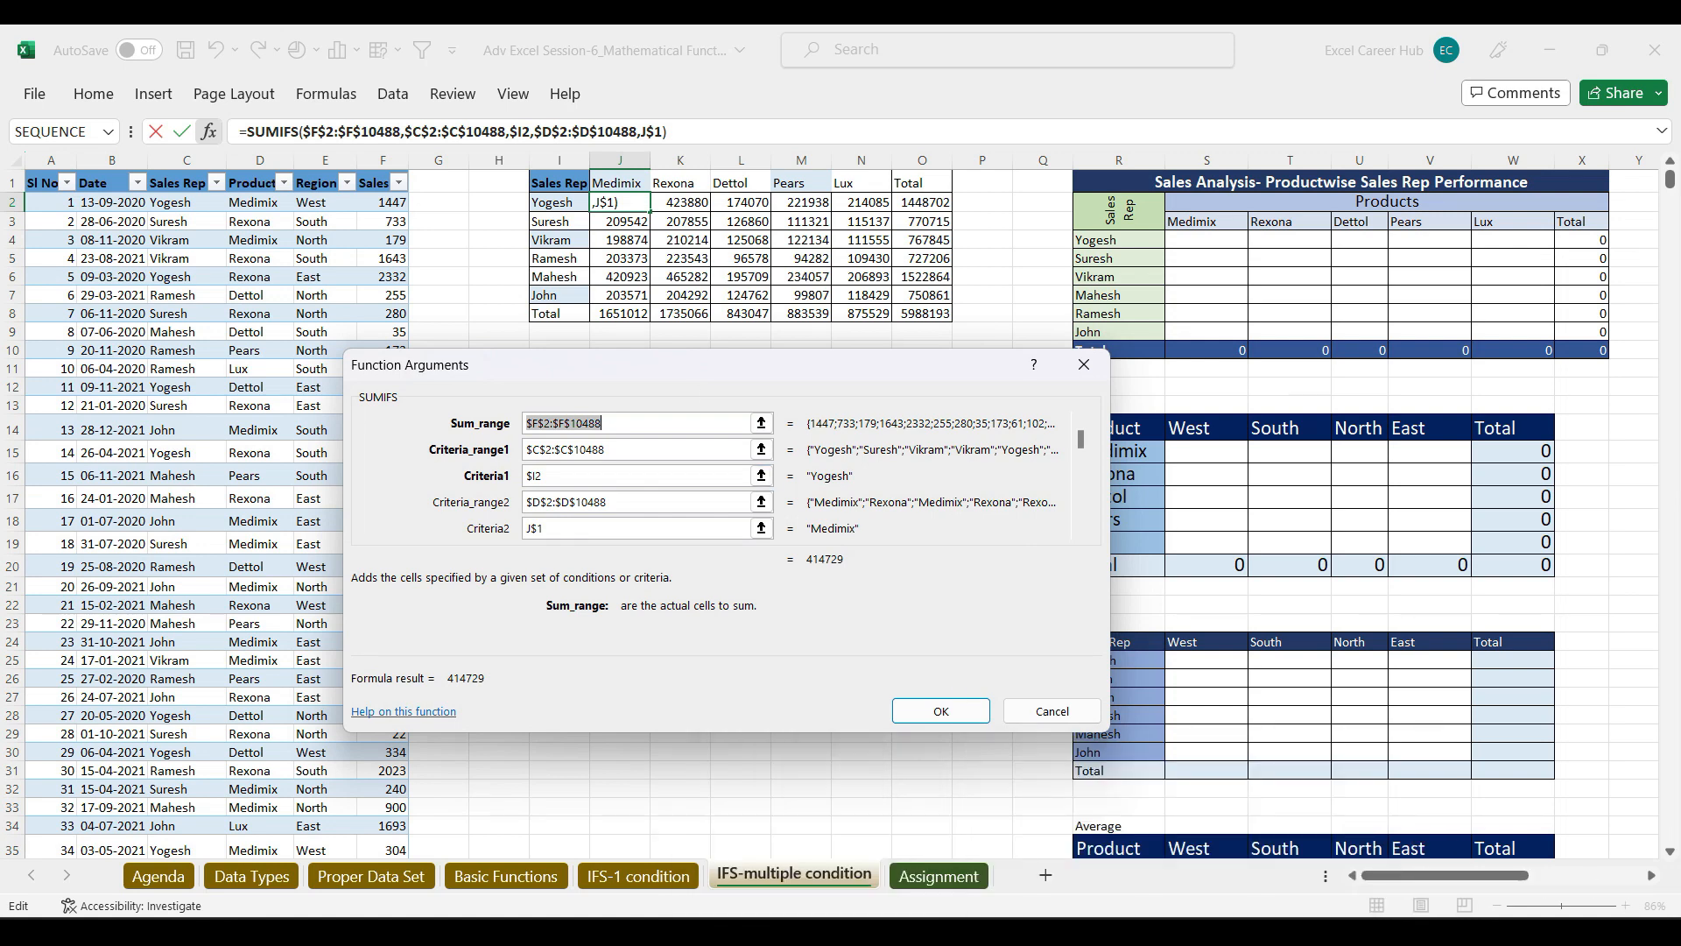
Step: Switch to the Google Meet call to turn off the camera, and return to the workbook, closing the function arguments
left_click(916, 930)
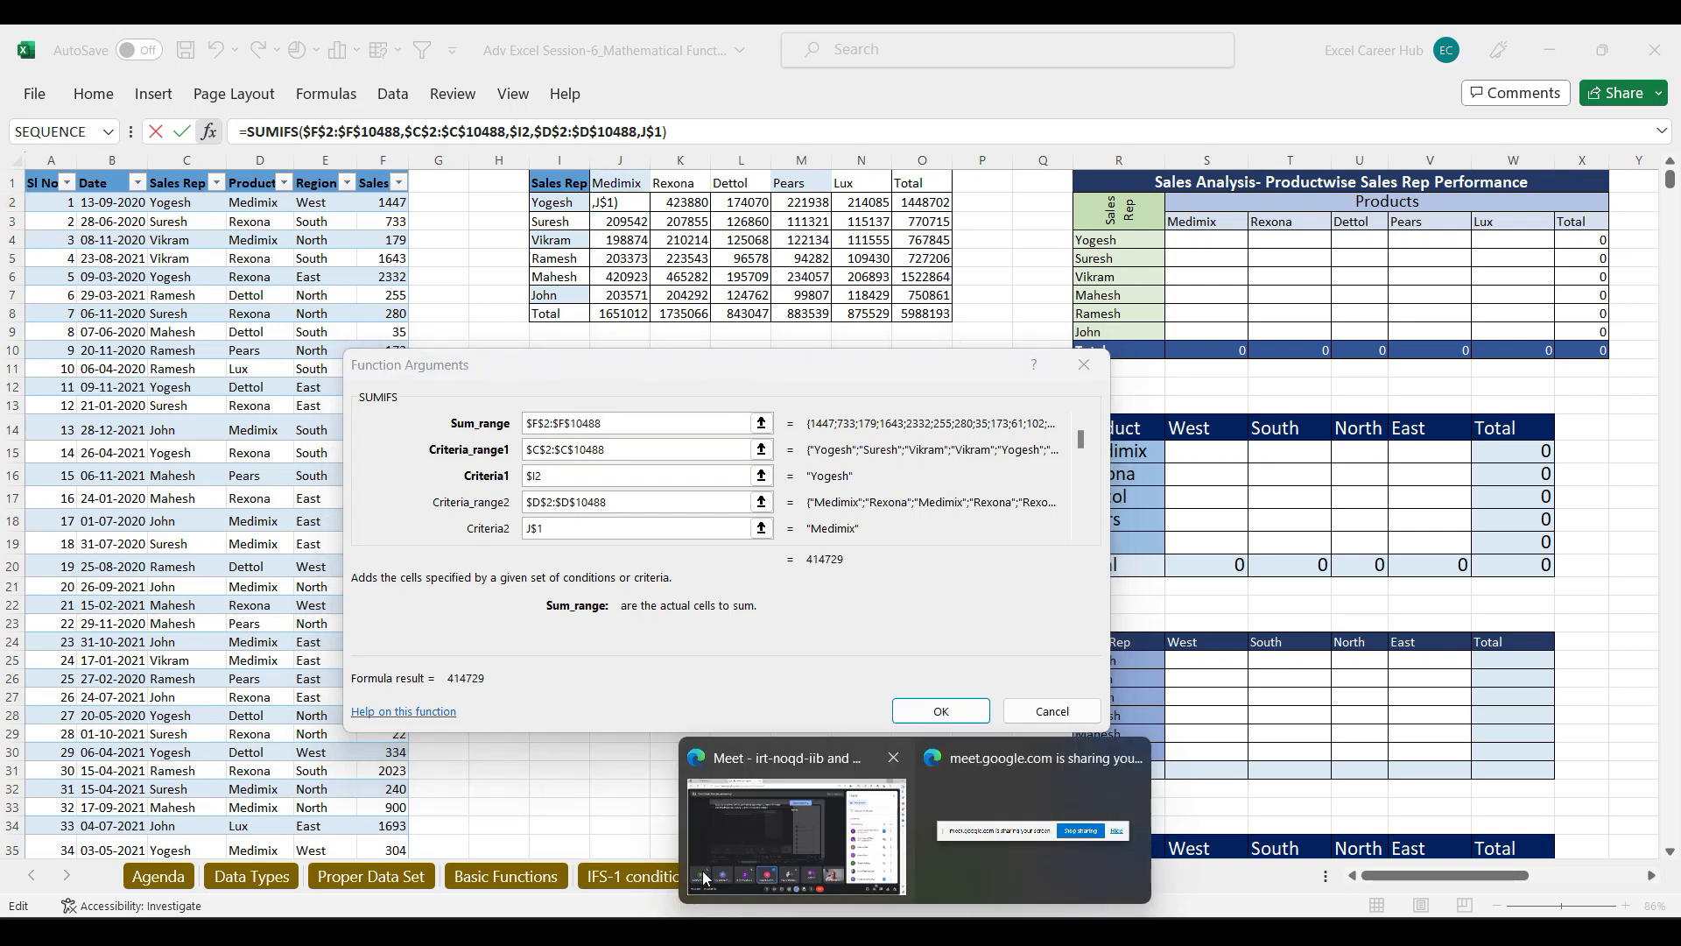
left_click(706, 878)
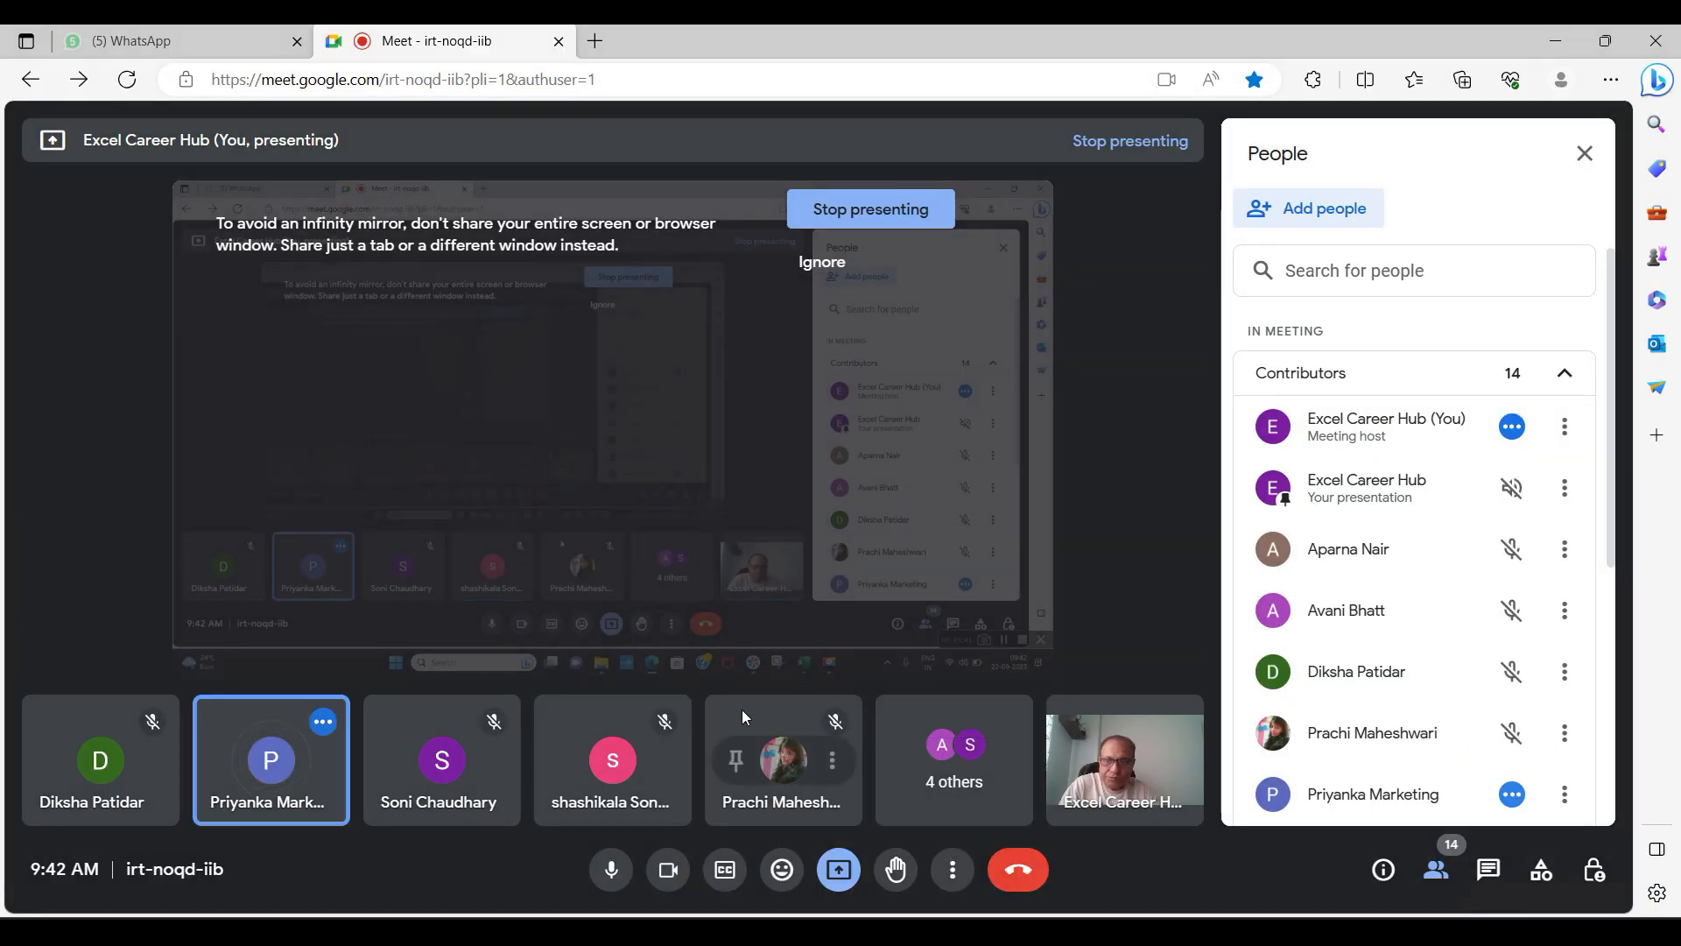
left_click(669, 876)
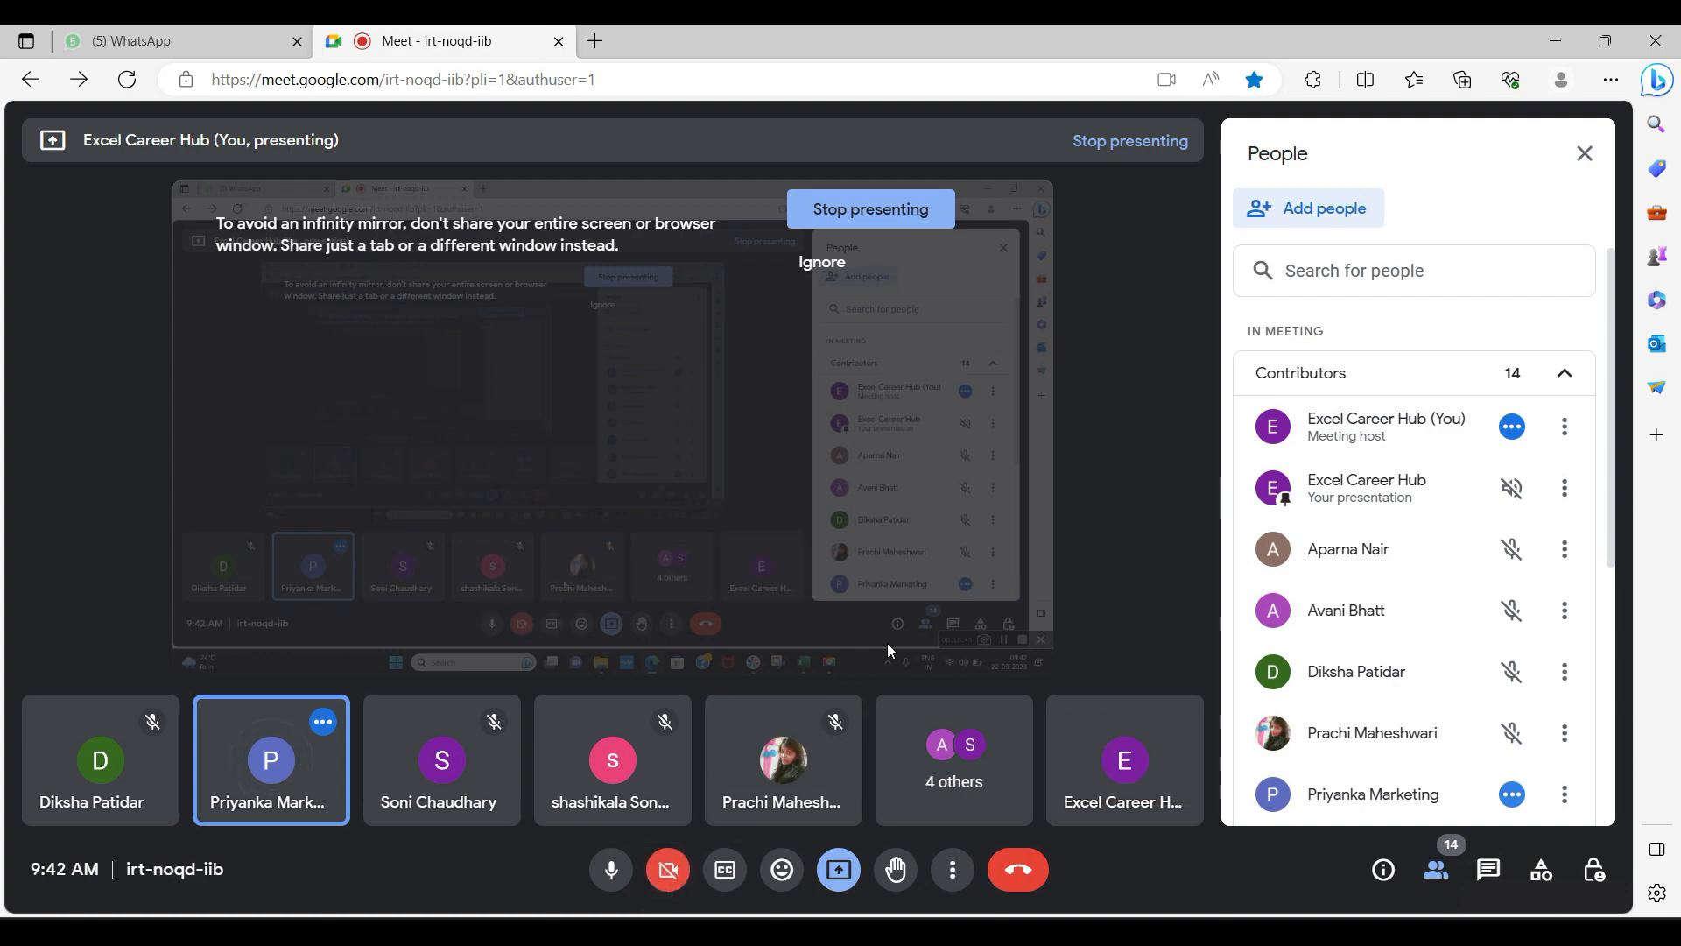
left_click(1562, 43)
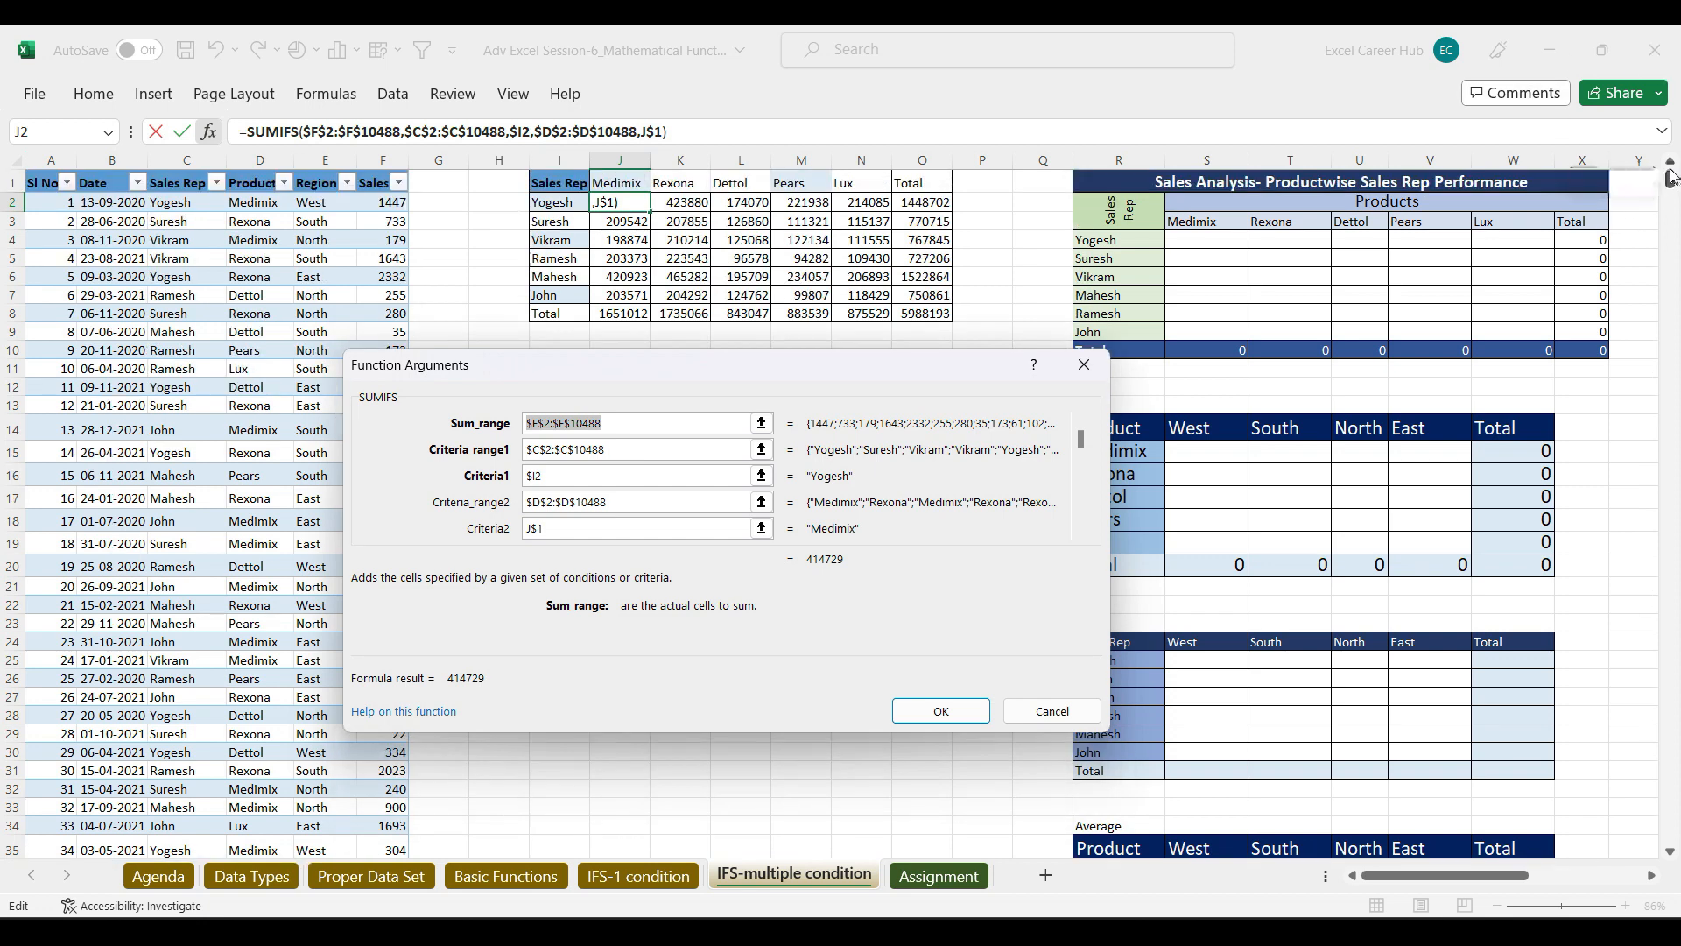
left_click(1099, 376)
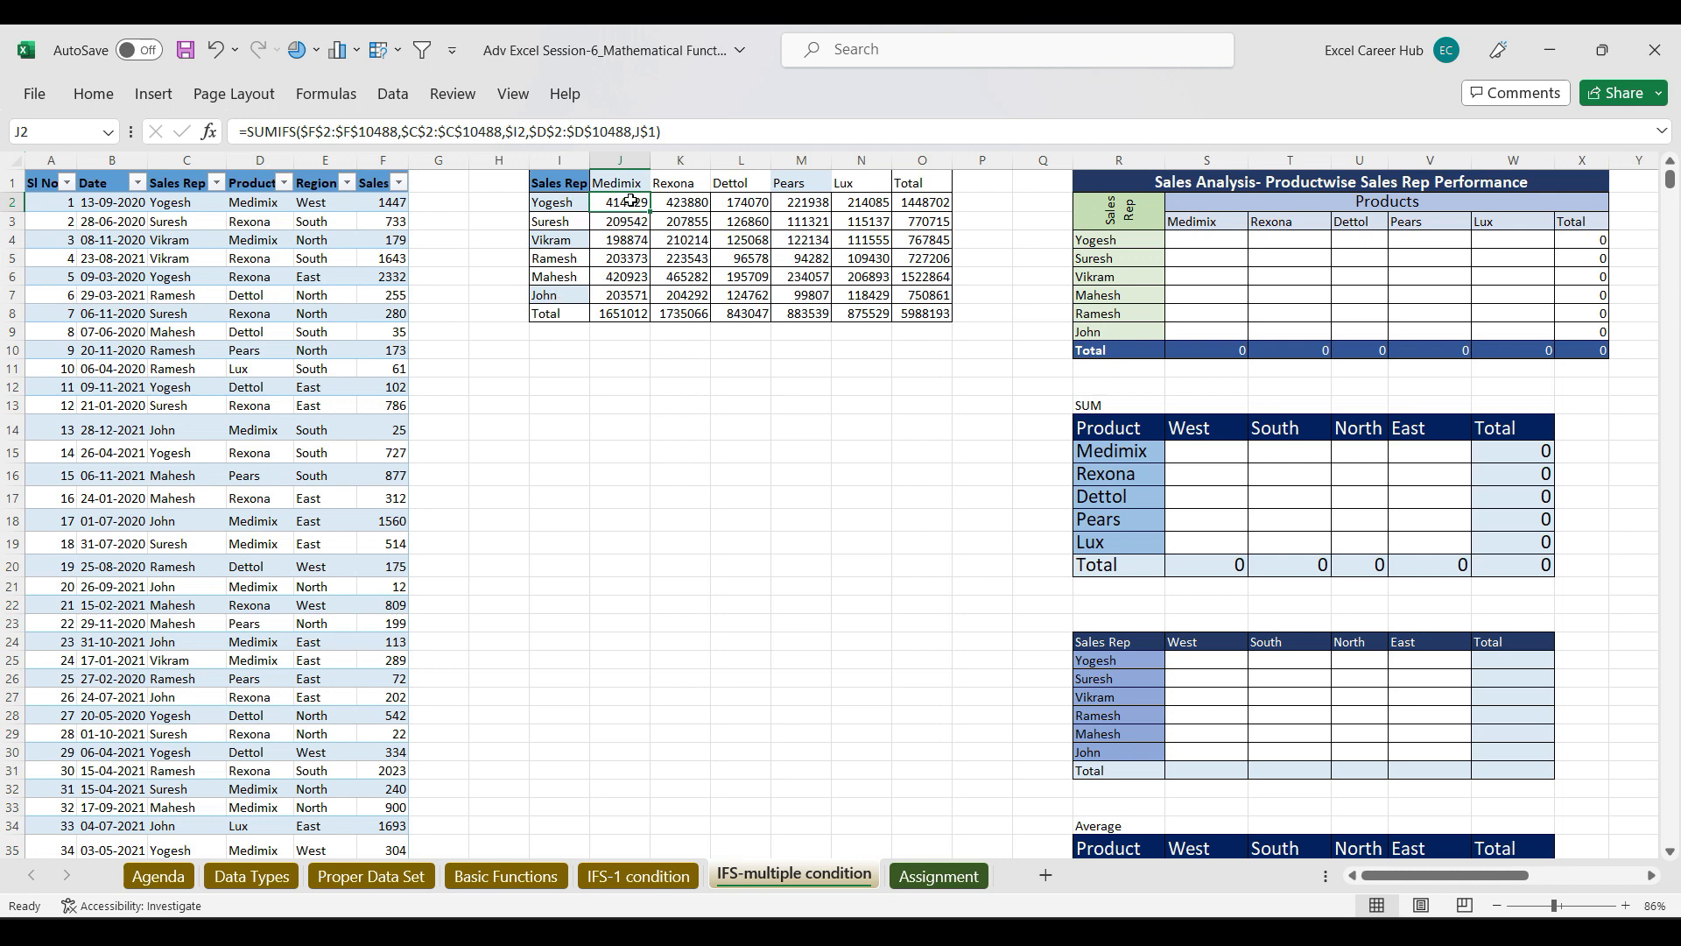
Step: Examine the formula settings in the Excel options, including the one for using table names in formulas, and return to J2
left_click(465, 275)
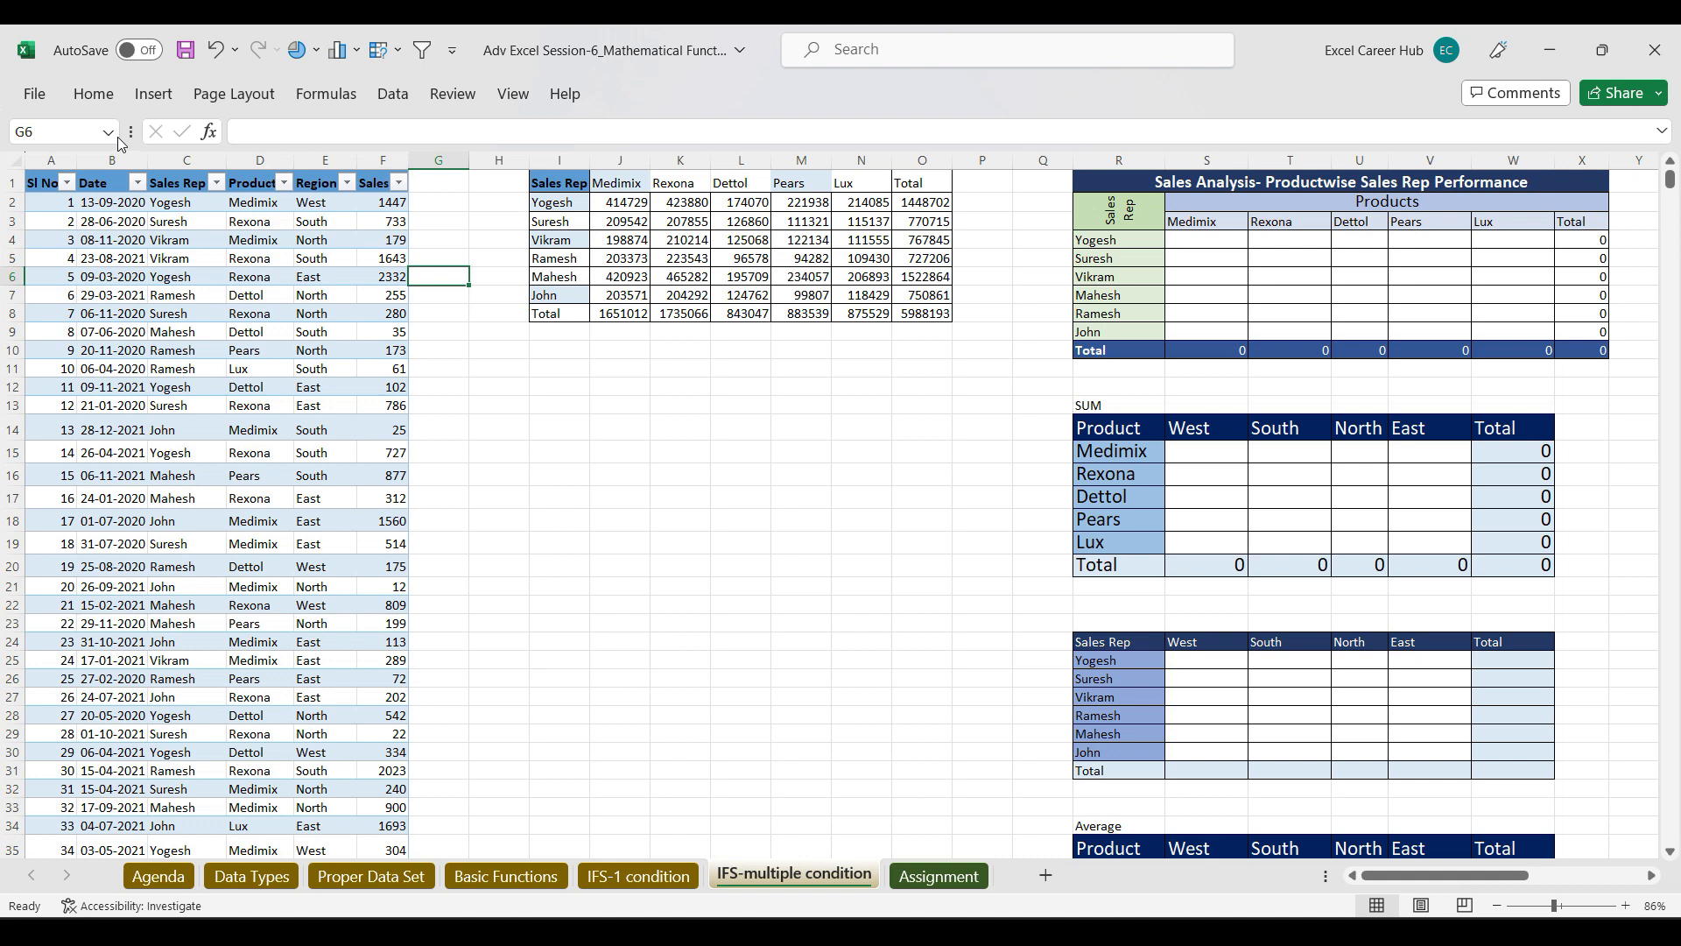
left_click(33, 94)
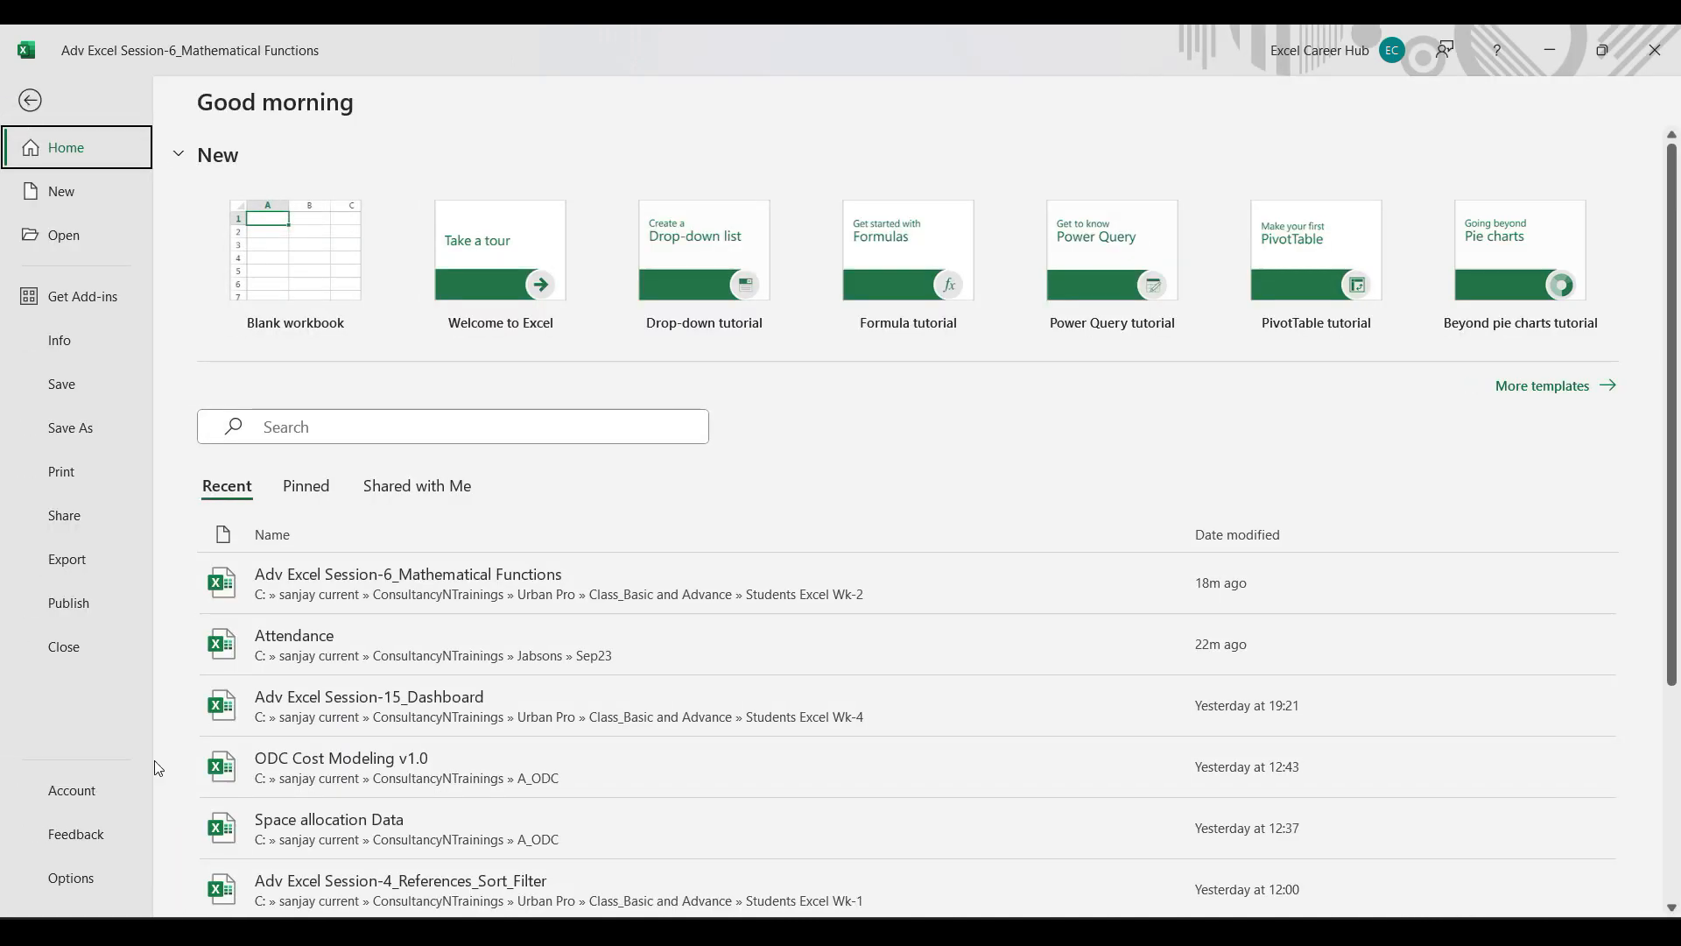
left_click(73, 876)
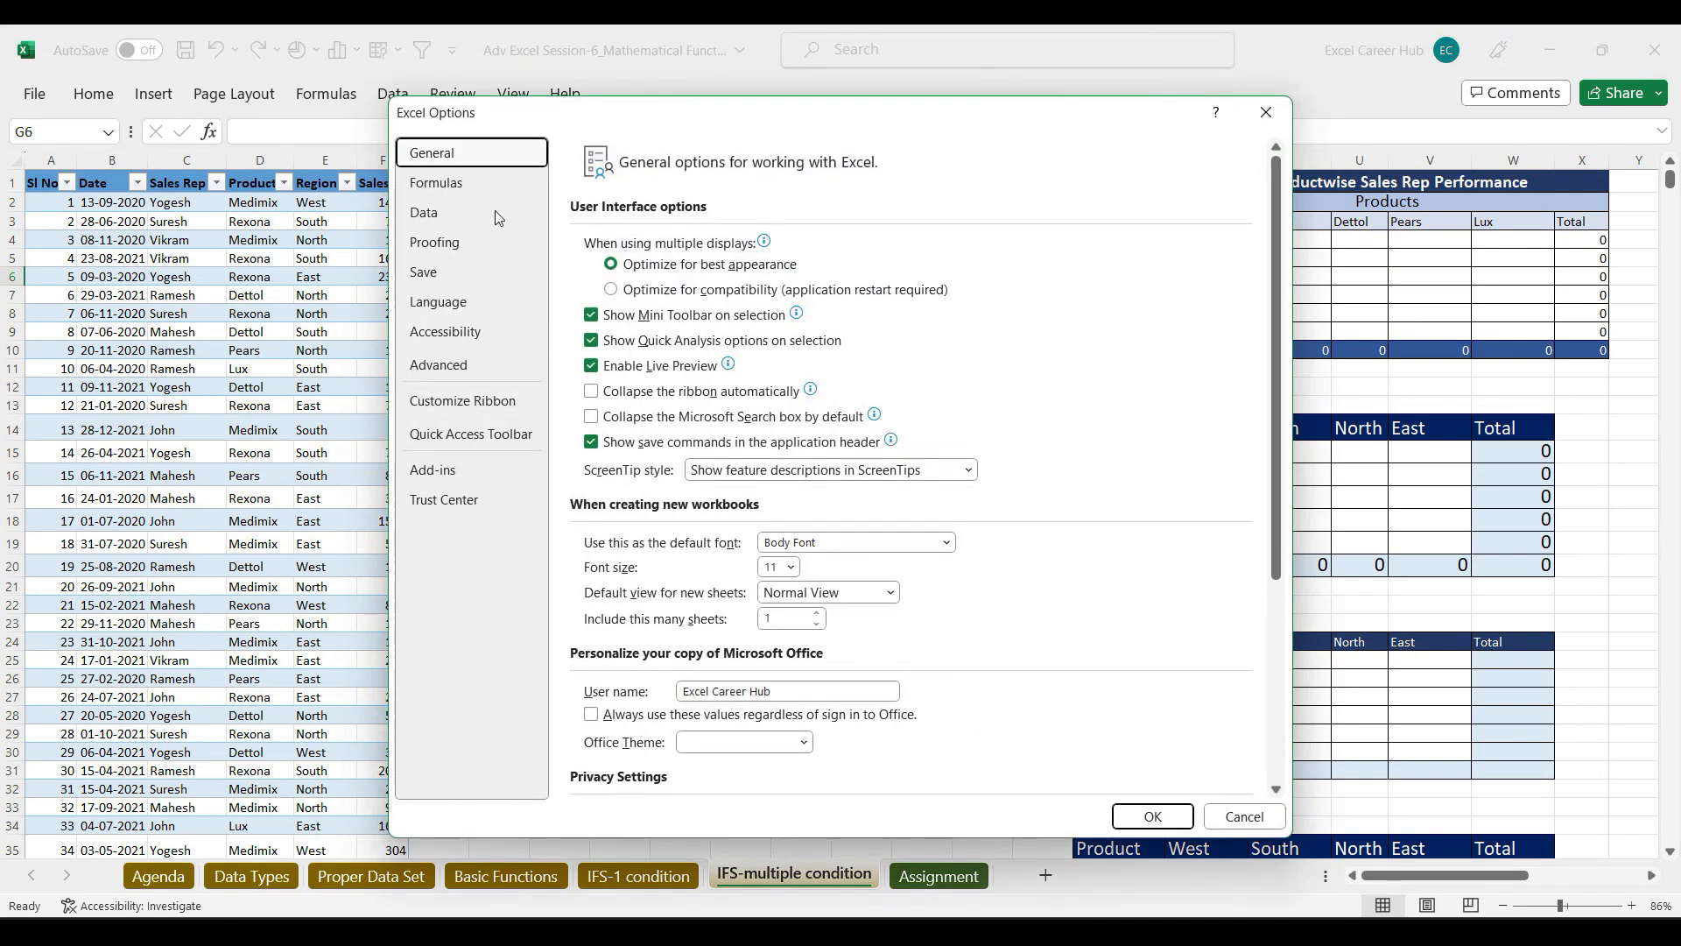
left_click(444, 185)
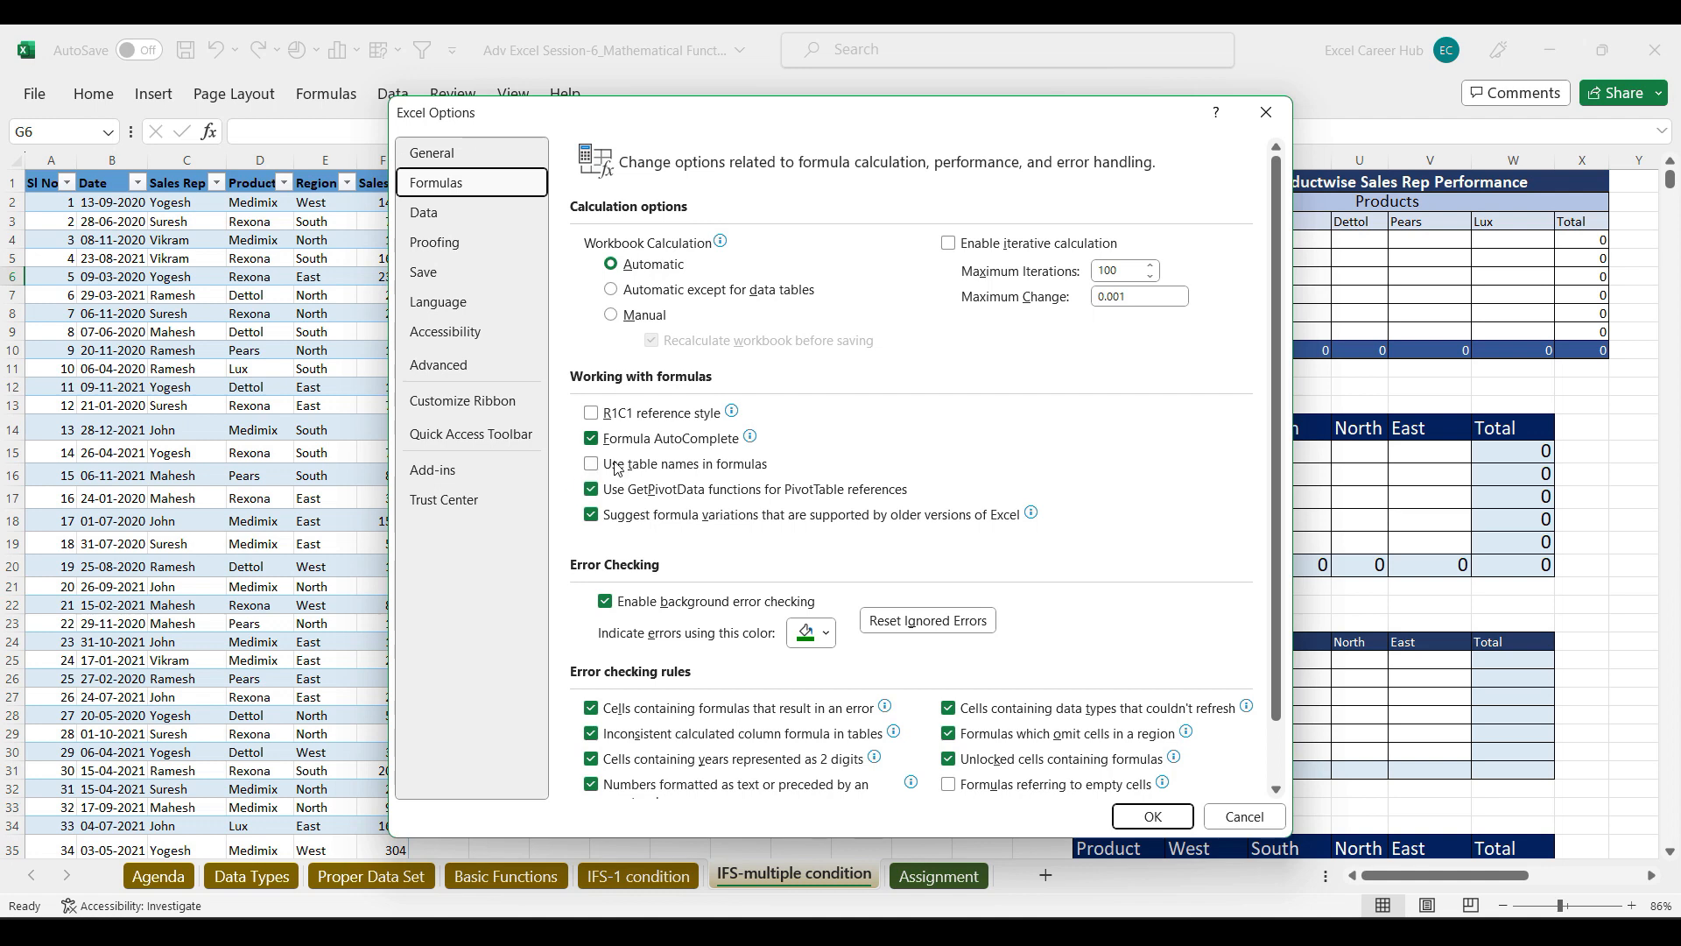
left_click(1266, 112)
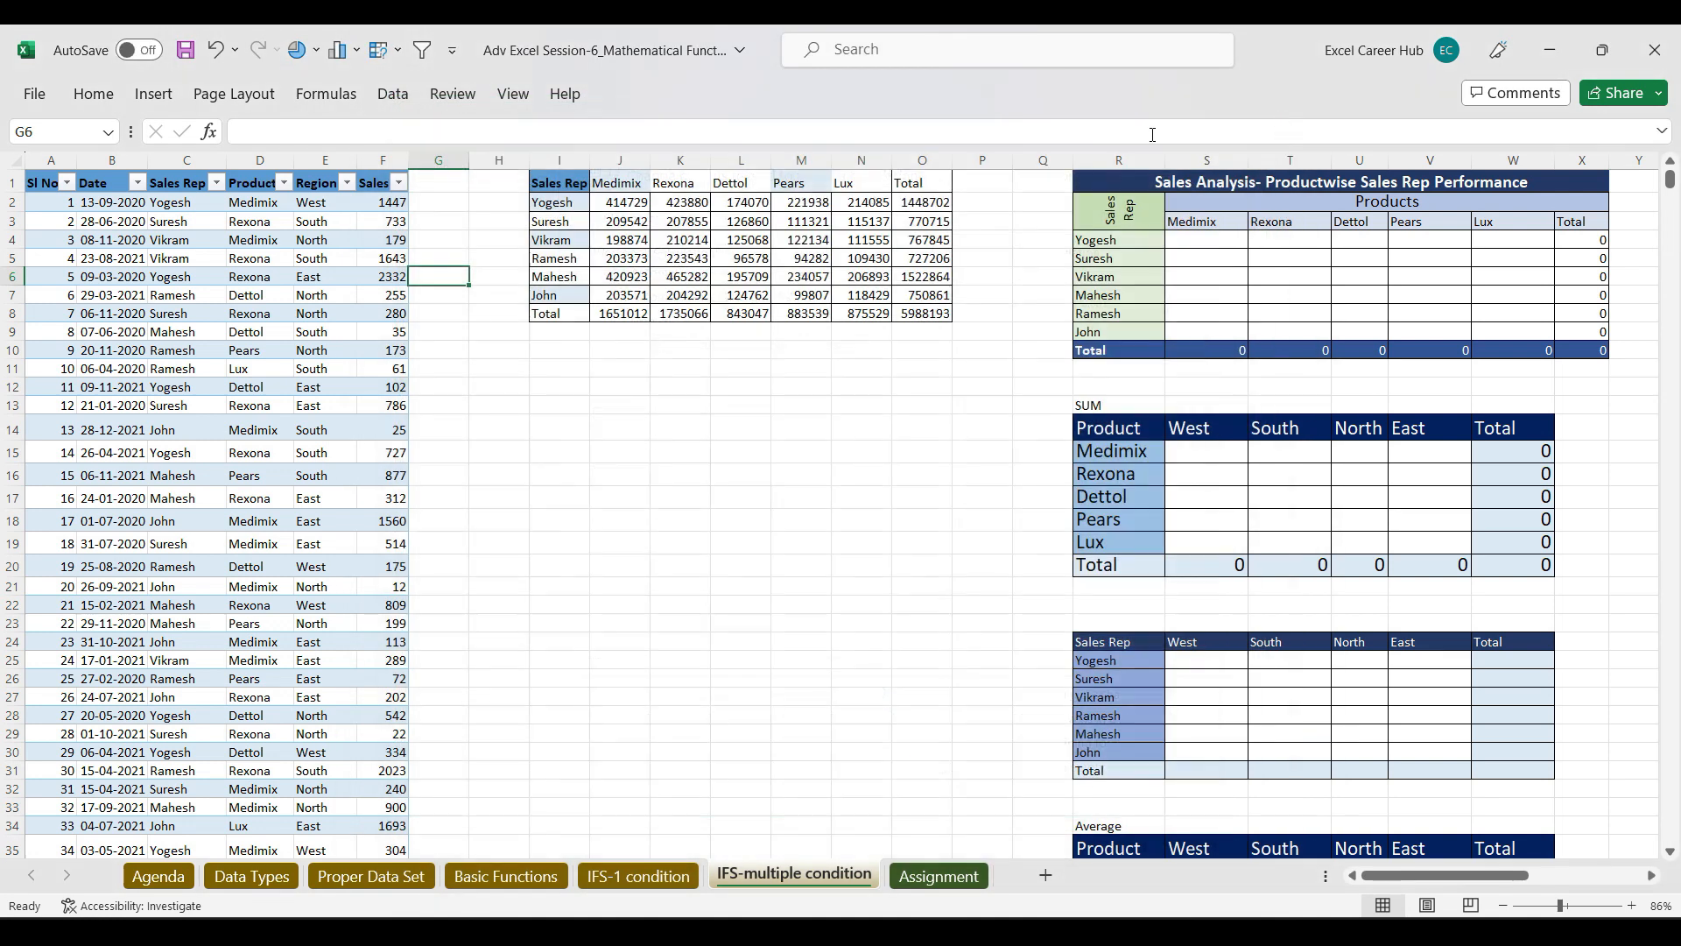
left_click(35, 95)
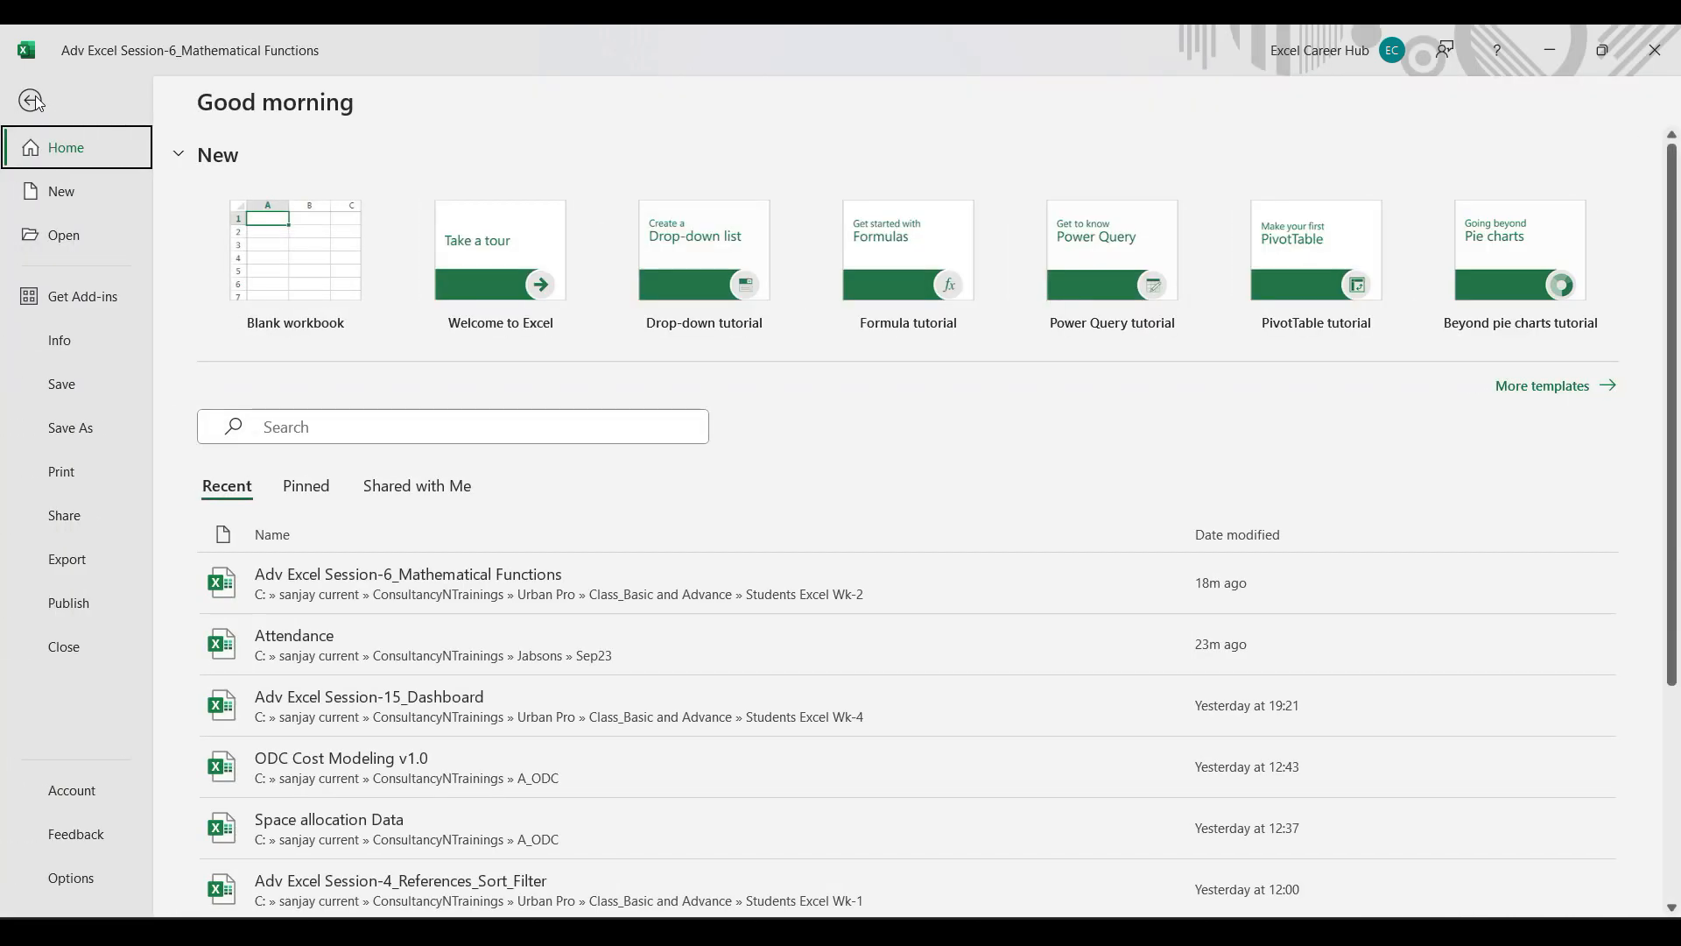
left_click(85, 884)
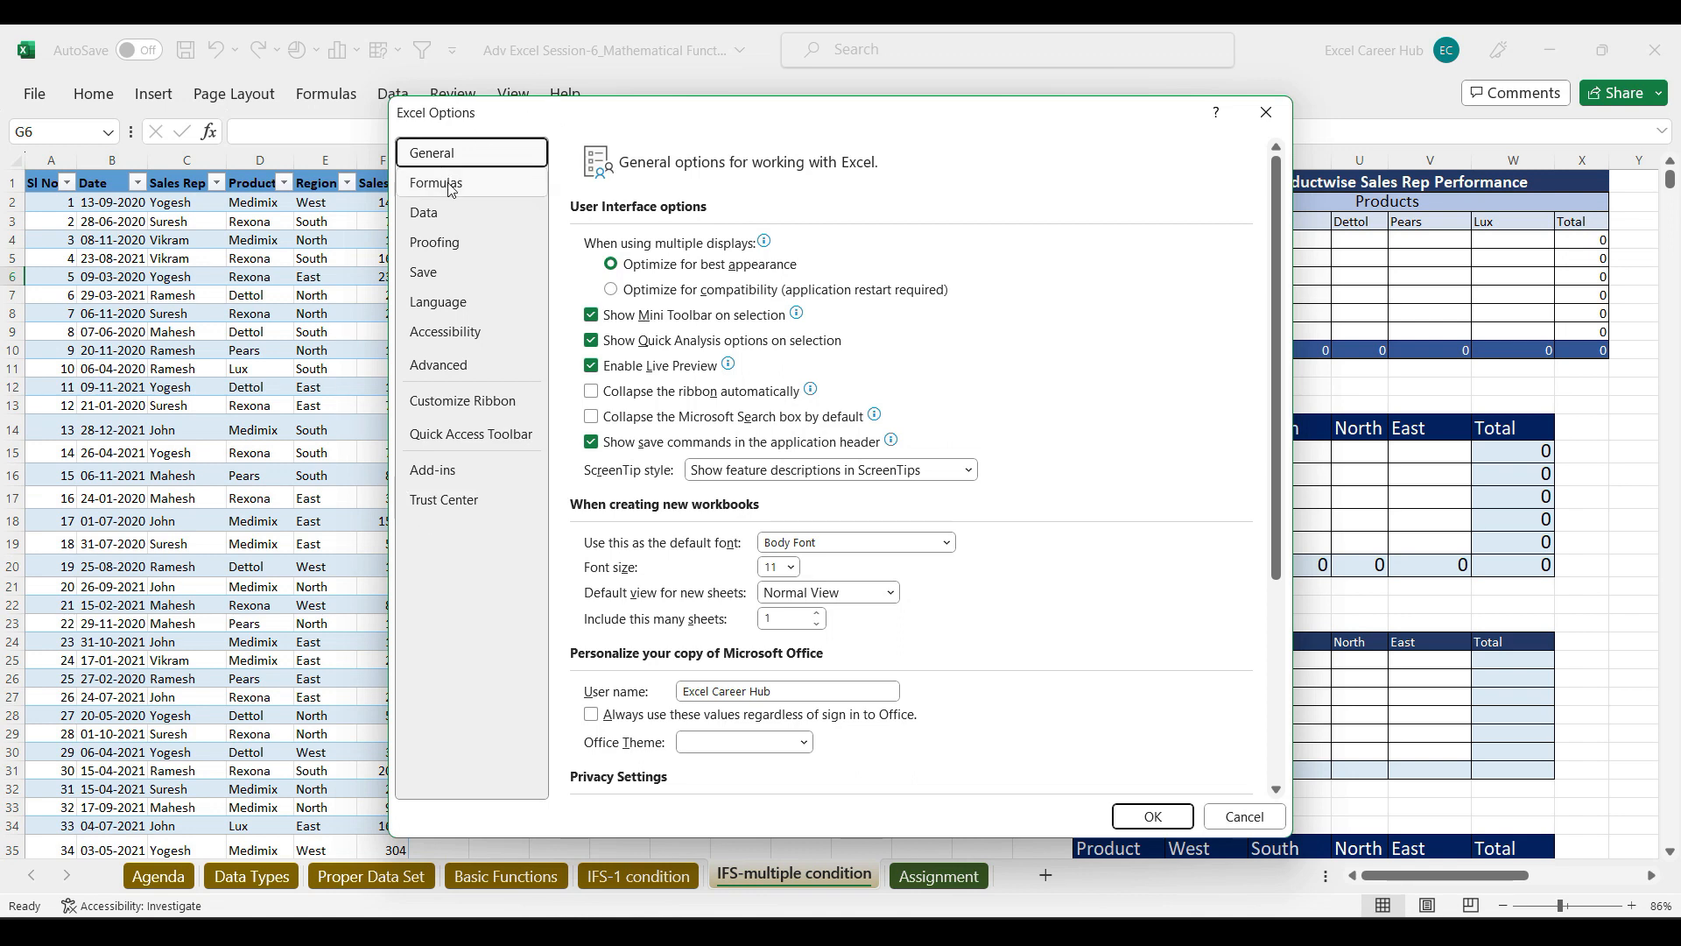
left_click(1266, 113)
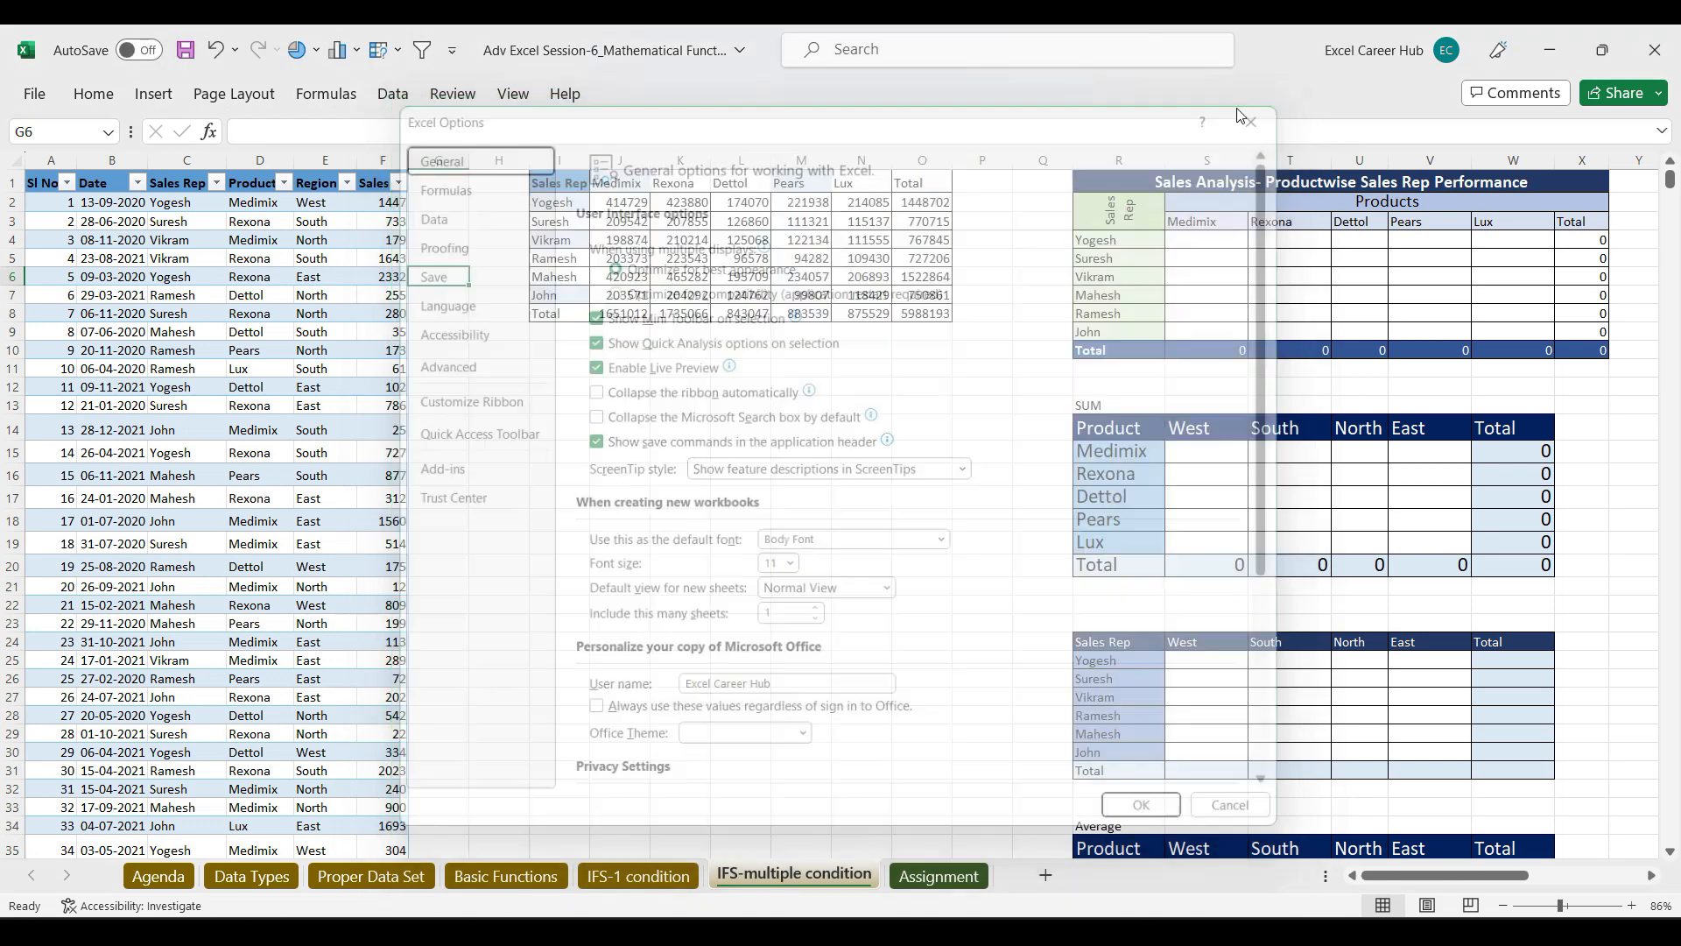
left_click(34, 93)
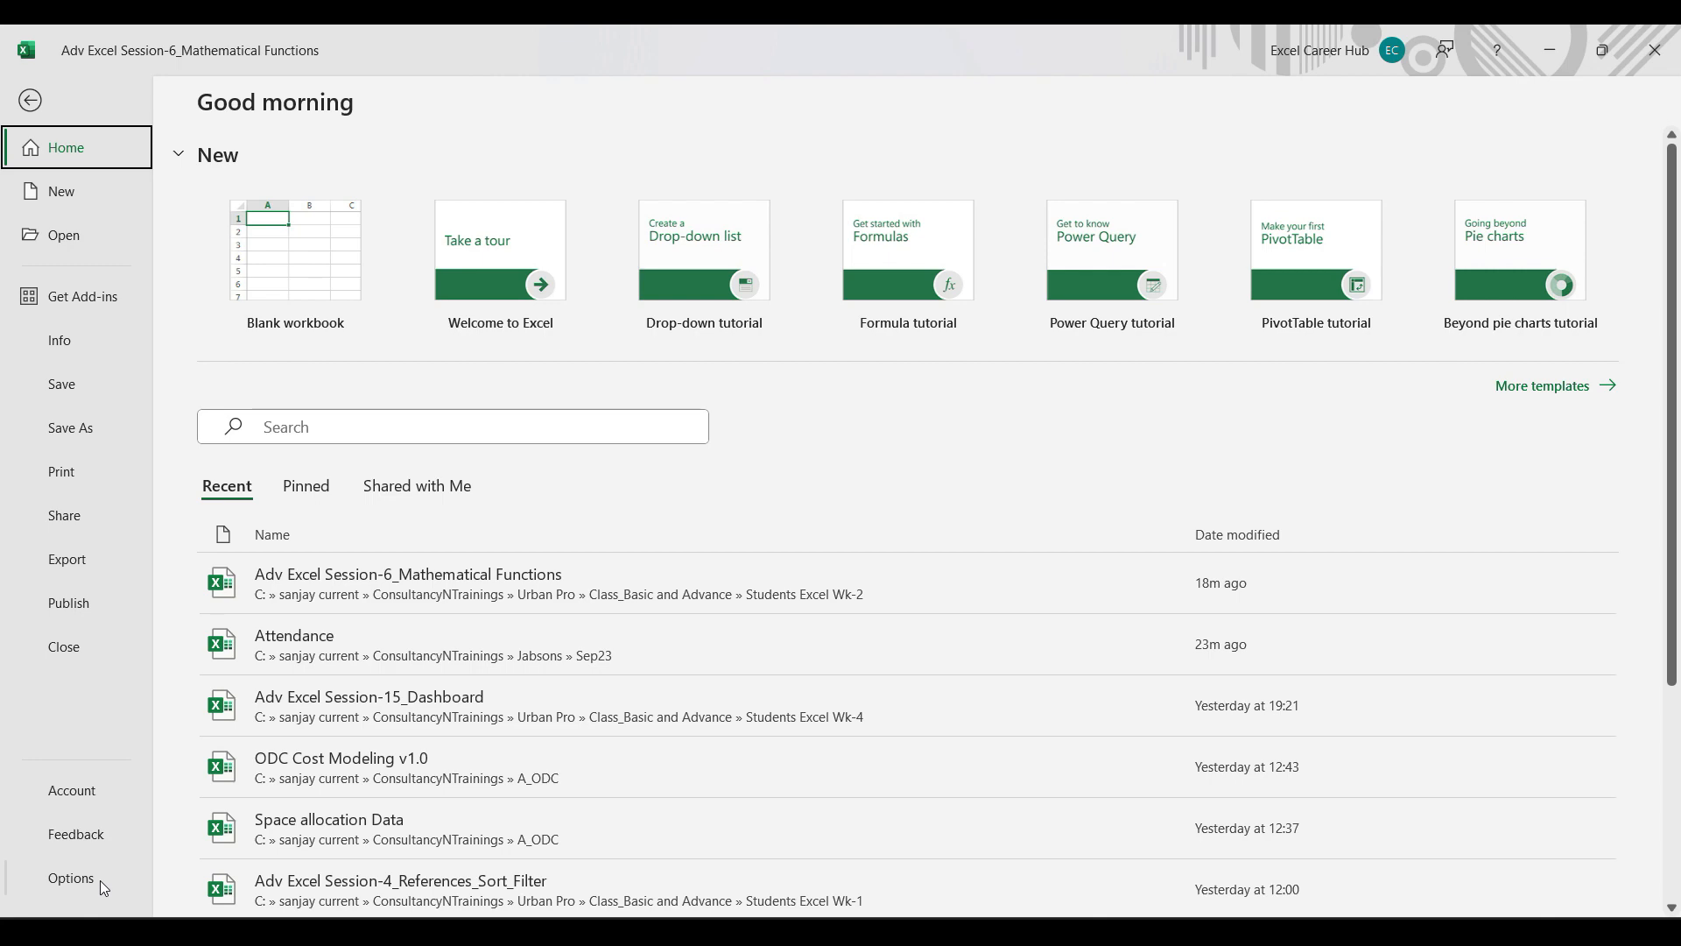
left_click(72, 878)
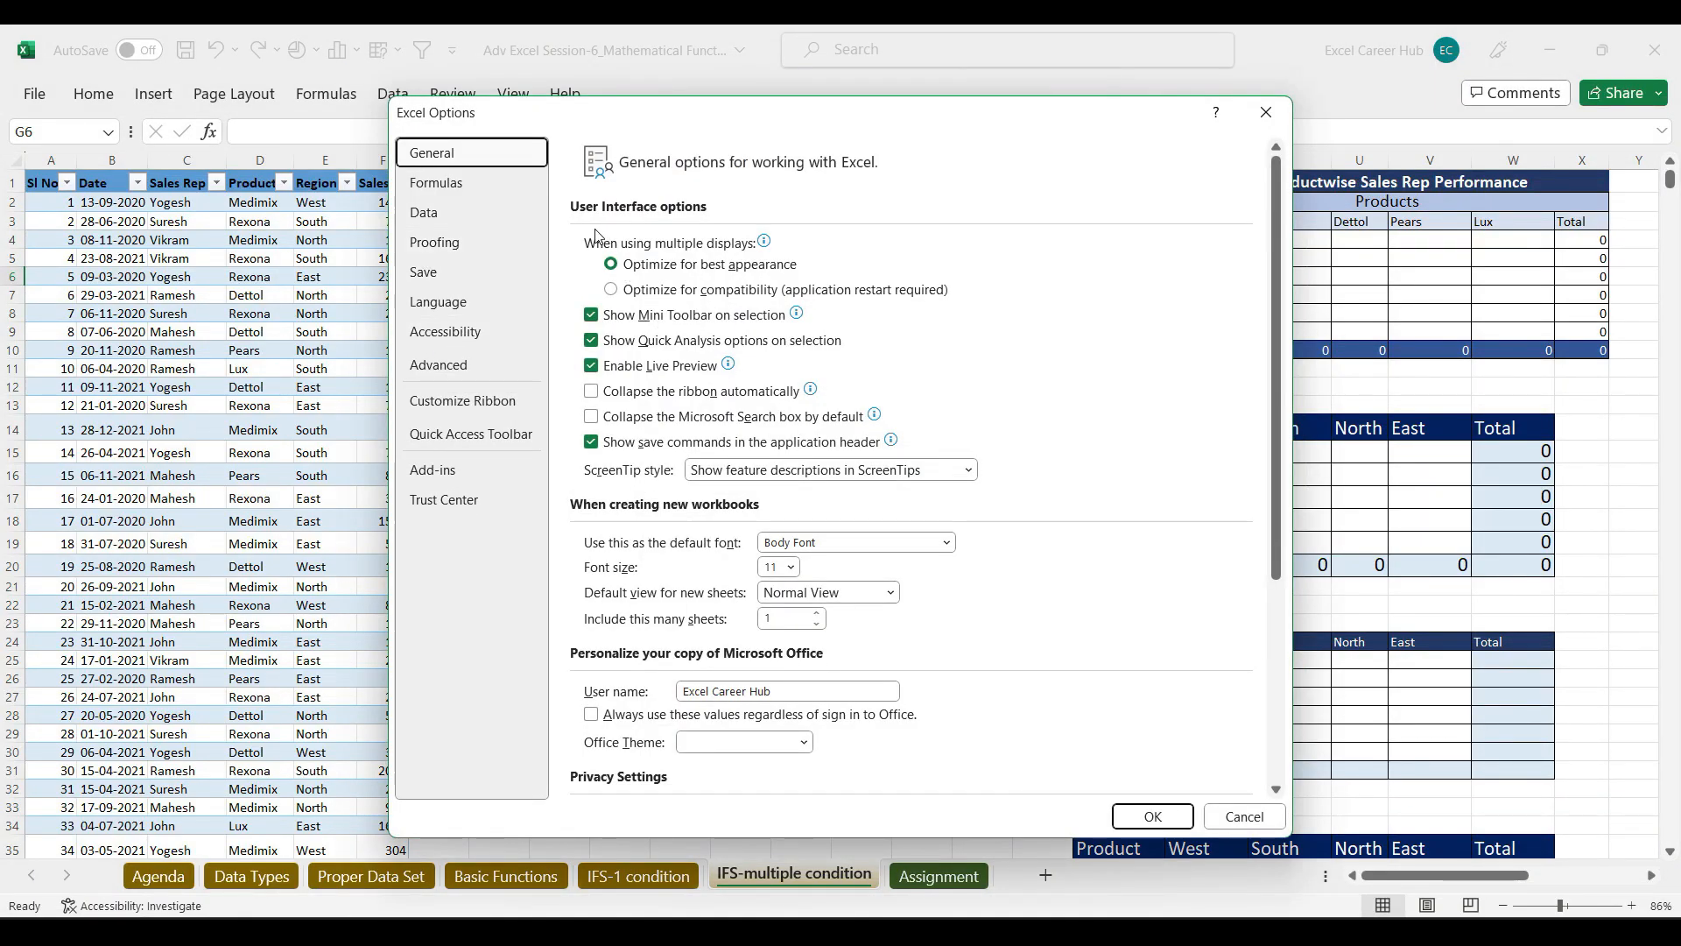
left_click(462, 191)
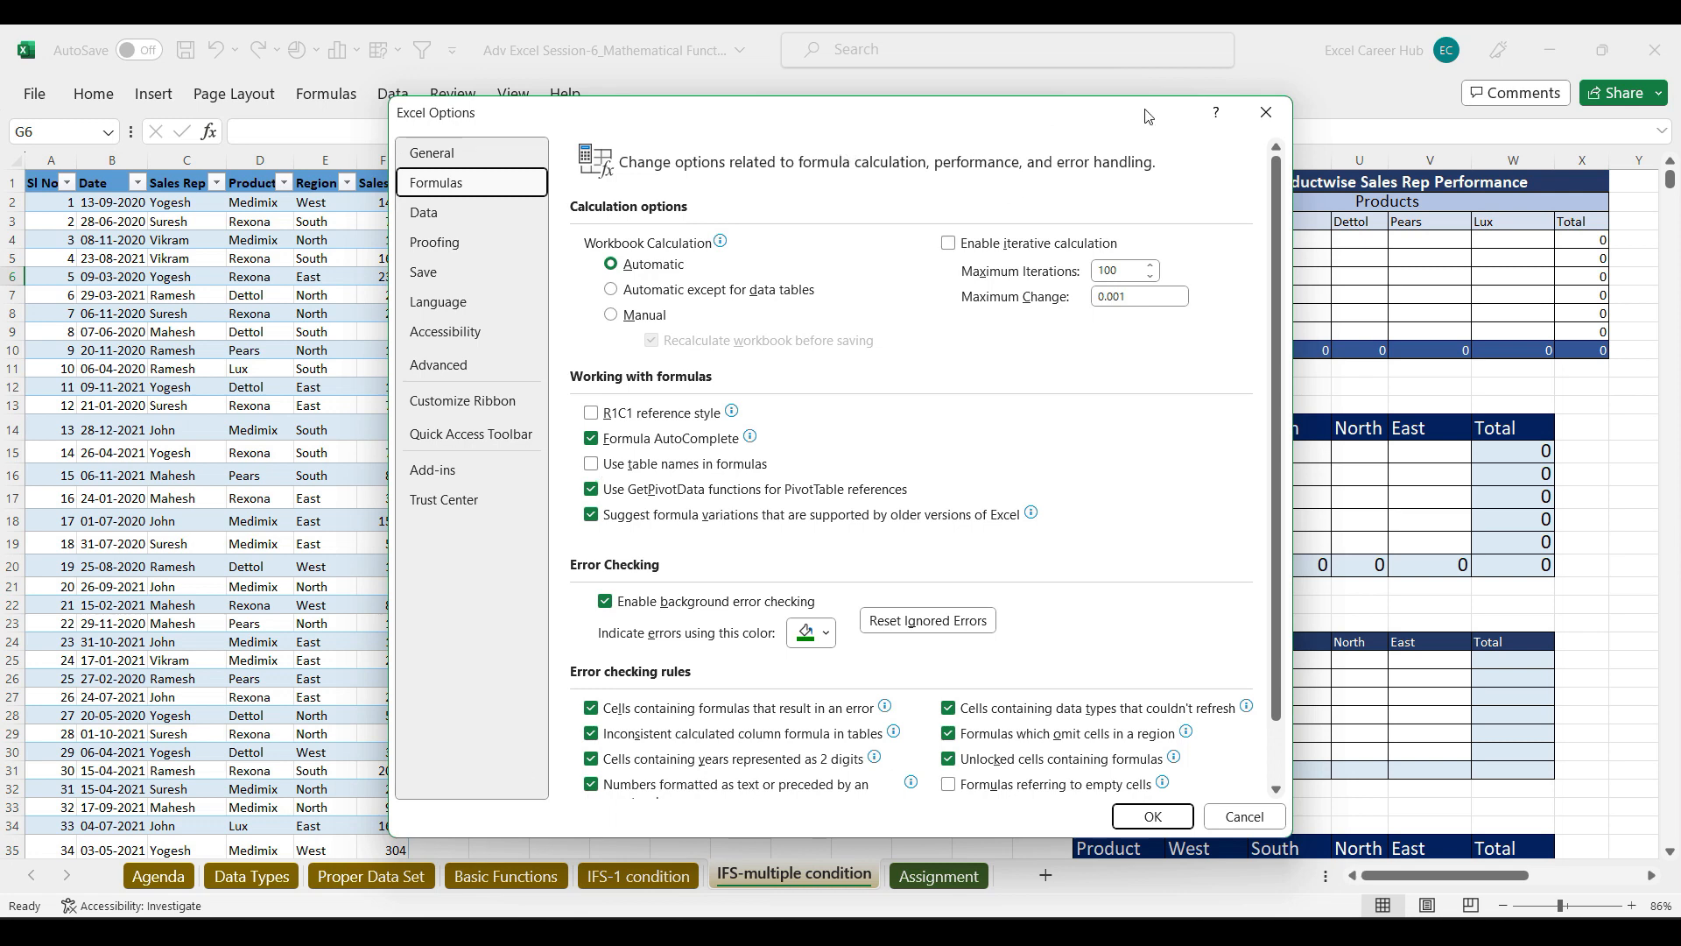
left_click(1261, 112)
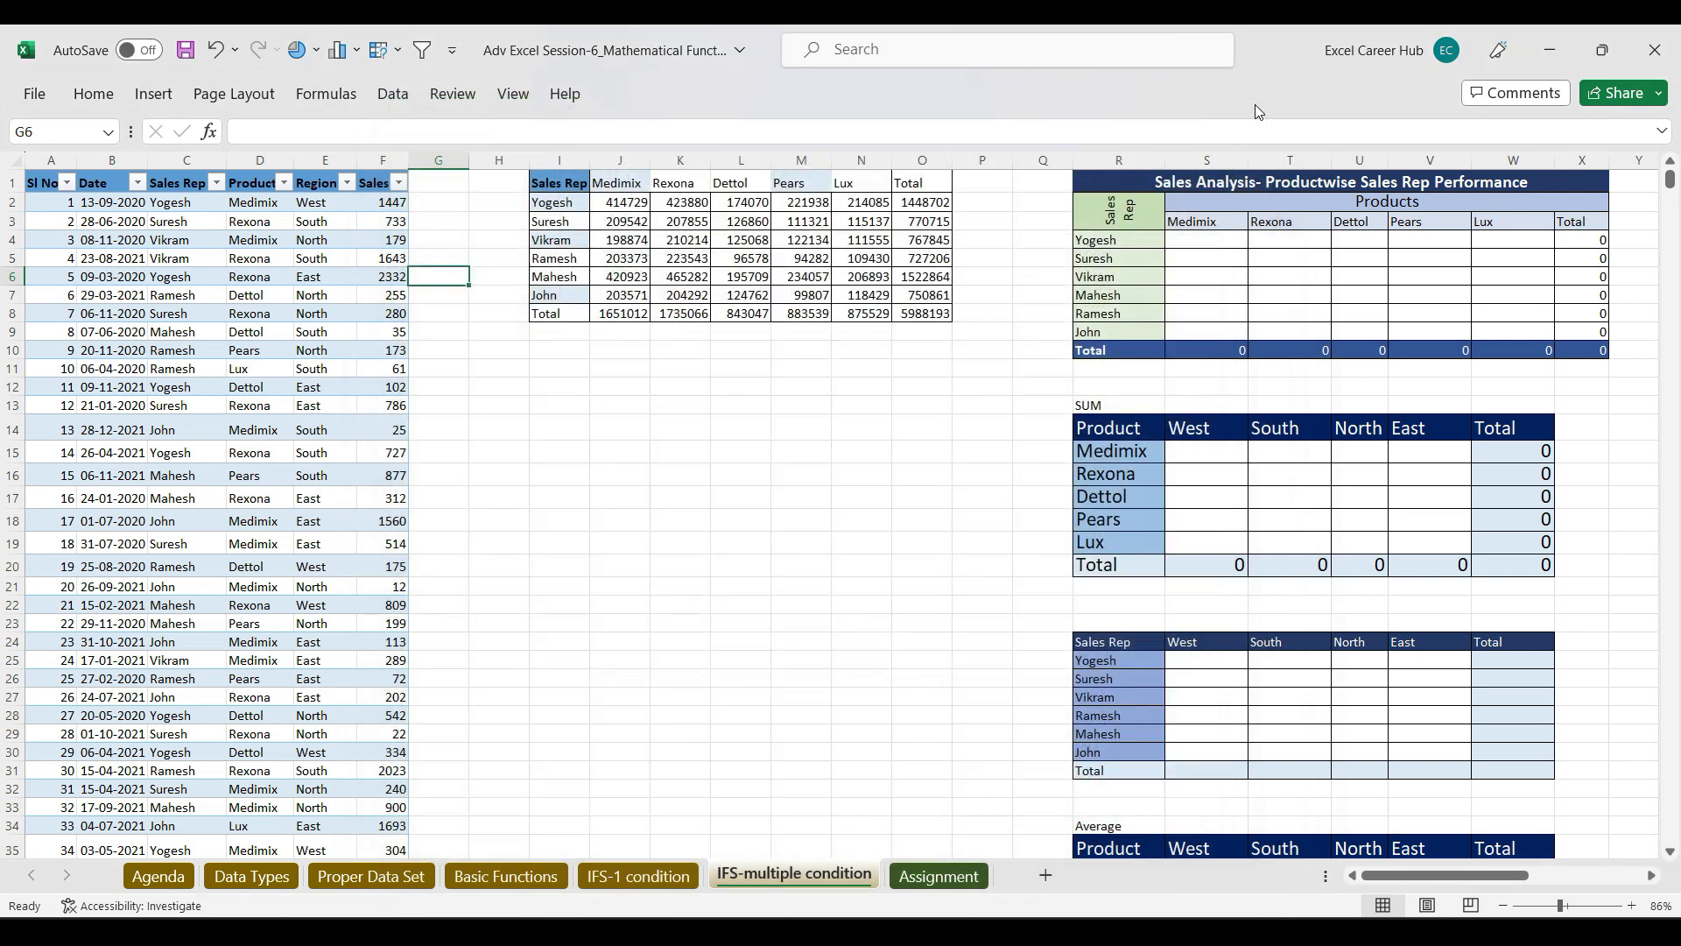
left_click(628, 199)
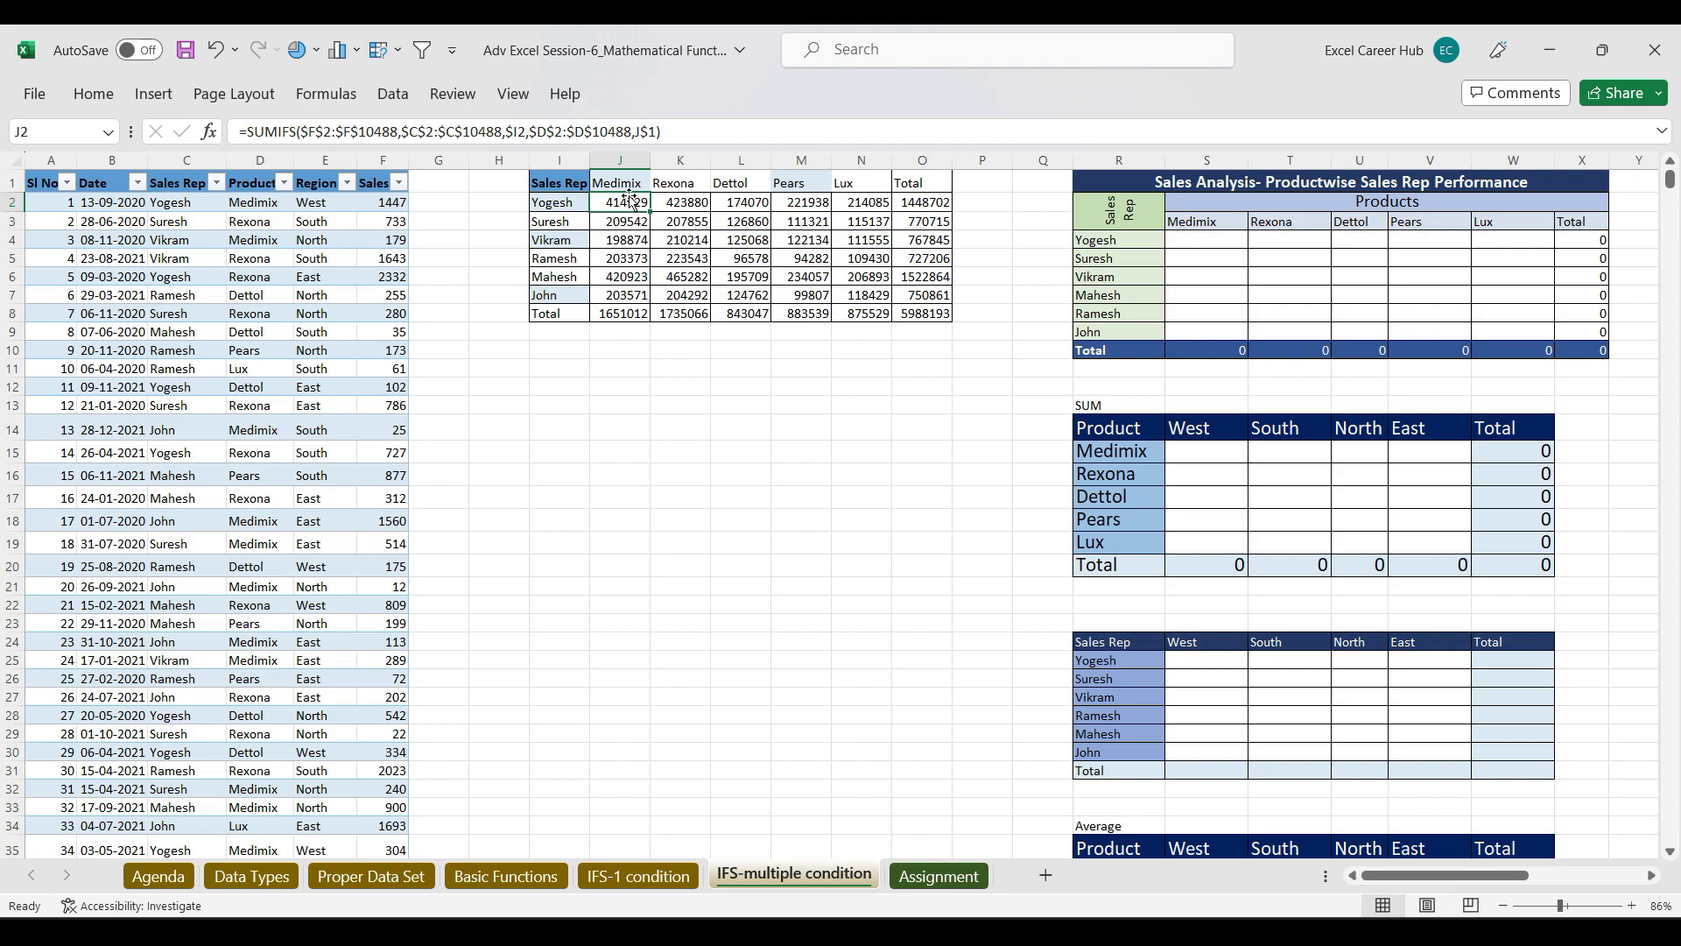
key("alt+Tab")
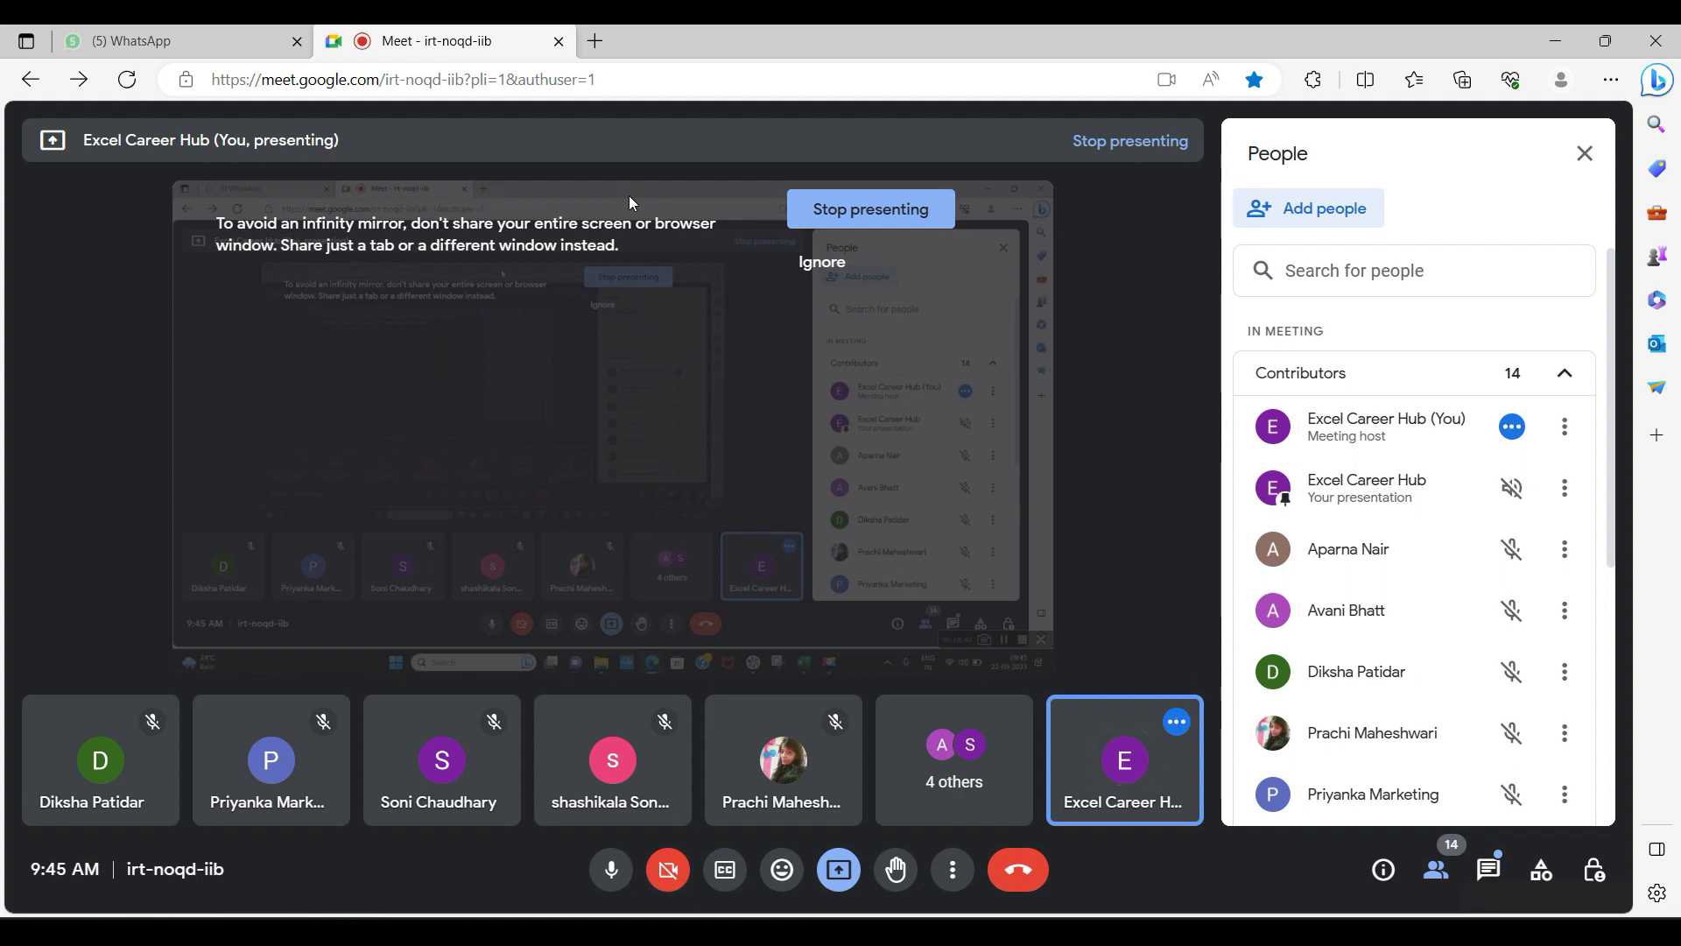
key("alt+Tab")
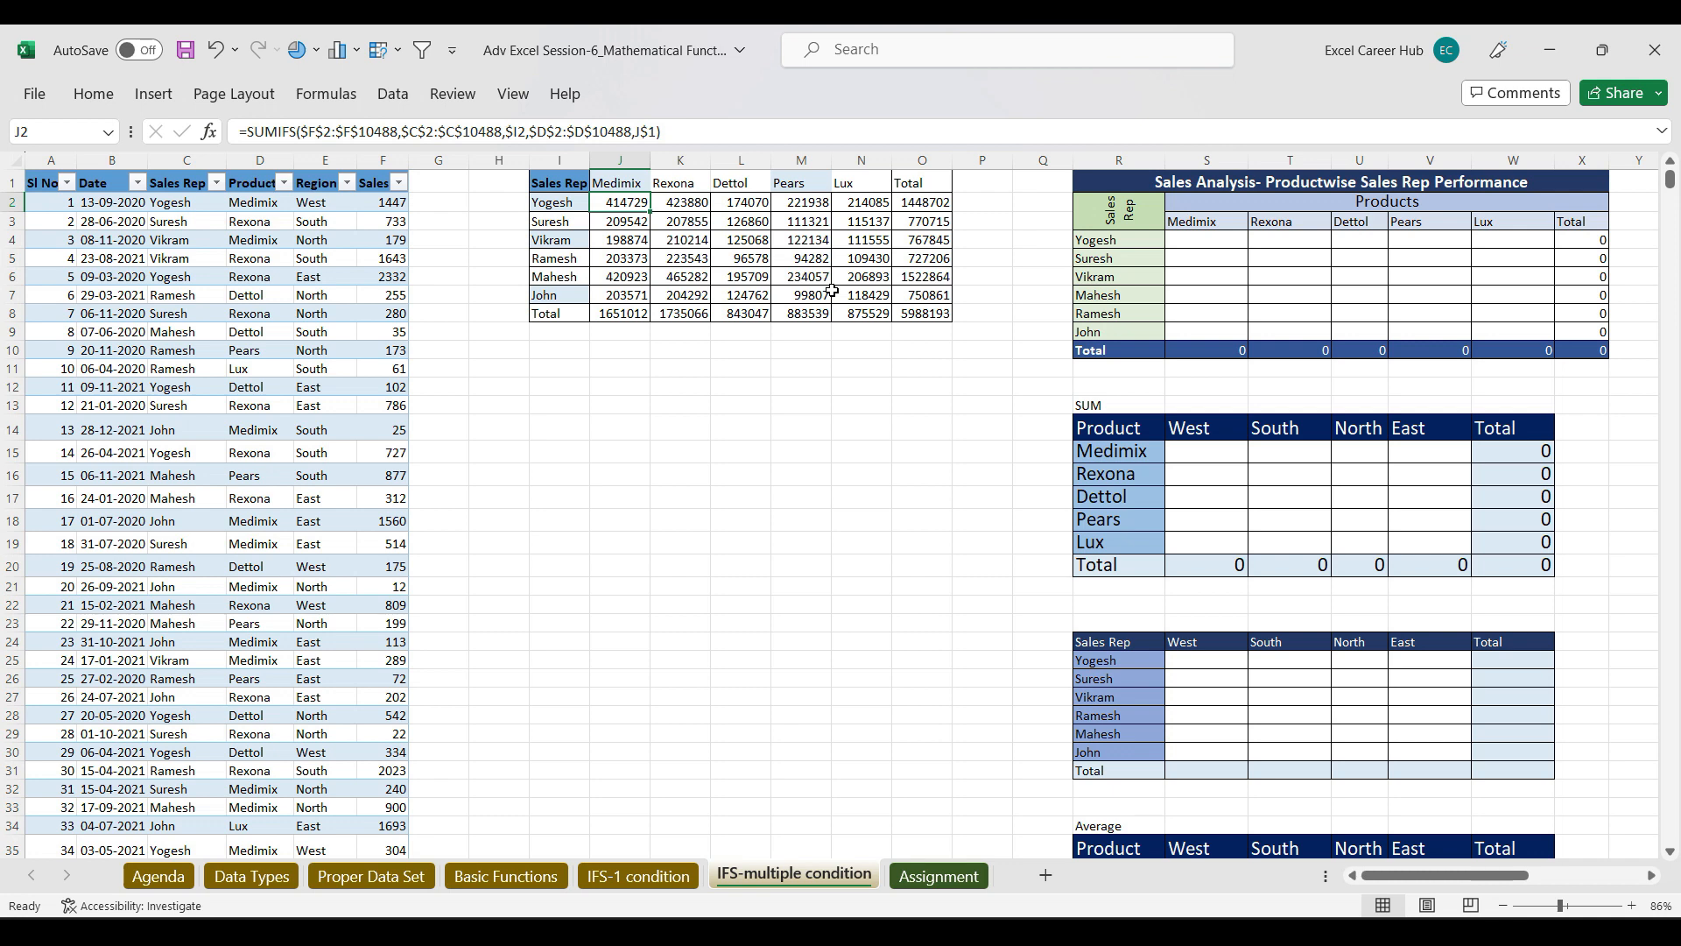
Step: Open the function arguments of J2's SUMIFS formula, examine the filled arguments and the additional criteria range and criteria fields, and close them
left_click(208, 132)
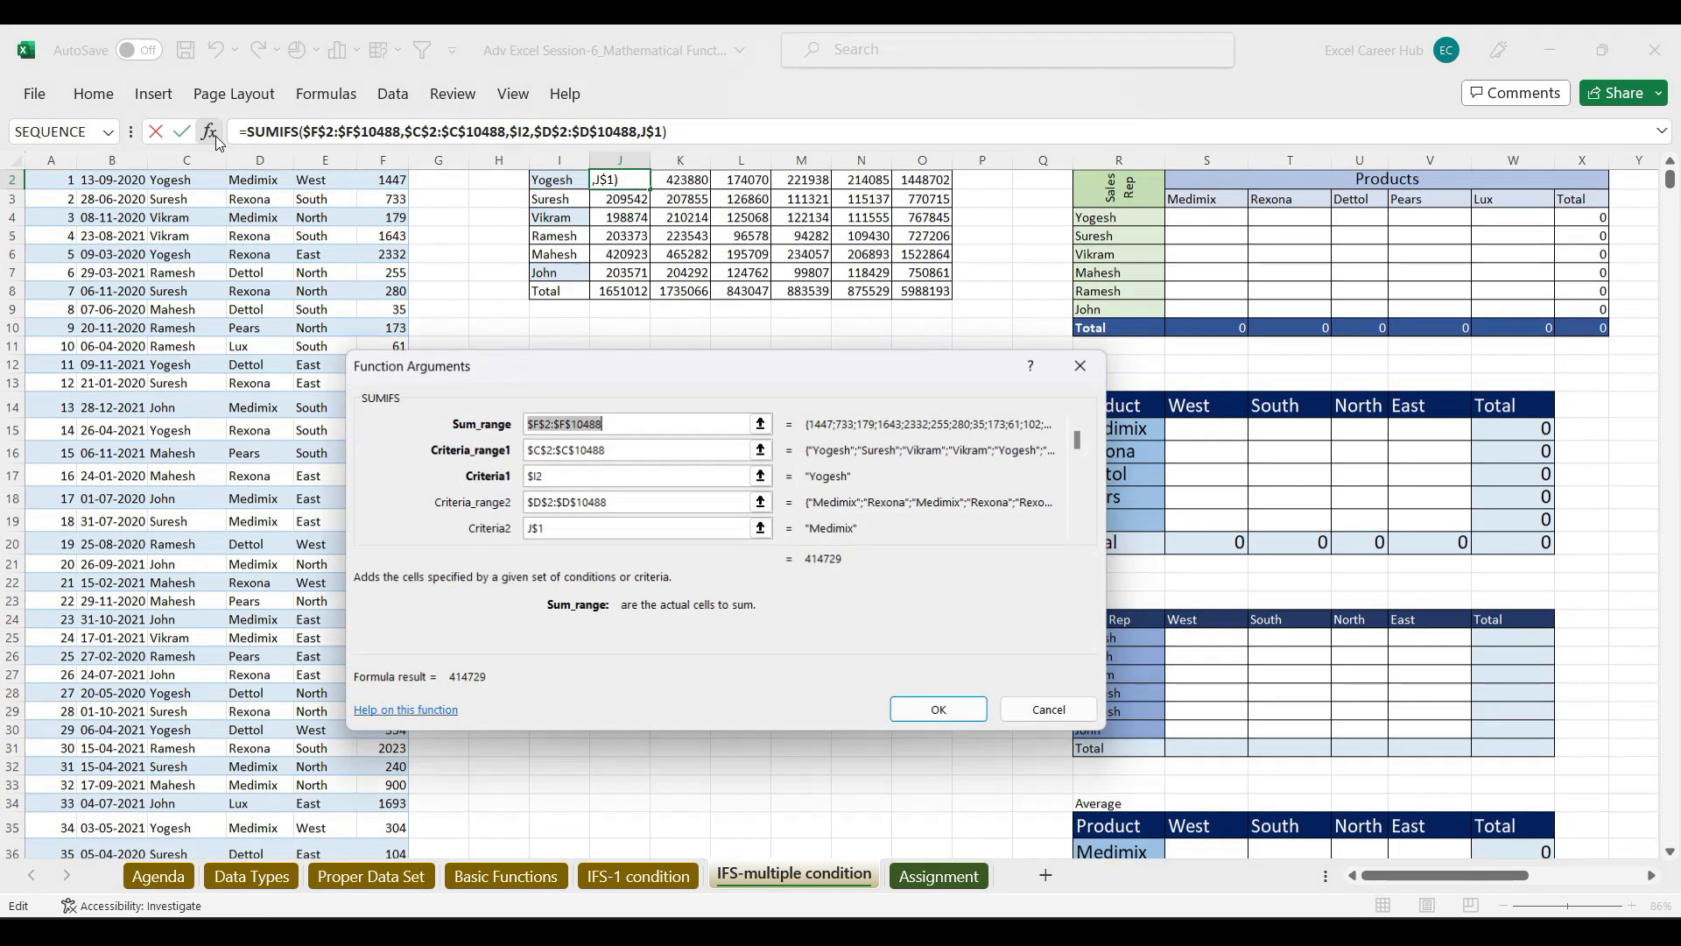
left_click(1671, 163)
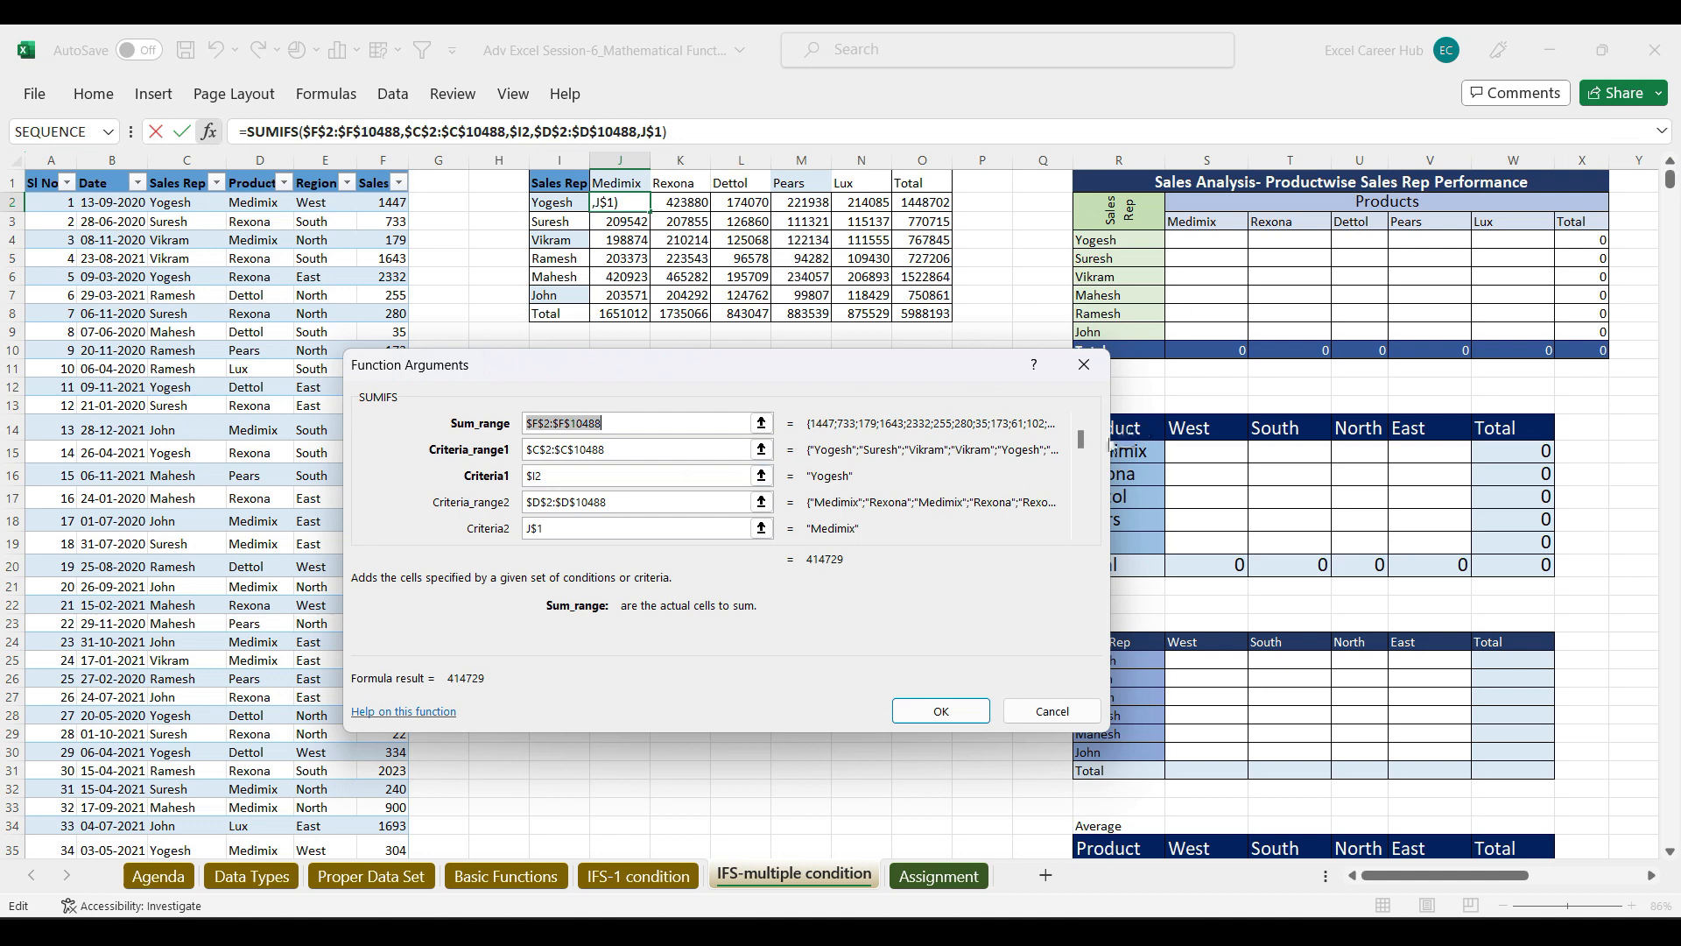
left_click(1082, 530)
left_click(1083, 530)
left_click(1082, 531)
left_click(1082, 531)
left_click(1082, 530)
left_click(1082, 530)
left_click(1082, 531)
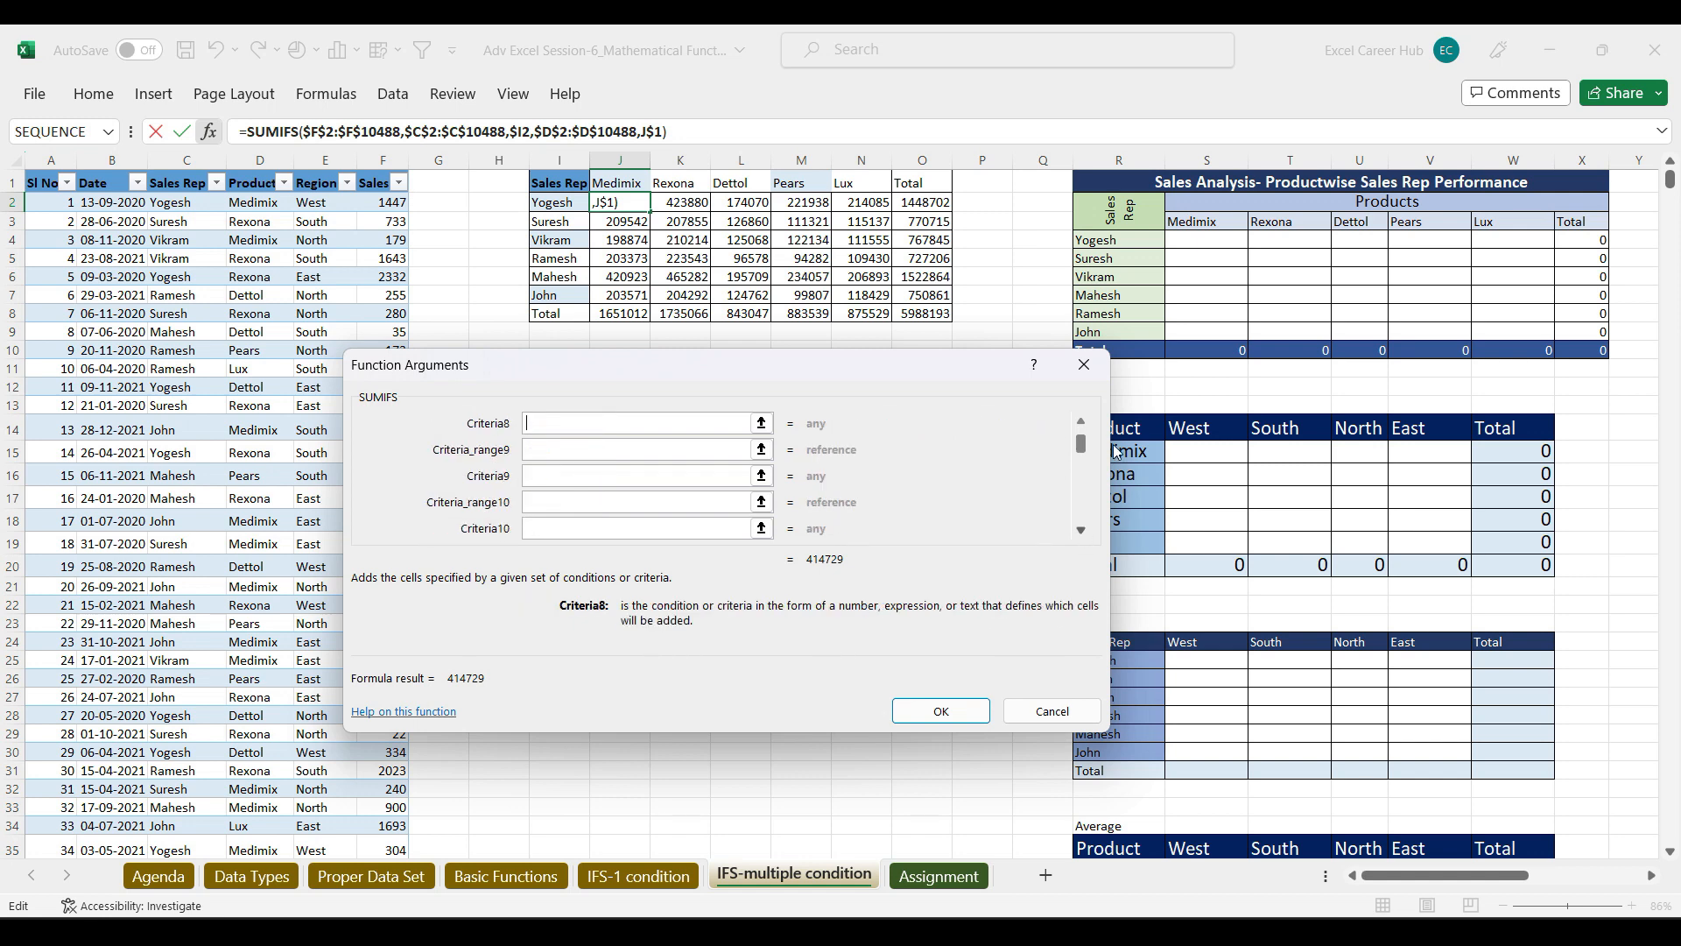
left_click(1082, 422)
left_click(1082, 422)
left_click(1082, 422)
left_click(1082, 422)
left_click(1083, 422)
left_click(1082, 422)
left_click(1082, 422)
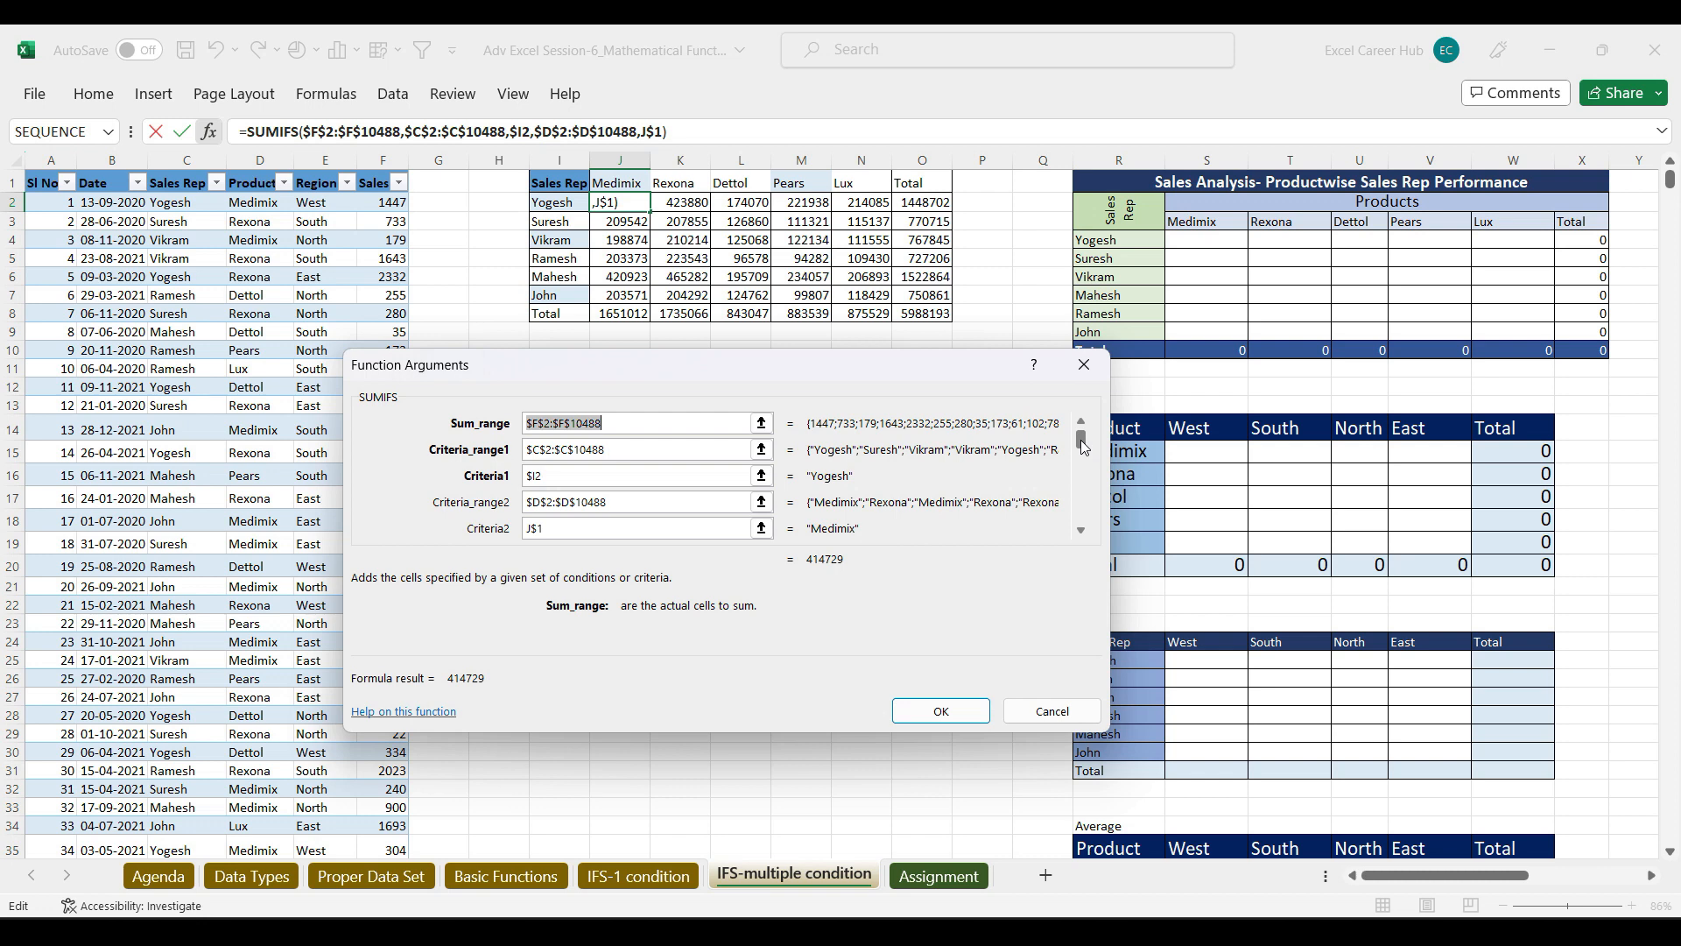
left_click(1081, 532)
left_click(1081, 532)
left_click(1082, 532)
left_click(1081, 533)
left_click(1081, 532)
left_click(1082, 532)
left_click(1081, 532)
left_click(1081, 532)
left_click(1081, 533)
left_click(1081, 532)
left_click(1081, 533)
left_click(1082, 533)
left_click(1081, 533)
left_click(1081, 532)
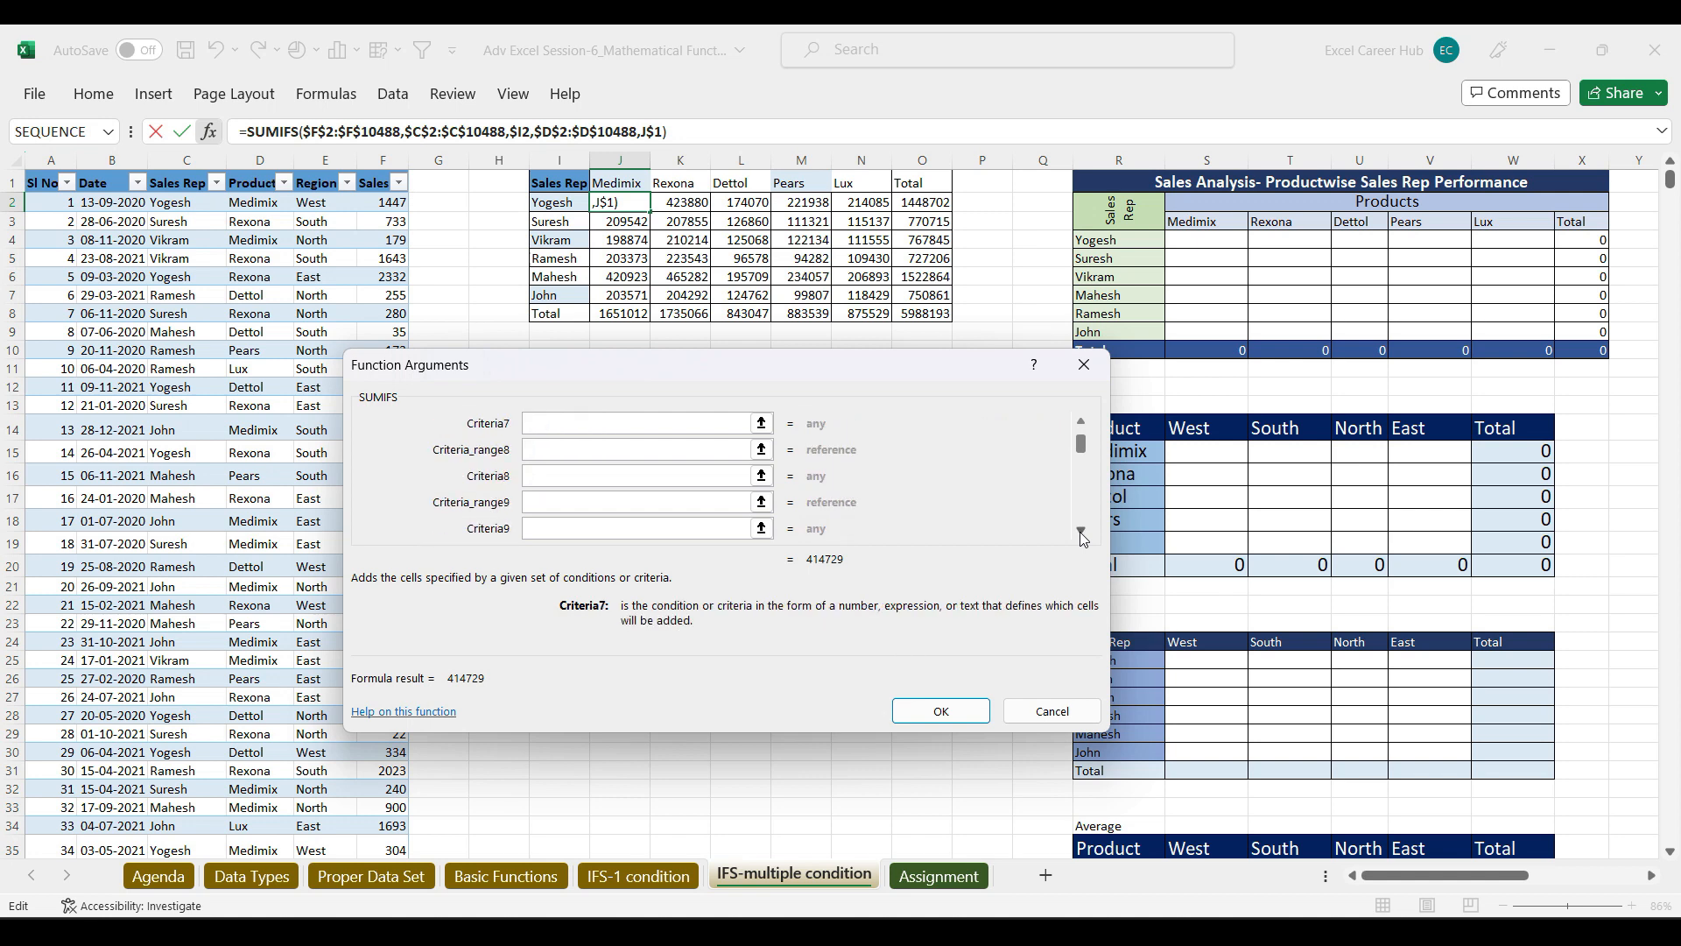
left_click(1080, 423)
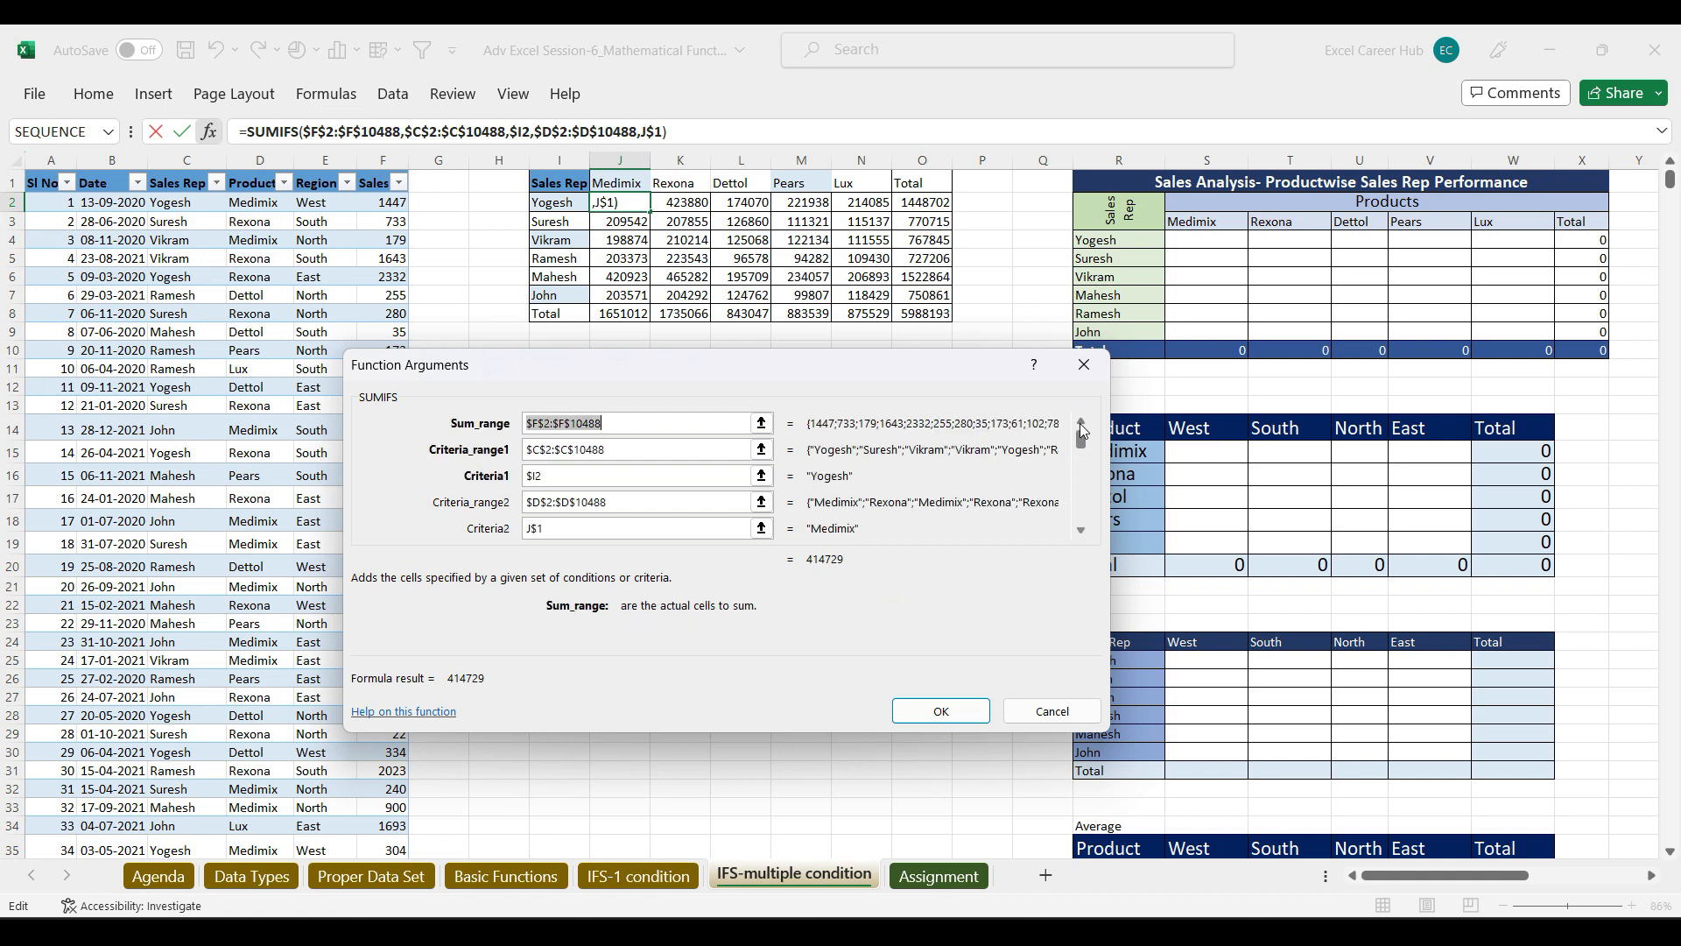
left_click(1086, 366)
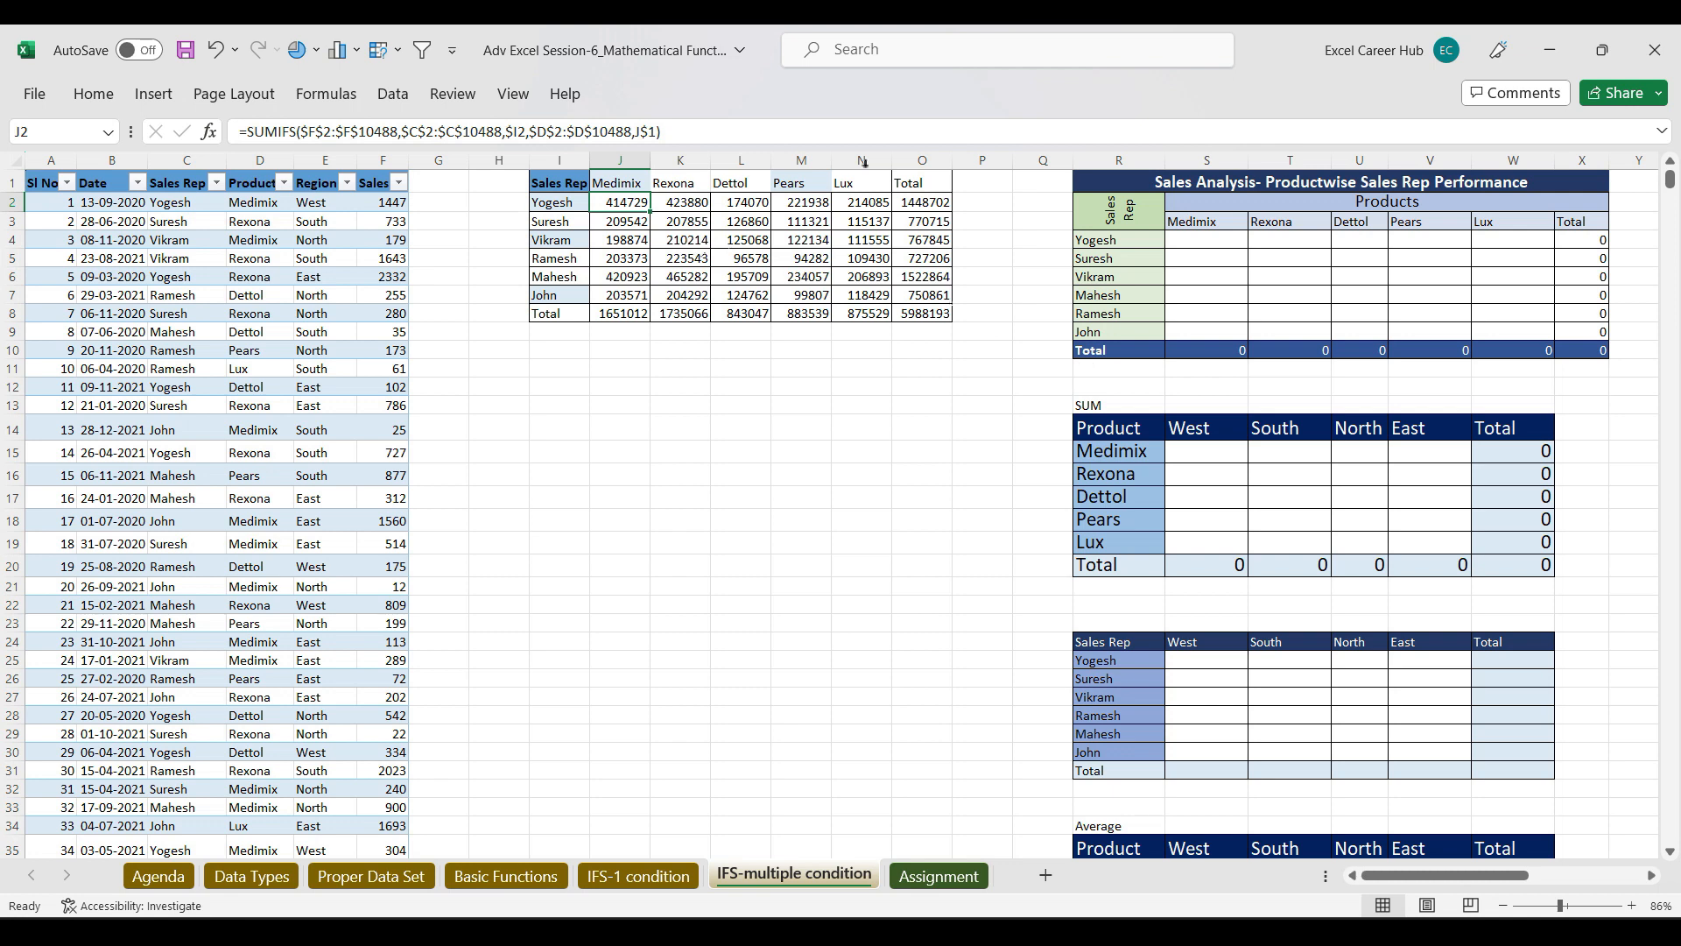
left_click(635, 221)
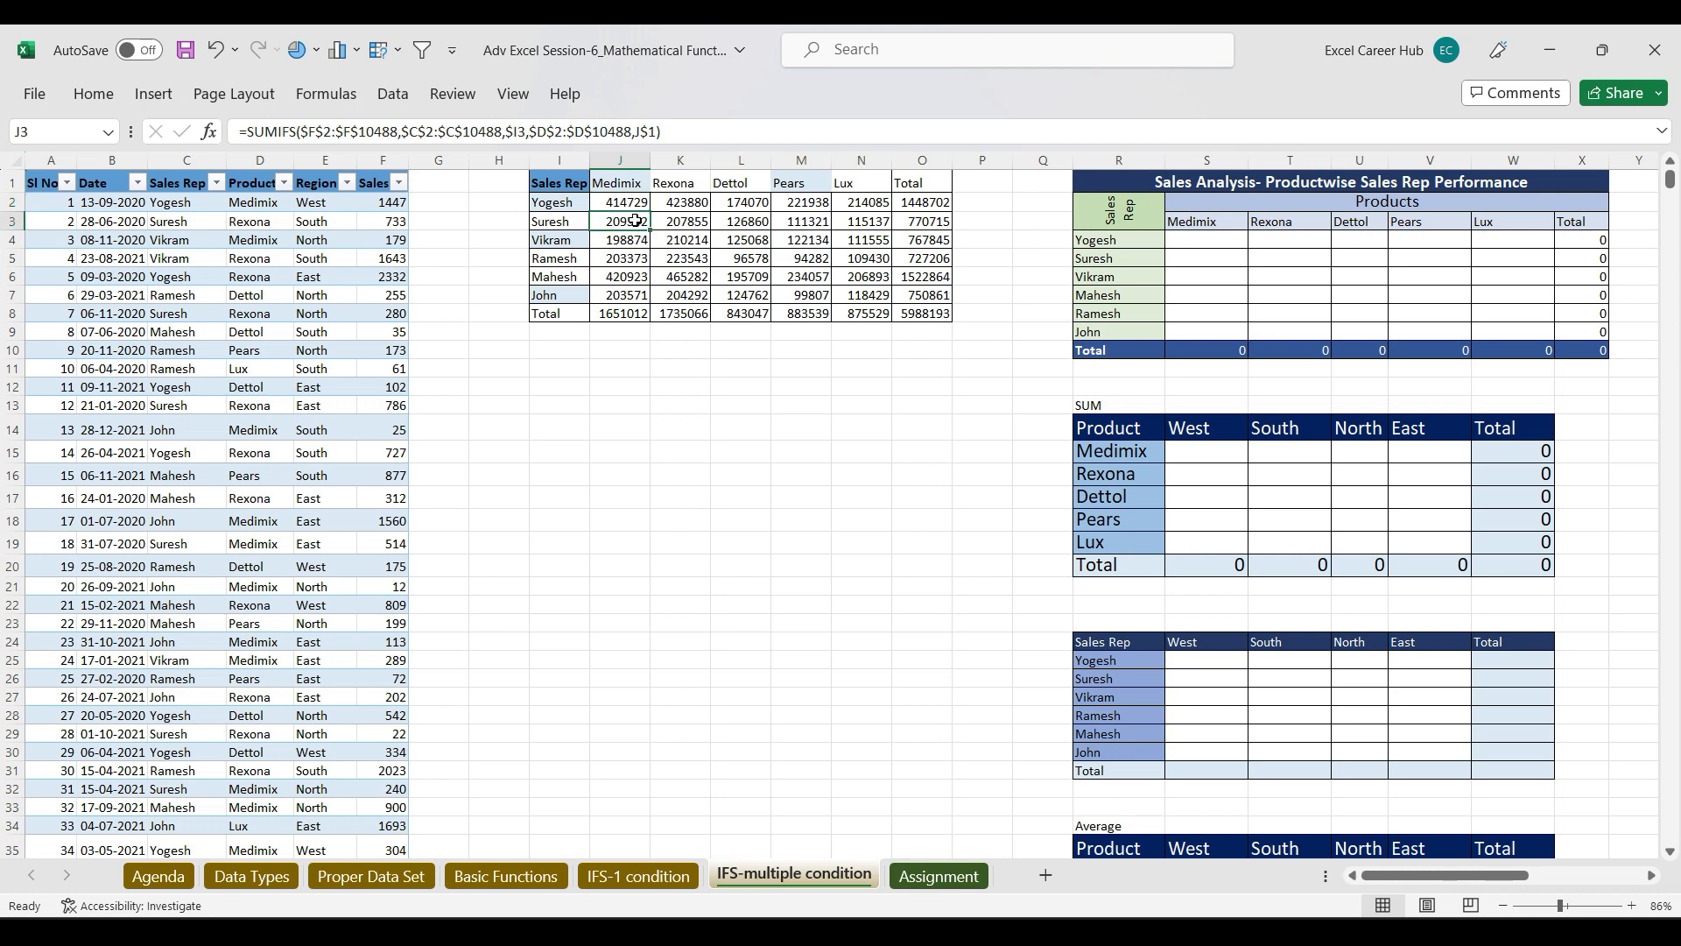
left_click(633, 388)
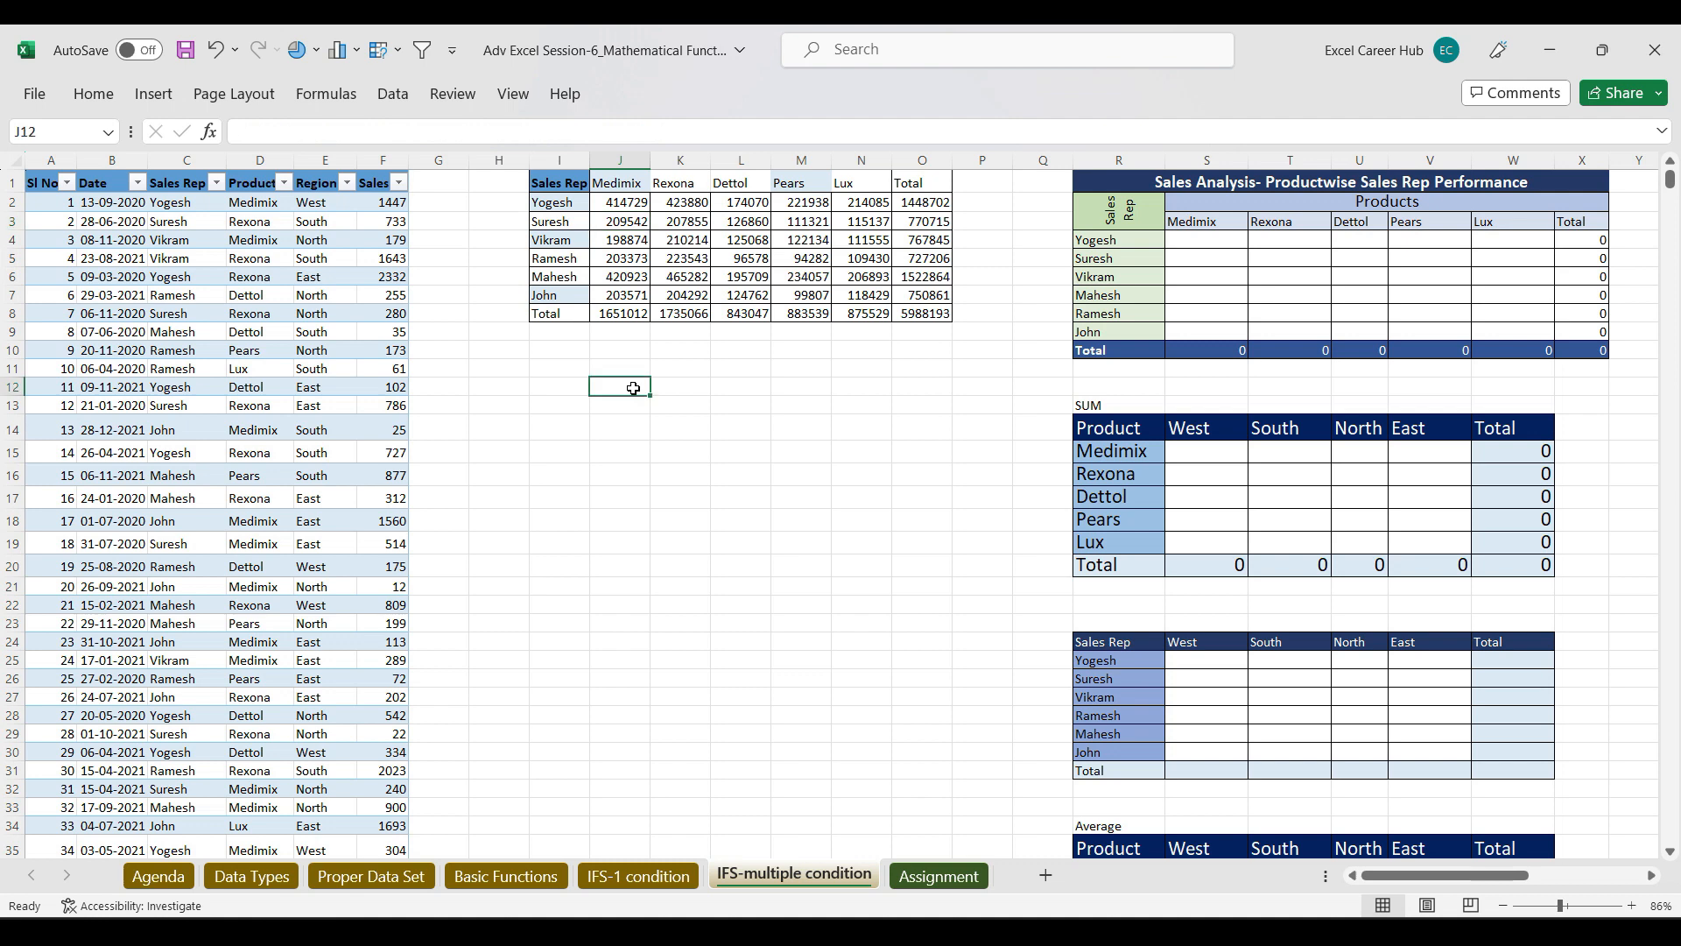
left_click(636, 350)
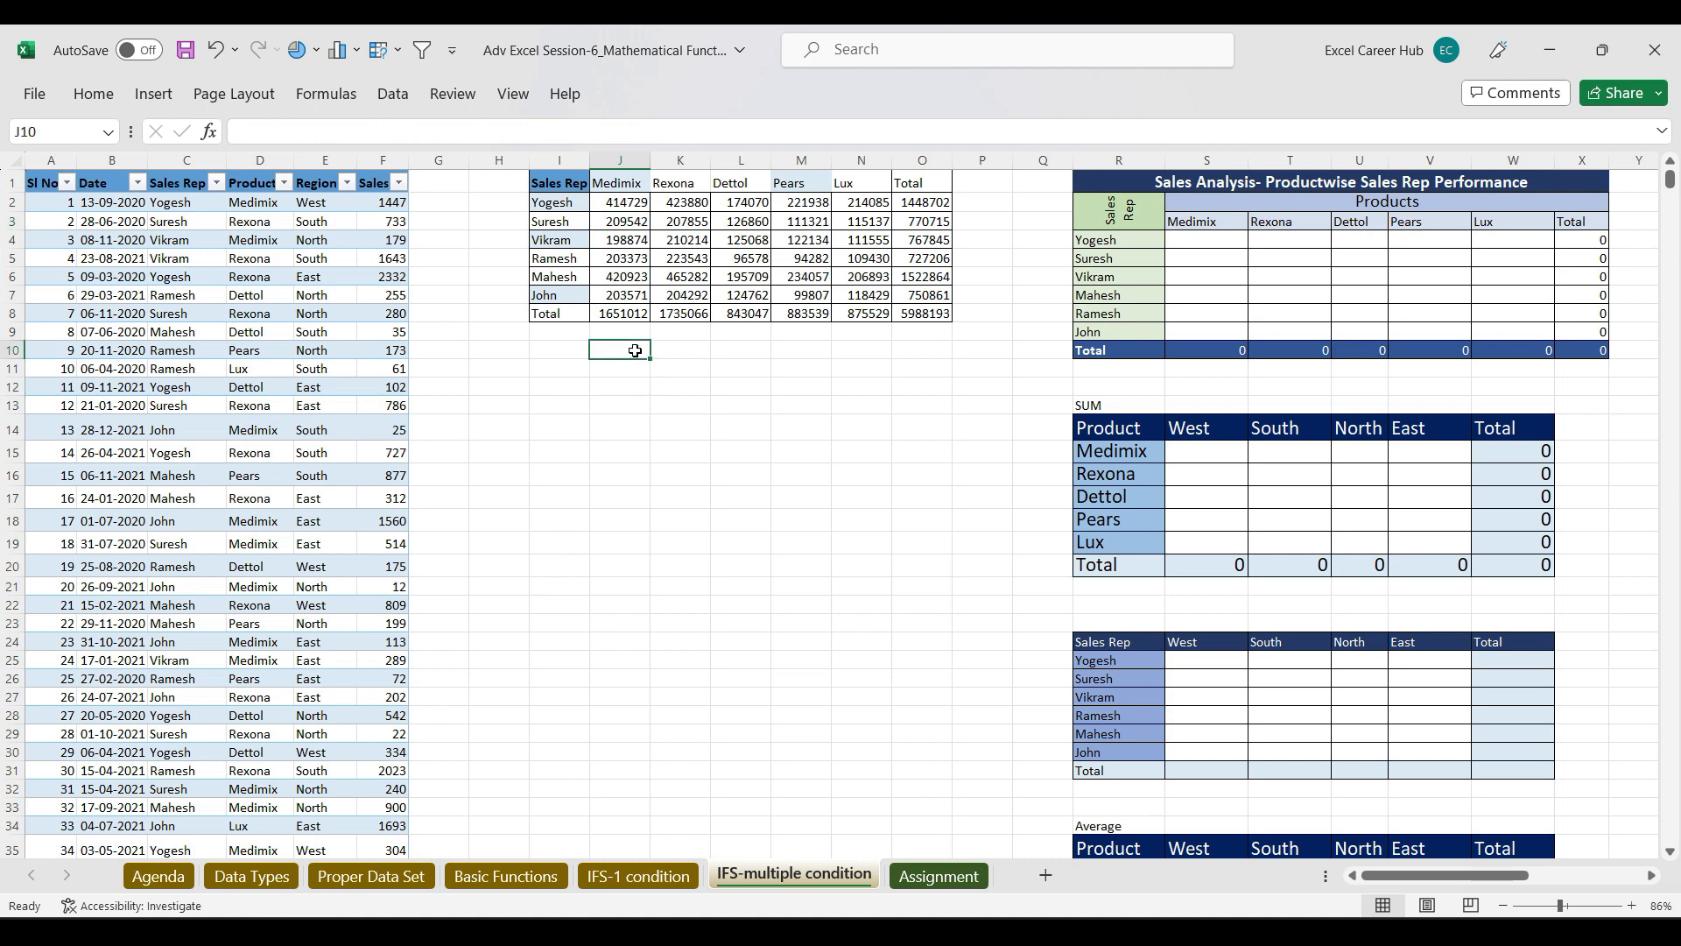
type("=s")
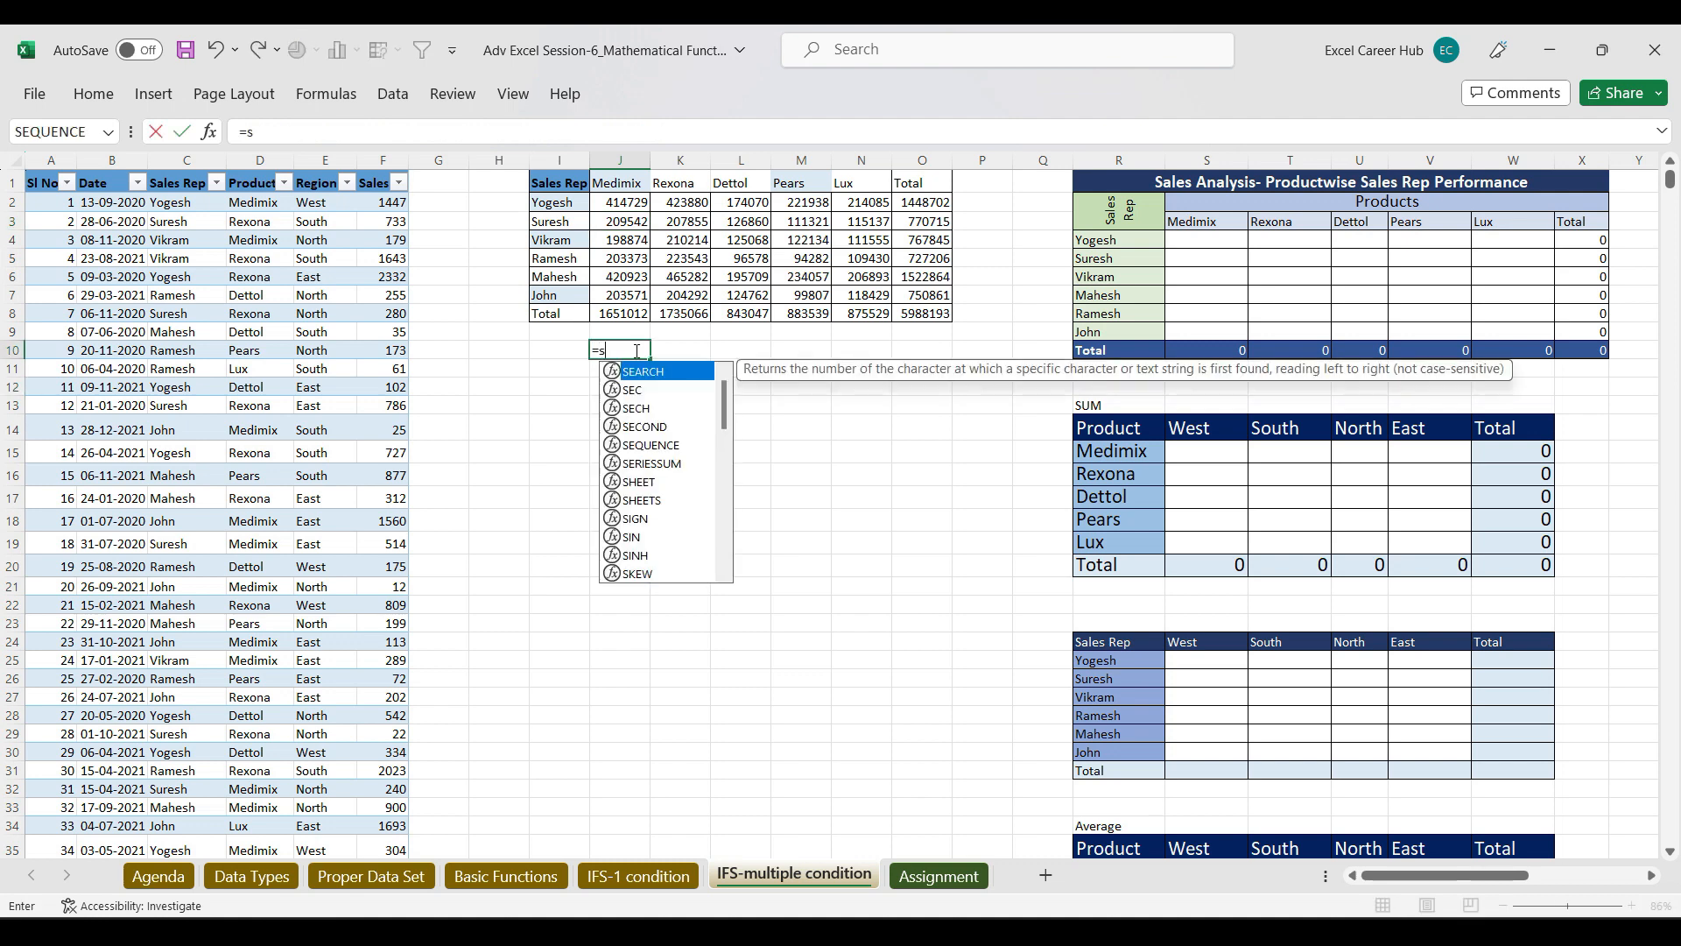
type("umif")
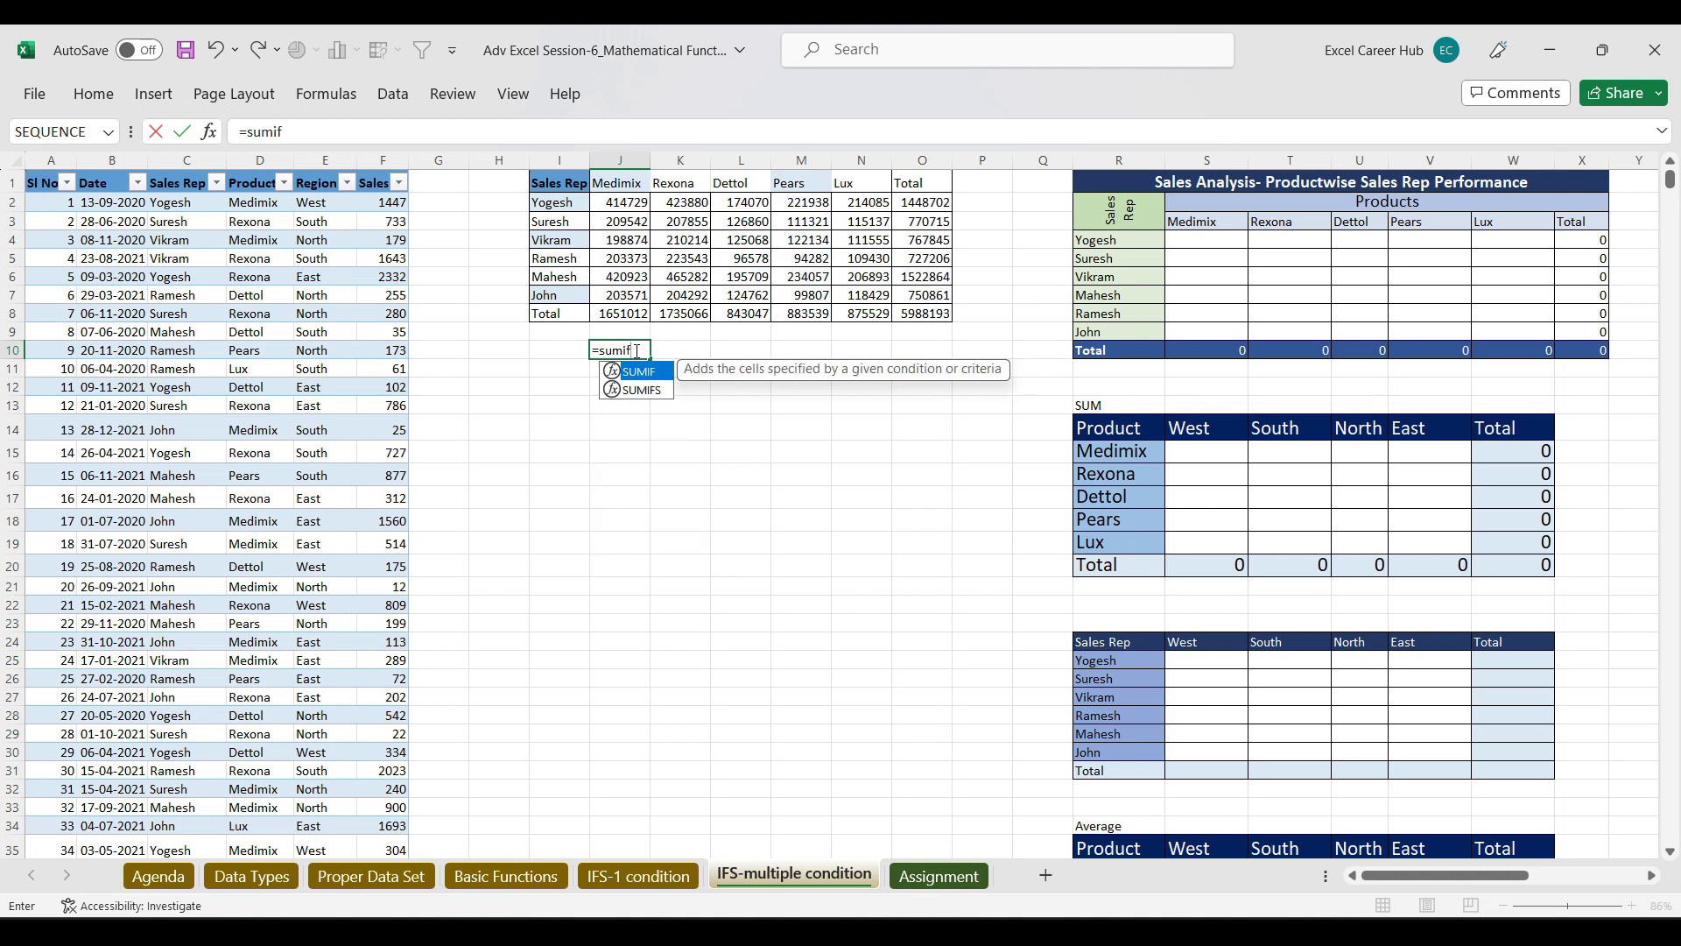
type("s")
key("Tab")
left_click(209, 132)
left_click_drag(448, 402, 777, 329)
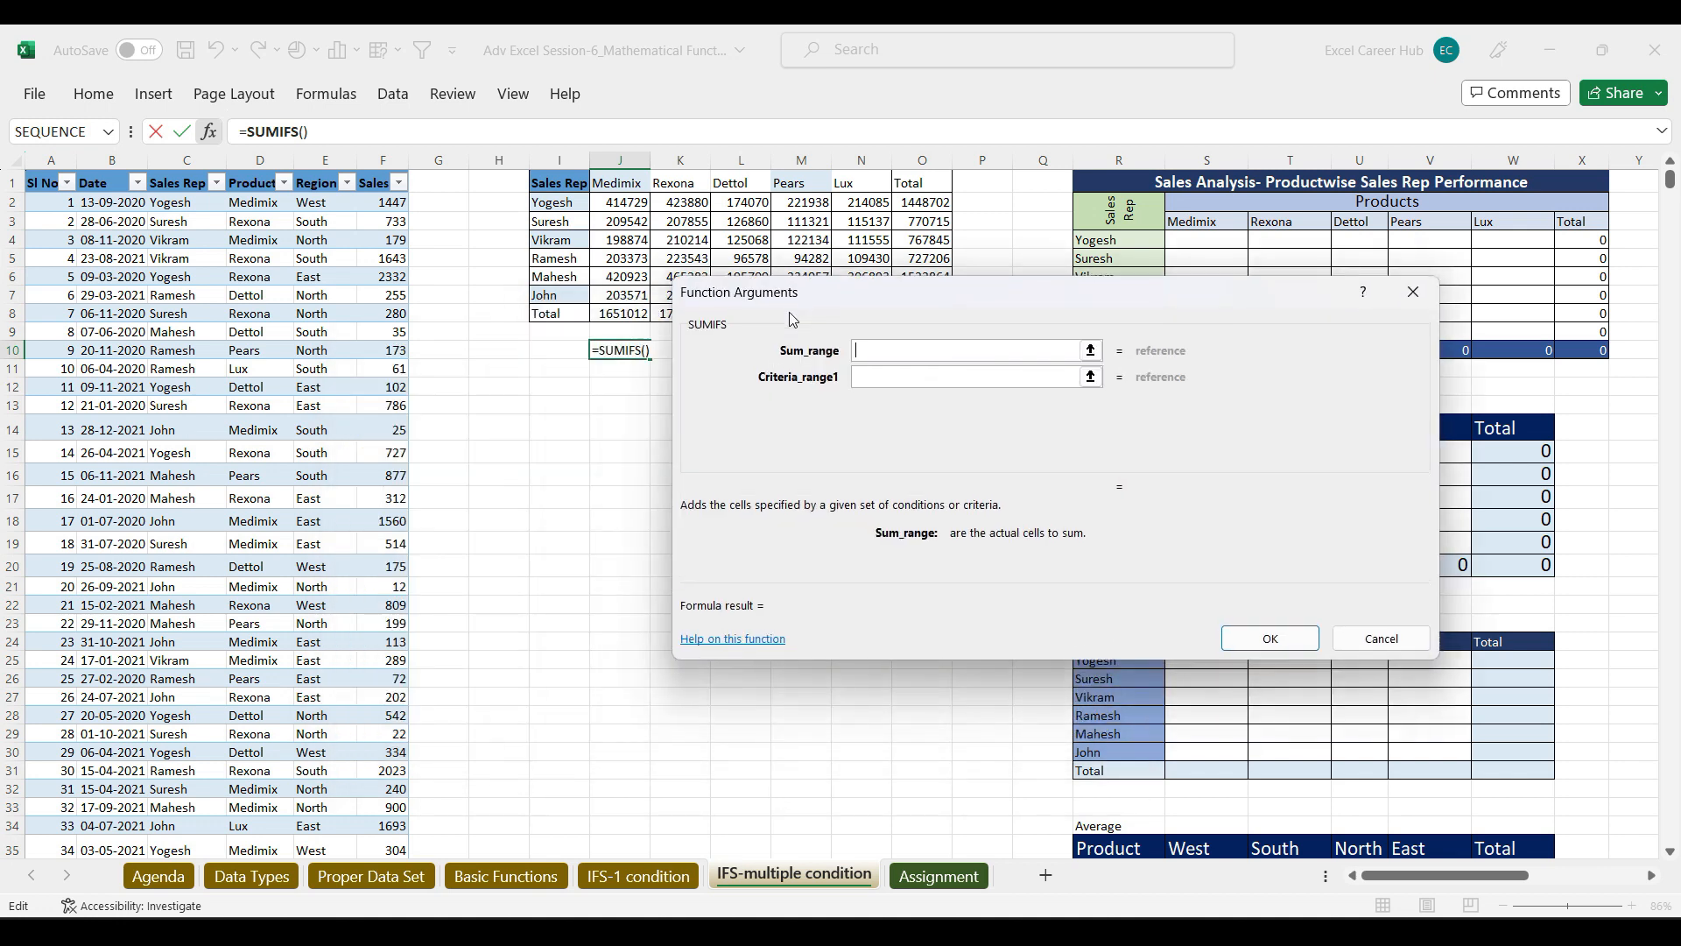
left_click(172, 202)
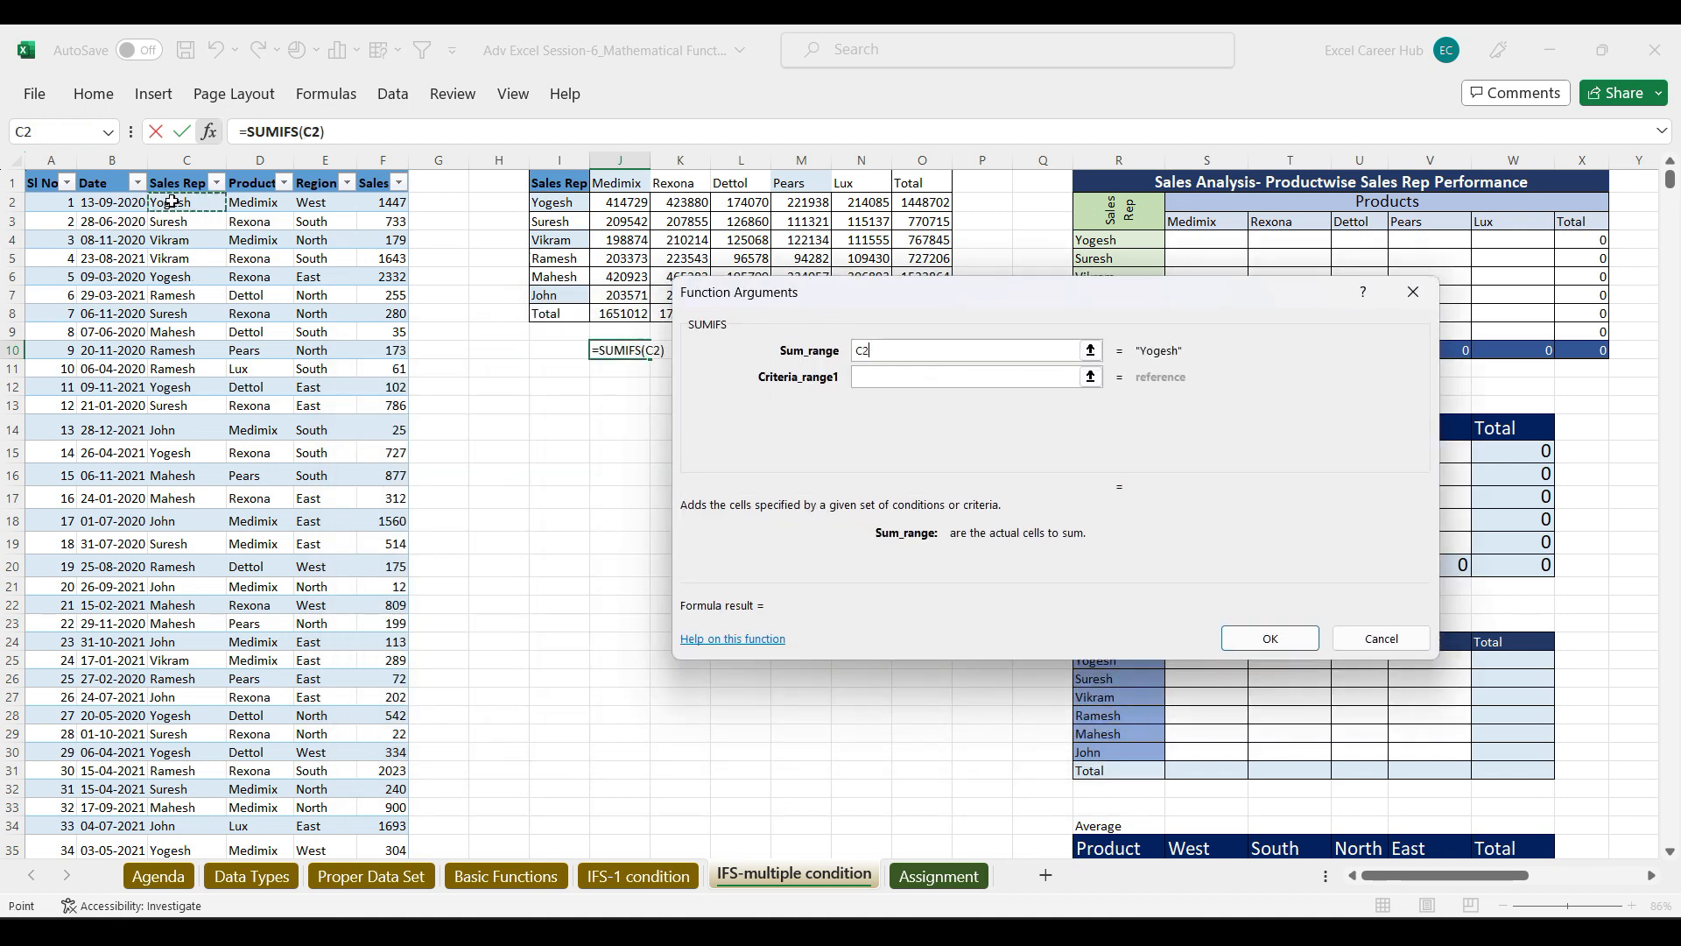
key("ctrl+shift+Down")
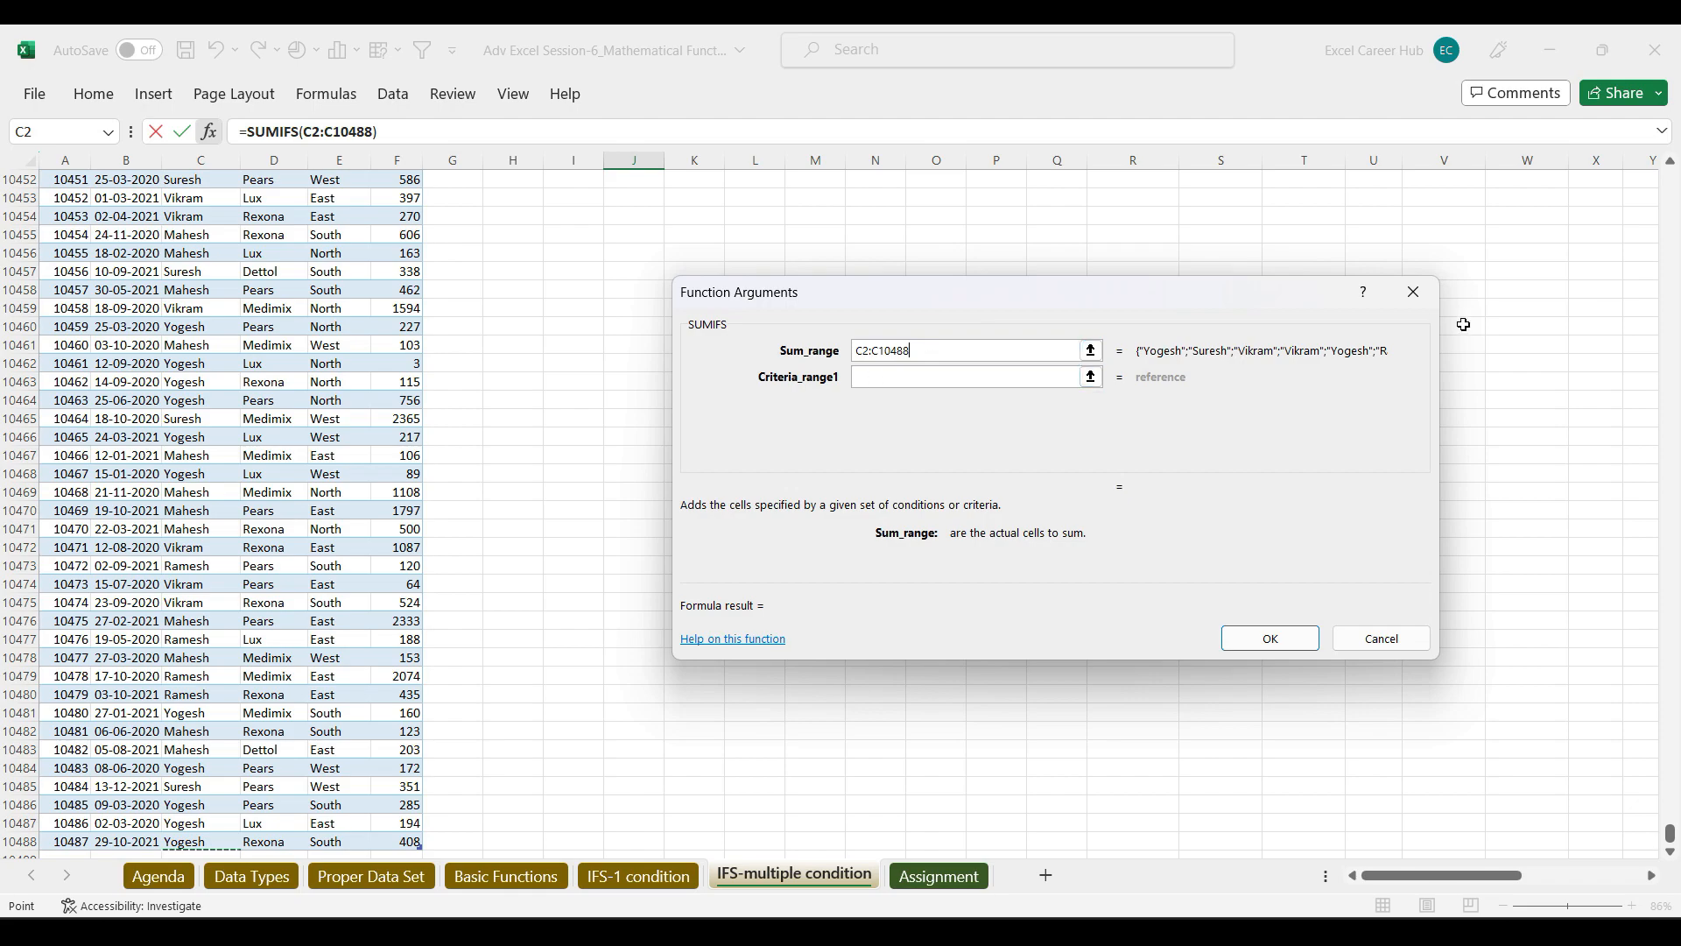
left_click_drag(1671, 834, 1659, 108)
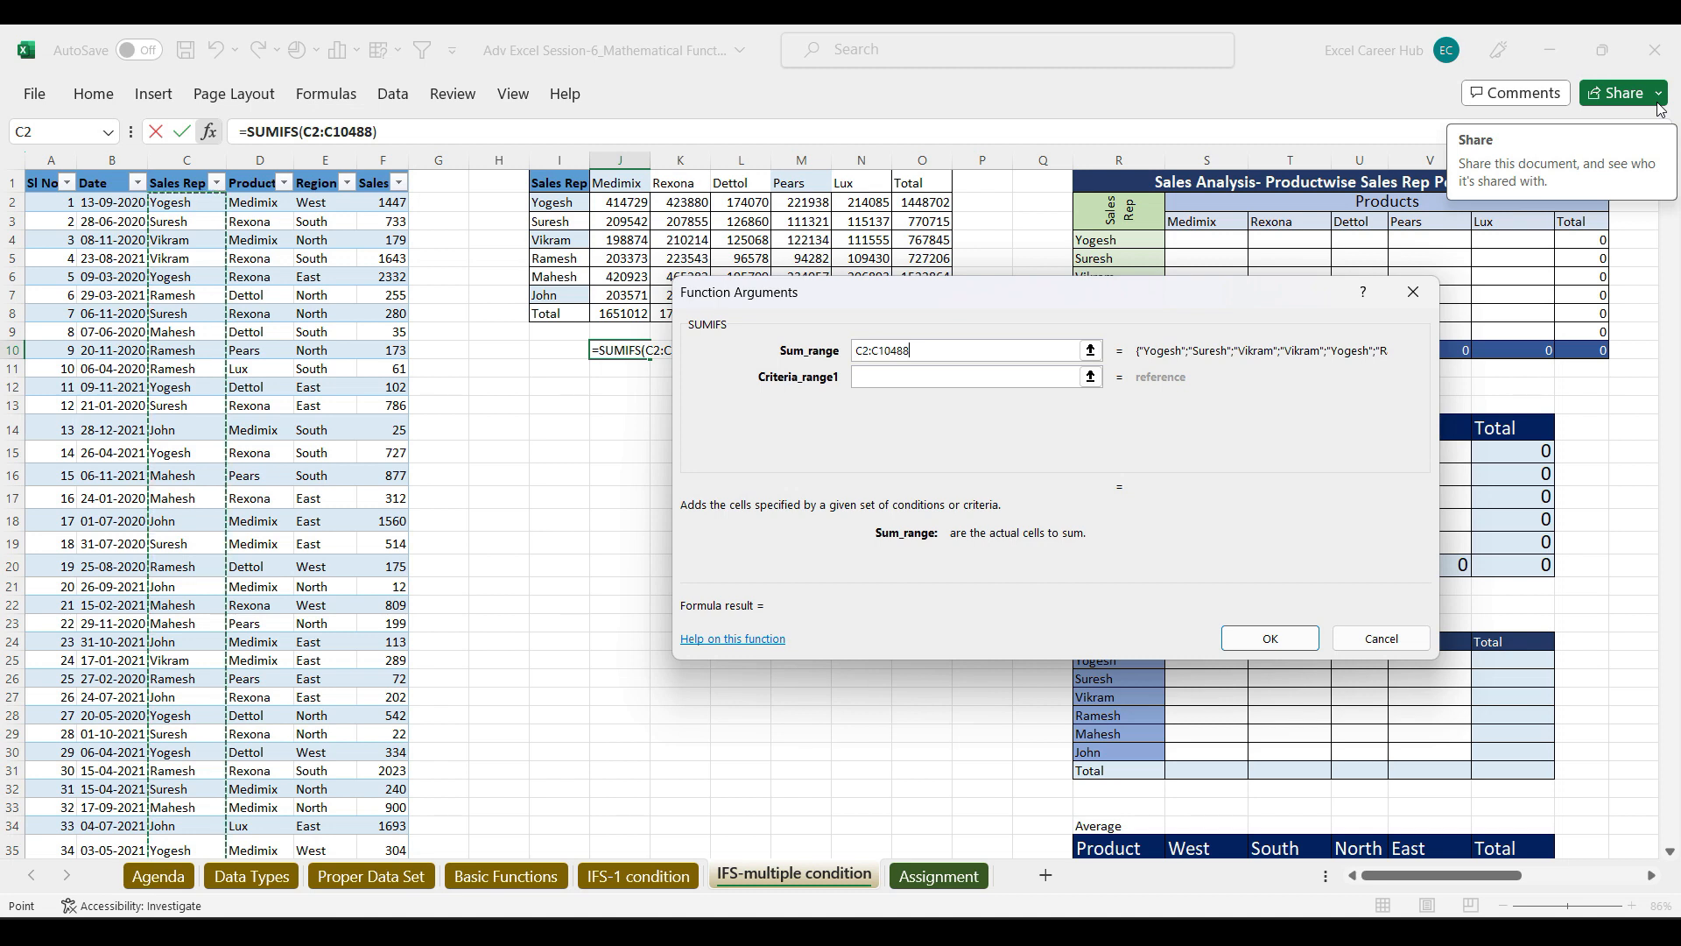
left_click(1413, 293)
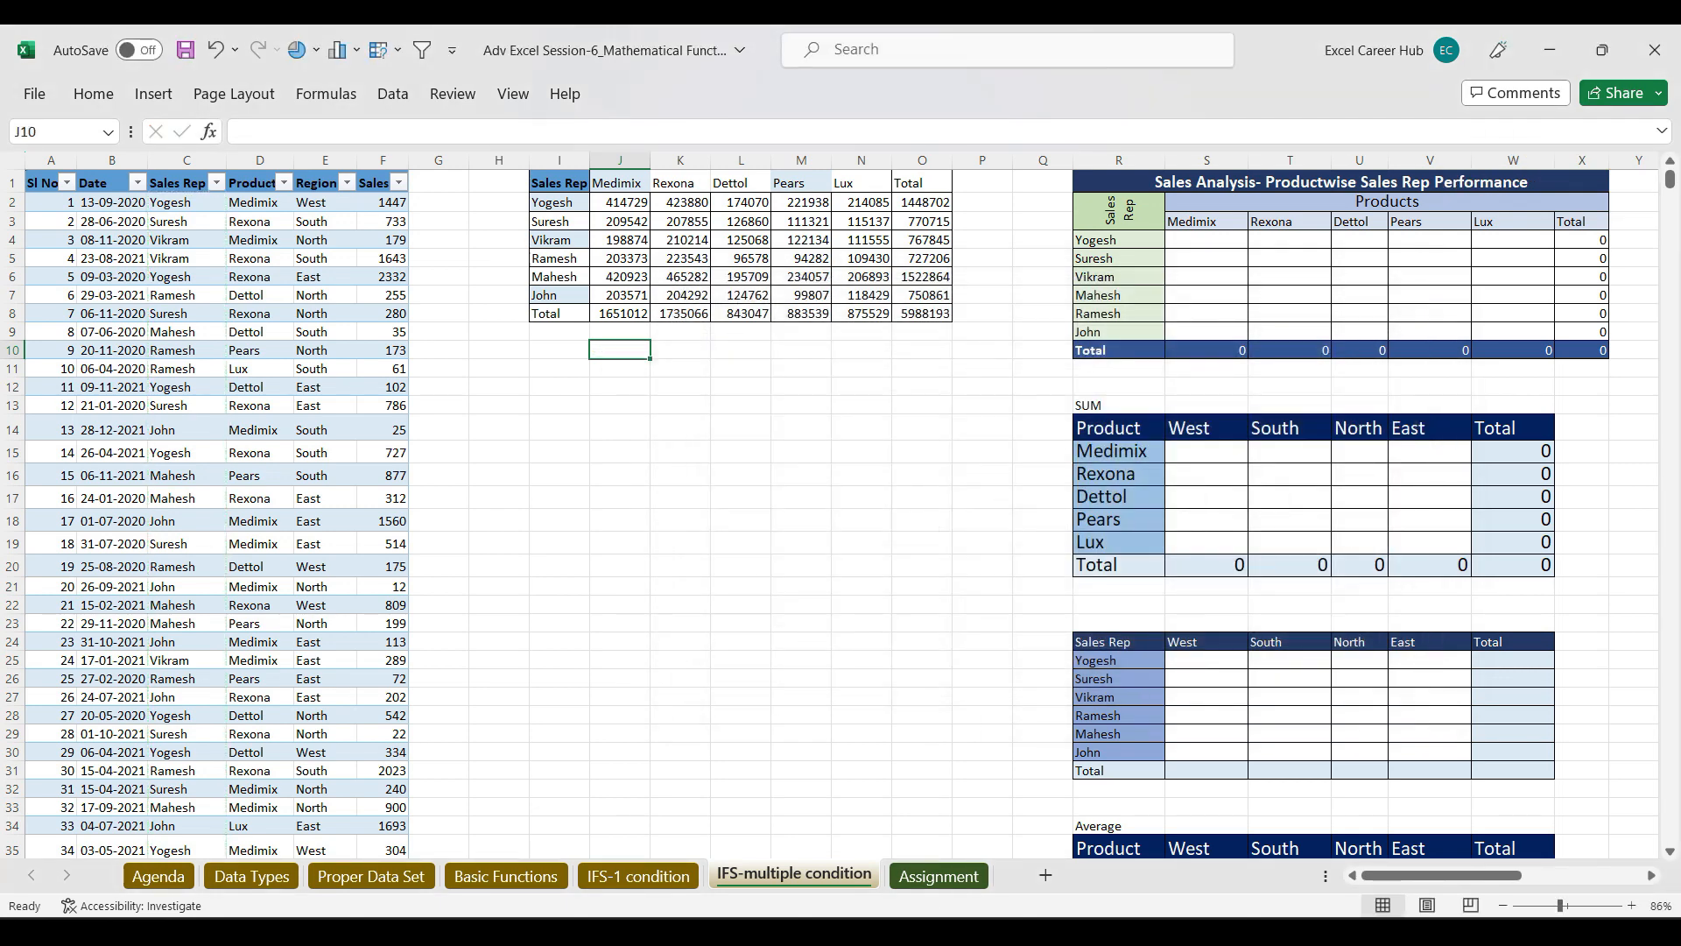
Step: Switch to the Google Meet call, stop presenting the screen, and admit the participant waiting to join
left_click(827, 816)
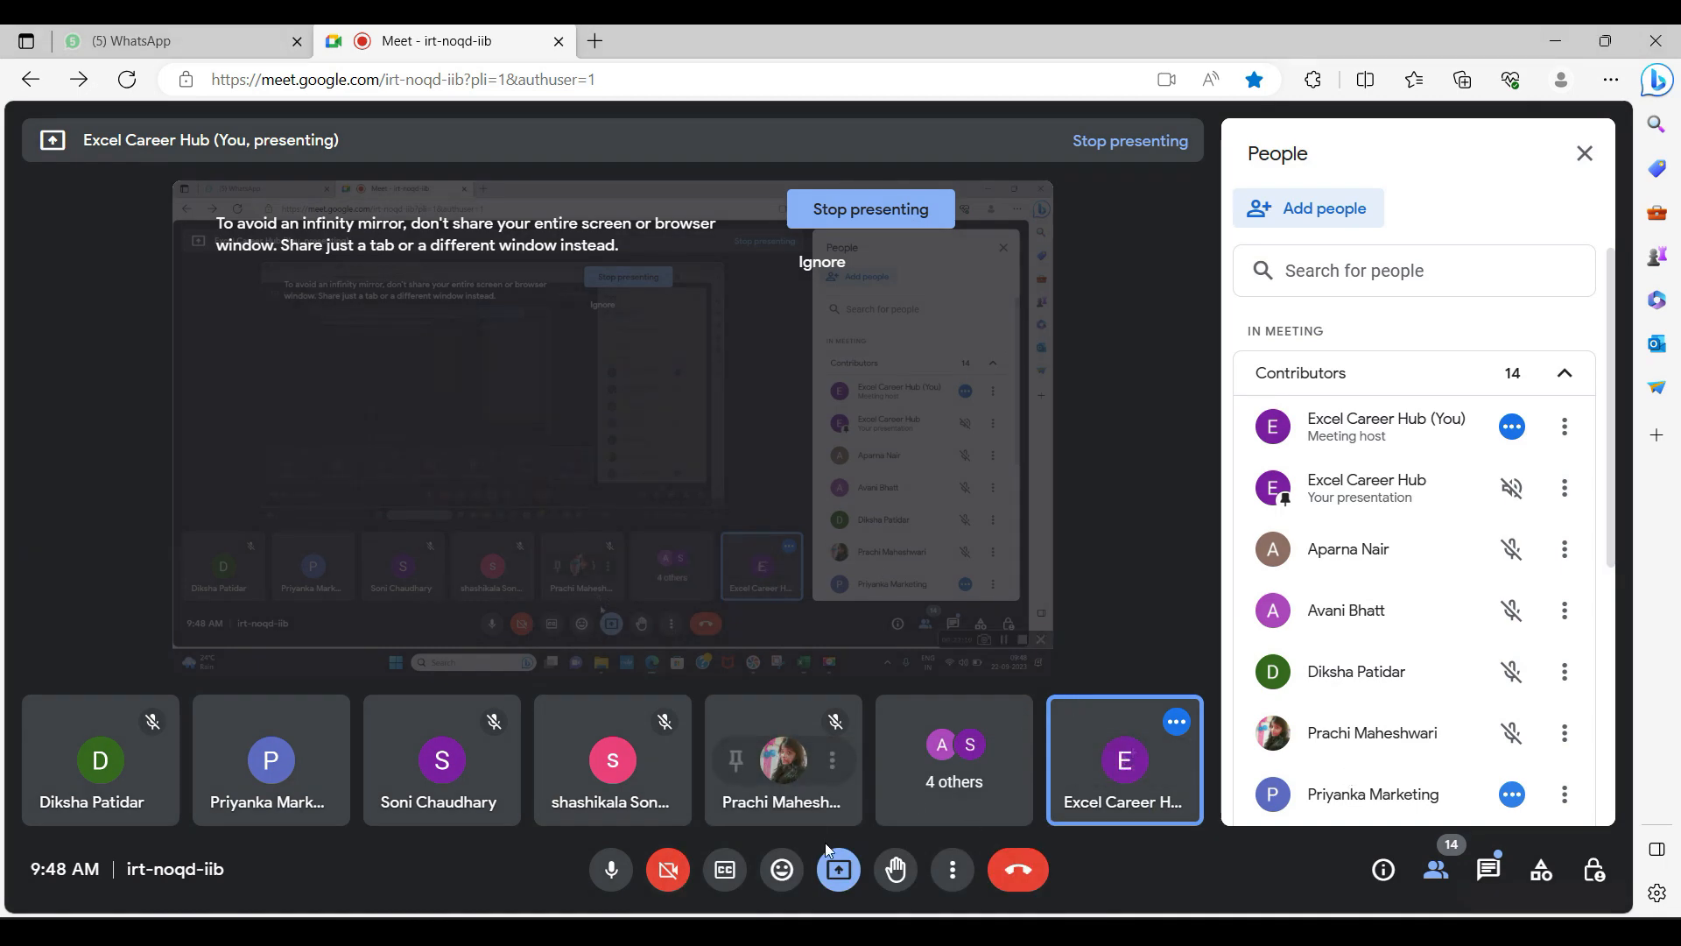
left_click(892, 212)
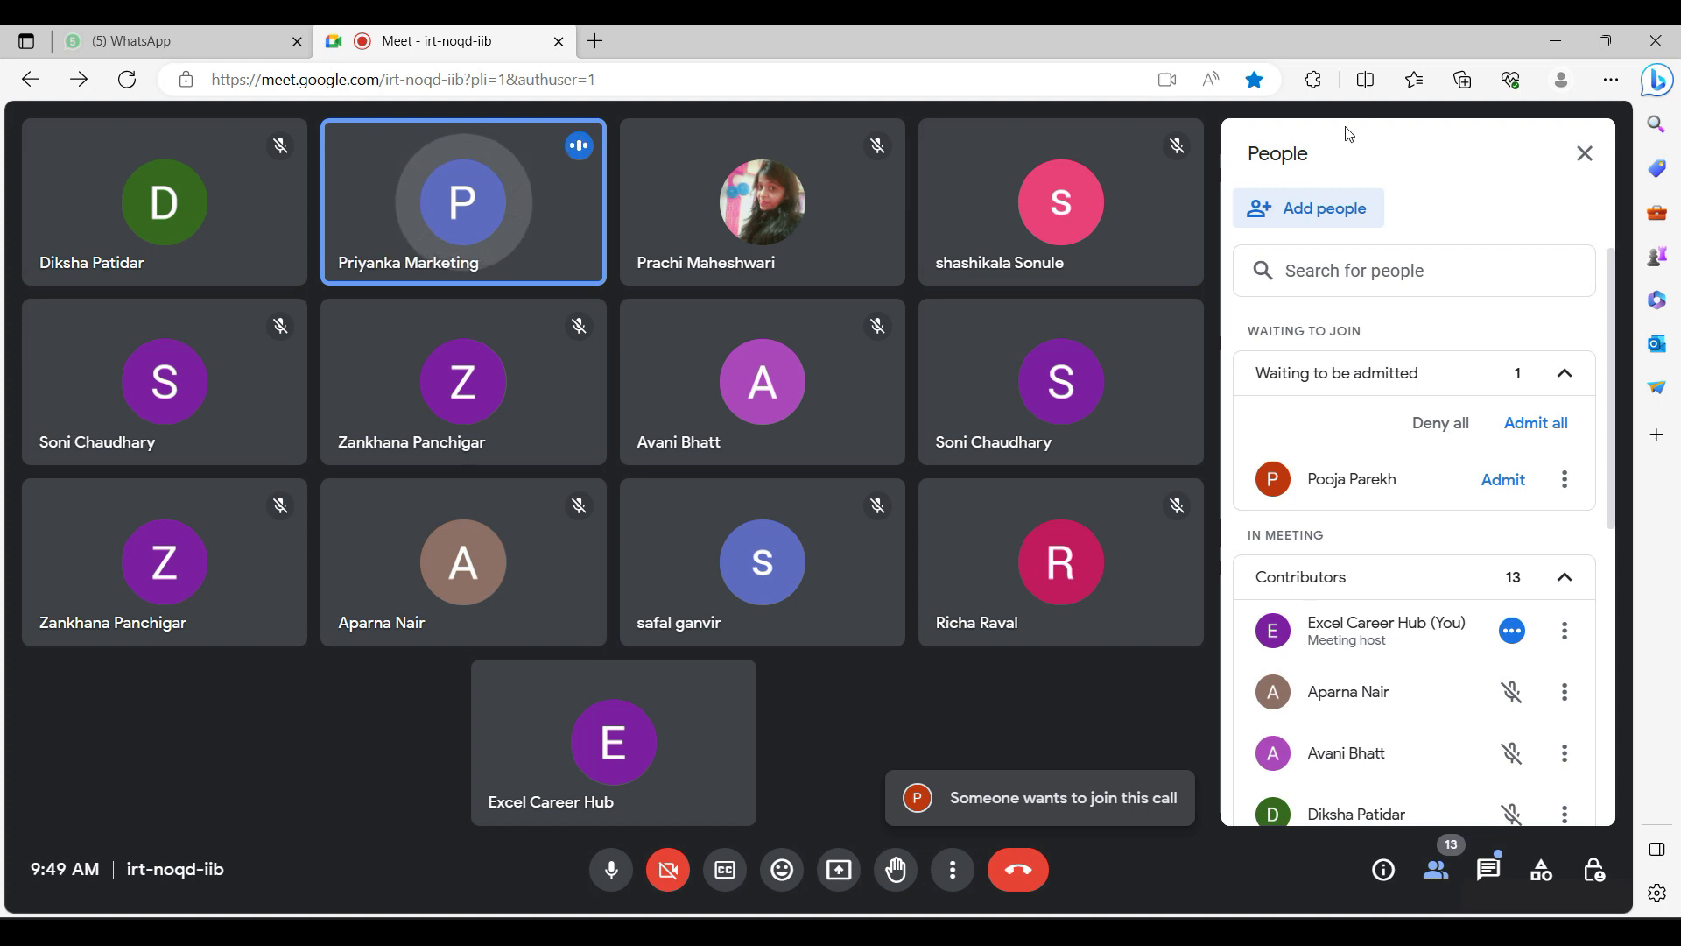
left_click(1502, 479)
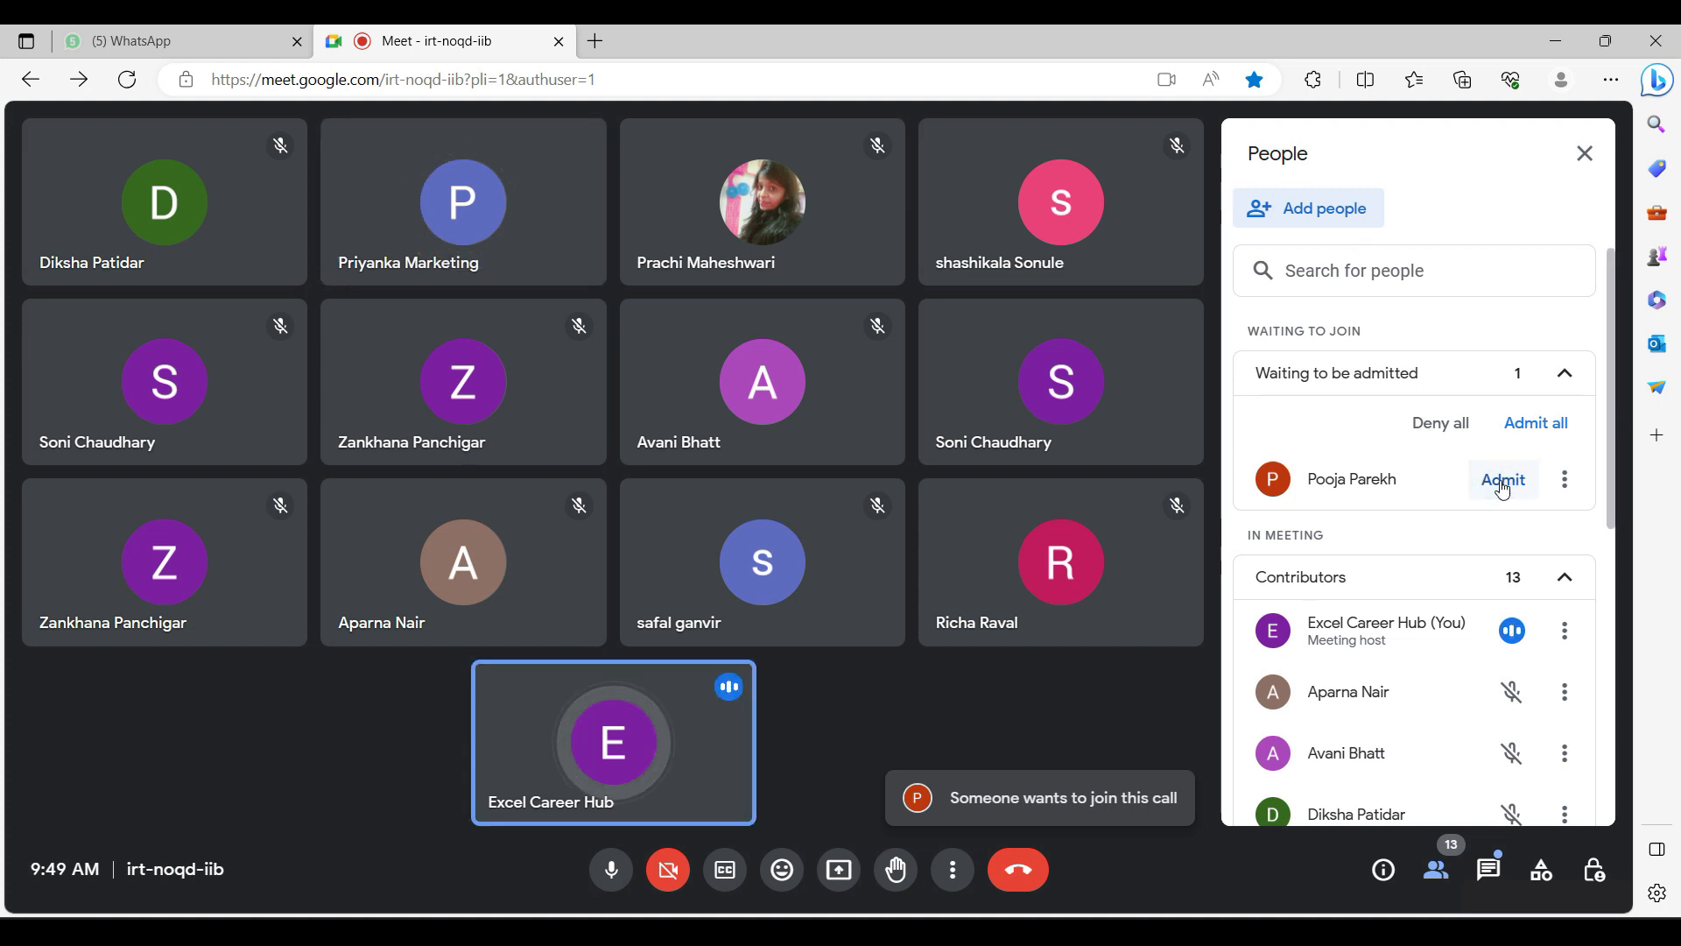